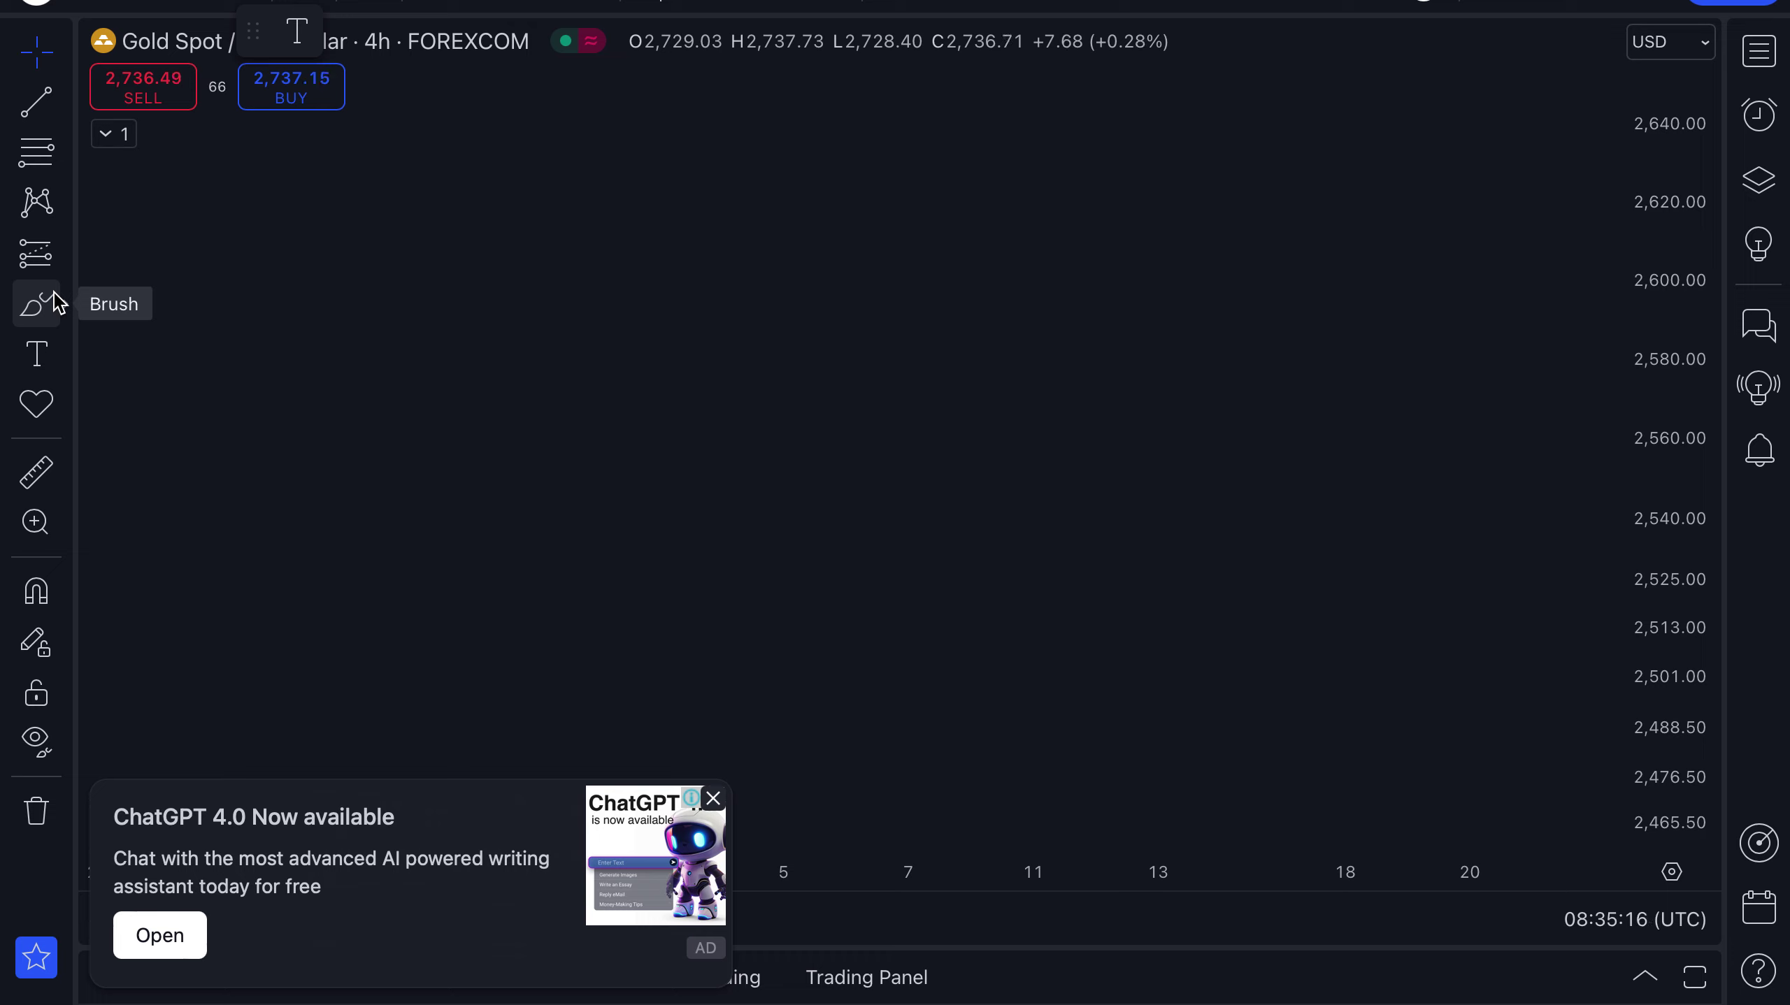
# Step: Dismiss the advertisement covering the lower part of the chart
pyautogui.click(713, 798)
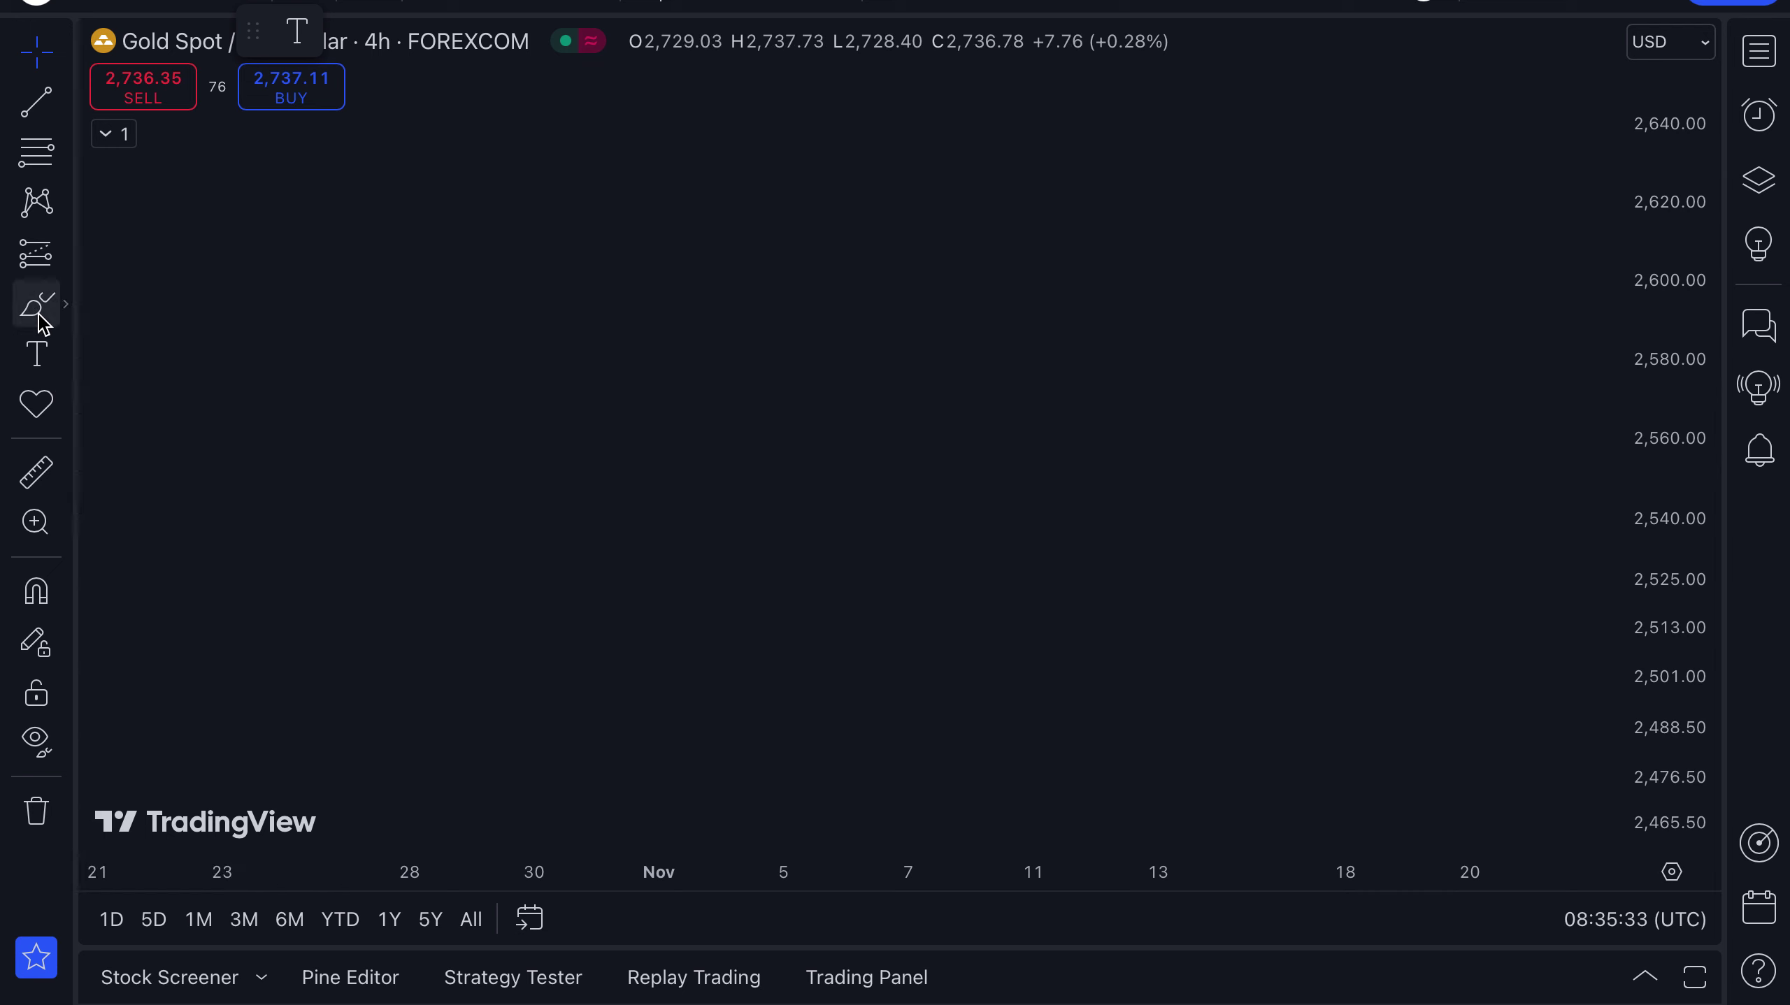
pyautogui.click(33, 105)
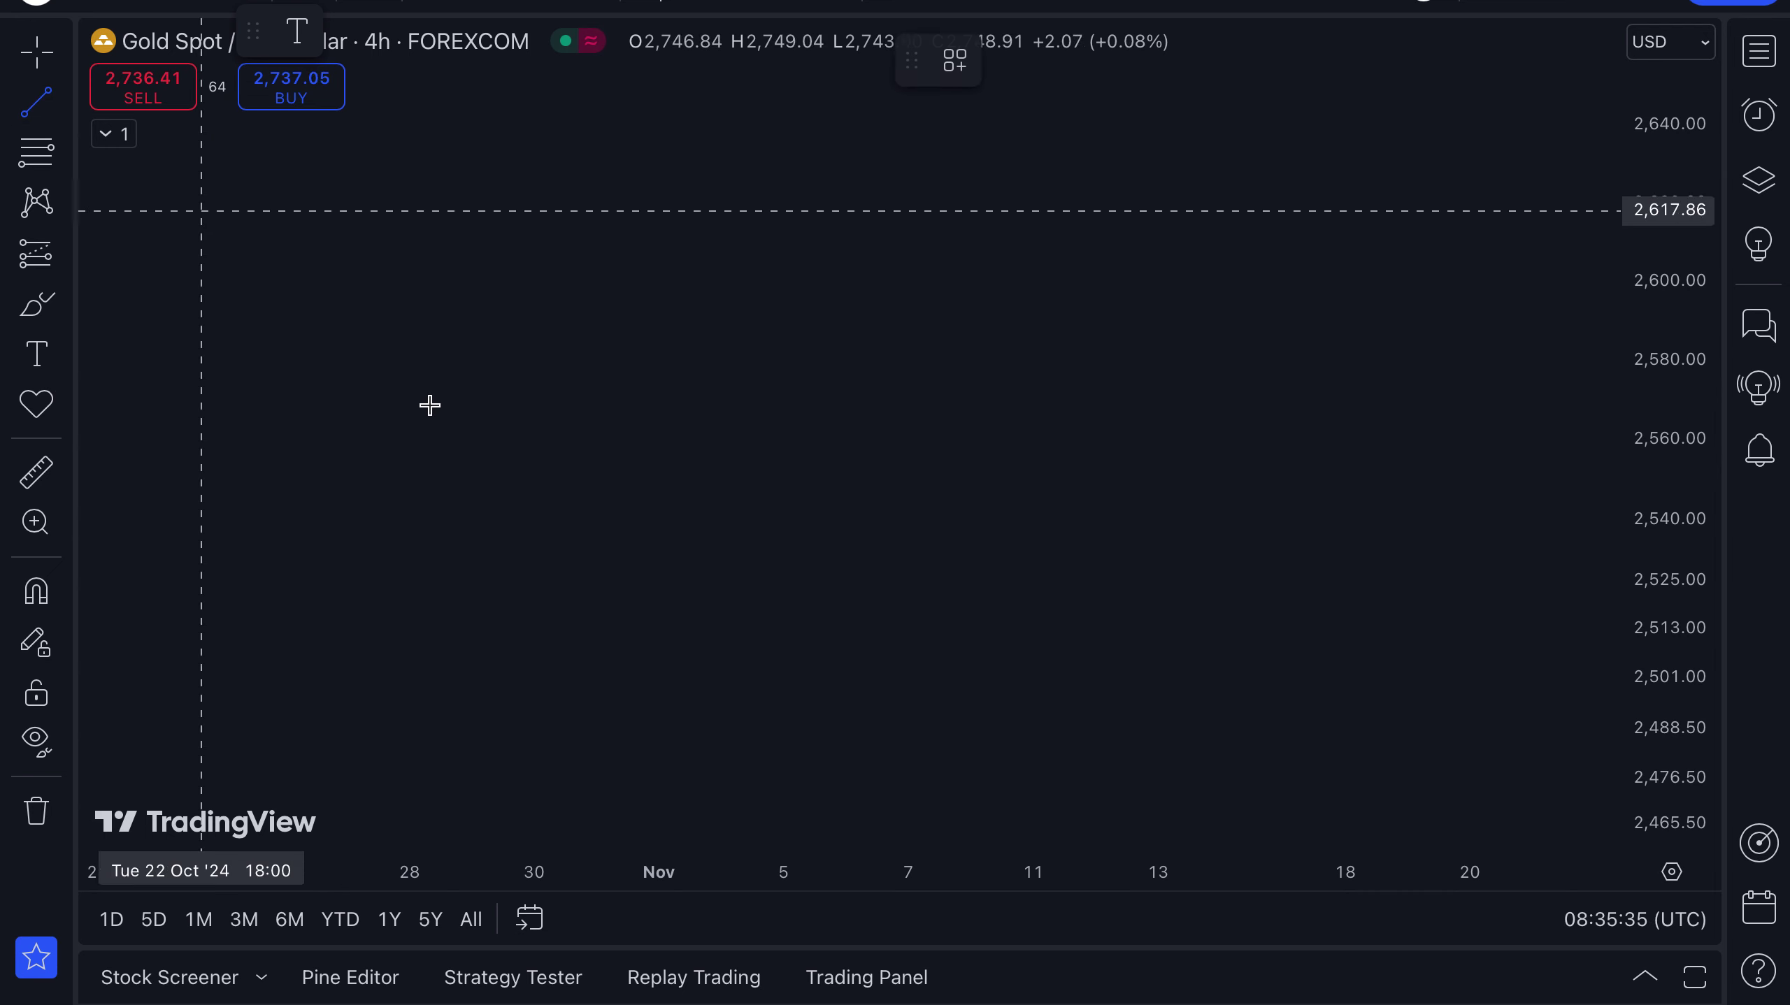
pyautogui.click(275, 753)
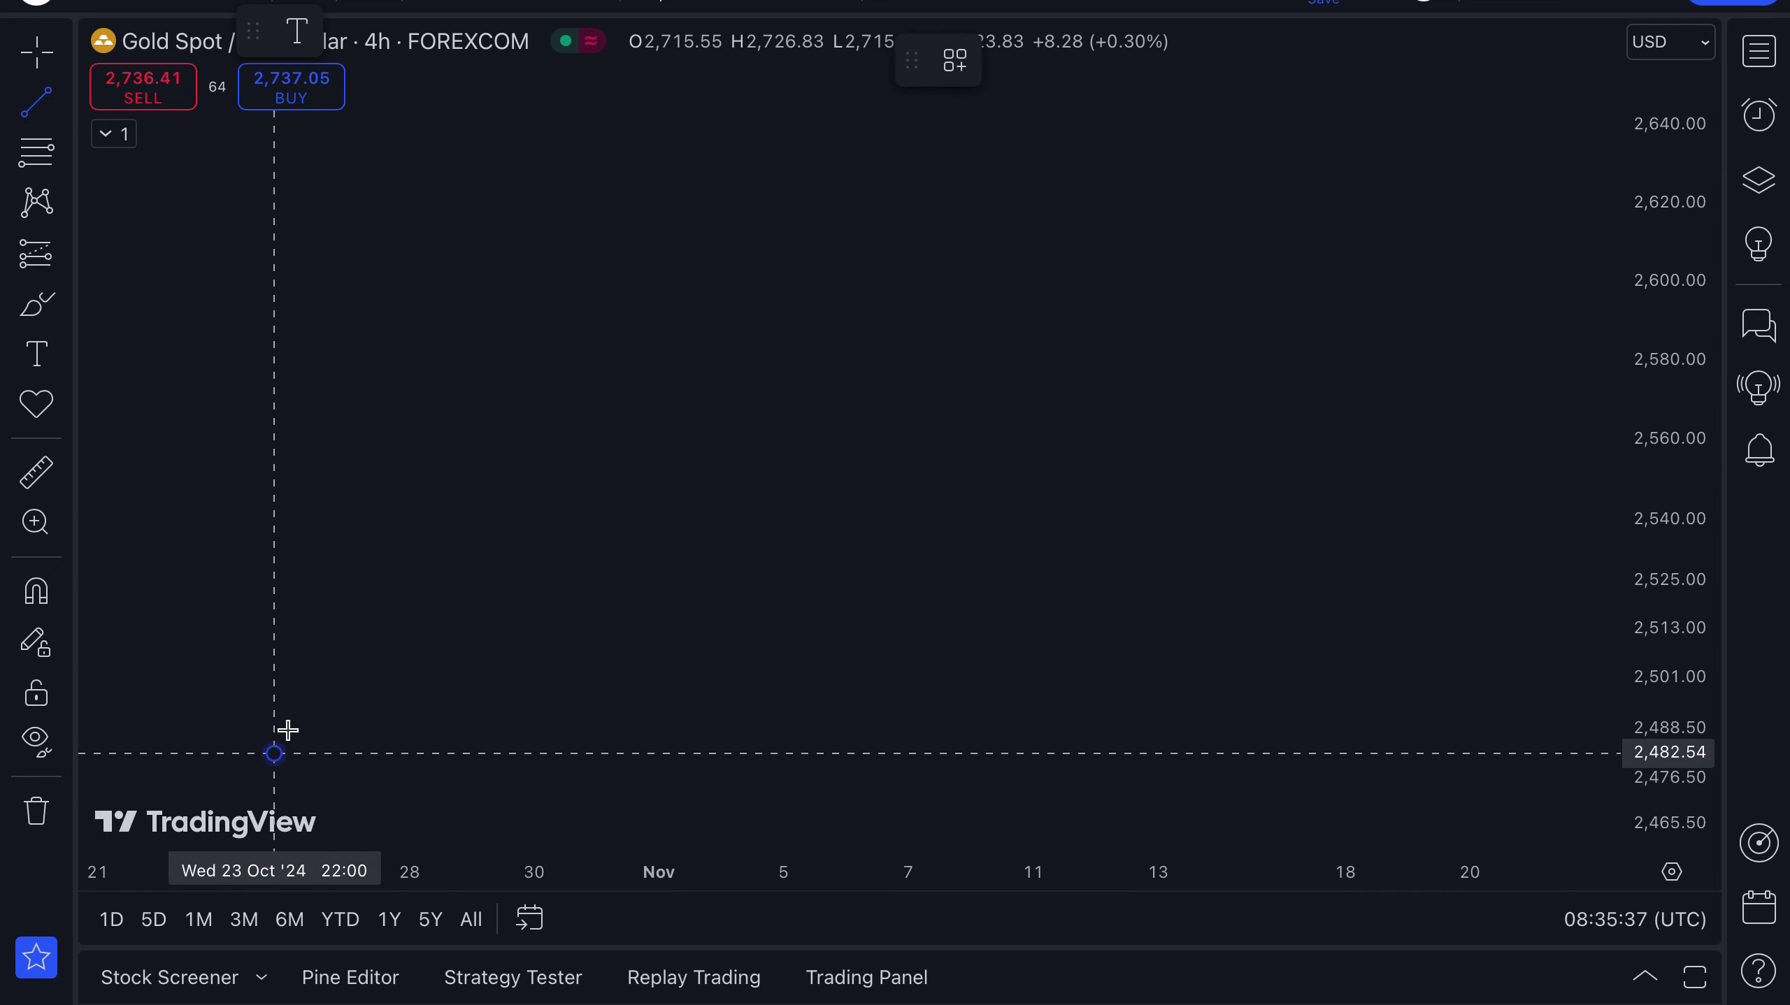
pyautogui.click(875, 267)
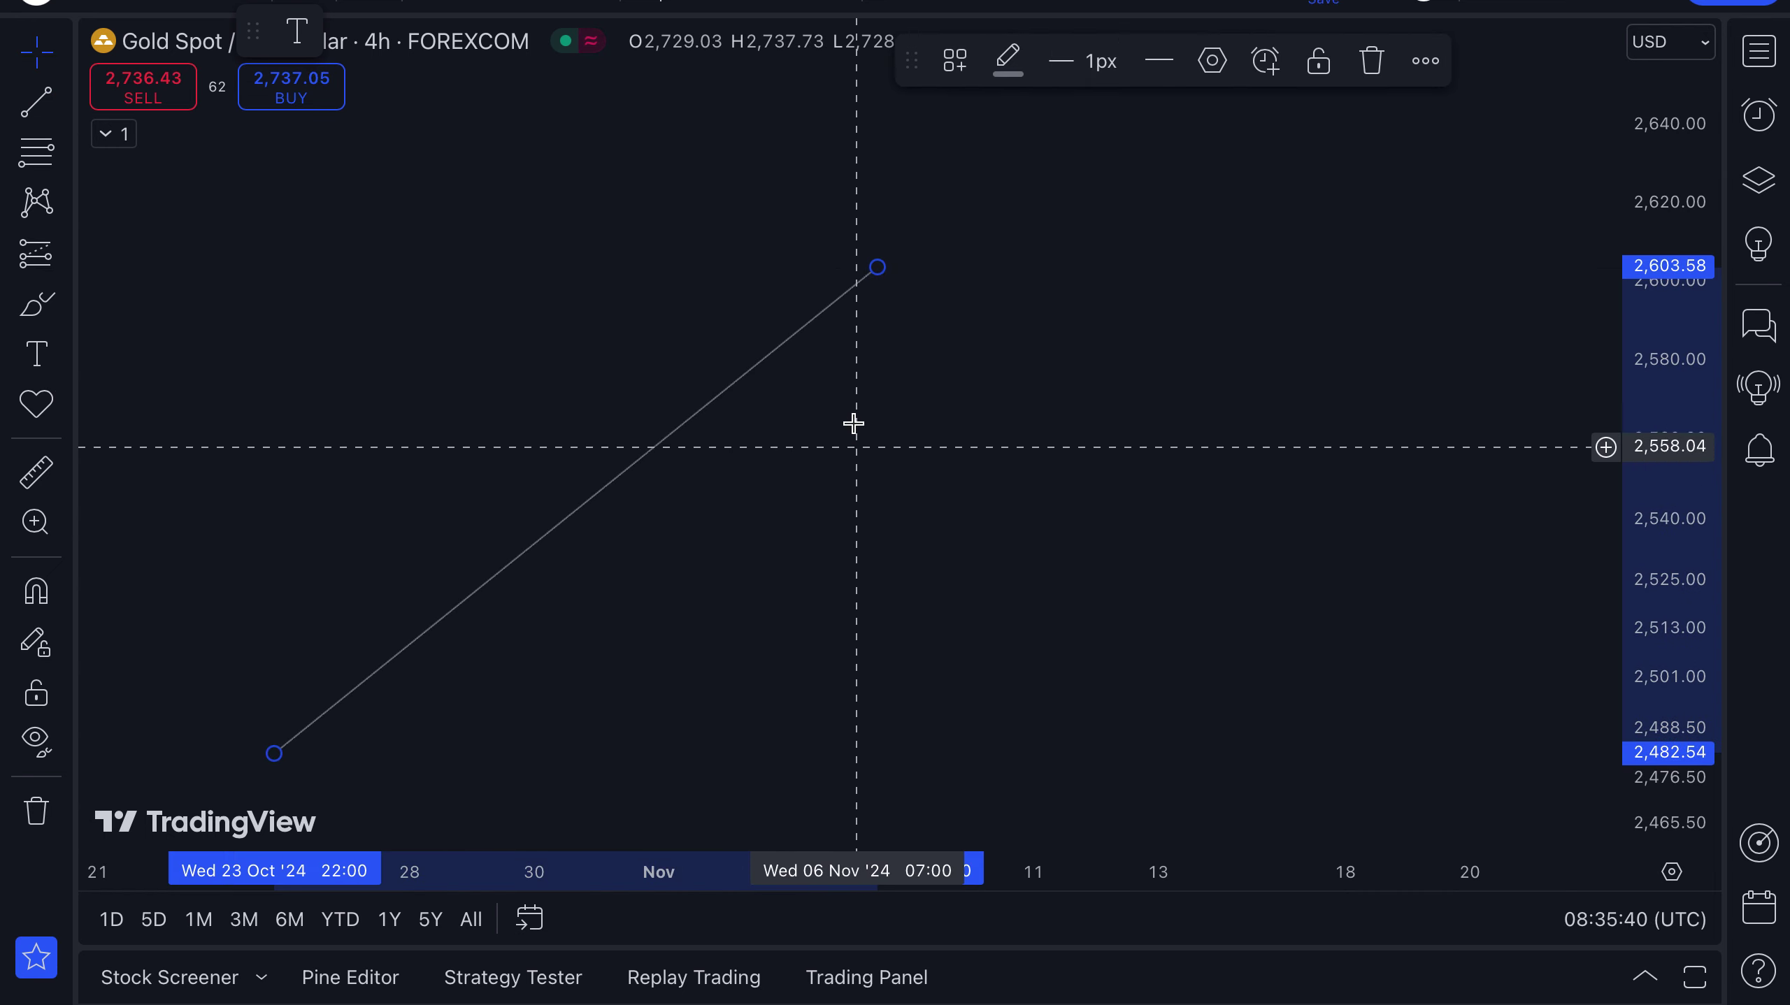
pyautogui.click(1371, 61)
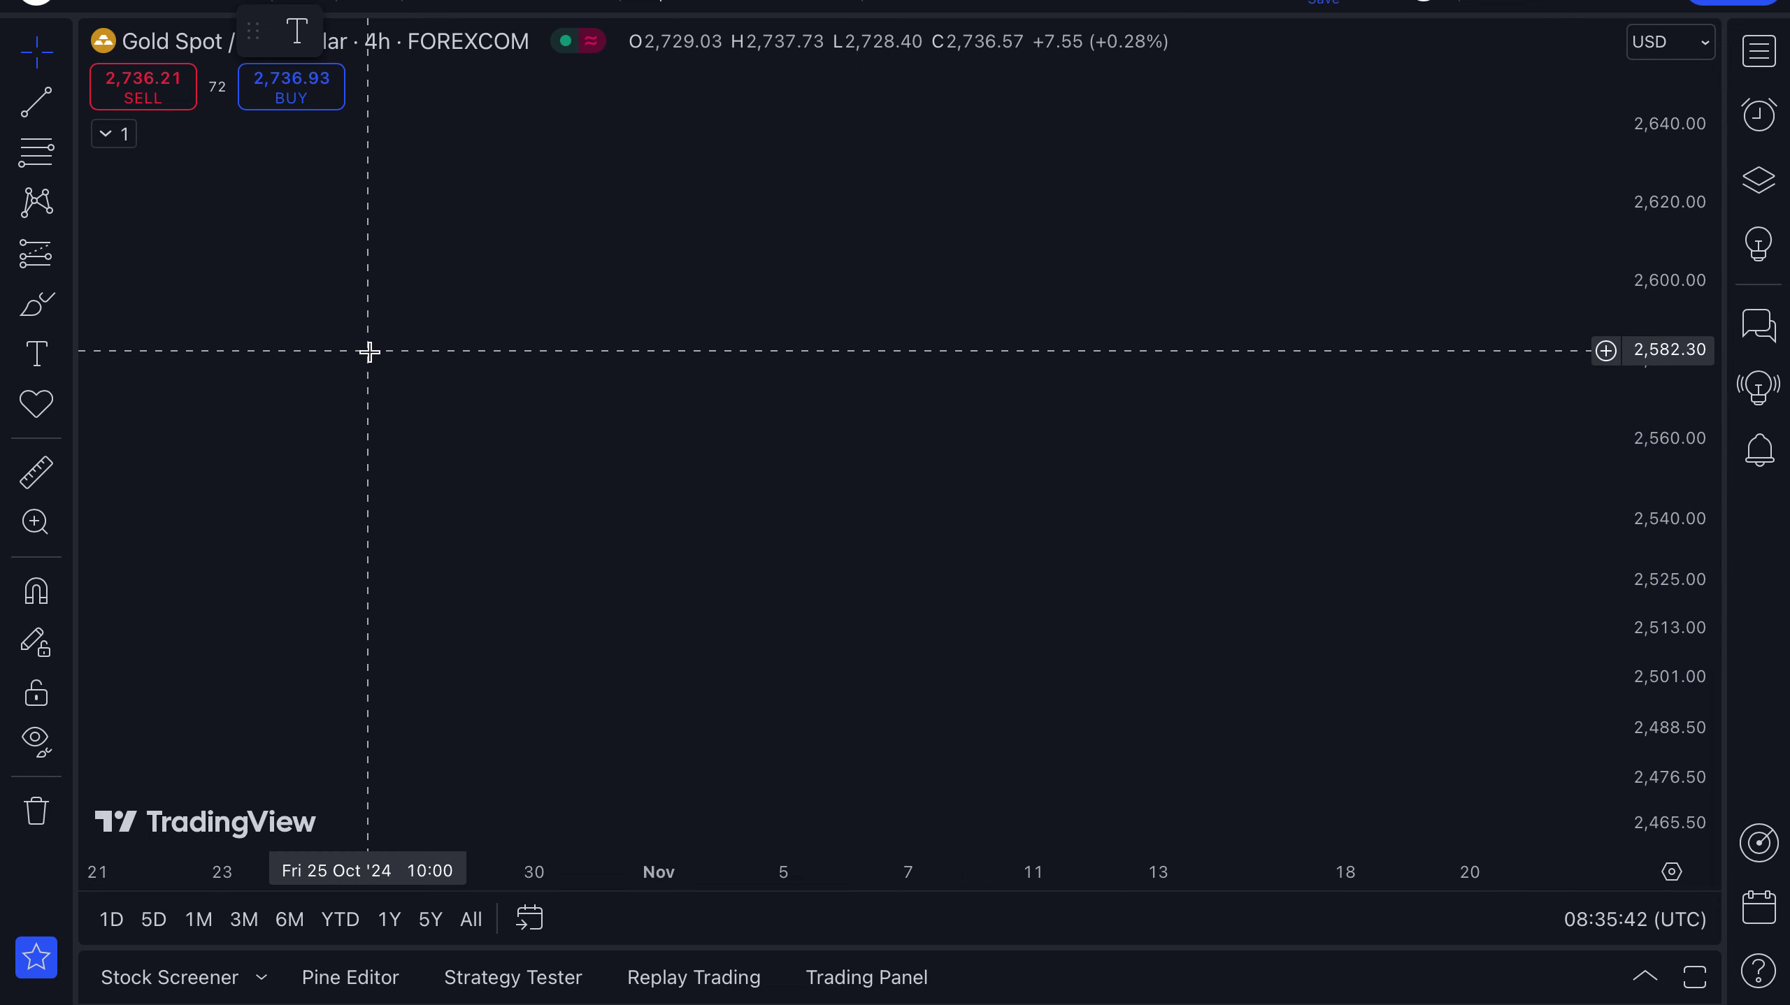
# Step: Draw a rising zigzag path from about 2,482 to above 2,640, with three peaks and pullbacks before the final upward leg
pyautogui.click(67, 313)
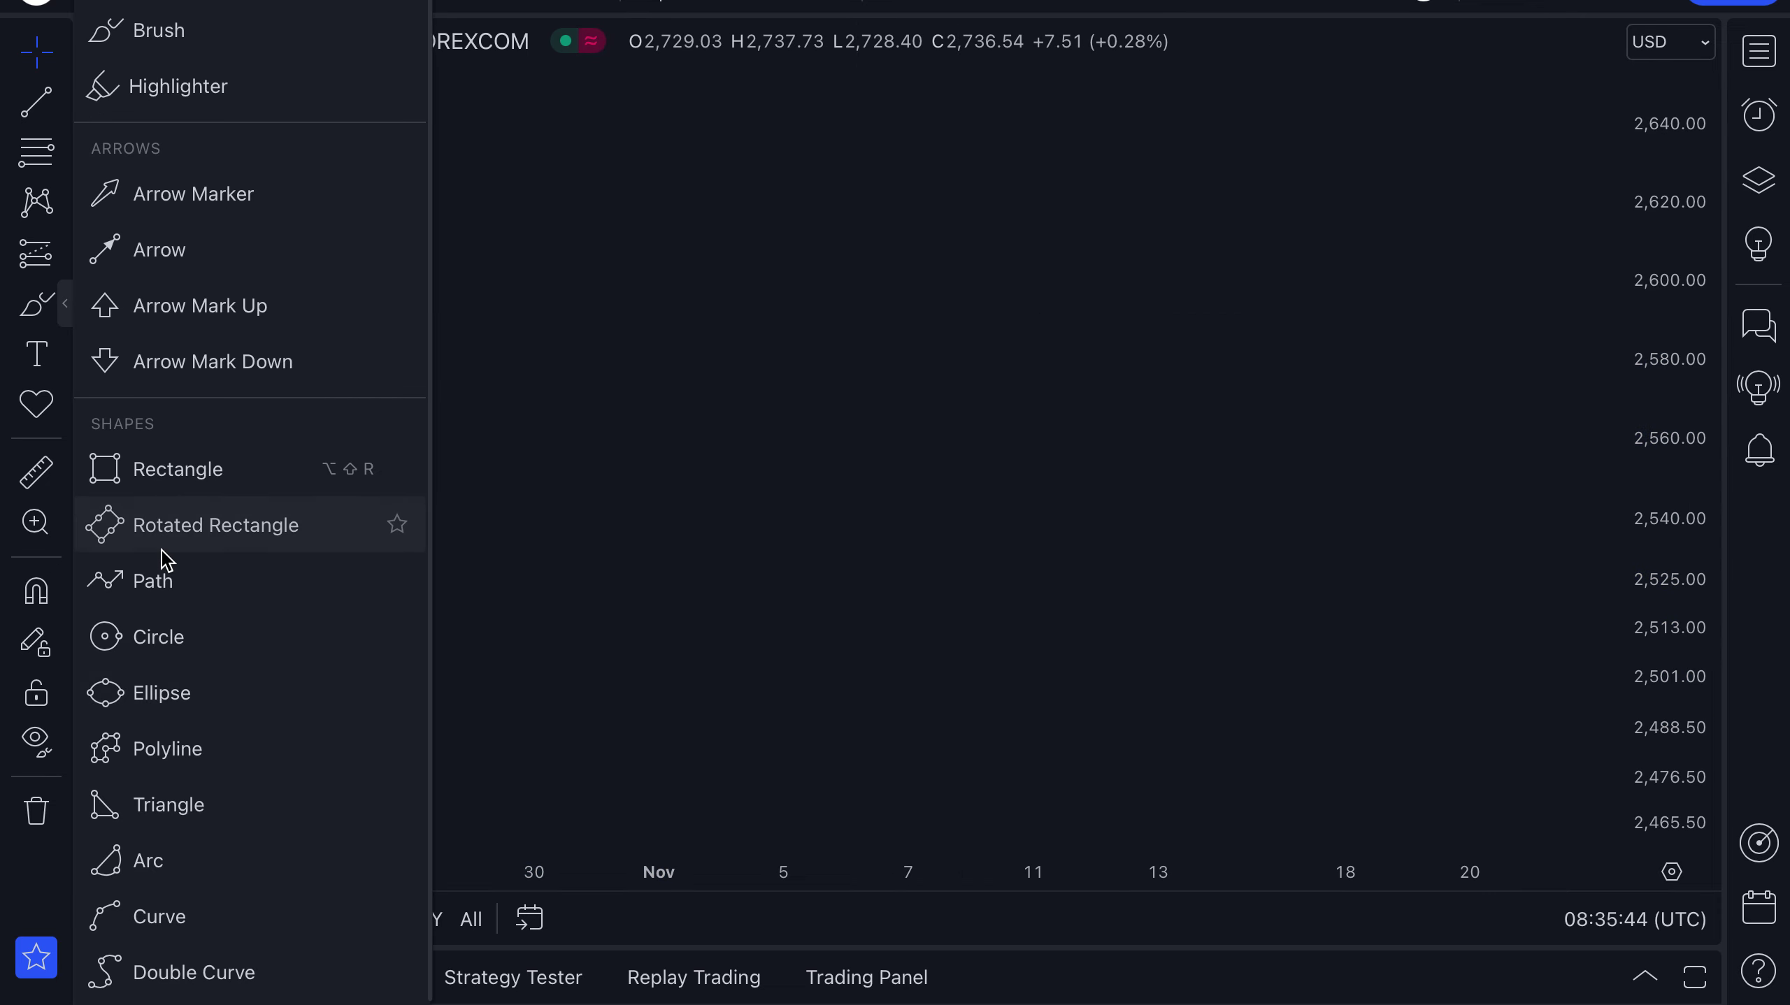
pyautogui.click(142, 595)
pyautogui.click(316, 755)
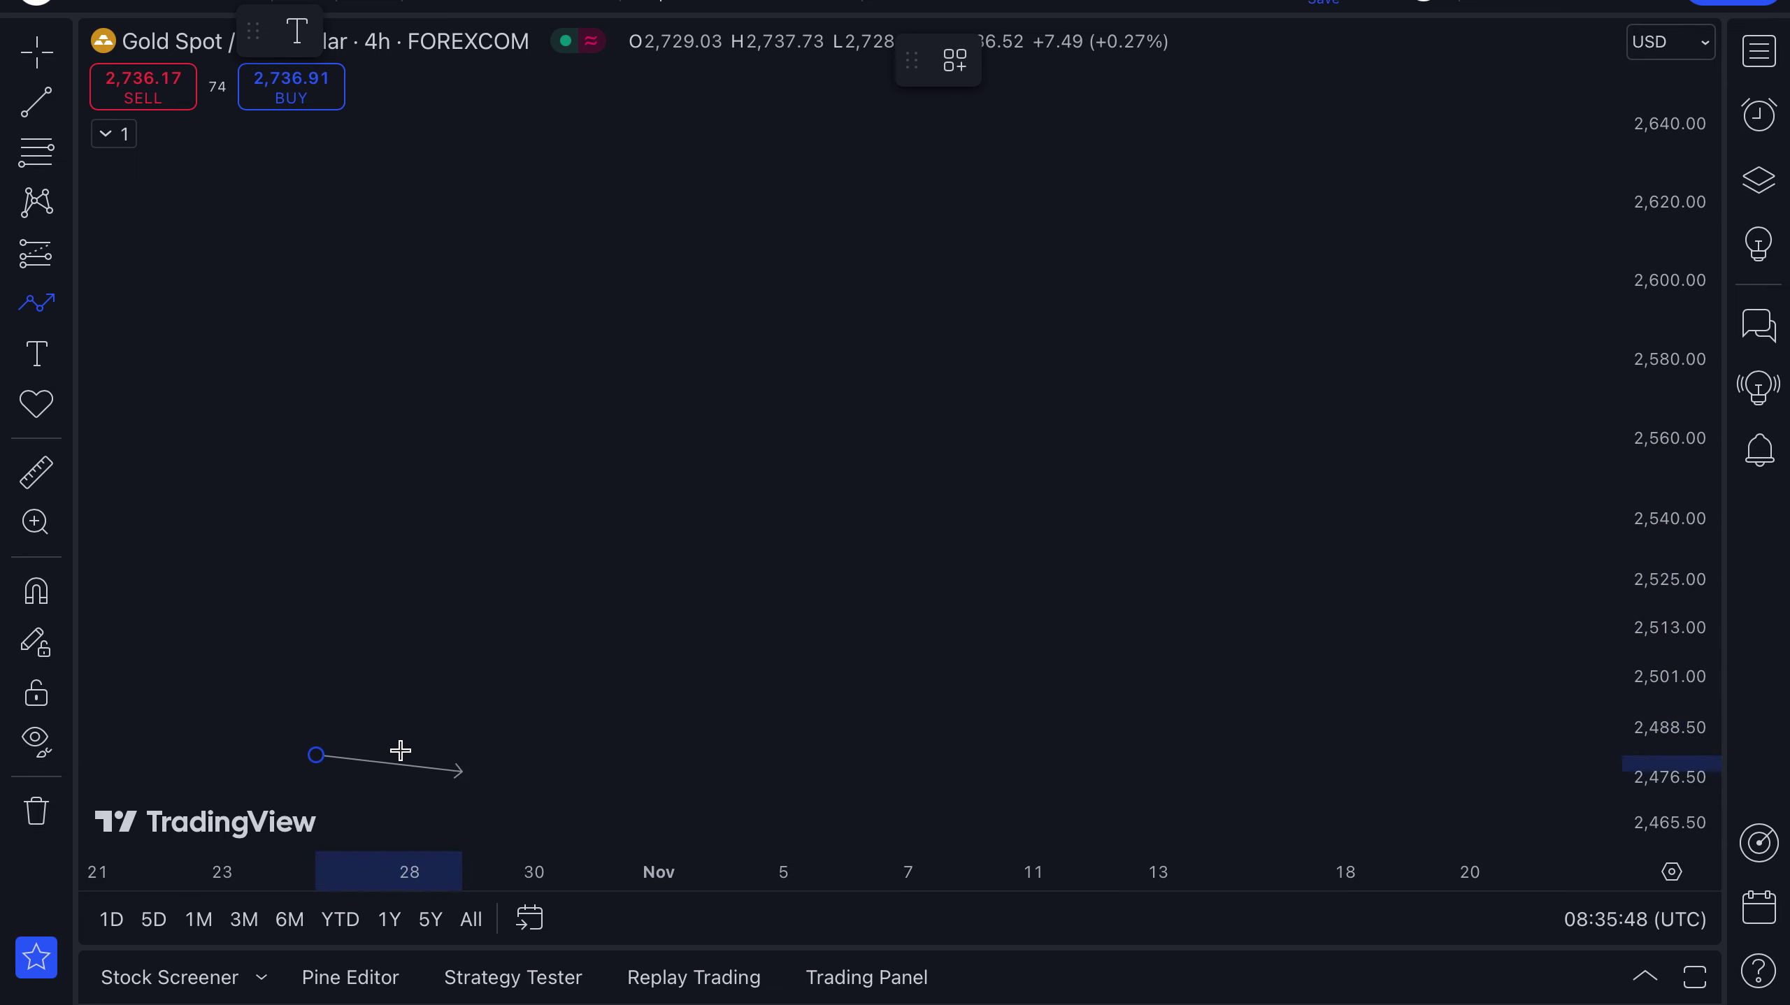
pyautogui.click(492, 449)
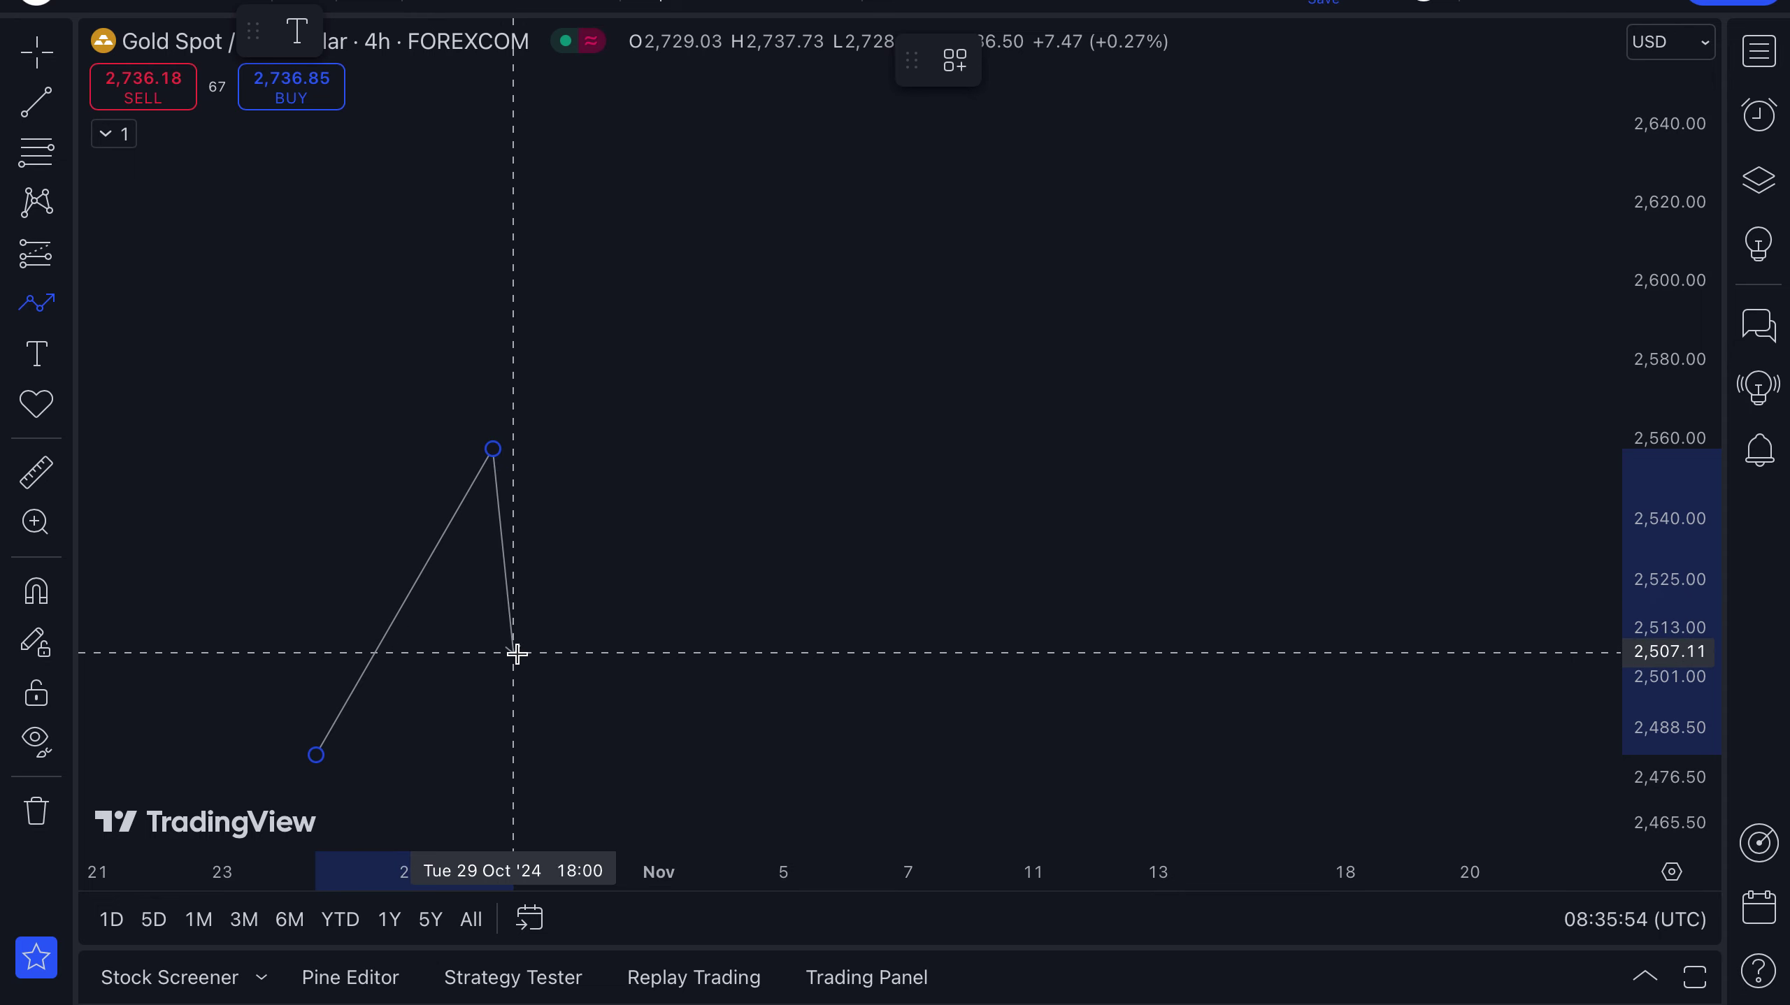
pyautogui.click(515, 652)
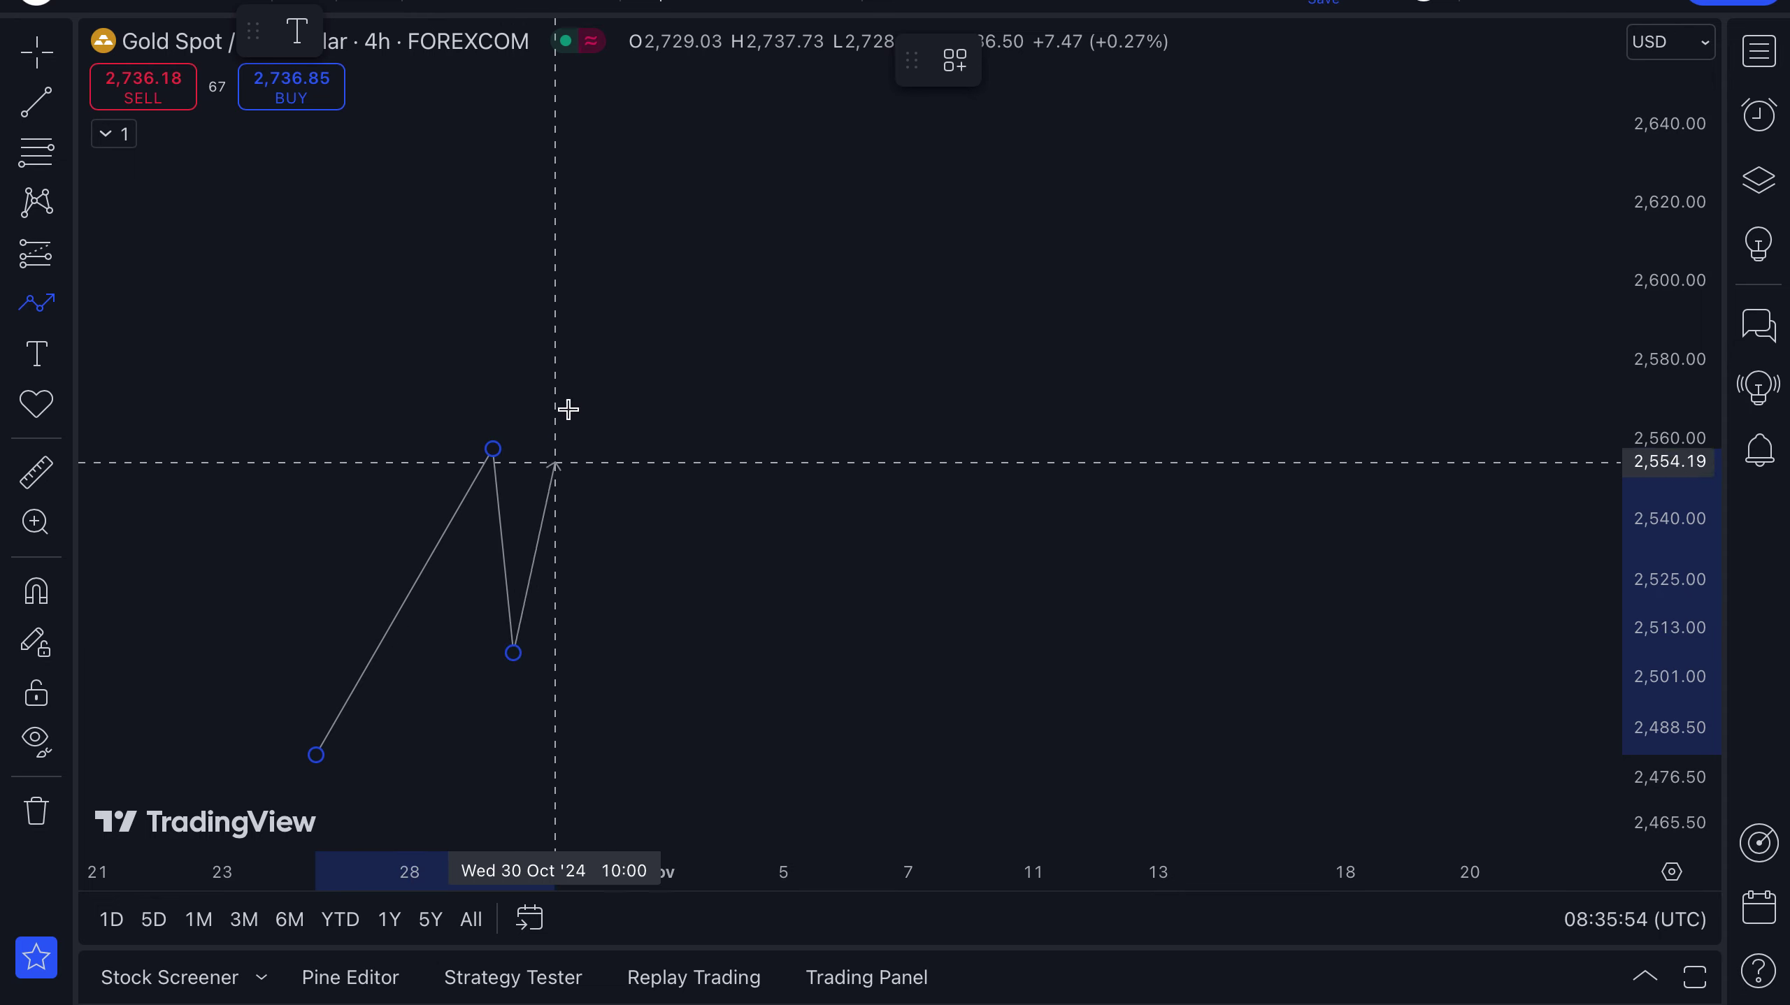
pyautogui.click(692, 272)
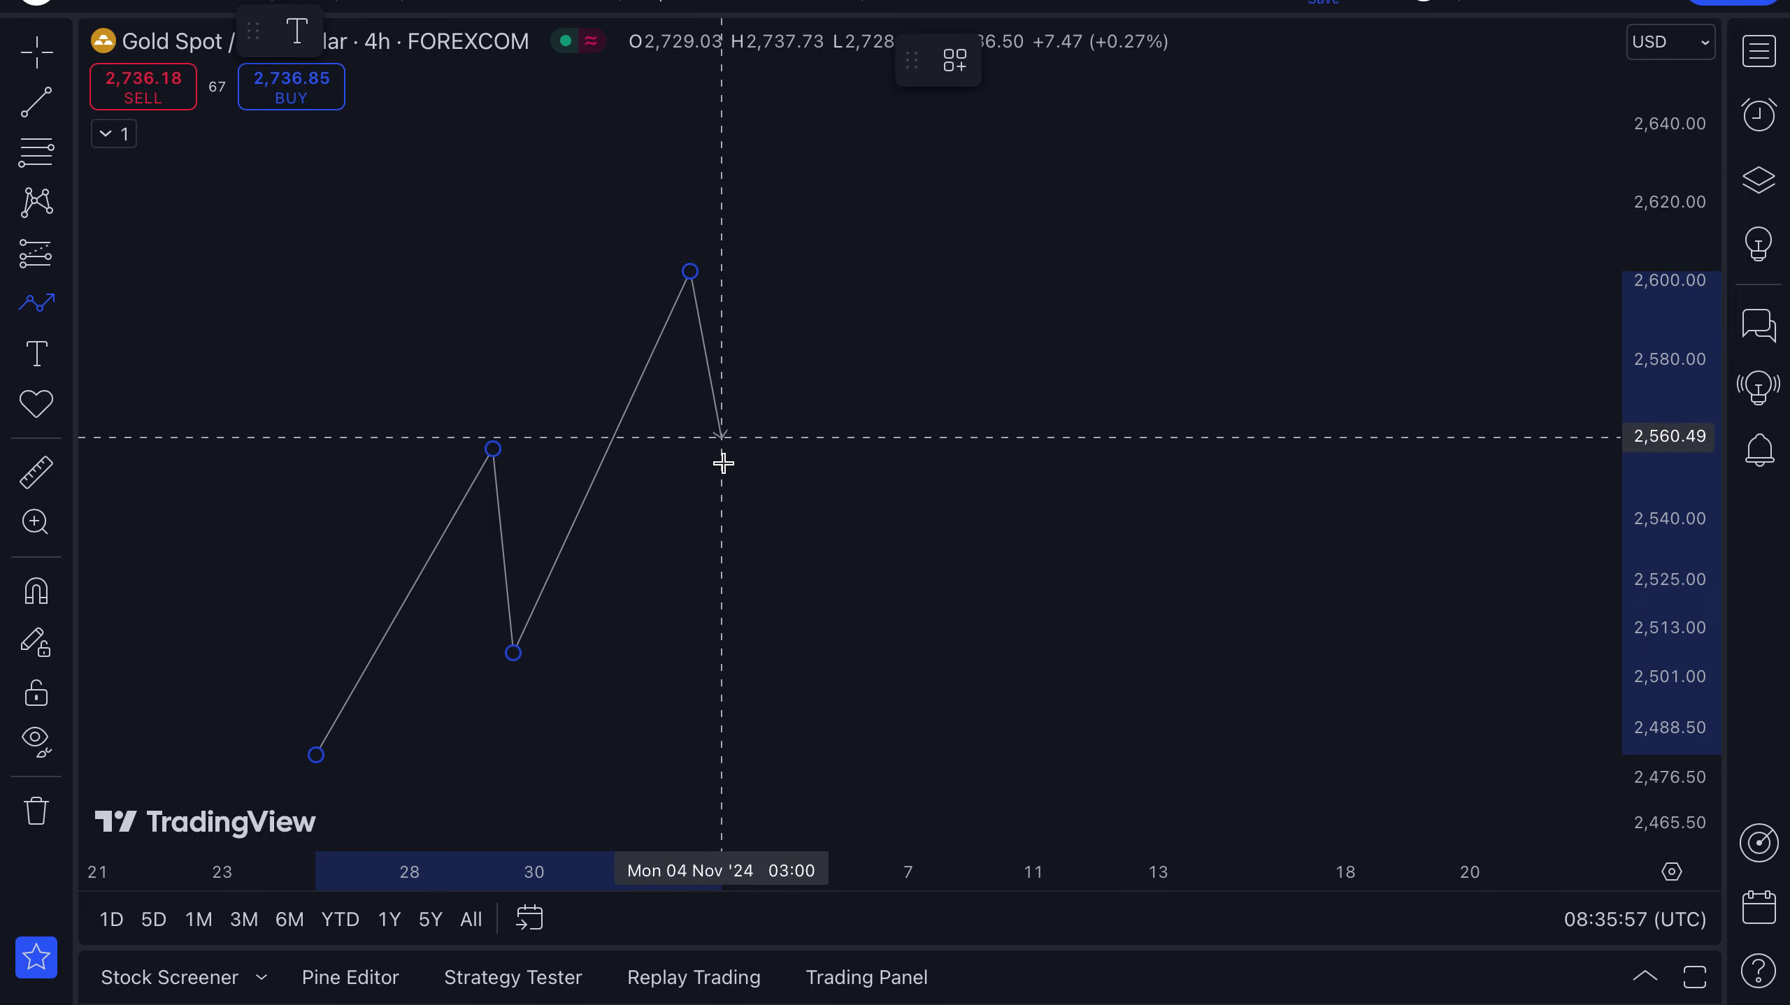
pyautogui.click(711, 515)
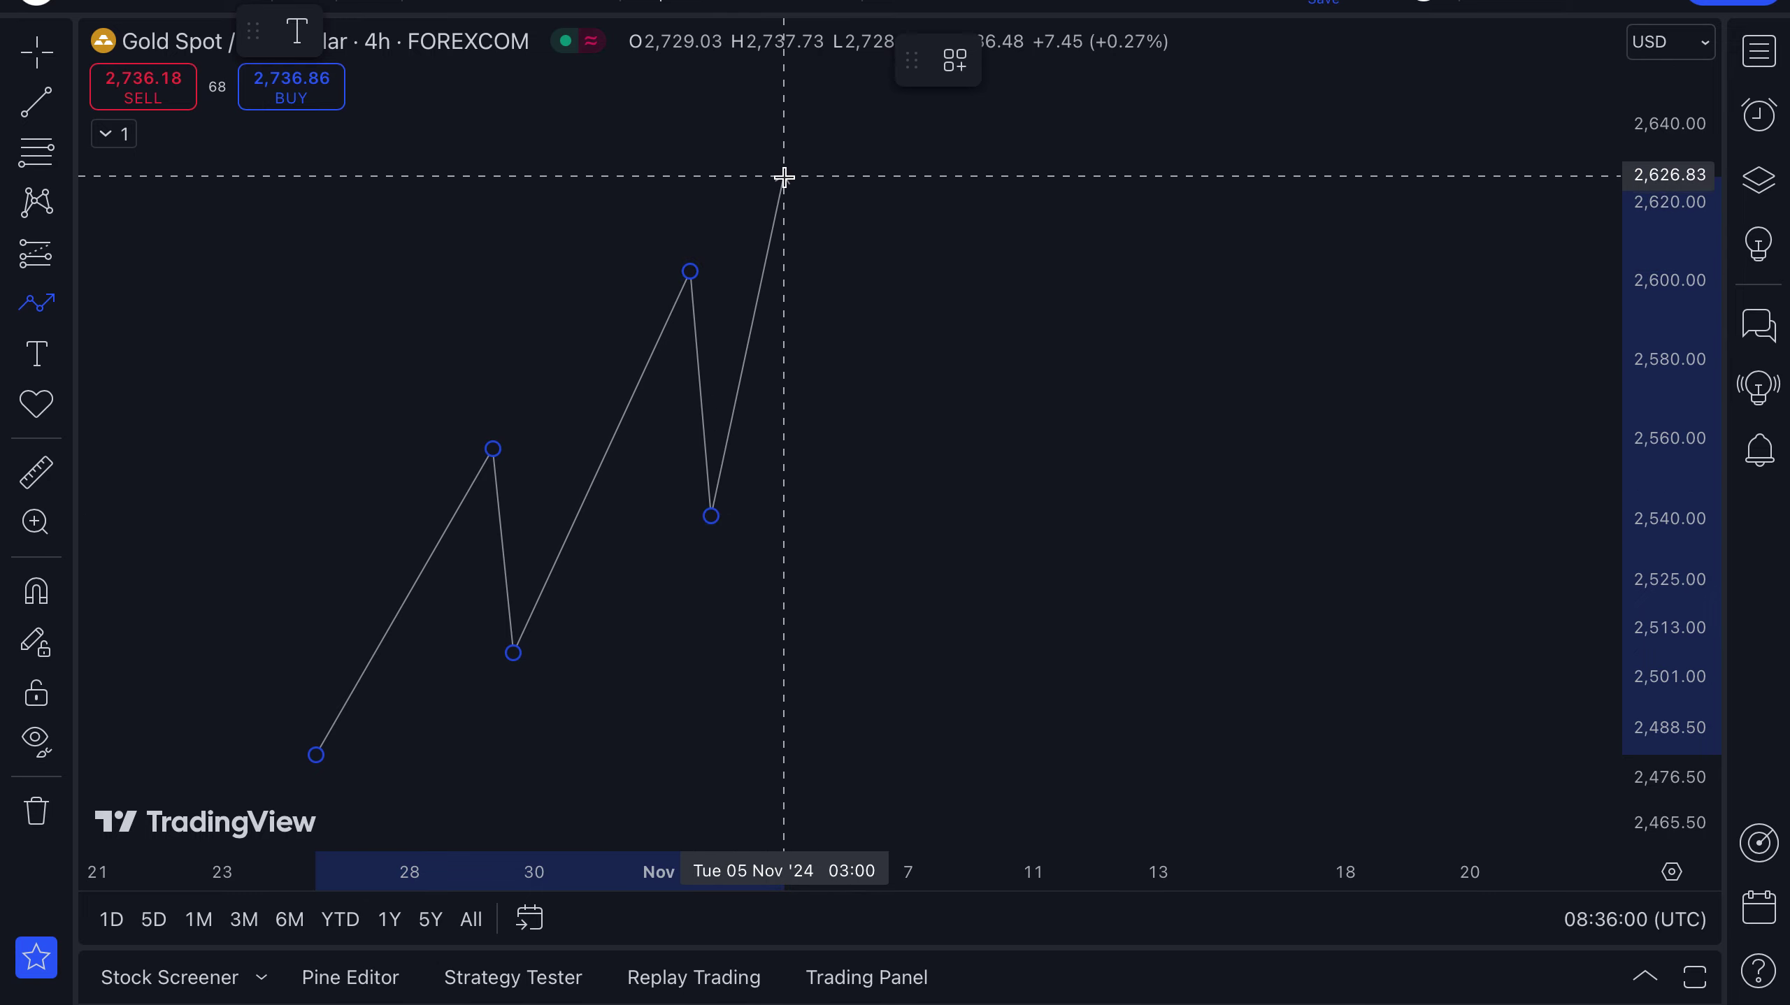
pyautogui.click(866, 140)
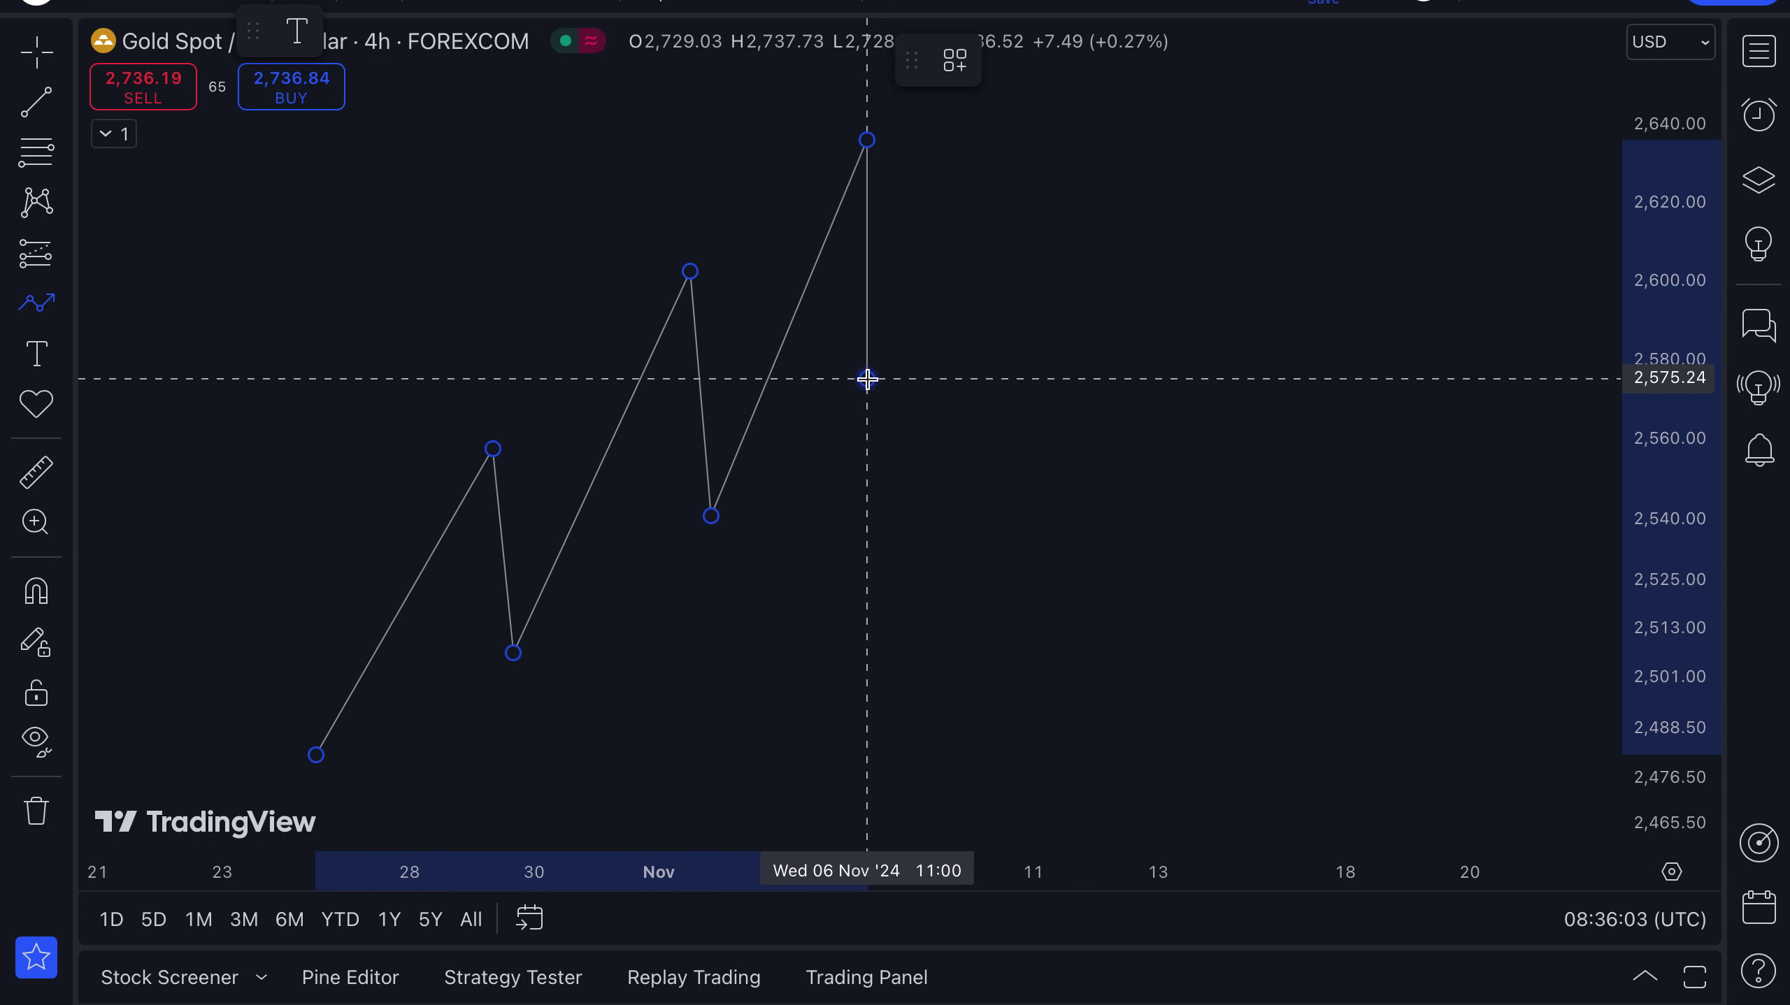
pyautogui.click(867, 378)
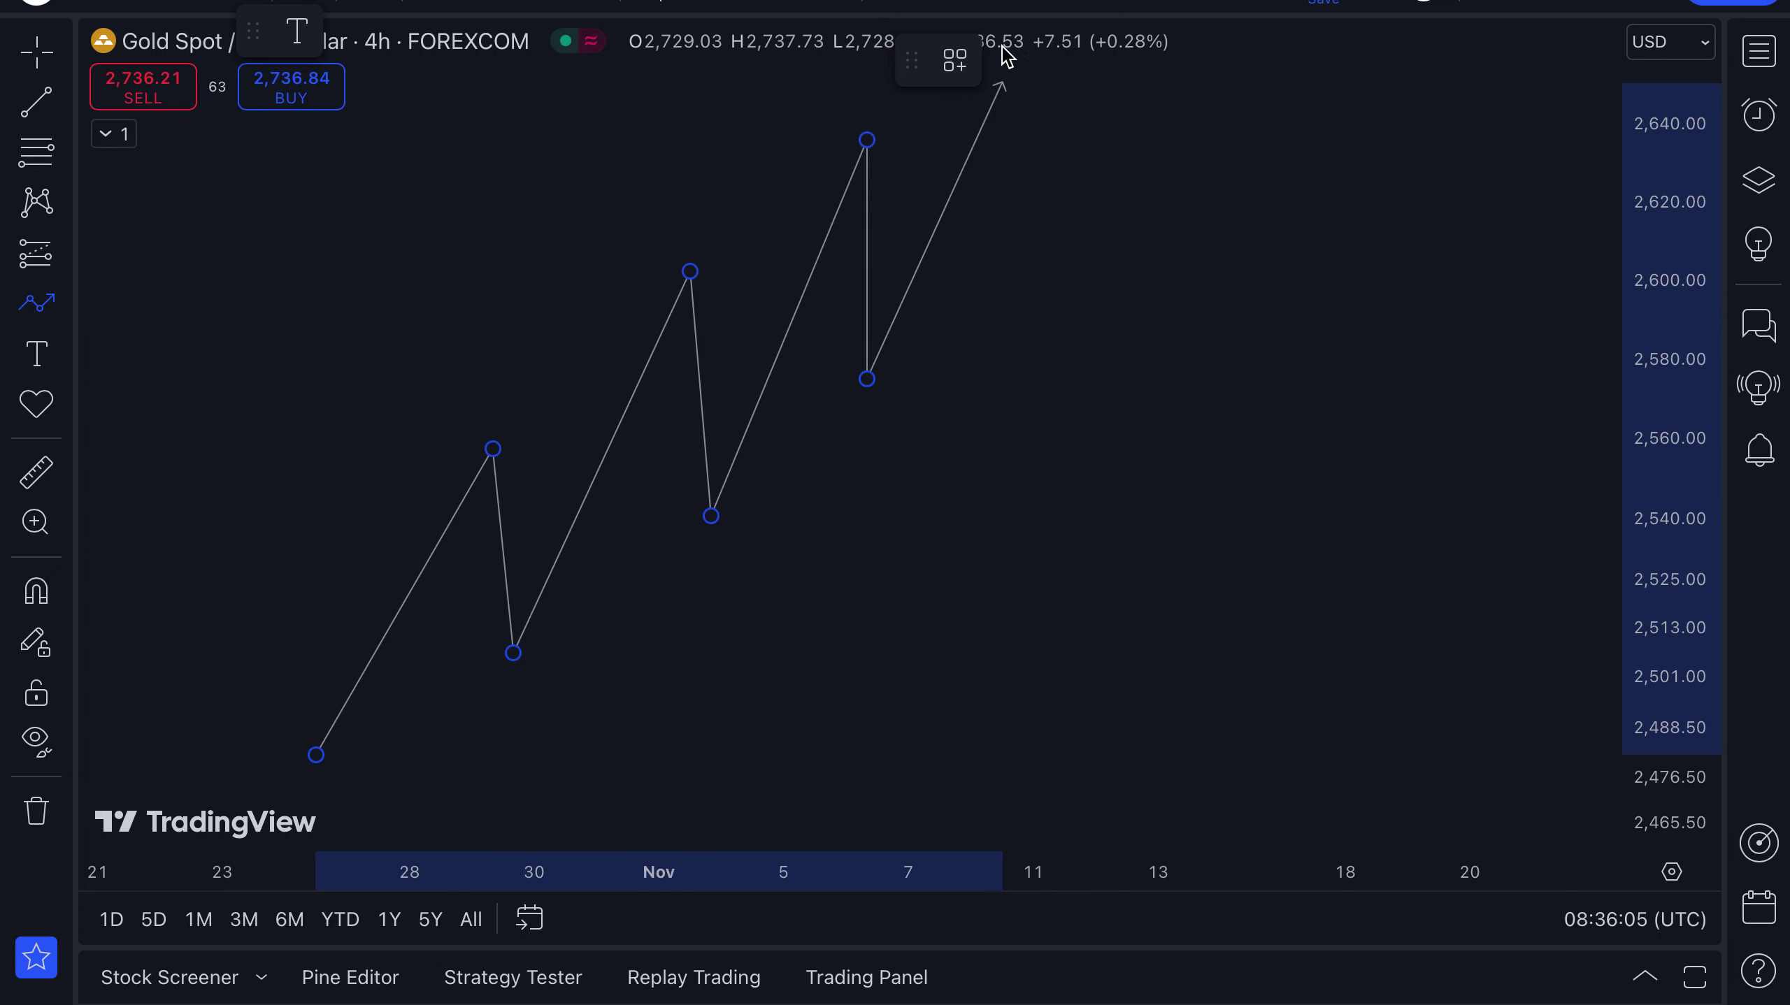
pyautogui.doubleClick(981, 86)
pyautogui.click(951, 287)
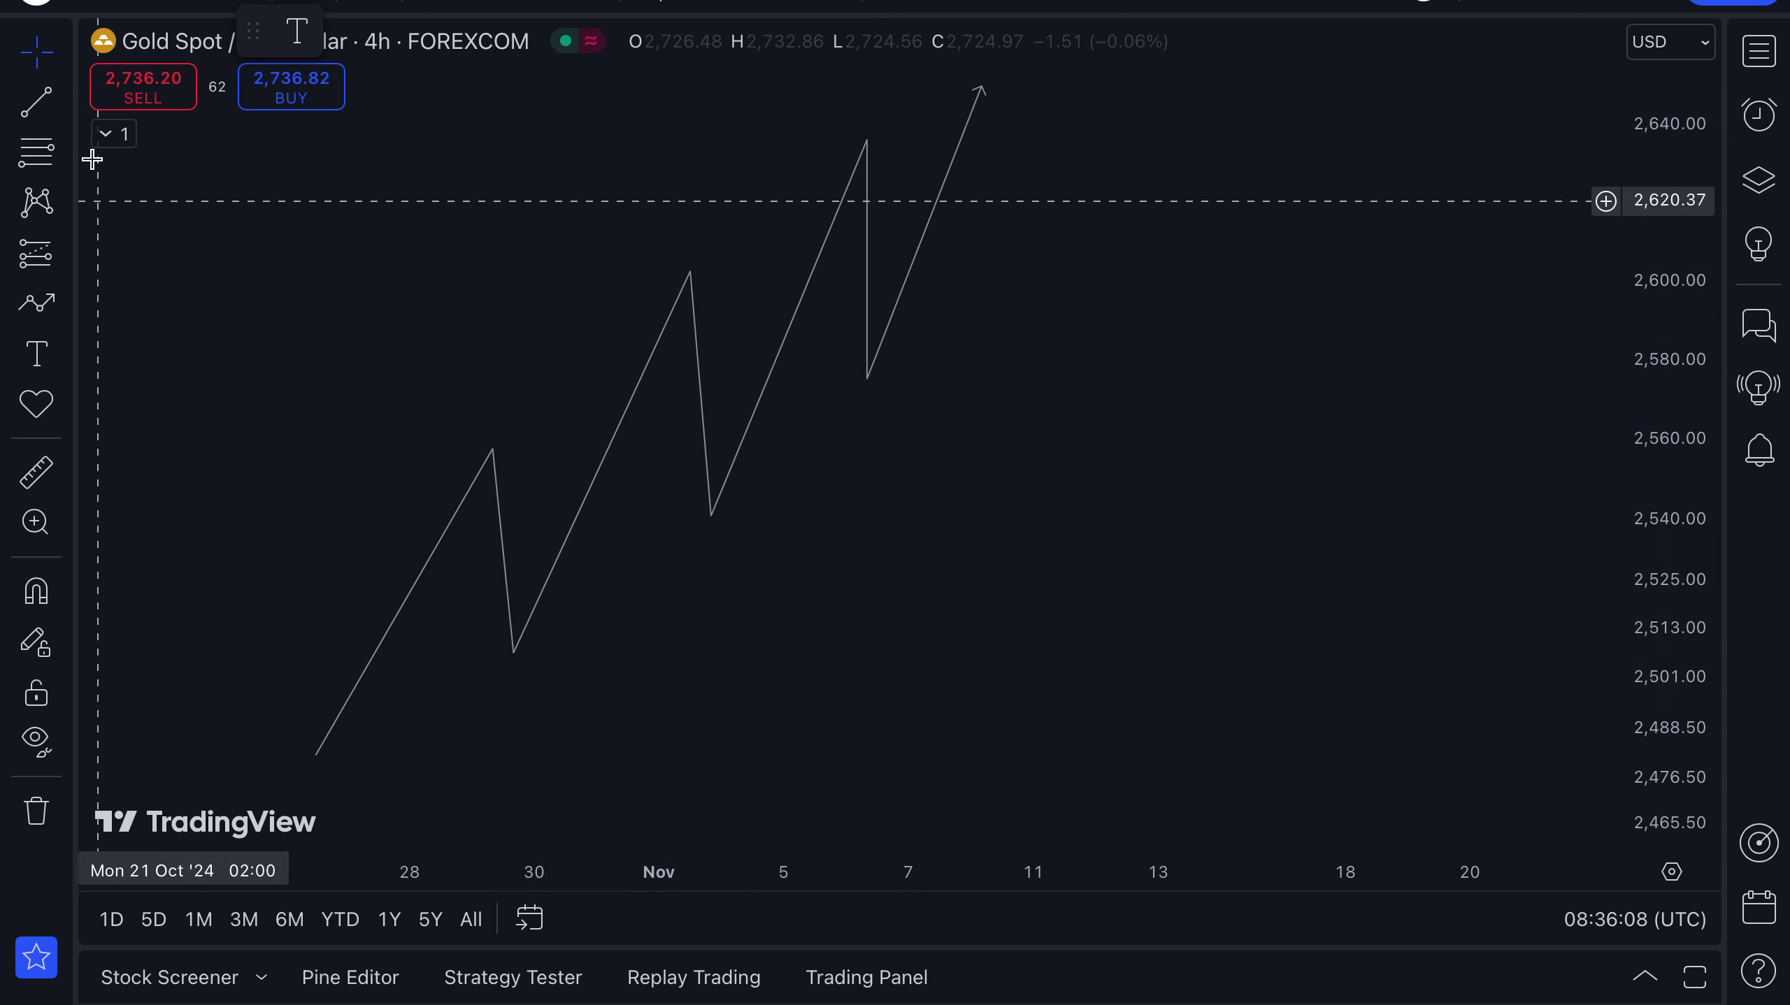
# Step: Draw a thin rectangle at the path's first peak, from about 2,558 to 2,552, extending to the next rising leg
pyautogui.click(71, 104)
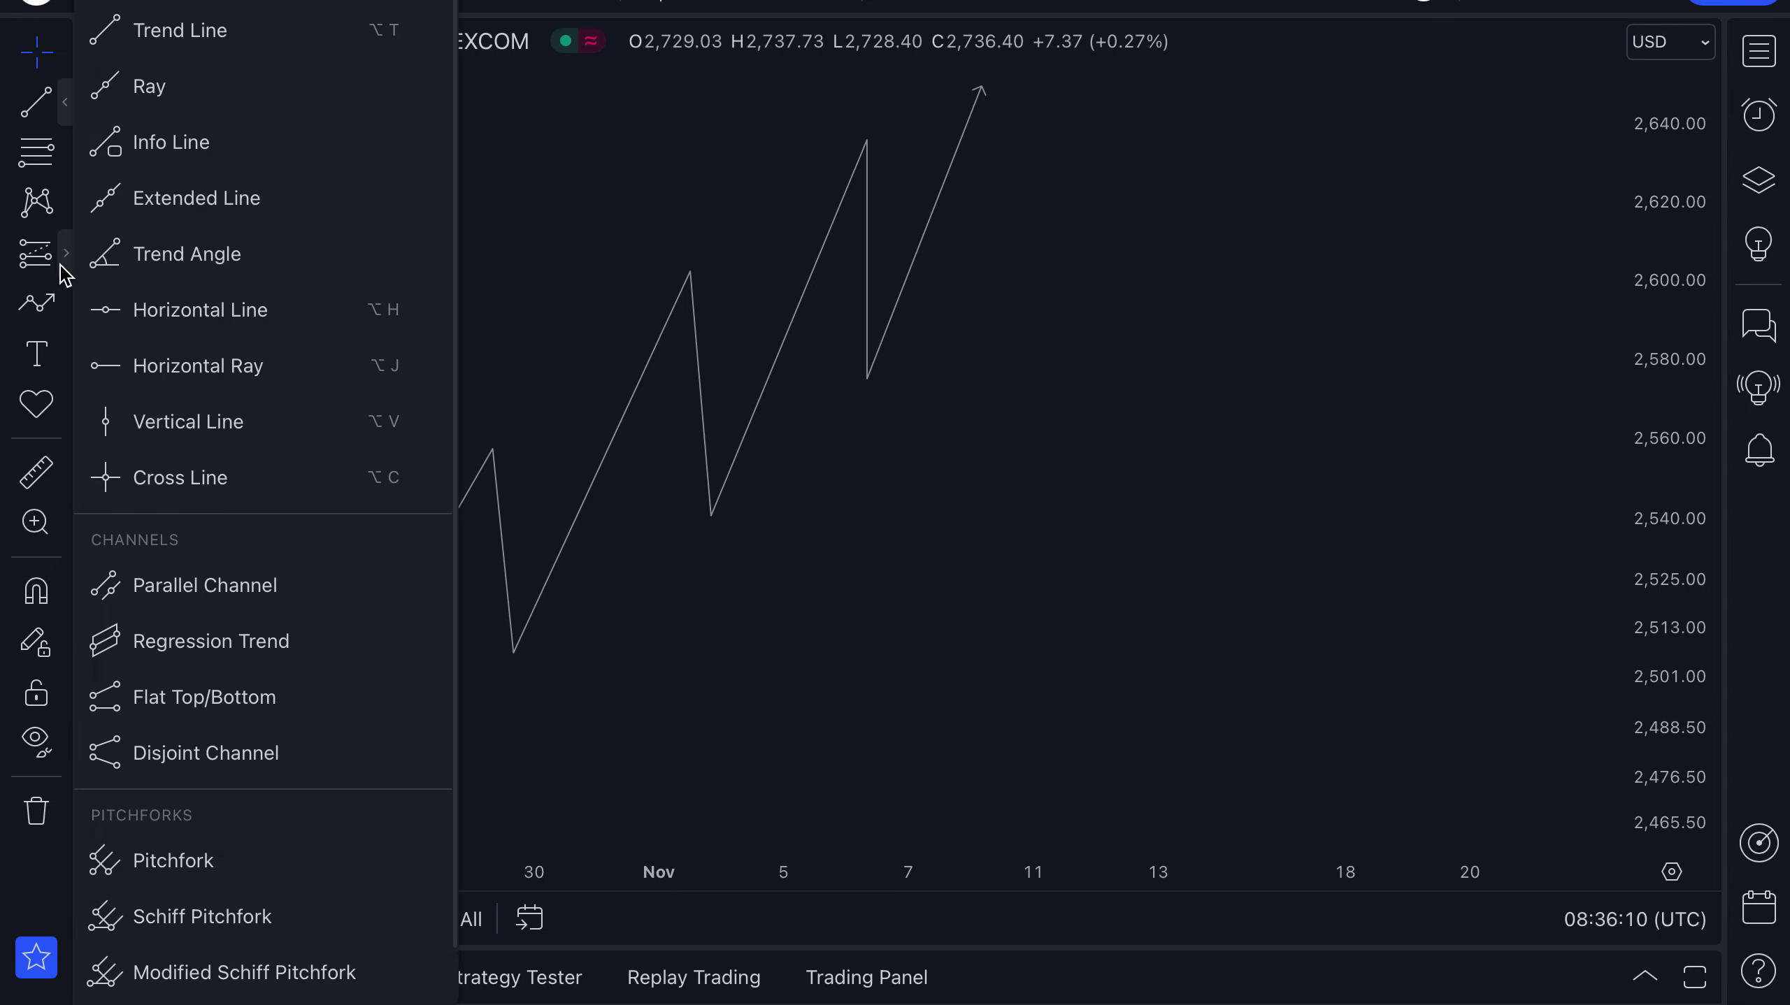
pyautogui.click(61, 313)
pyautogui.click(62, 310)
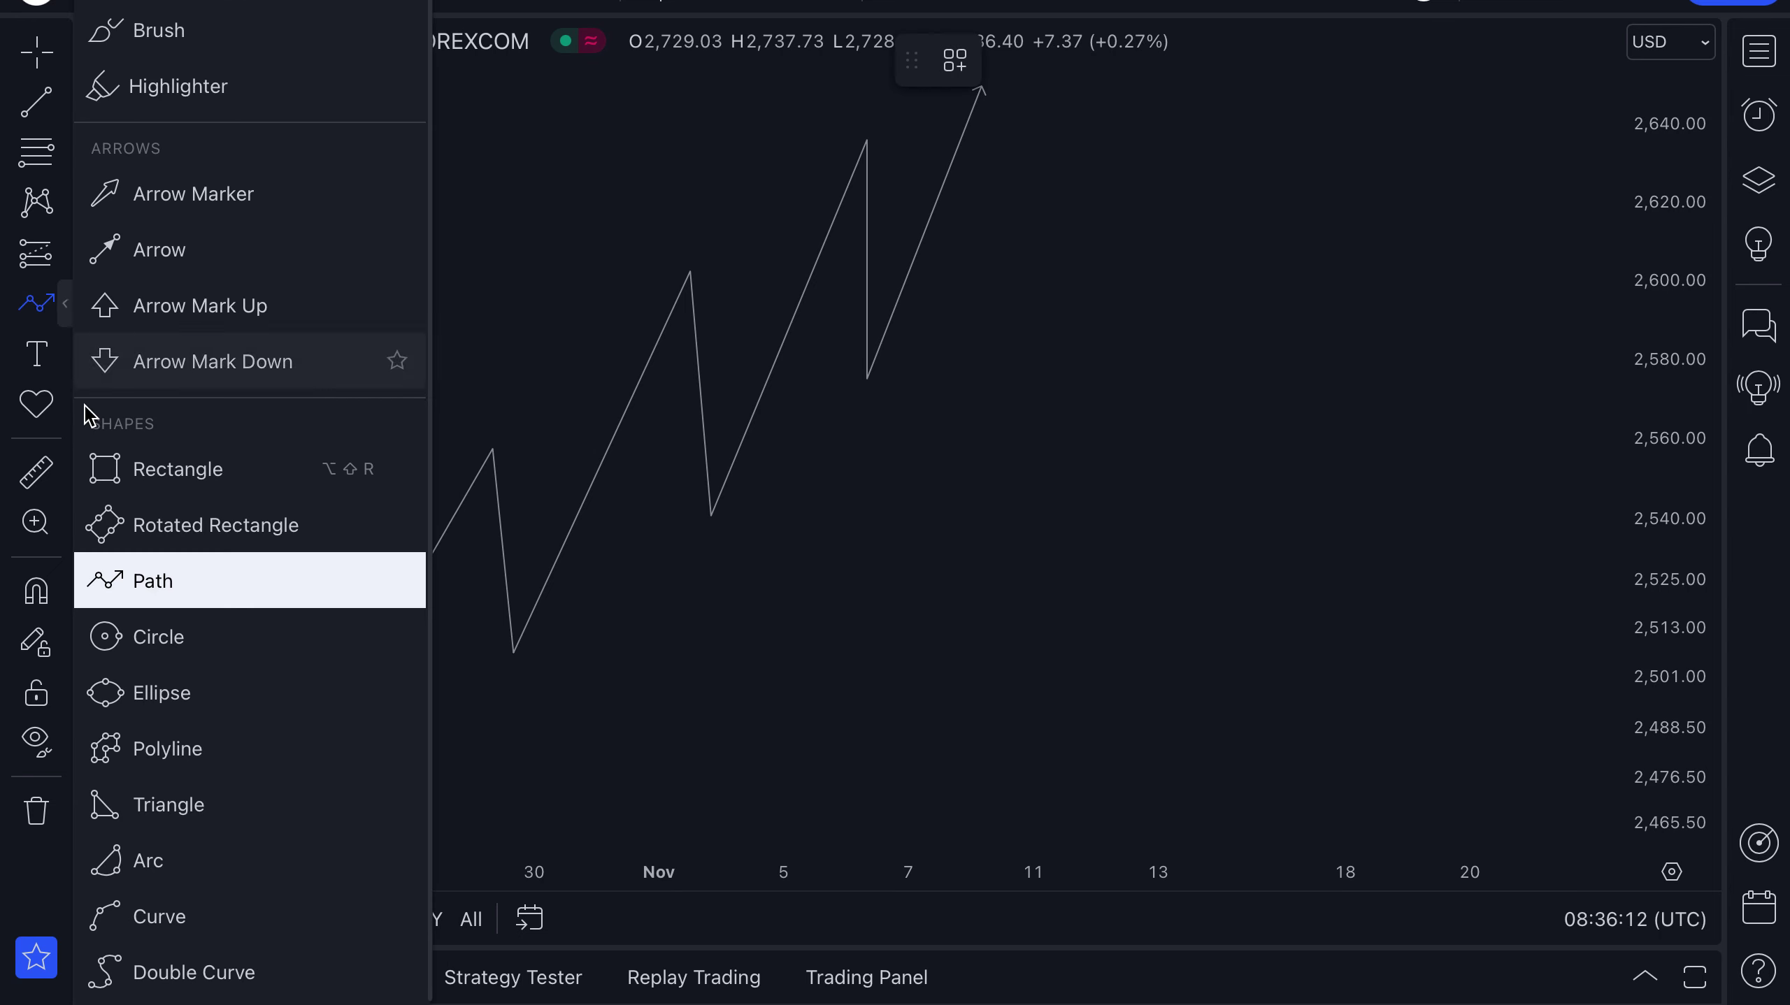
pyautogui.click(115, 467)
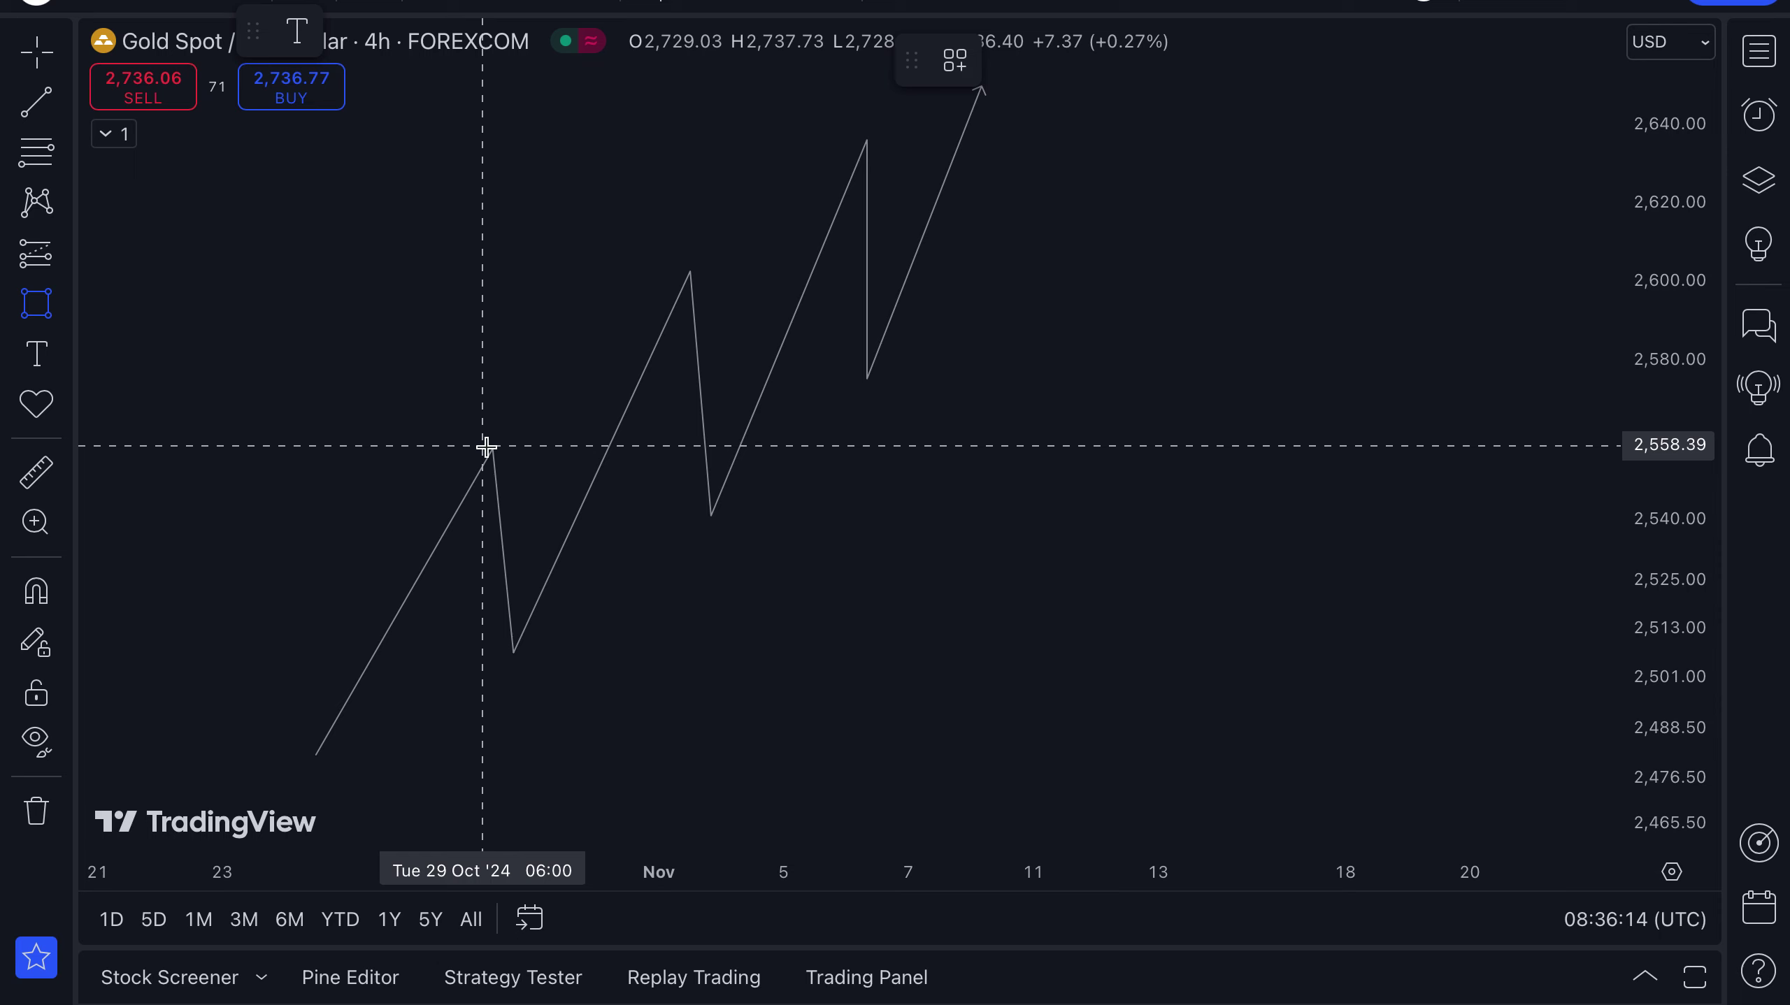
pyautogui.moveTo(486, 445)
pyautogui.mouseDown()
pyautogui.moveTo(583, 491)
pyautogui.moveTo(597, 561)
pyautogui.mouseUp()
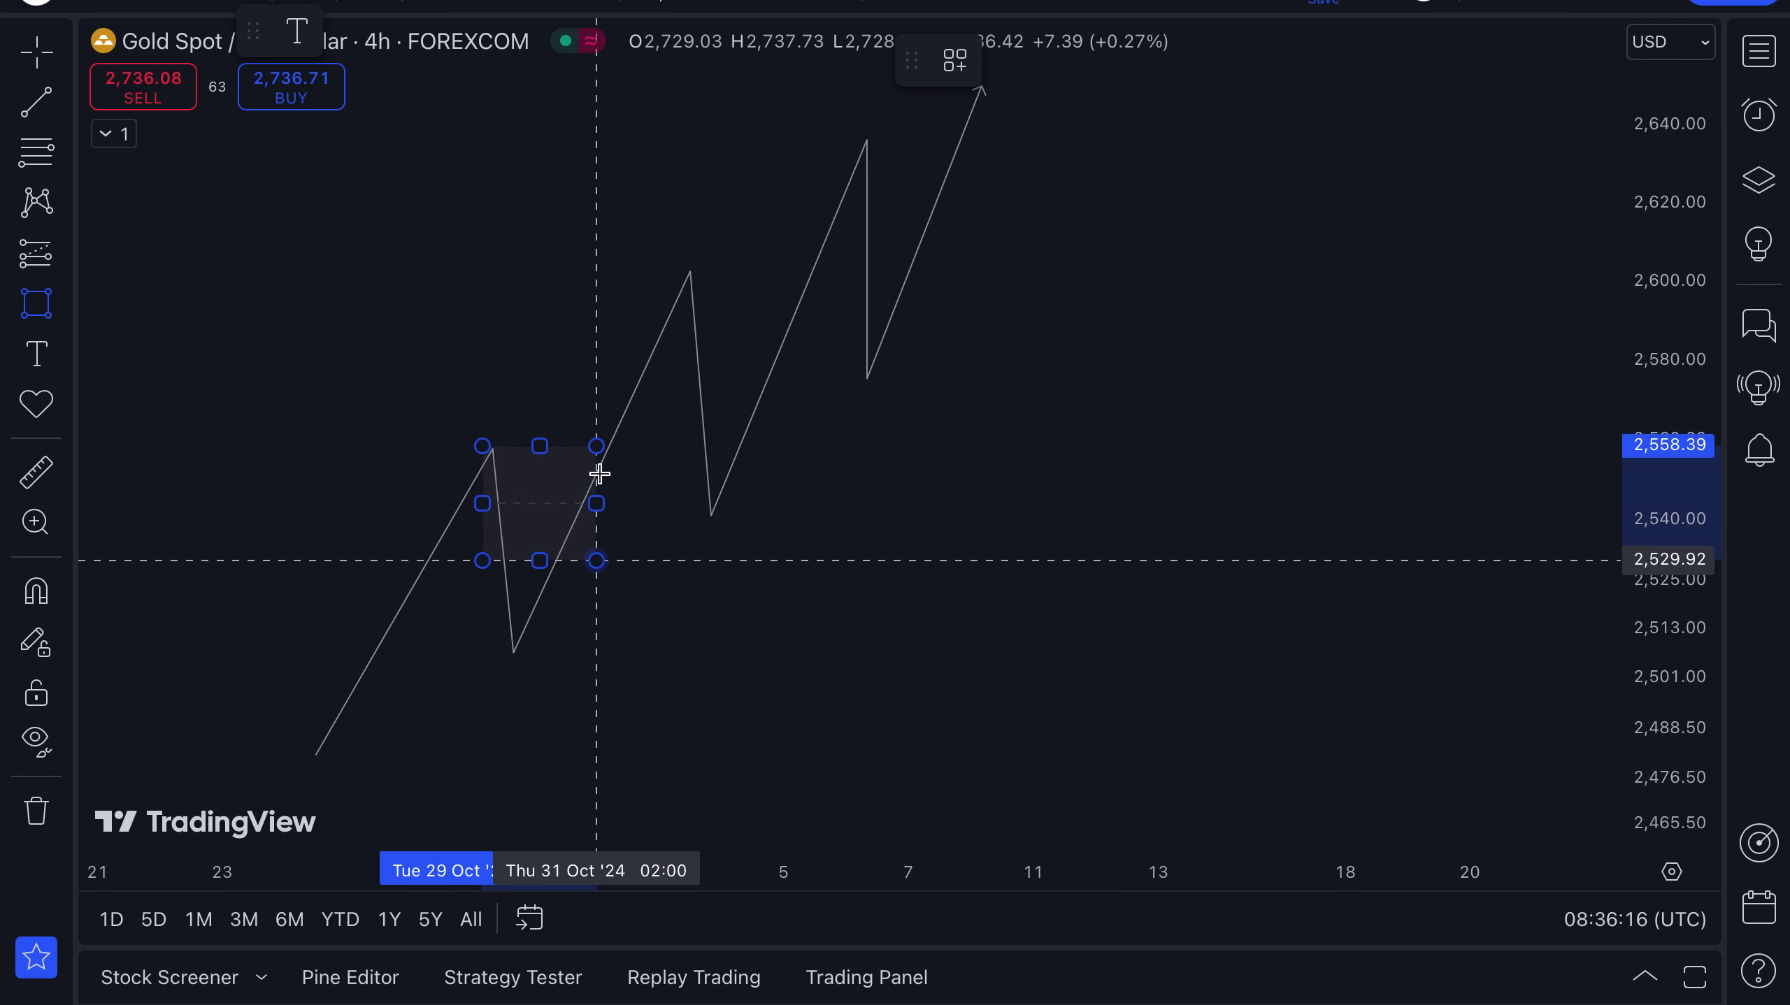
pyautogui.moveTo(593, 465); pyautogui.dragTo(593, 466)
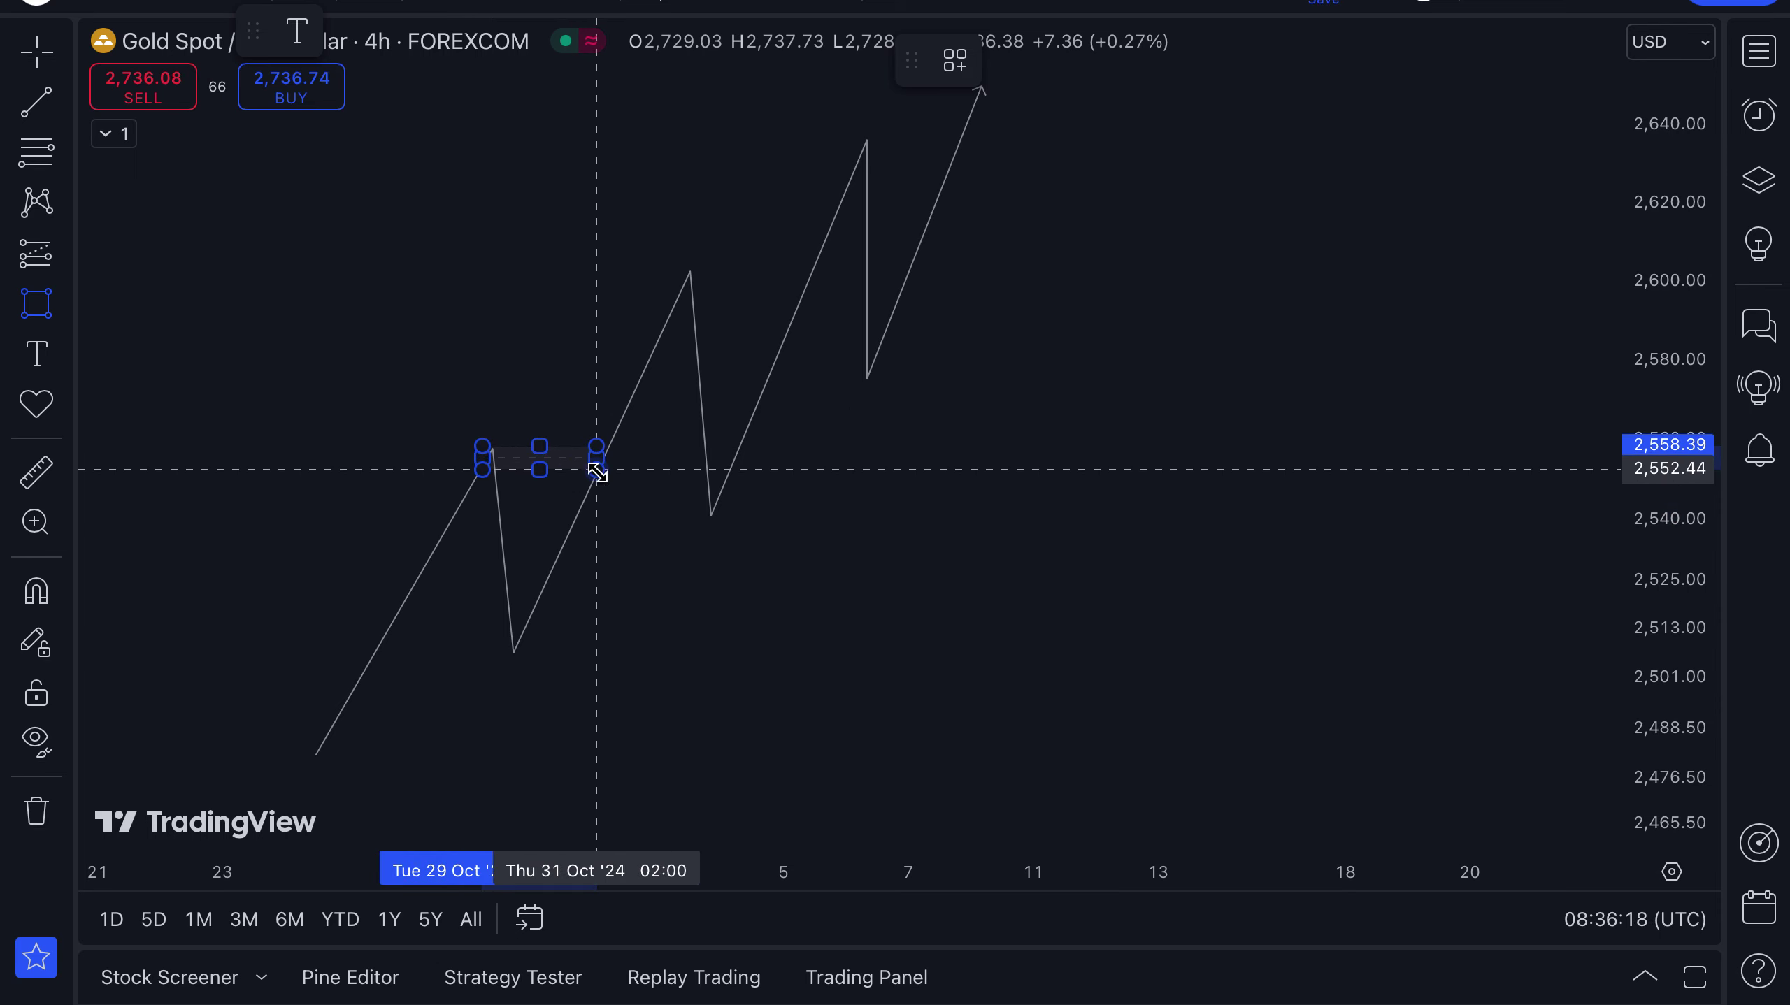
pyautogui.click(597, 470)
pyautogui.click(108, 343)
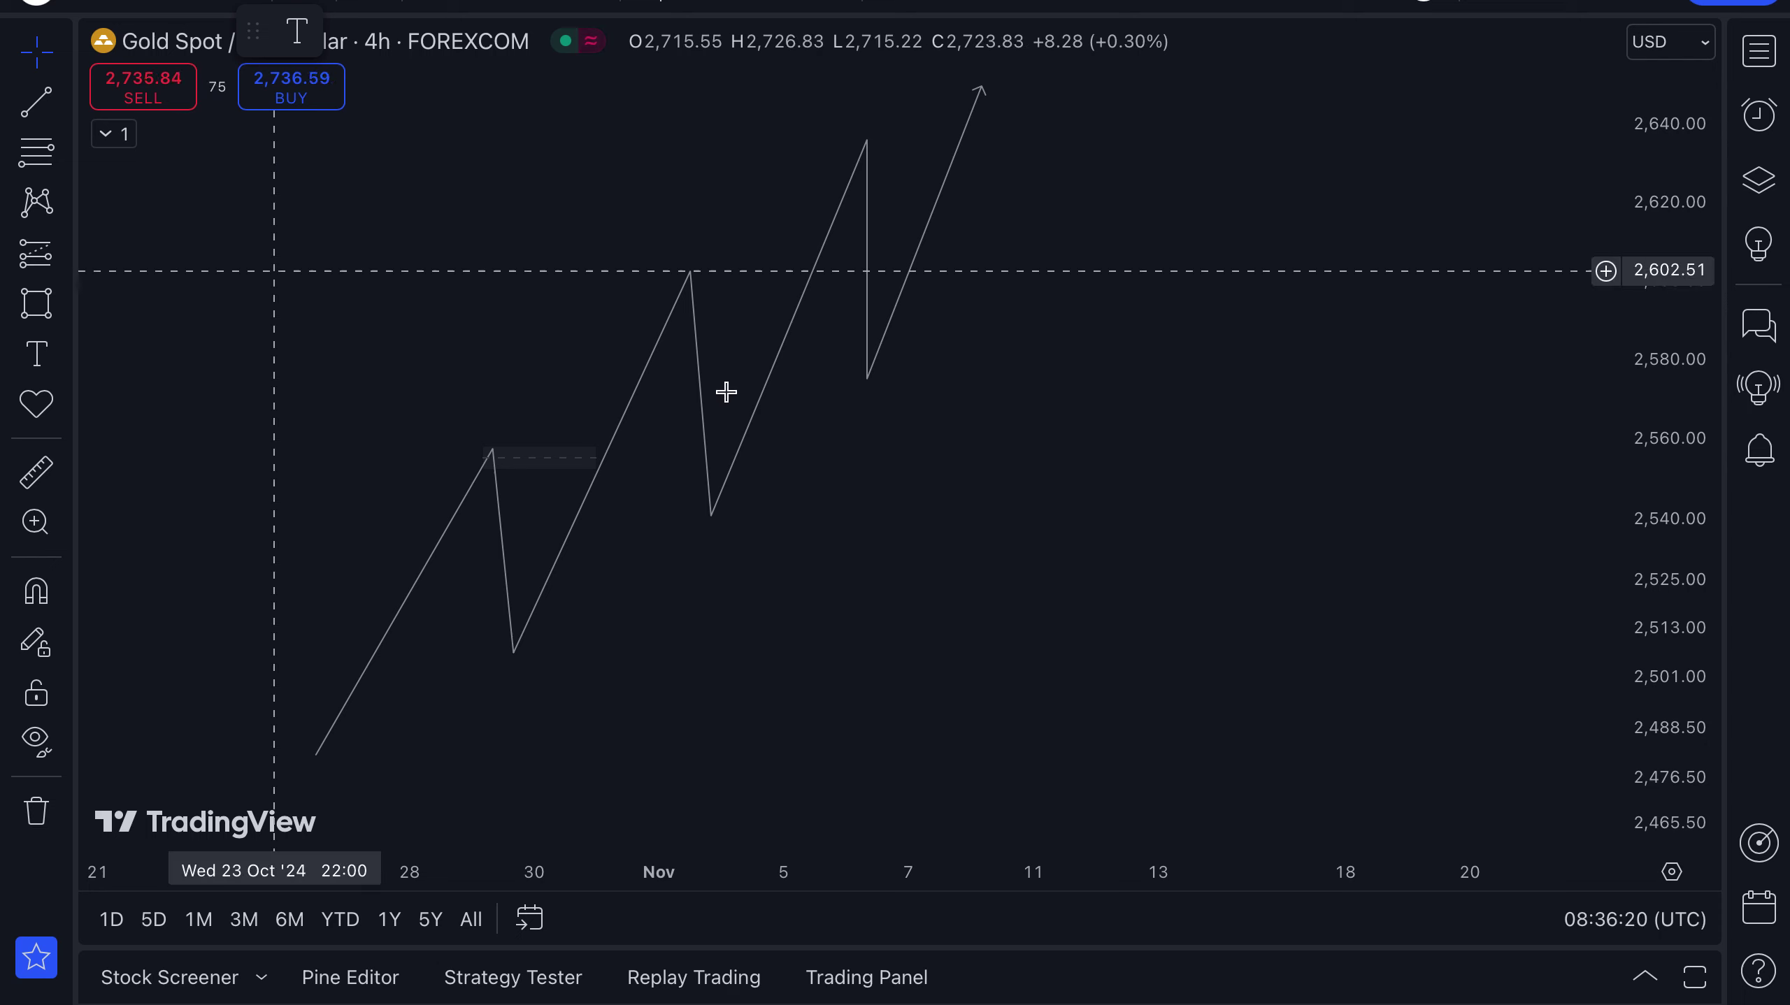
# Step: Draw a thin rectangle at the second peak, from about 2,605 to 2,599, extending to the next rising leg
pyautogui.click(37, 312)
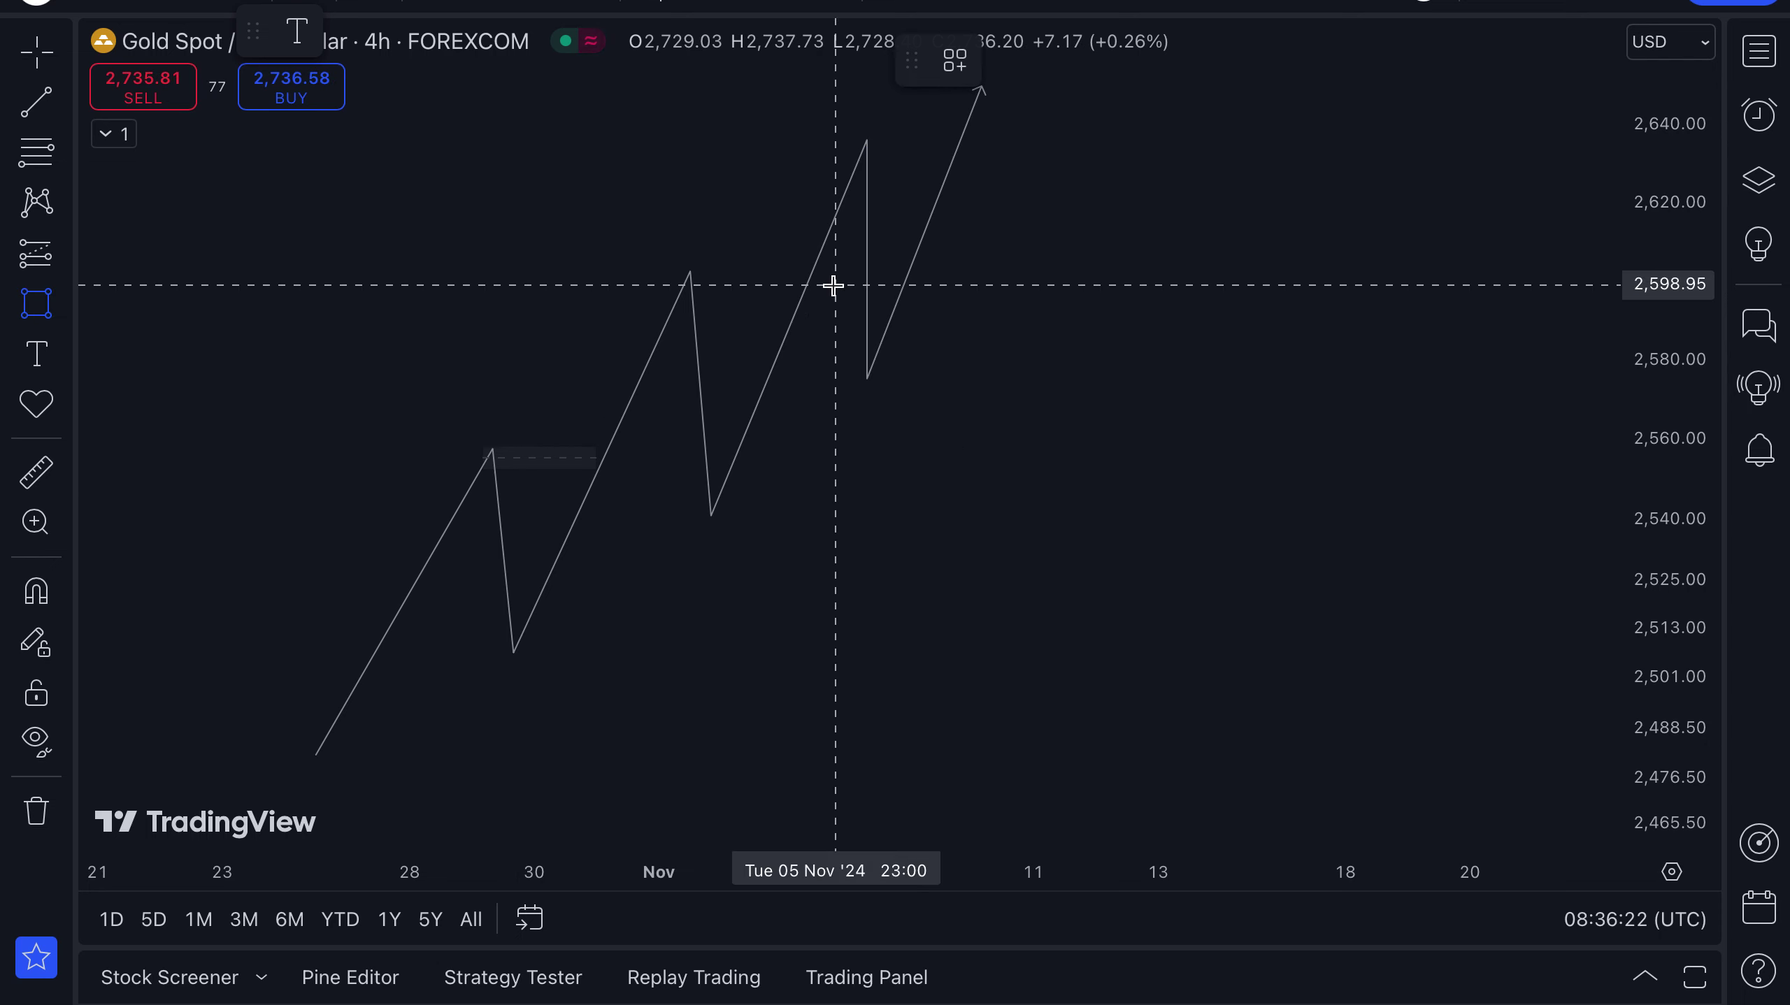
pyautogui.click(711, 271)
pyautogui.click(825, 284)
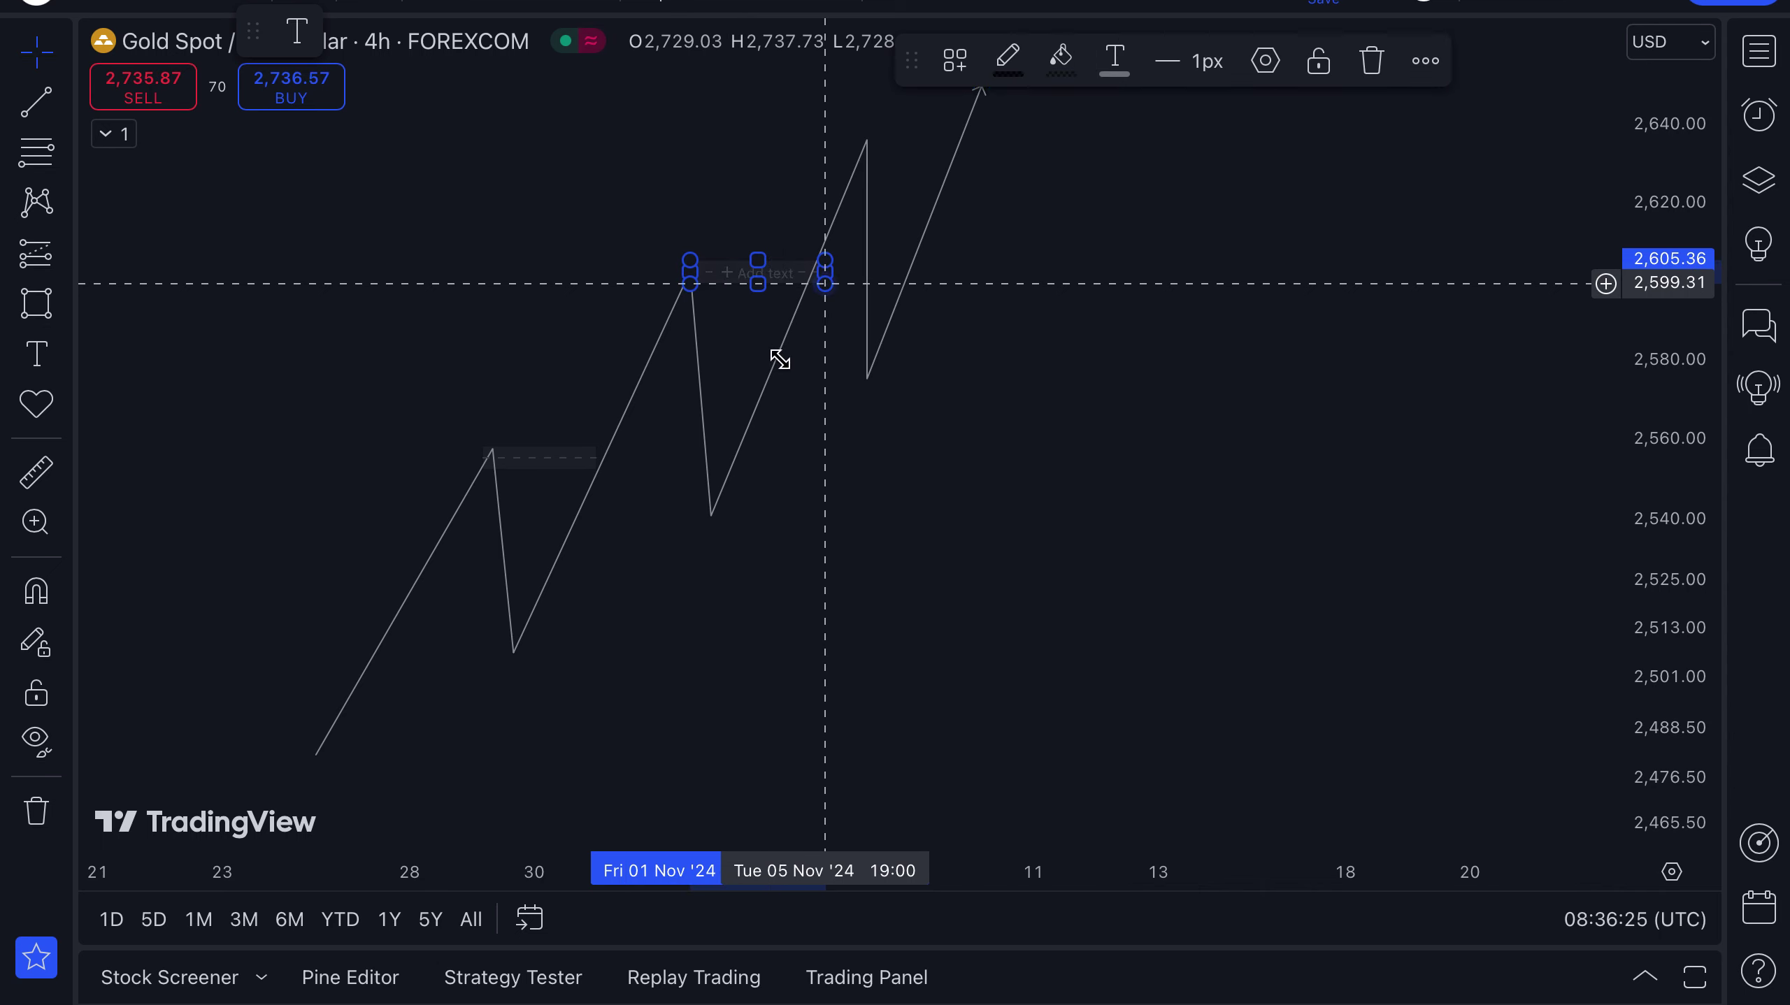
# Step: Draw a thin rectangle at the third peak, from about 2,638 to 2,632, extending to the final rising leg
pyautogui.click(37, 303)
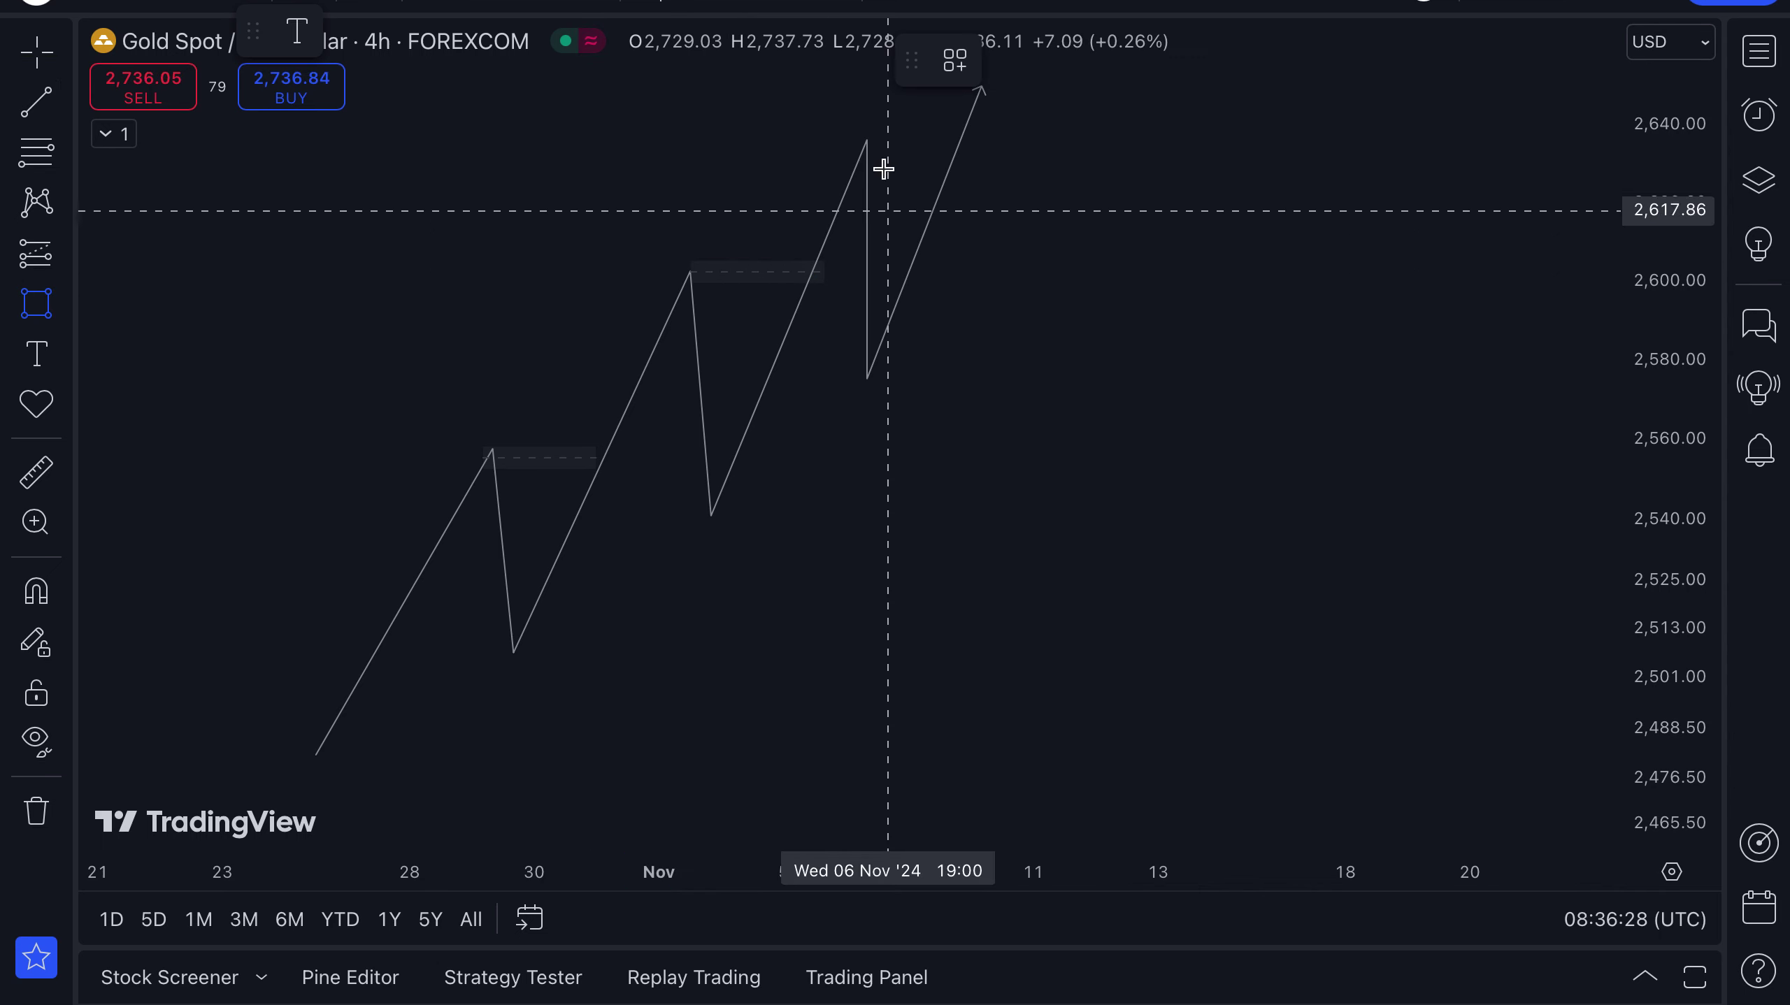
pyautogui.click(921, 147)
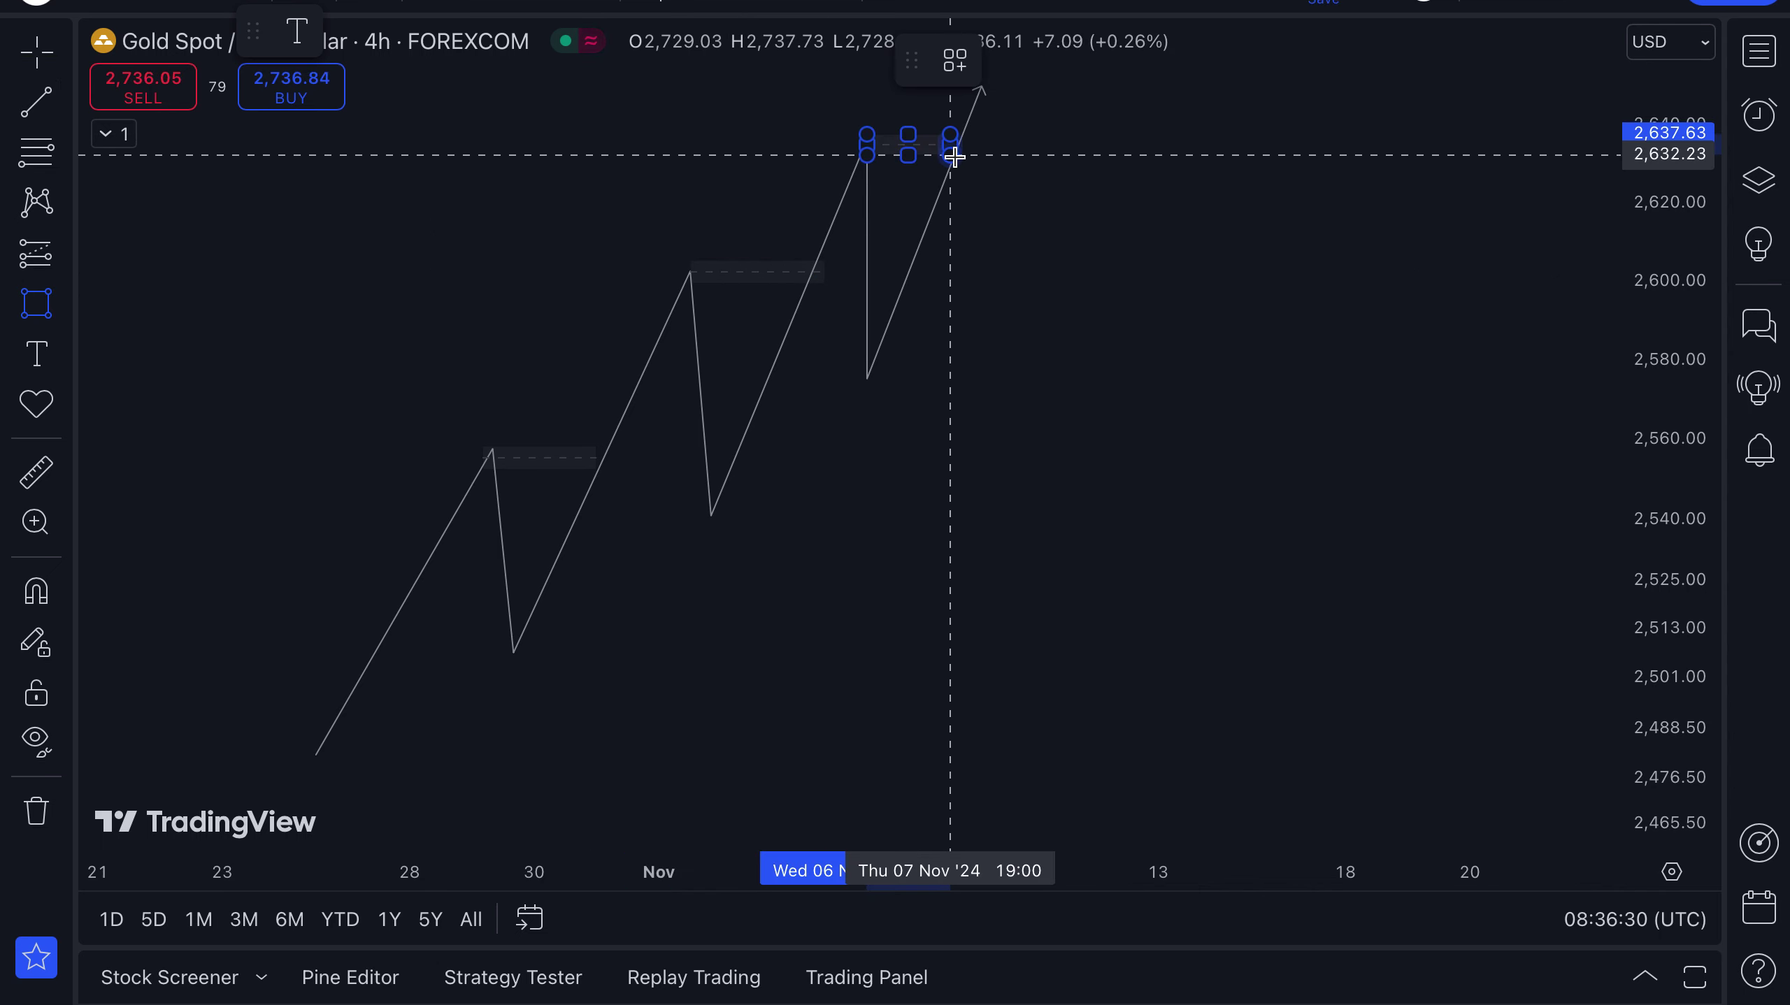
pyautogui.click(961, 156)
pyautogui.click(1039, 292)
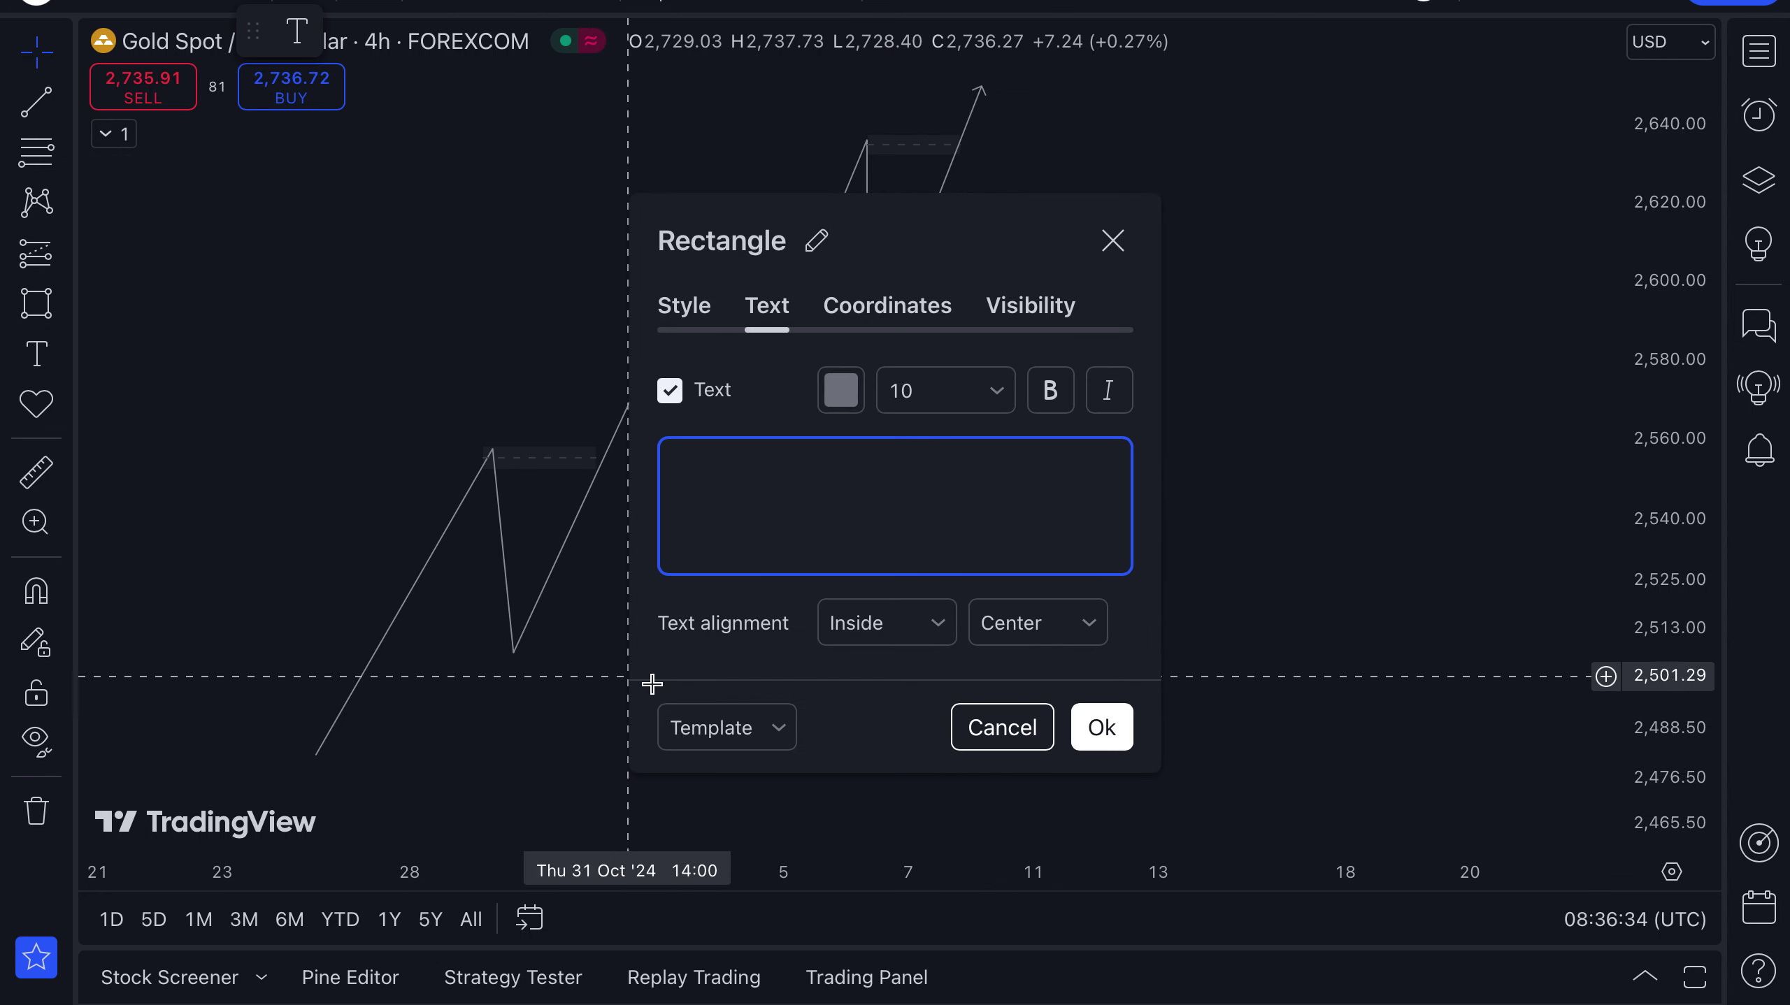
pyautogui.click(978, 729)
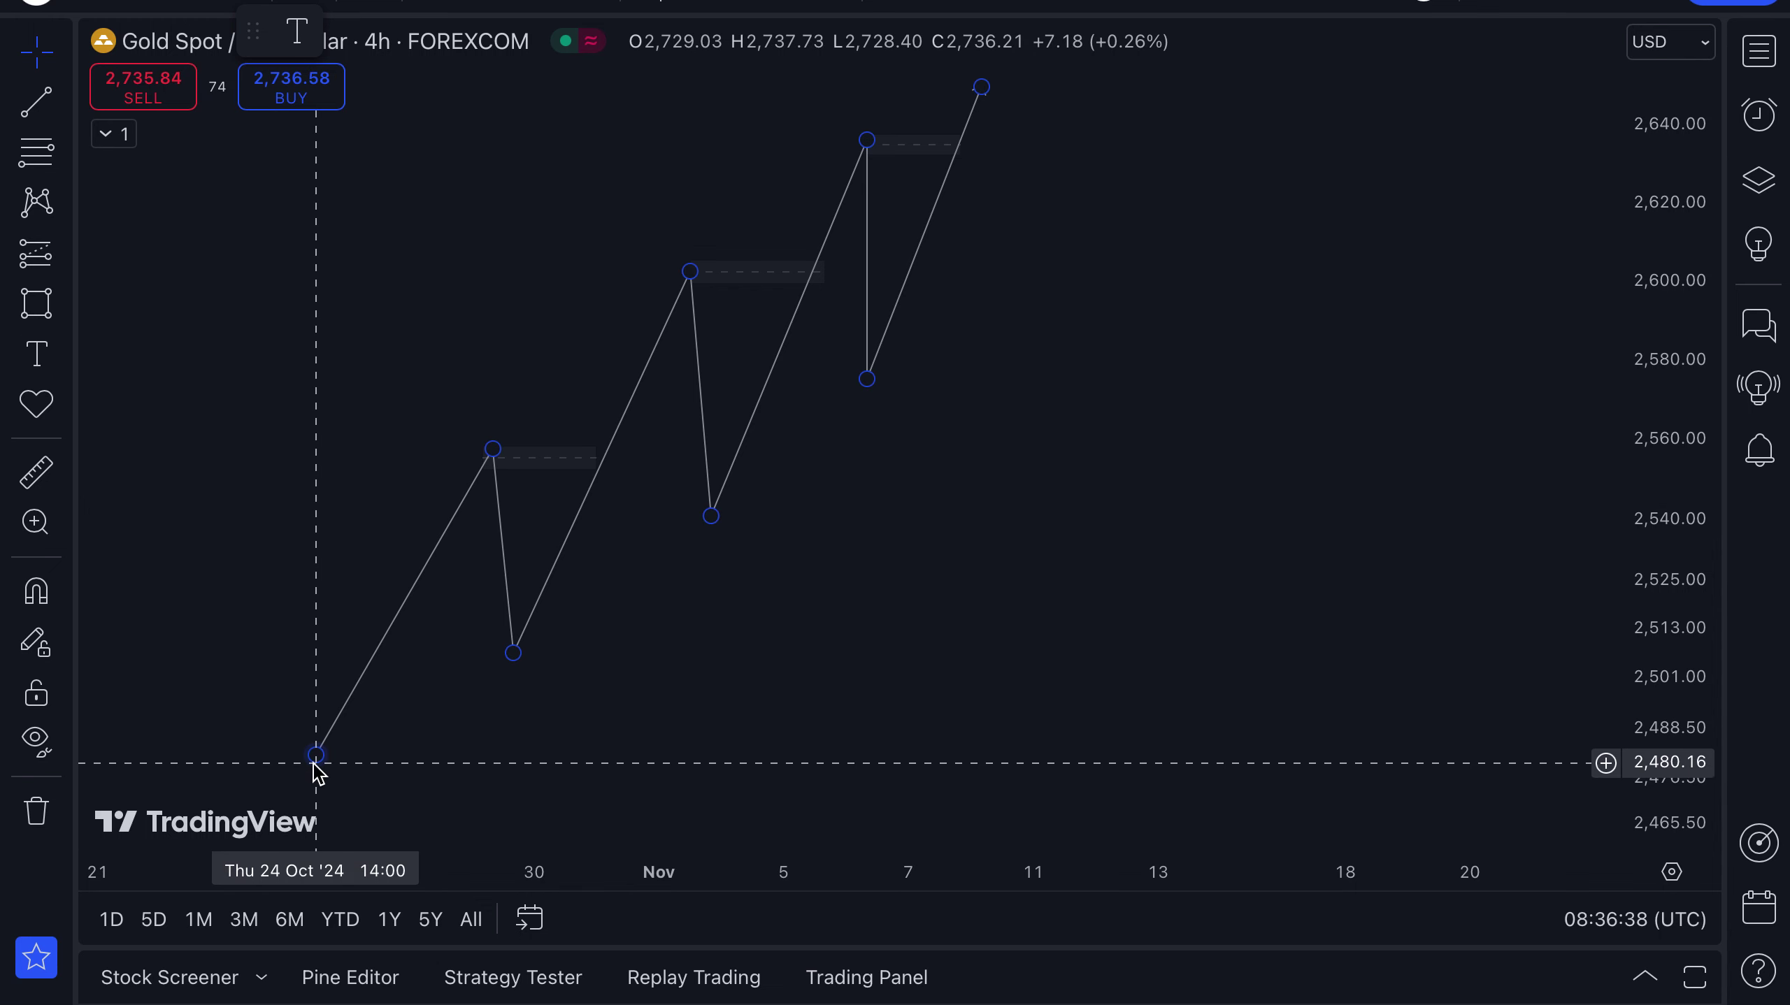
# Step: Move the path's starting point to about 2,478 and draw a trend line from it along the pullback lows to about 2,616
pyautogui.moveTo(316, 758)
pyautogui.mouseDown()
pyautogui.moveTo(344, 790)
pyautogui.moveTo(328, 771)
pyautogui.mouseUp()
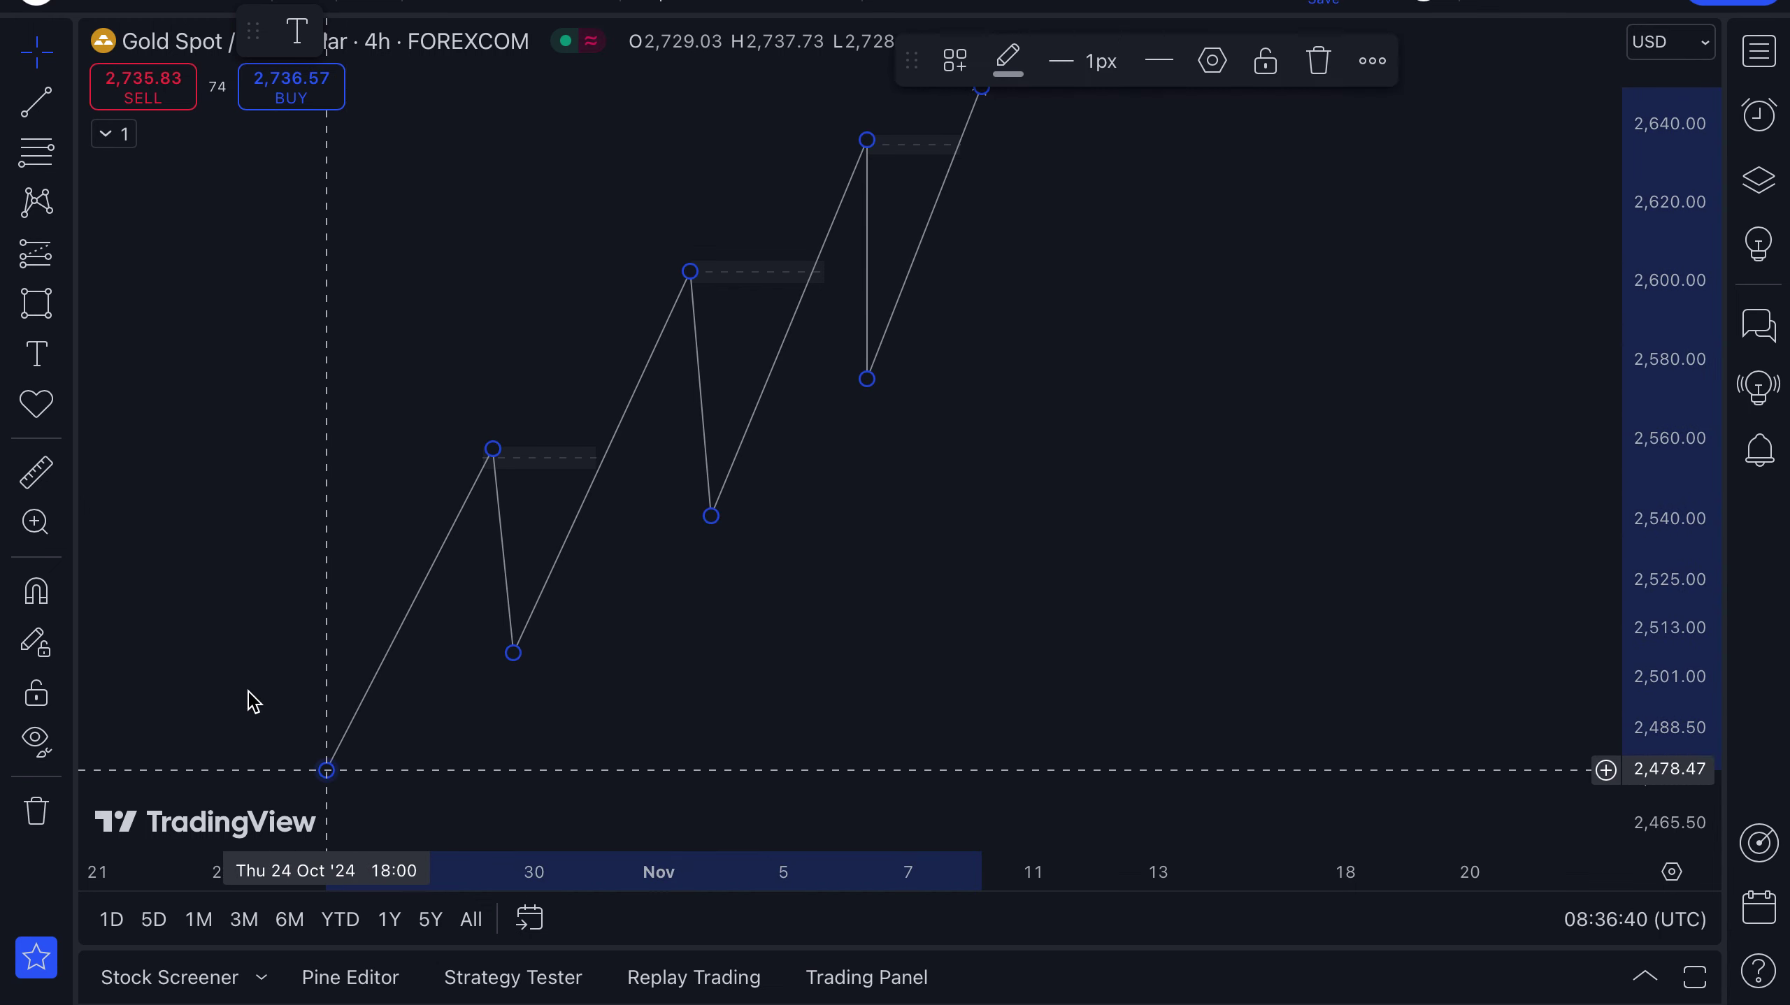
pyautogui.click(28, 116)
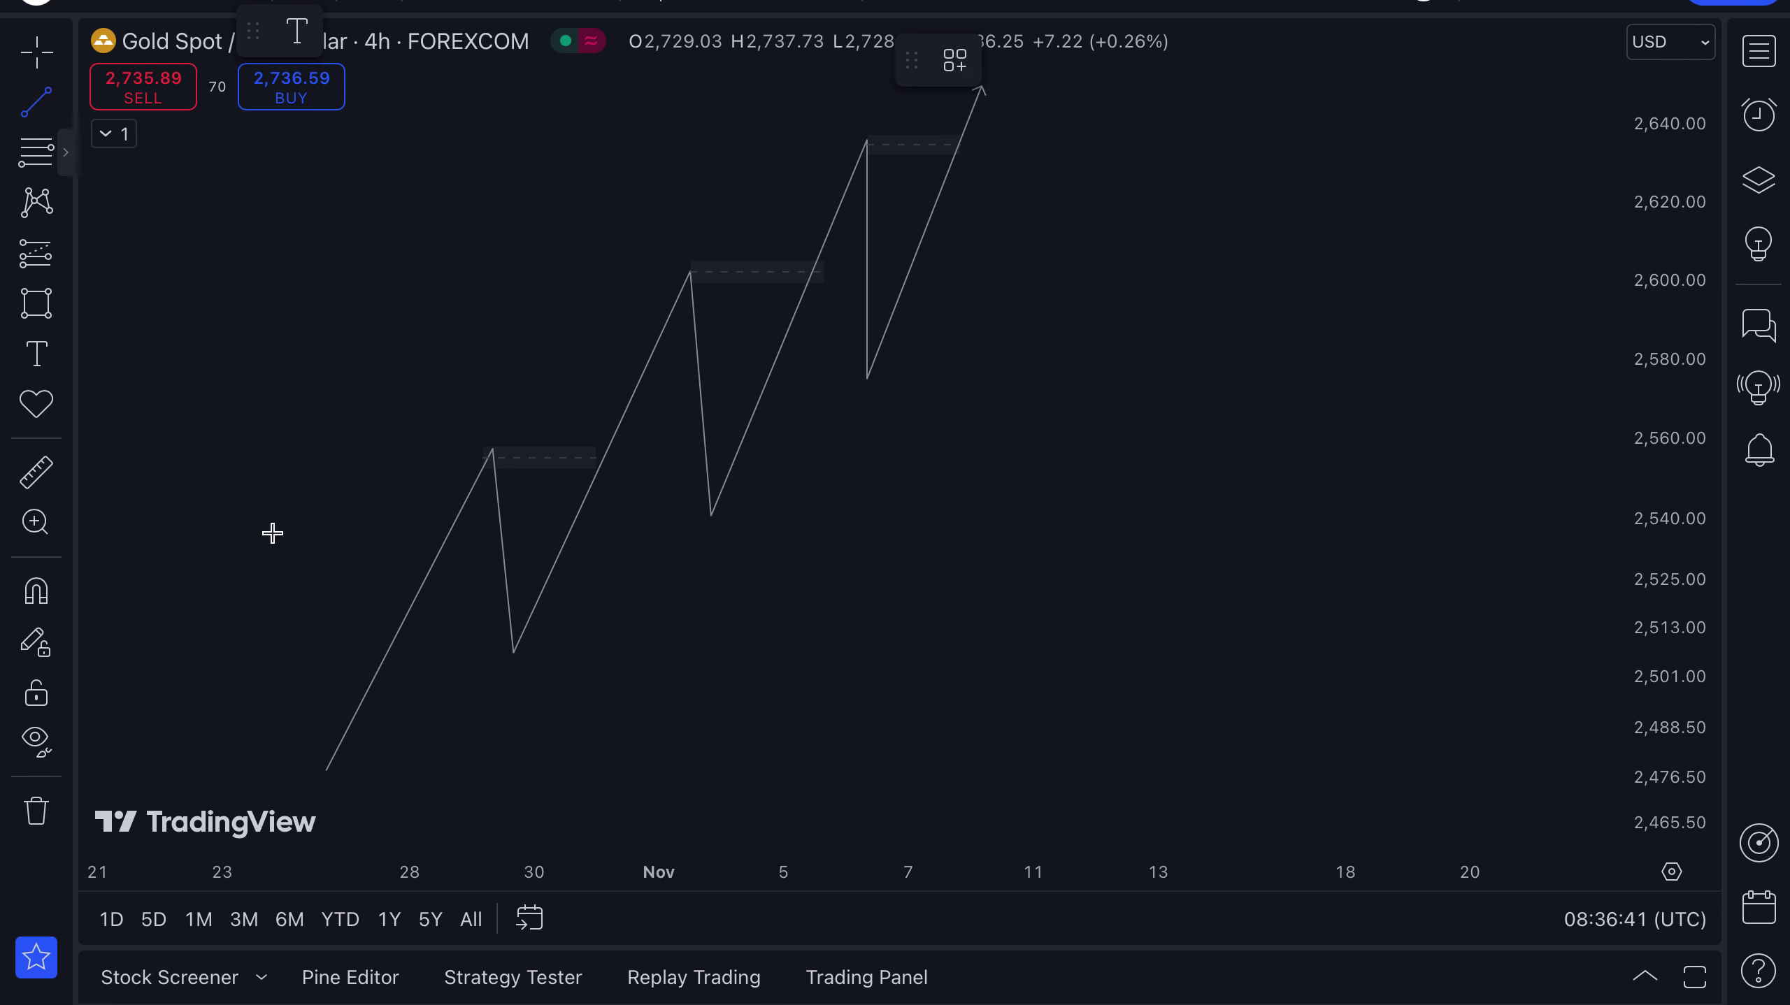
pyautogui.click(326, 773)
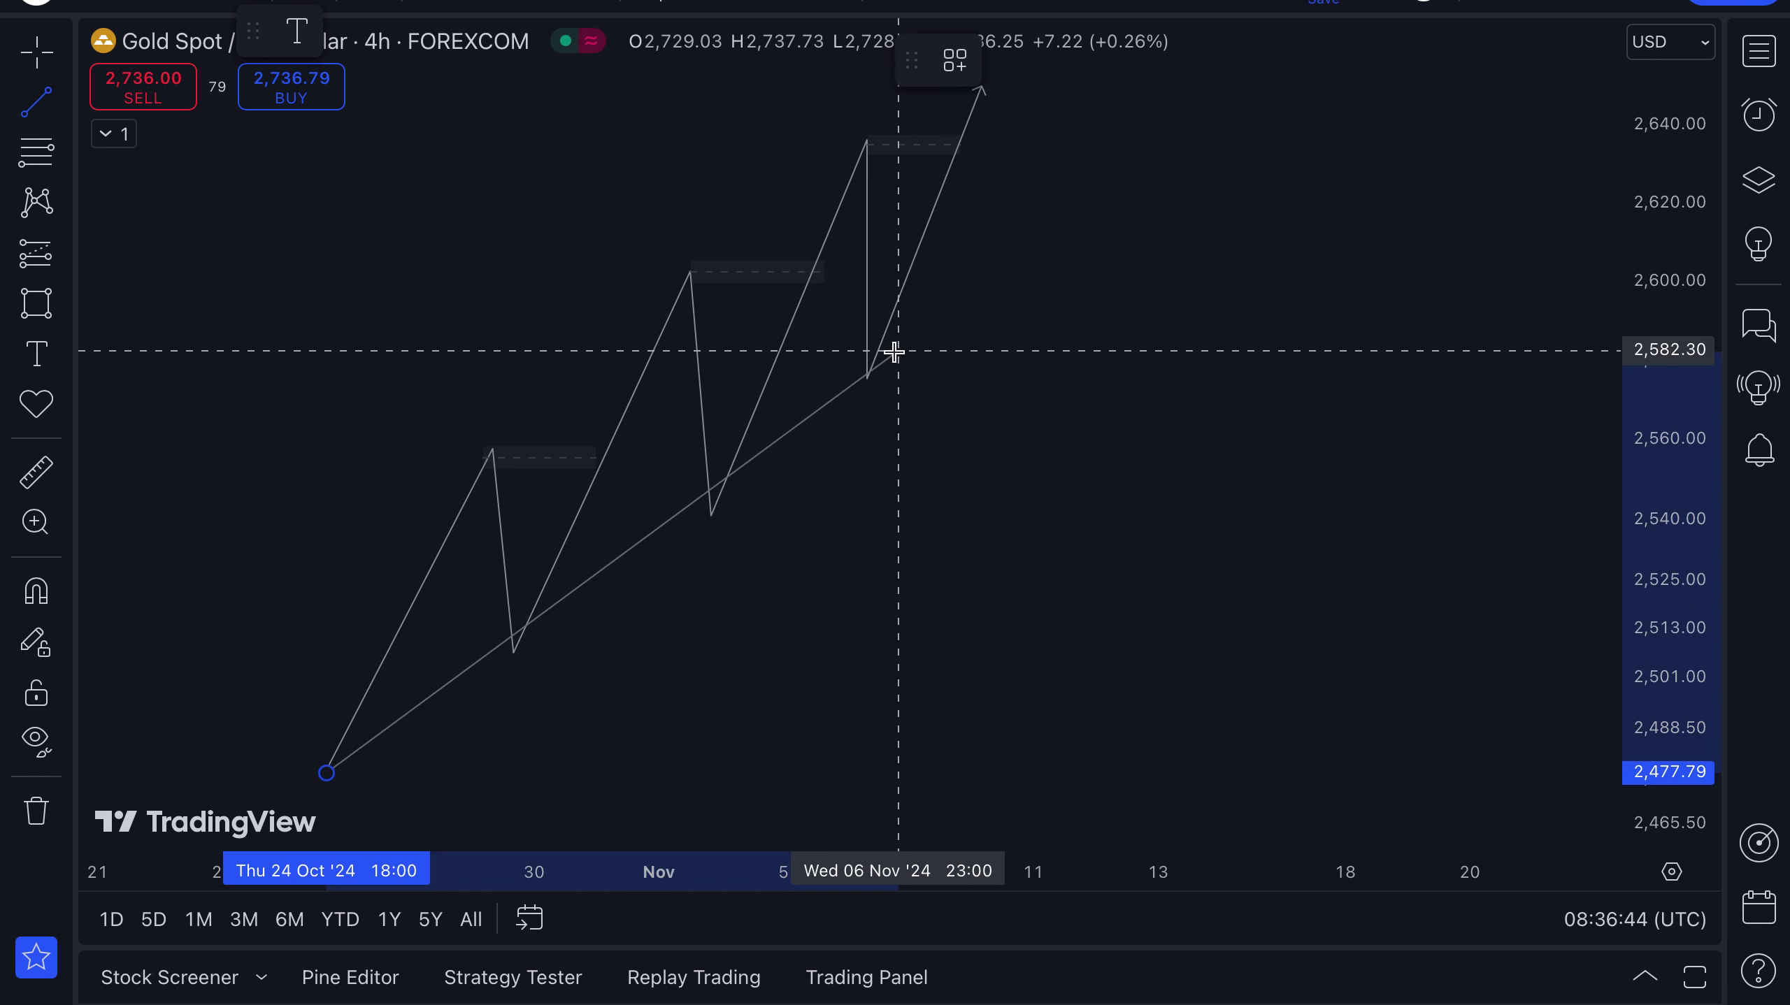
pyautogui.click(1140, 218)
# Step: Move the path's third pullback low onto the trend line at about 2,573
pyautogui.doubleClick(928, 361)
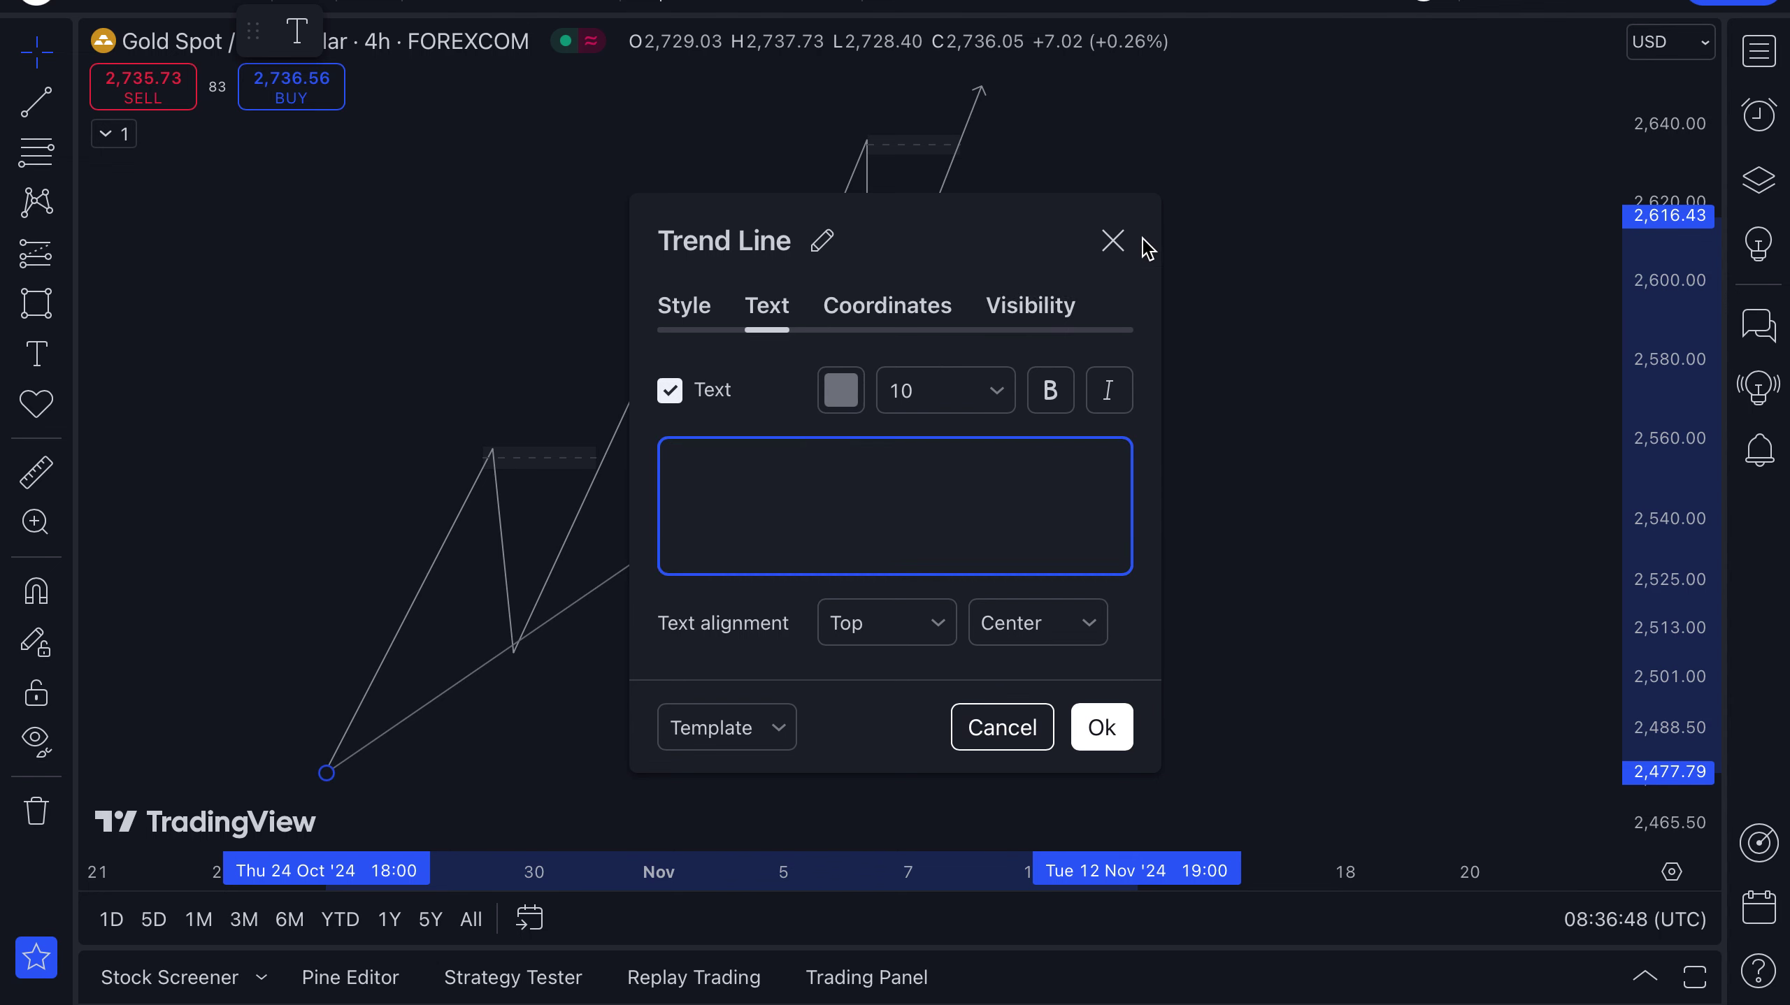
pyautogui.click(1112, 240)
pyautogui.click(887, 387)
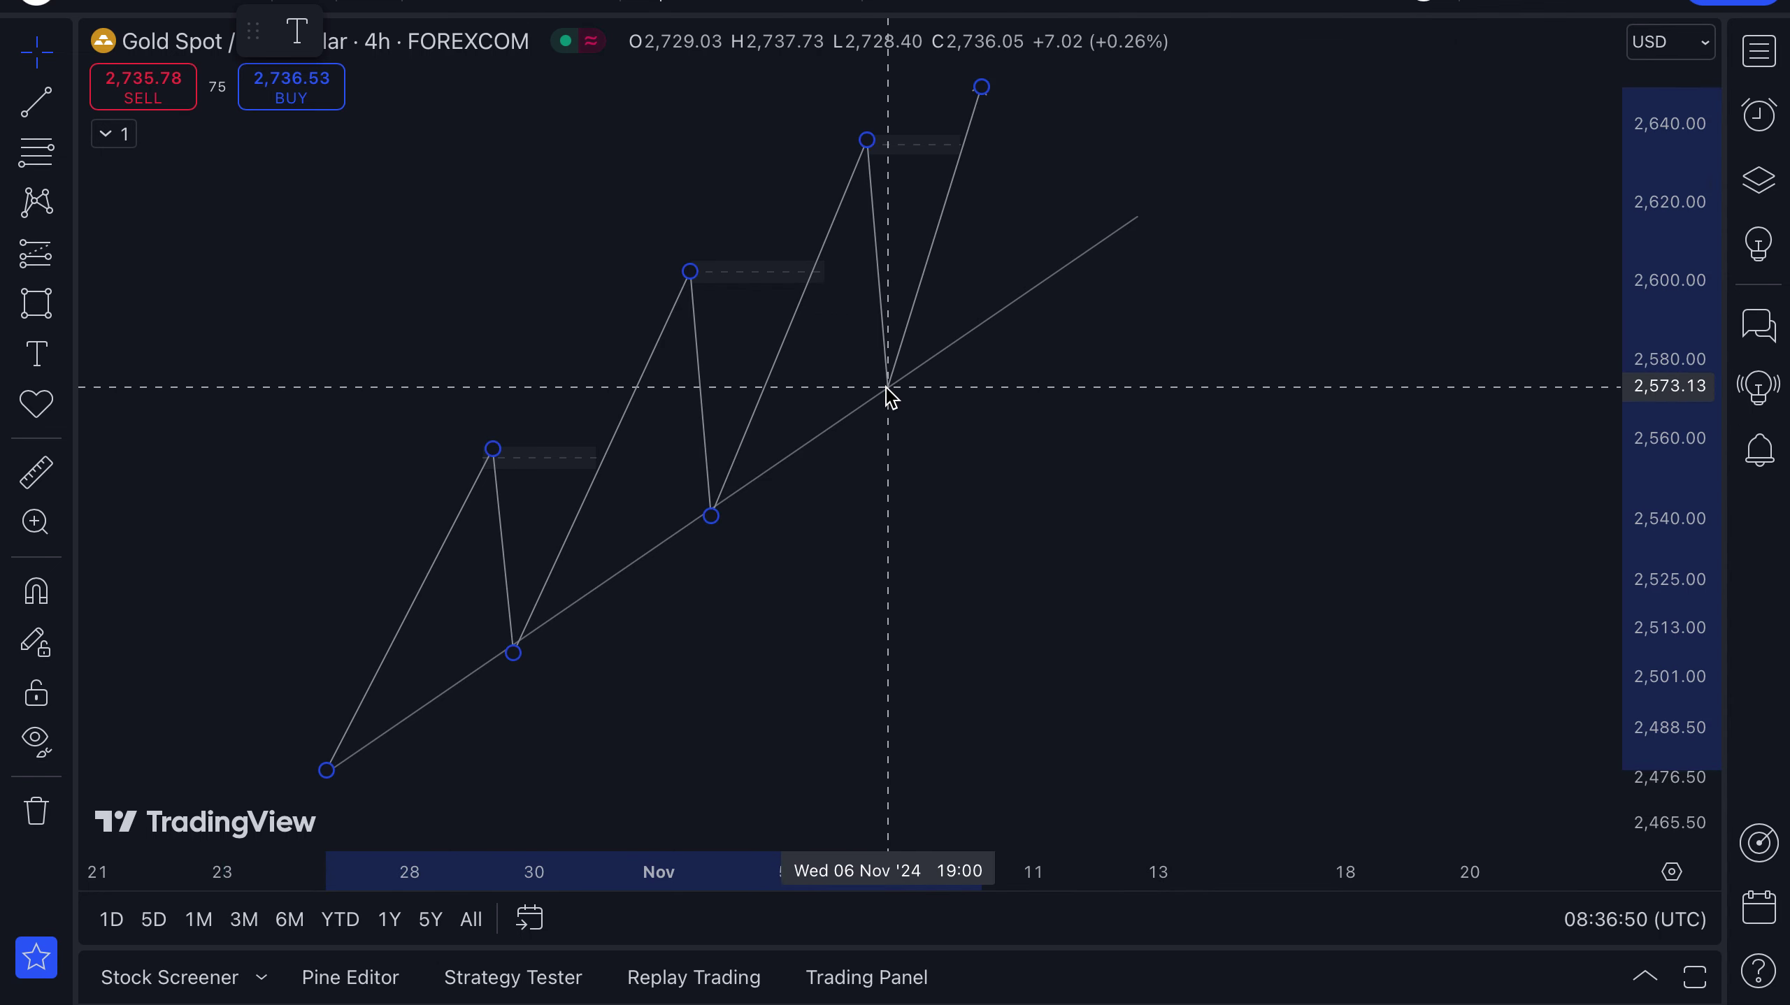
pyautogui.click(851, 480)
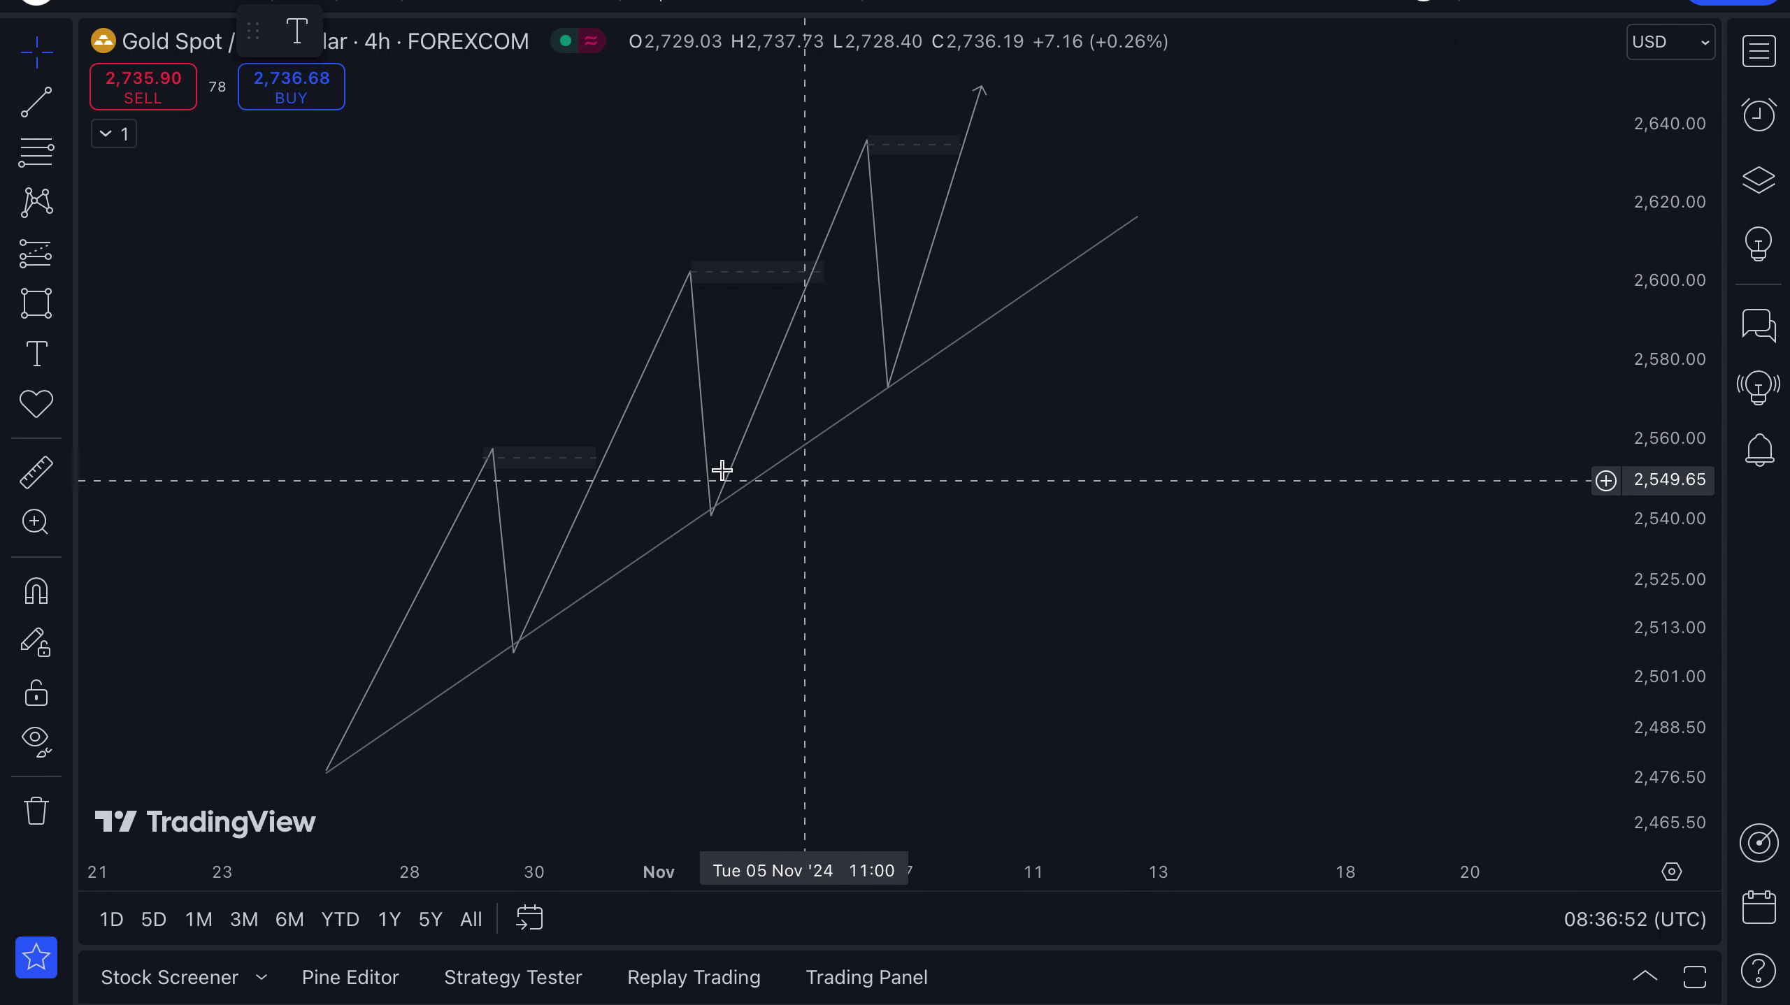
# Step: Draw small circles around the first and second pullback lows where the path touches the trend line
pyautogui.click(60, 308)
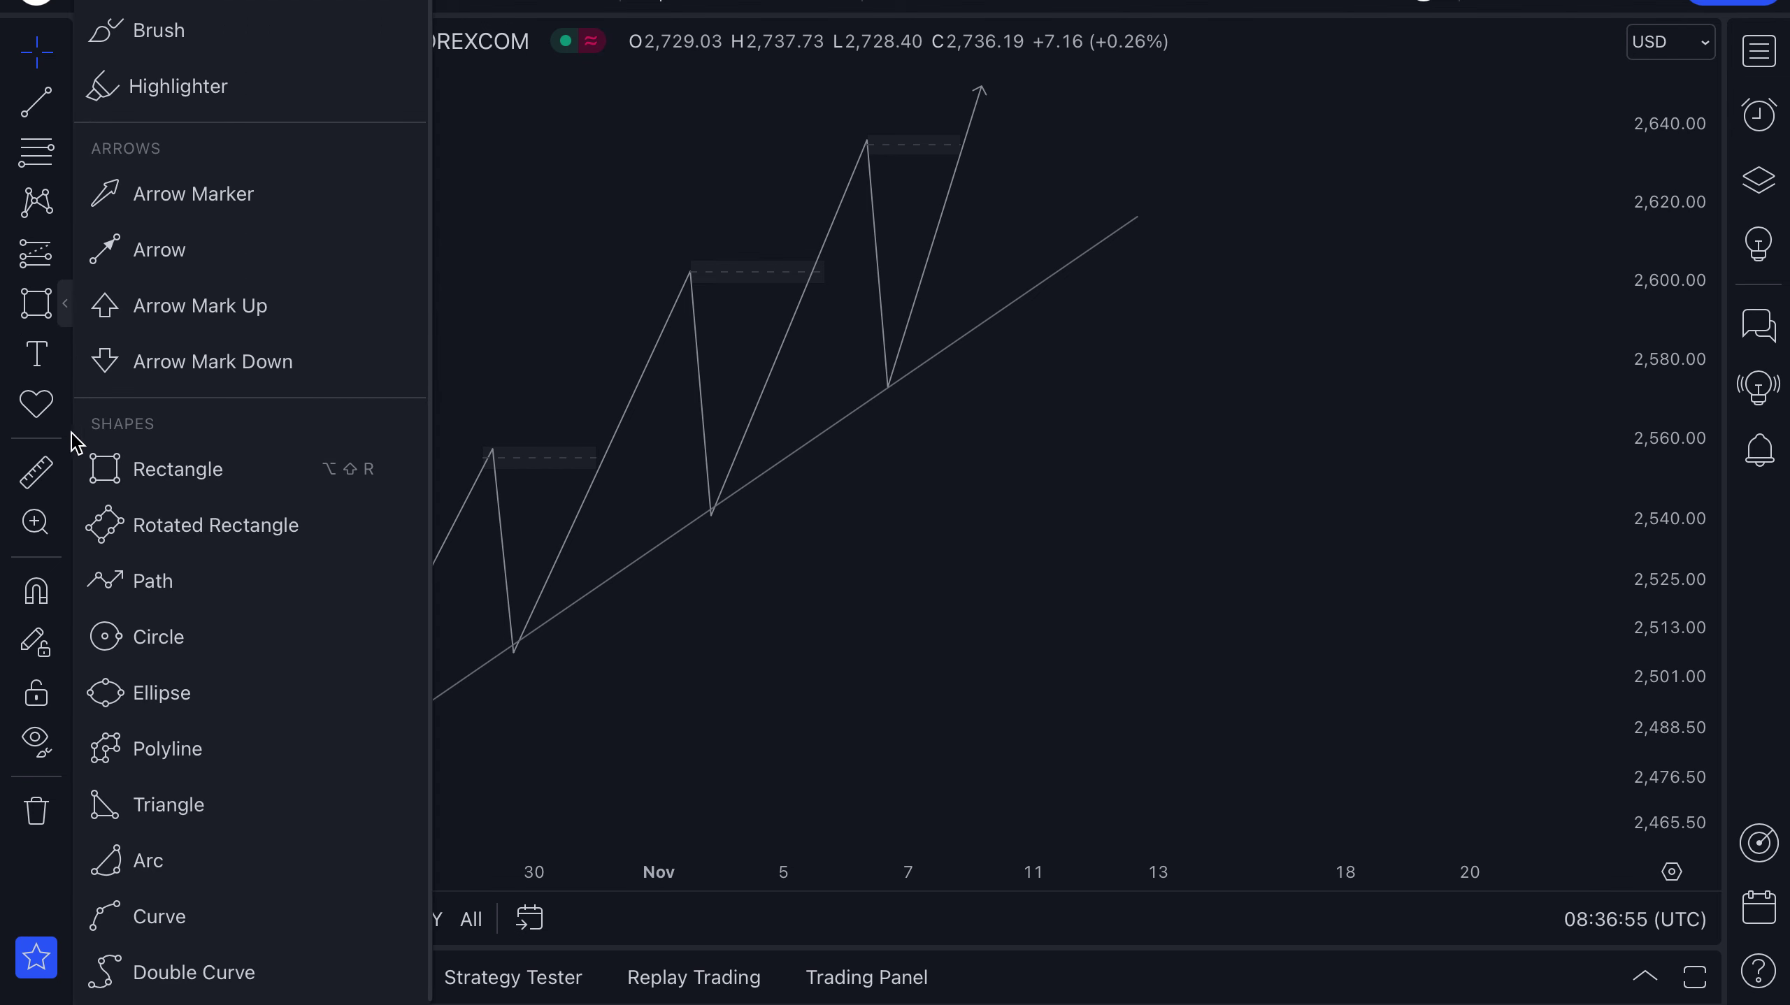
pyautogui.click(140, 629)
pyautogui.moveTo(534, 674); pyautogui.dragTo(533, 665)
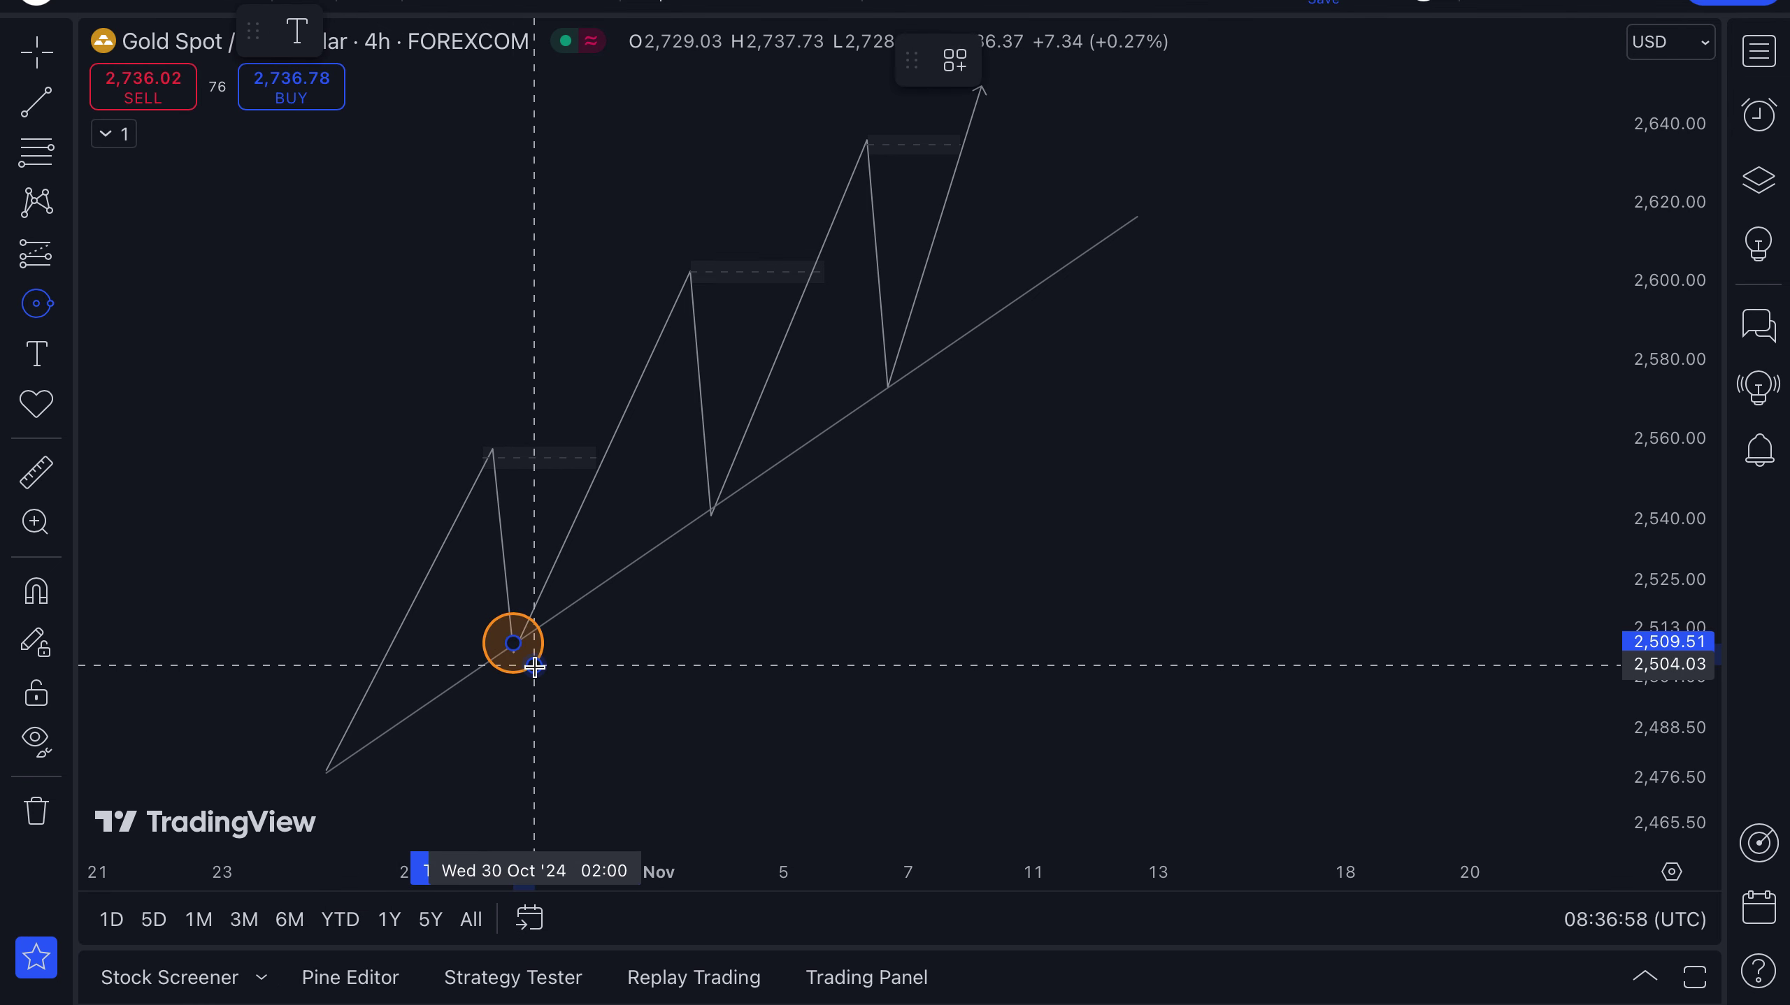
pyautogui.click(40, 303)
pyautogui.moveTo(710, 508); pyautogui.dragTo(723, 533)
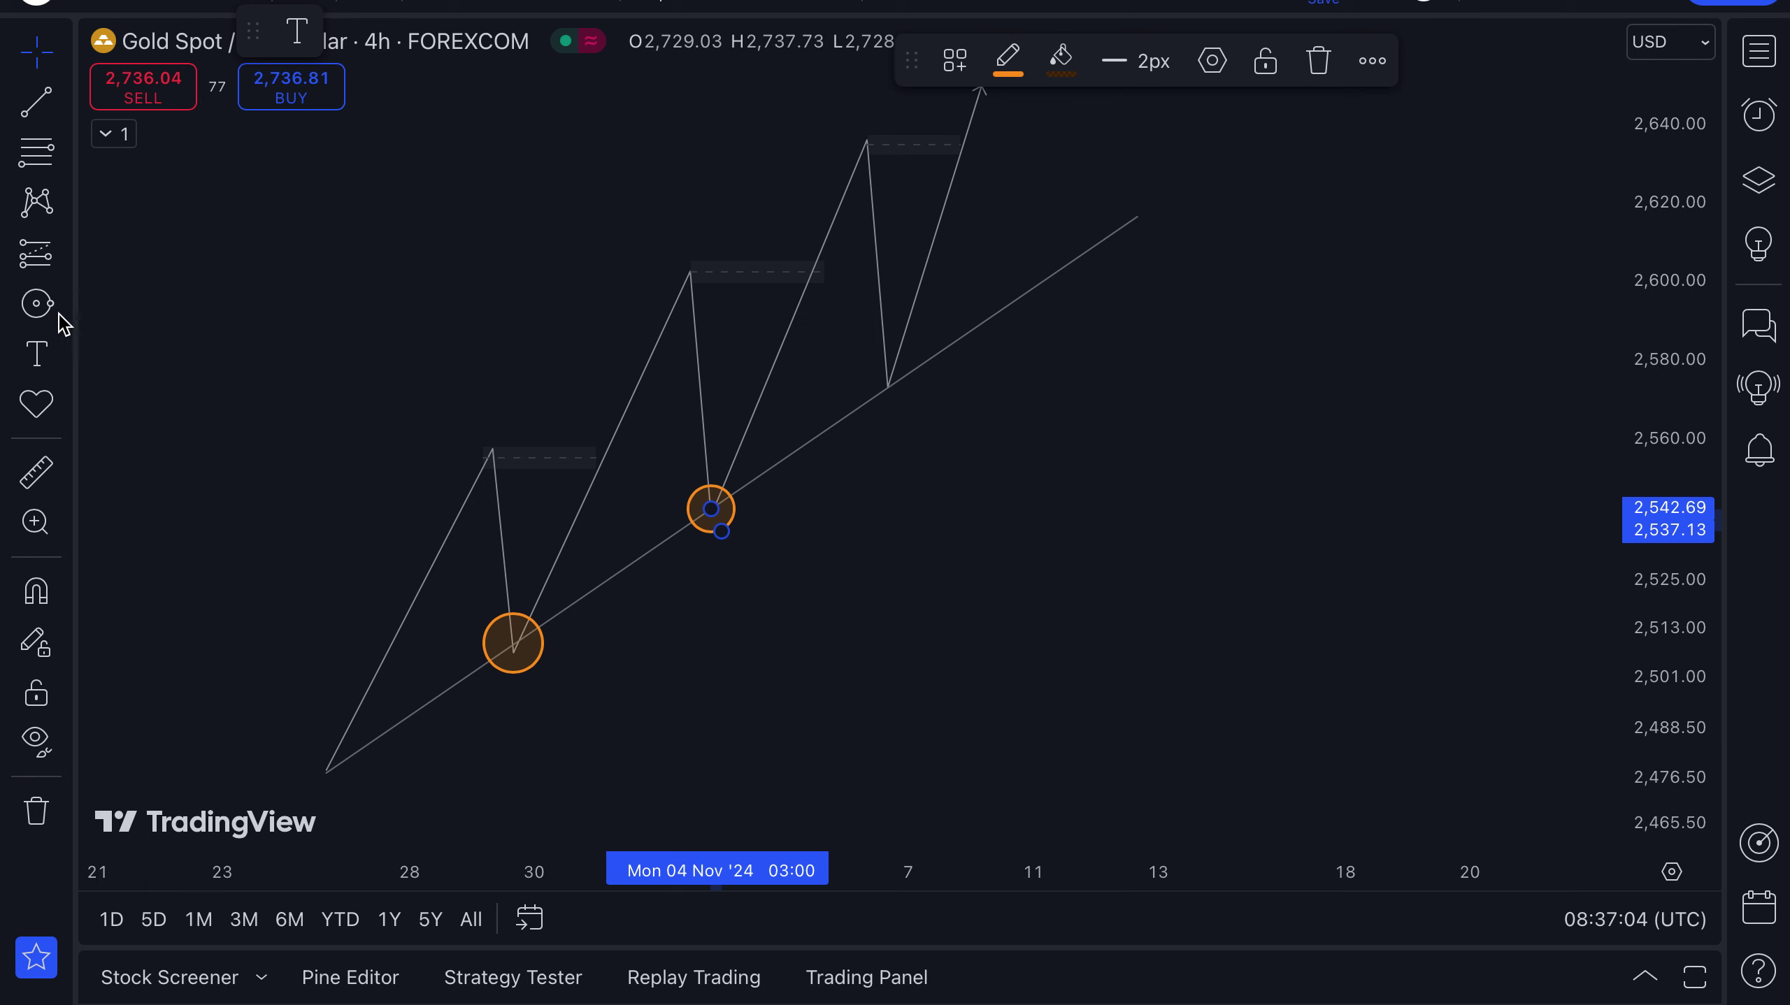
# Step: Draw a small circle around the third pullback low at about 2,575, leaving its text settings unchanged
pyautogui.click(38, 304)
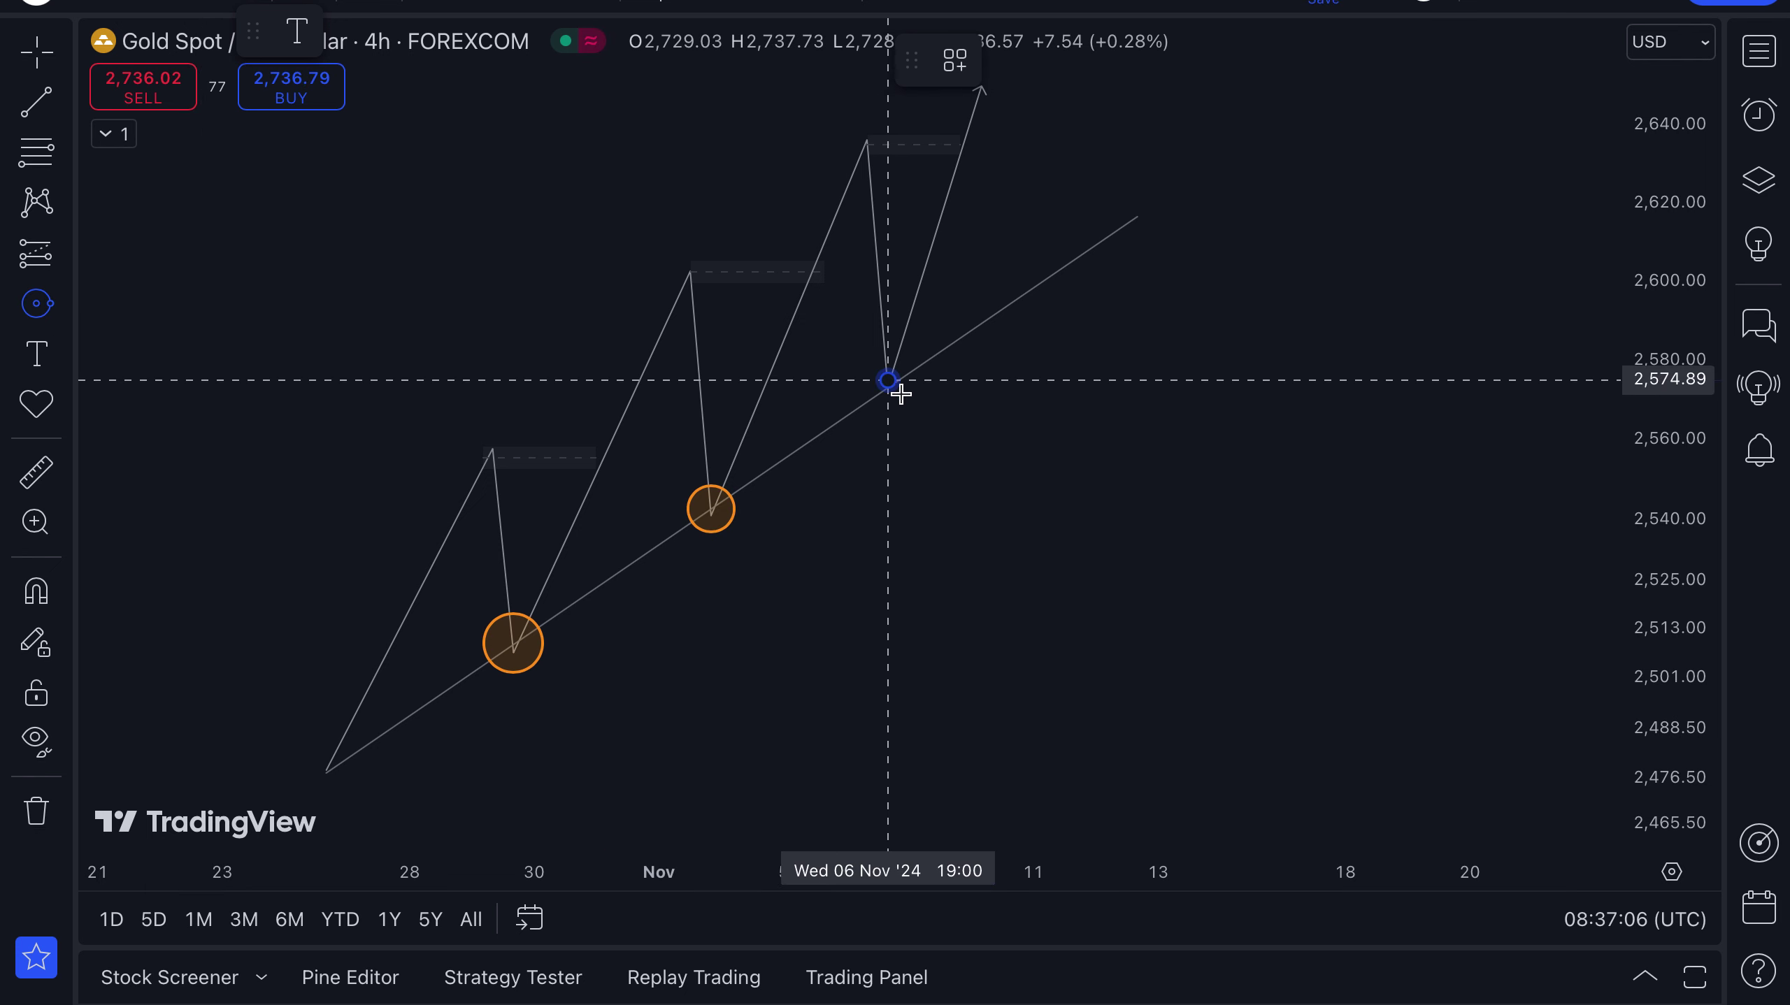
pyautogui.moveTo(900, 395); pyautogui.dragTo(907, 397)
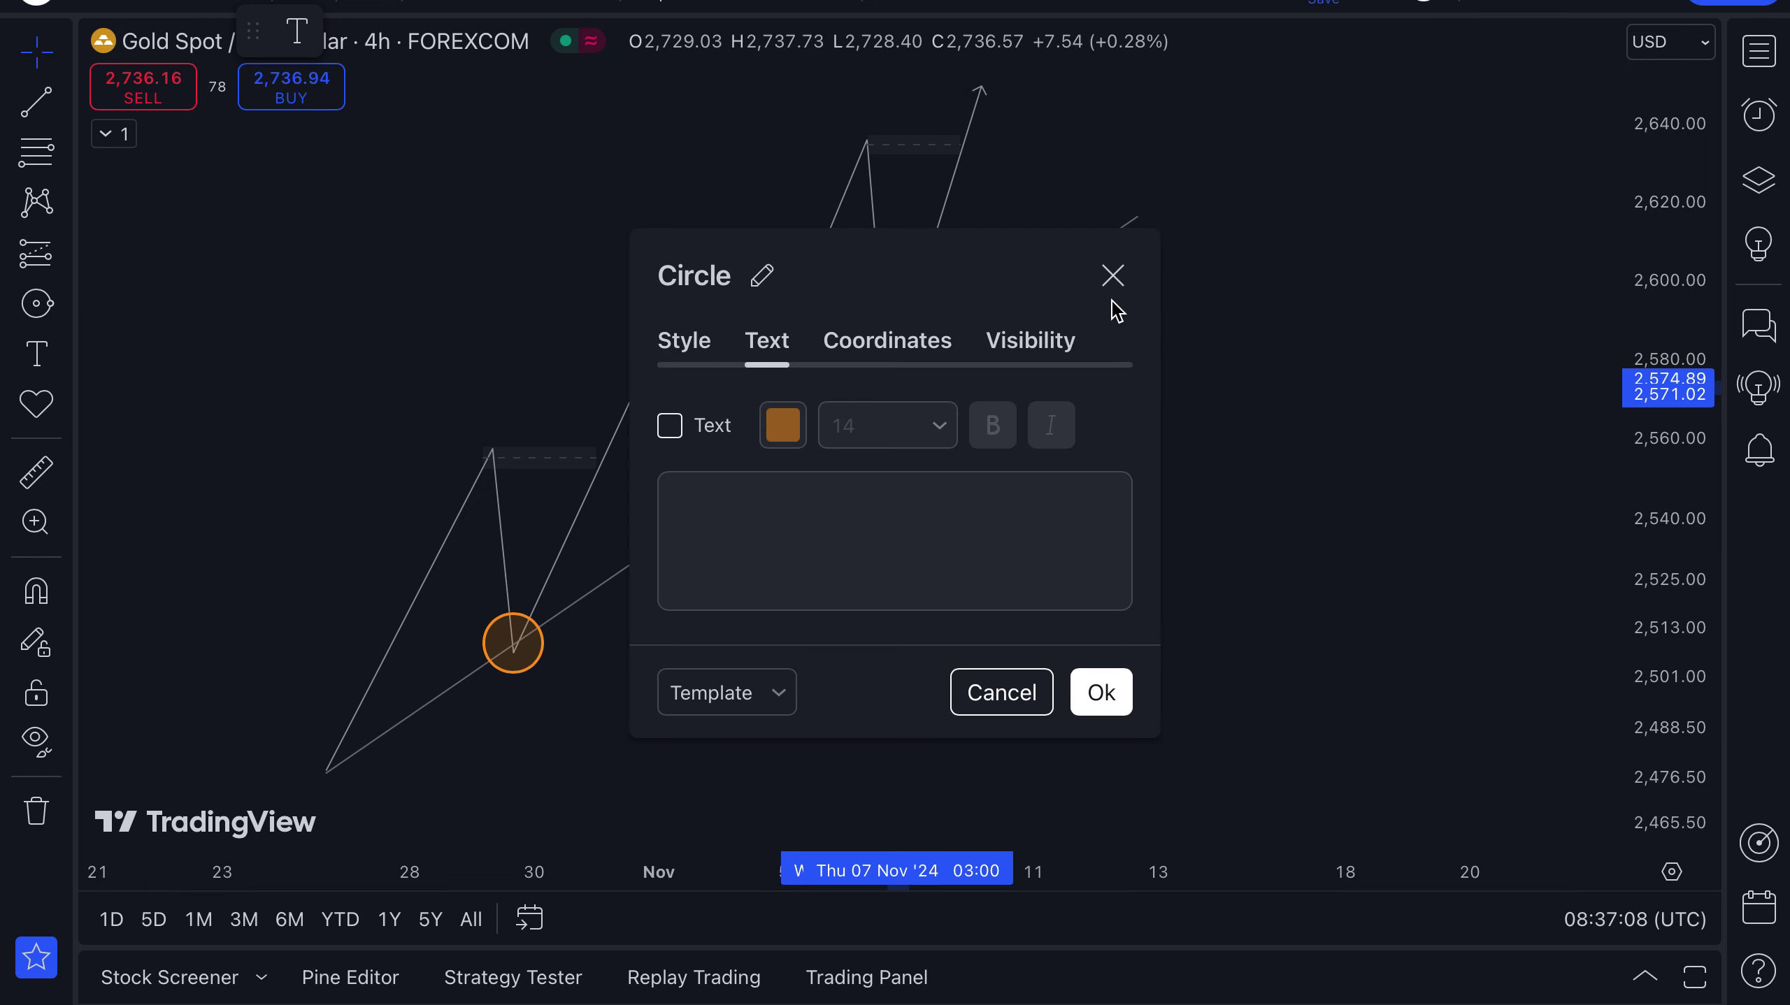
pyautogui.click(1124, 265)
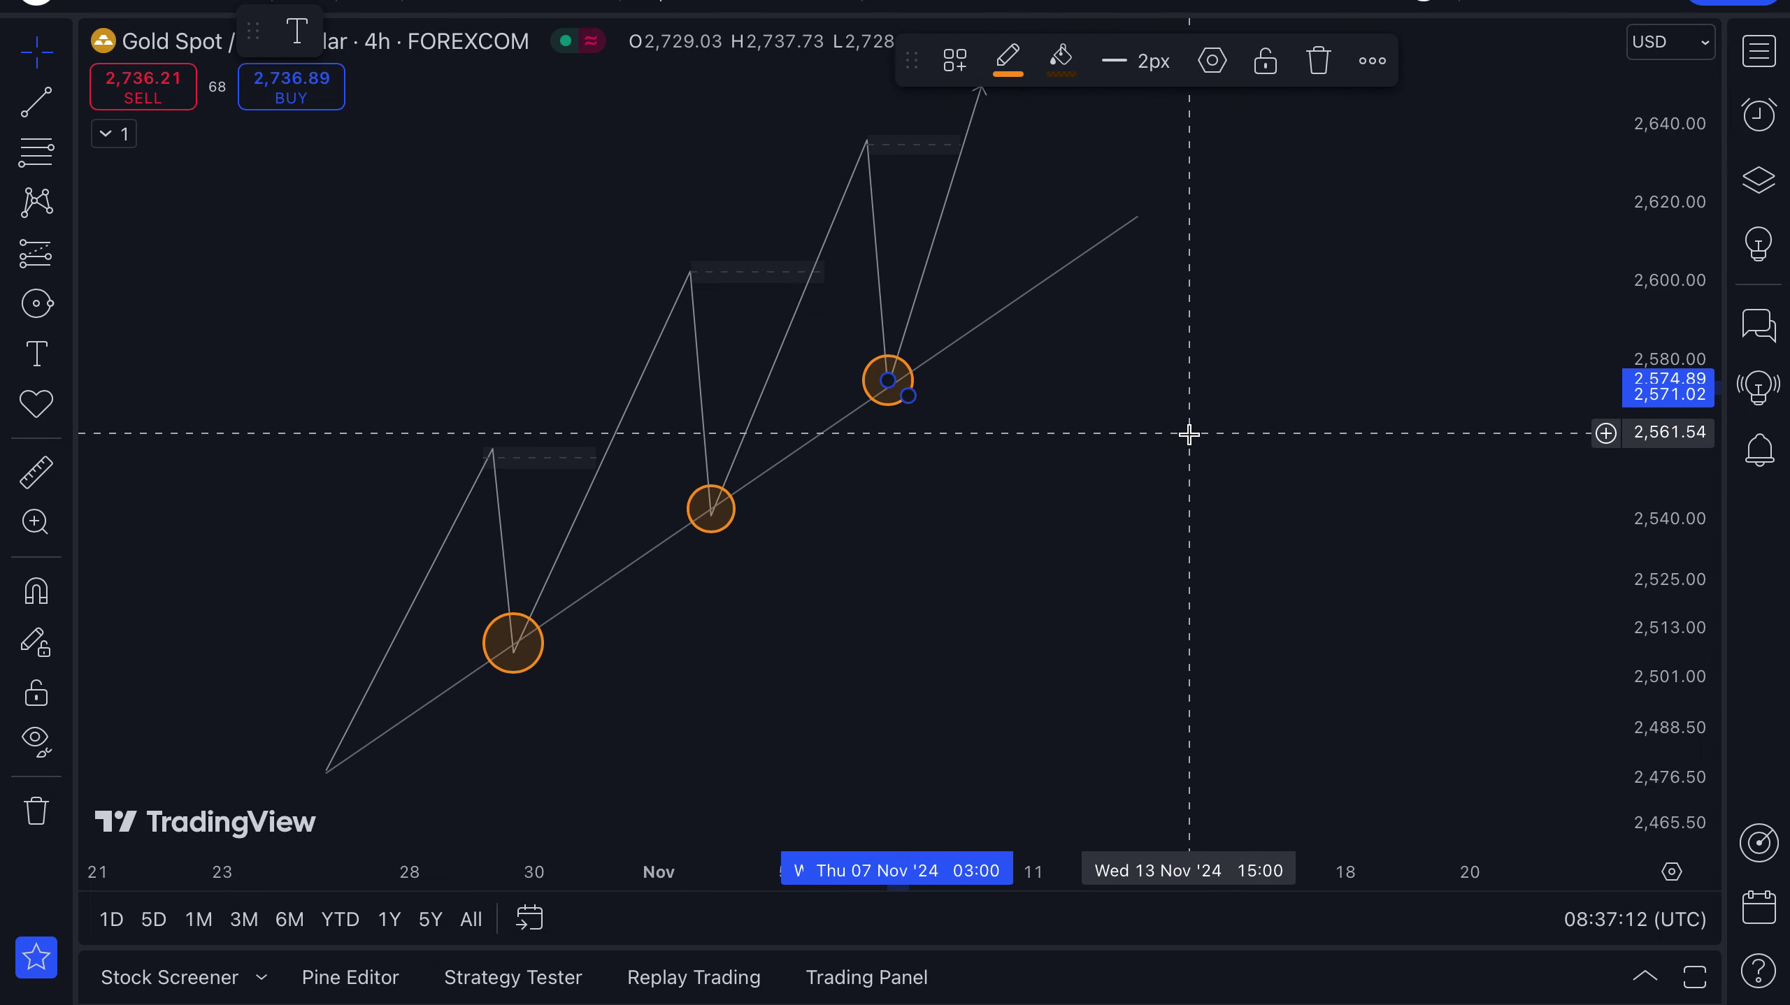
pyautogui.click(923, 576)
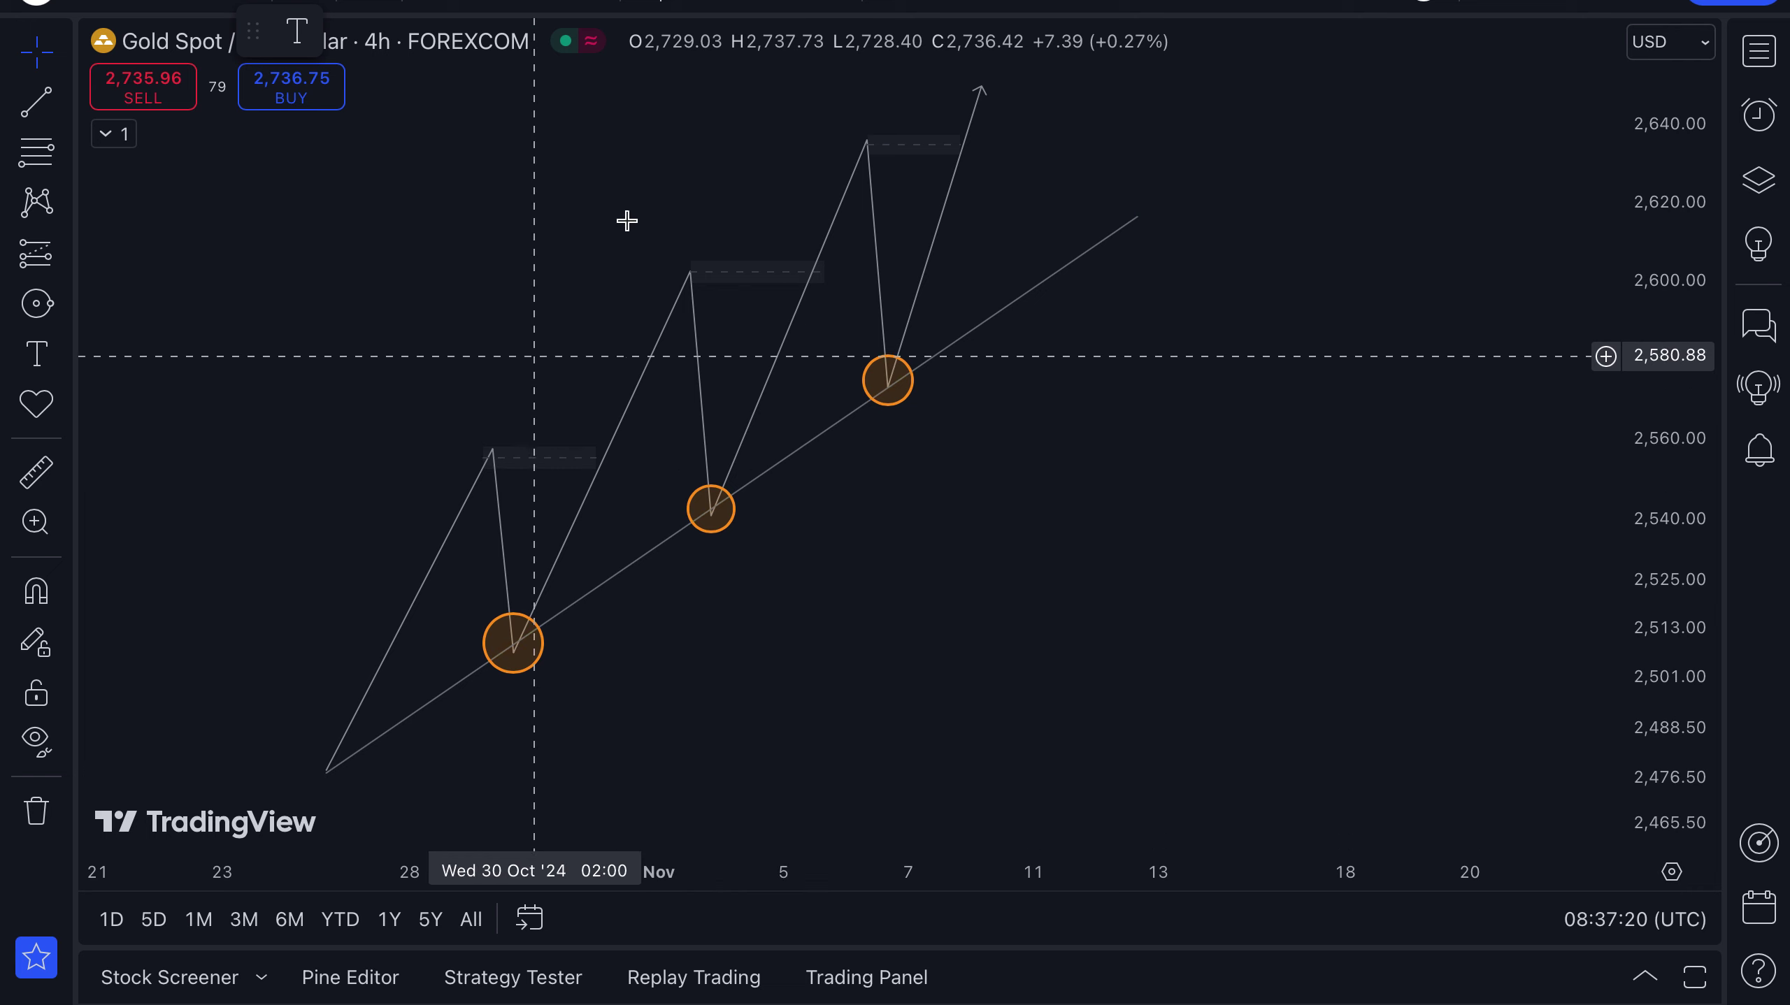
pyautogui.click(493, 448)
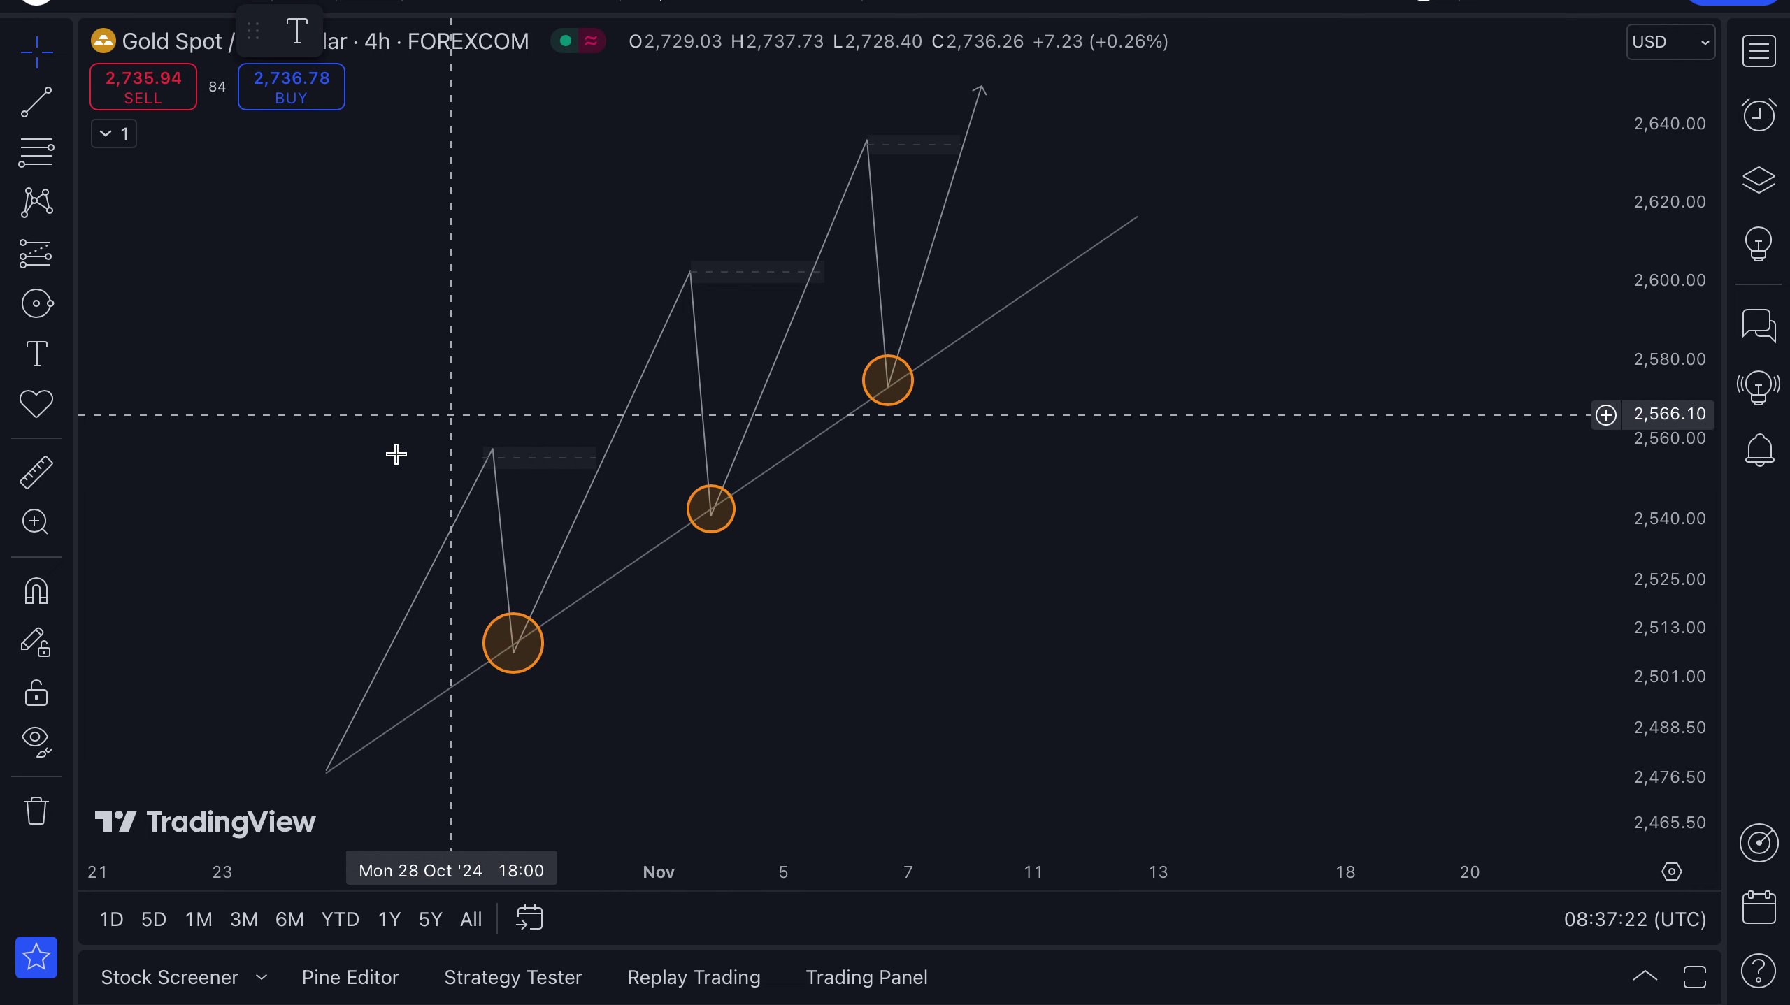
pyautogui.click(597, 461)
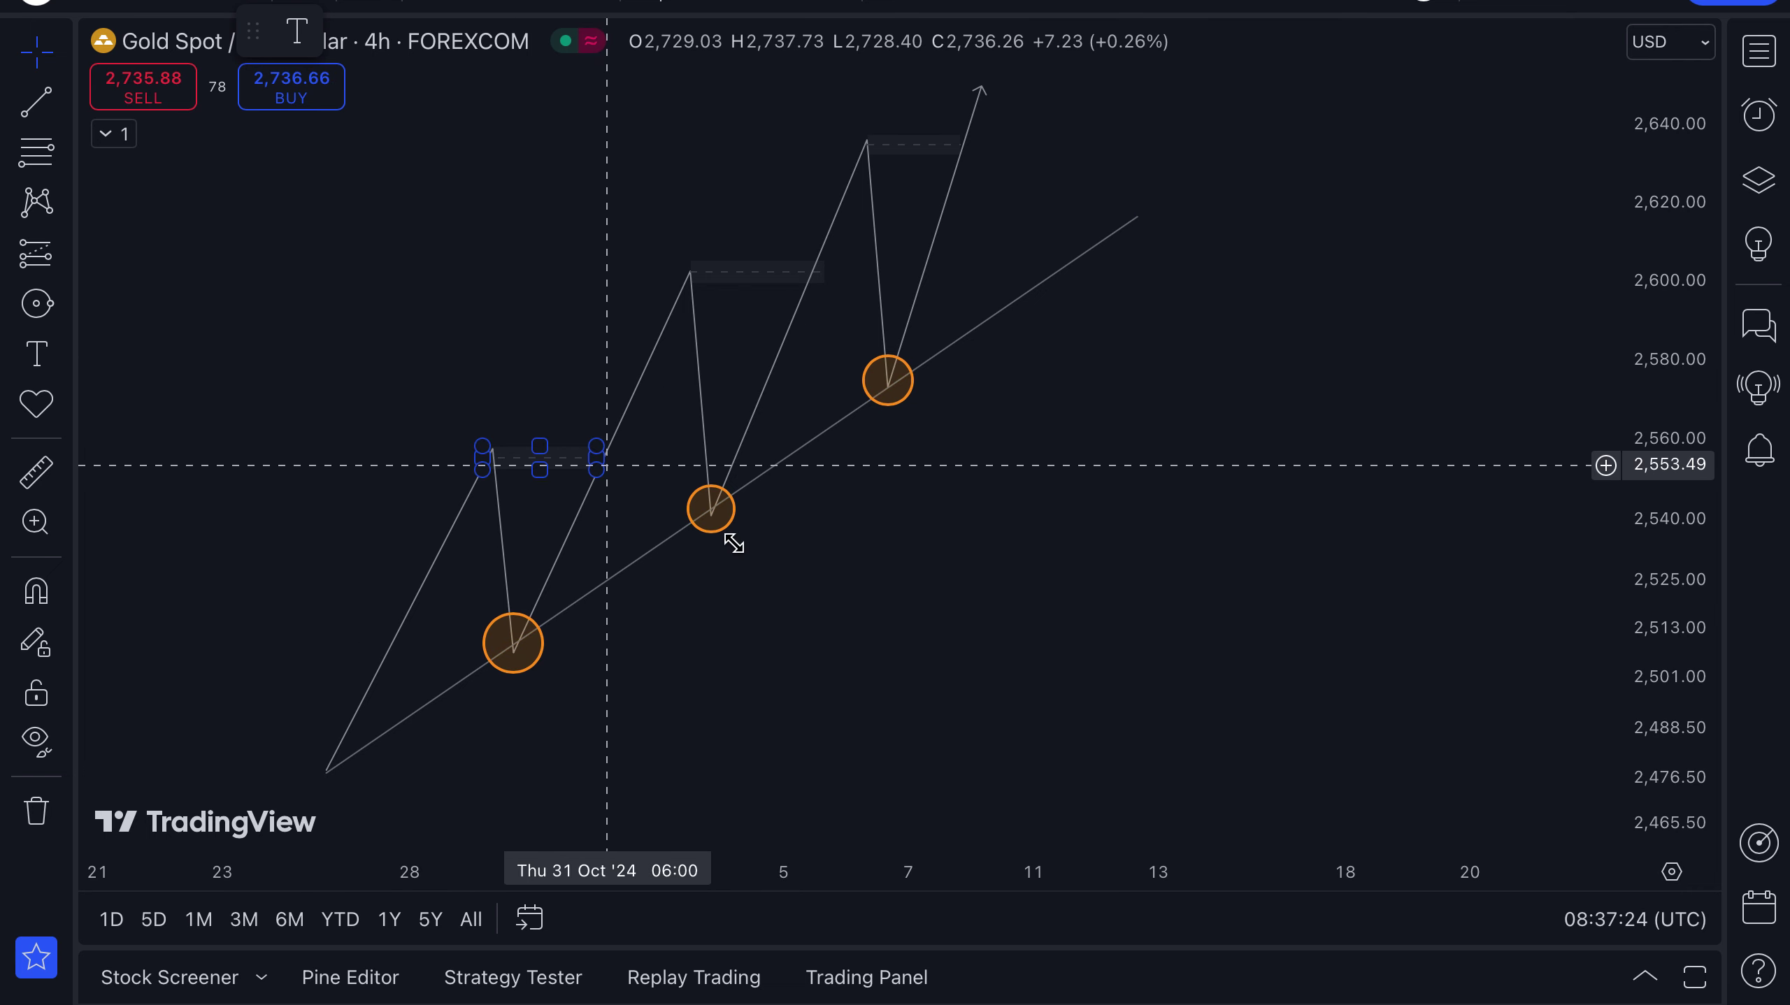
# Step: Clone the supporting trend line and place the copy parallel above it, touching the path's second and third peaks
pyautogui.click(786, 465)
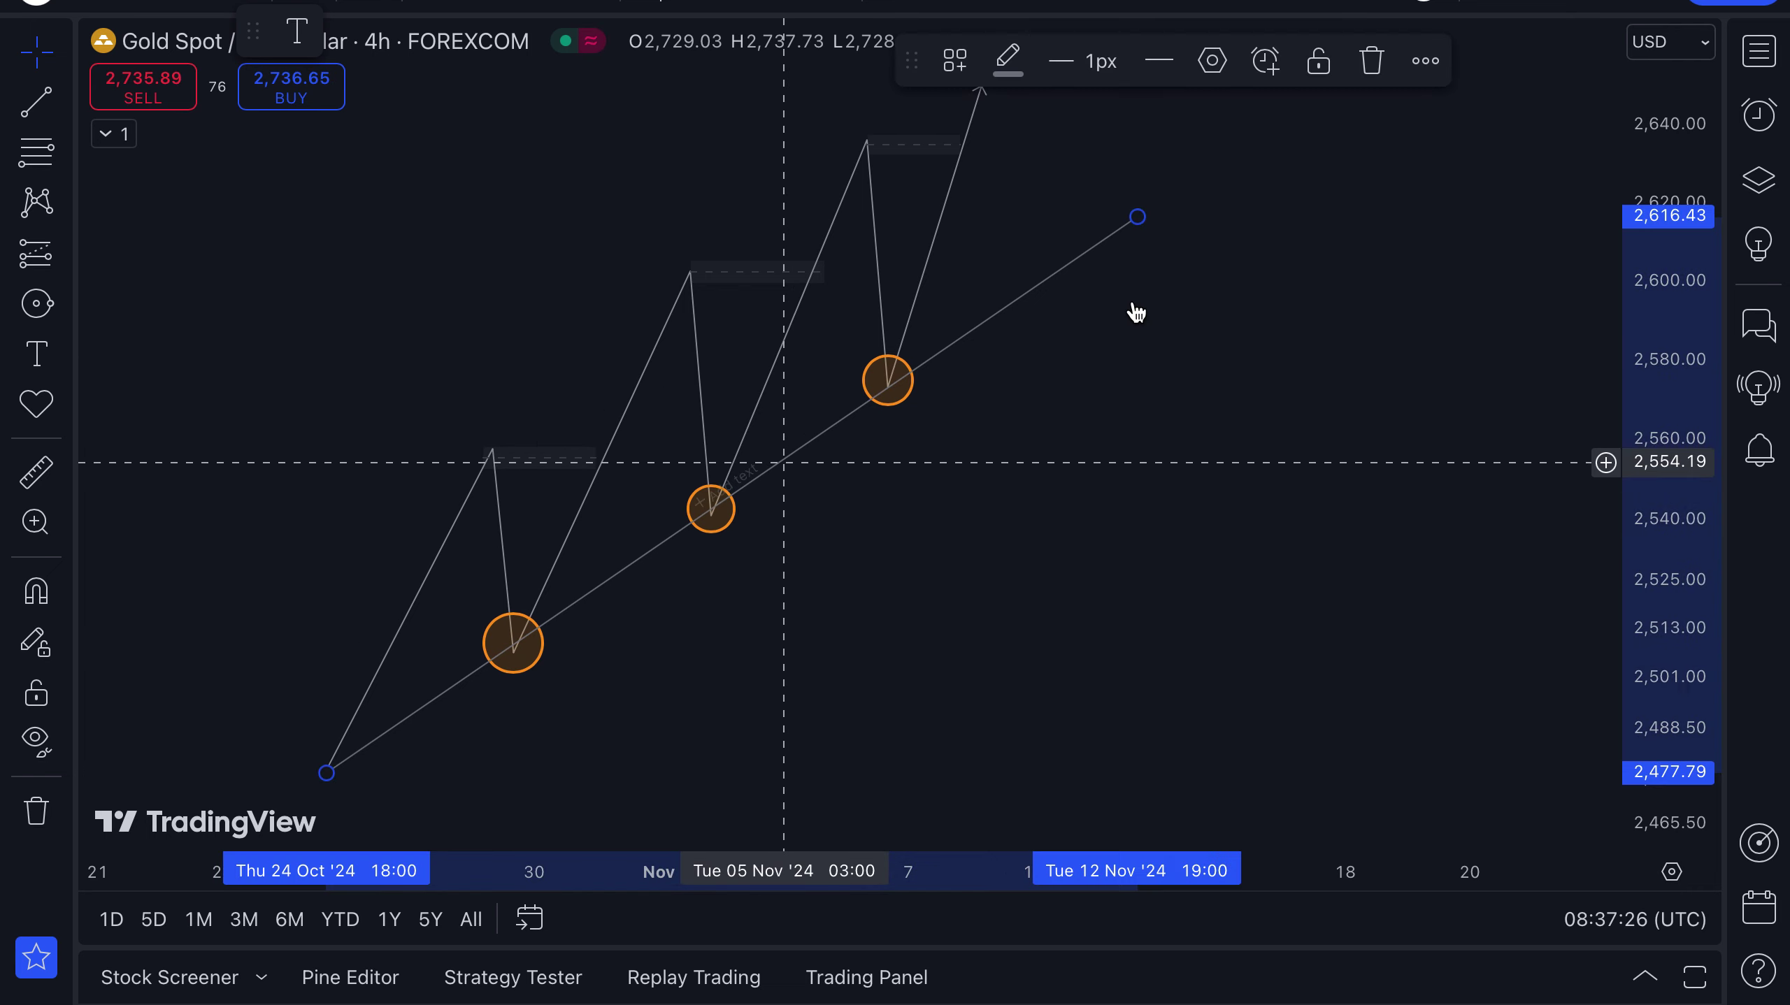
pyautogui.click(1425, 61)
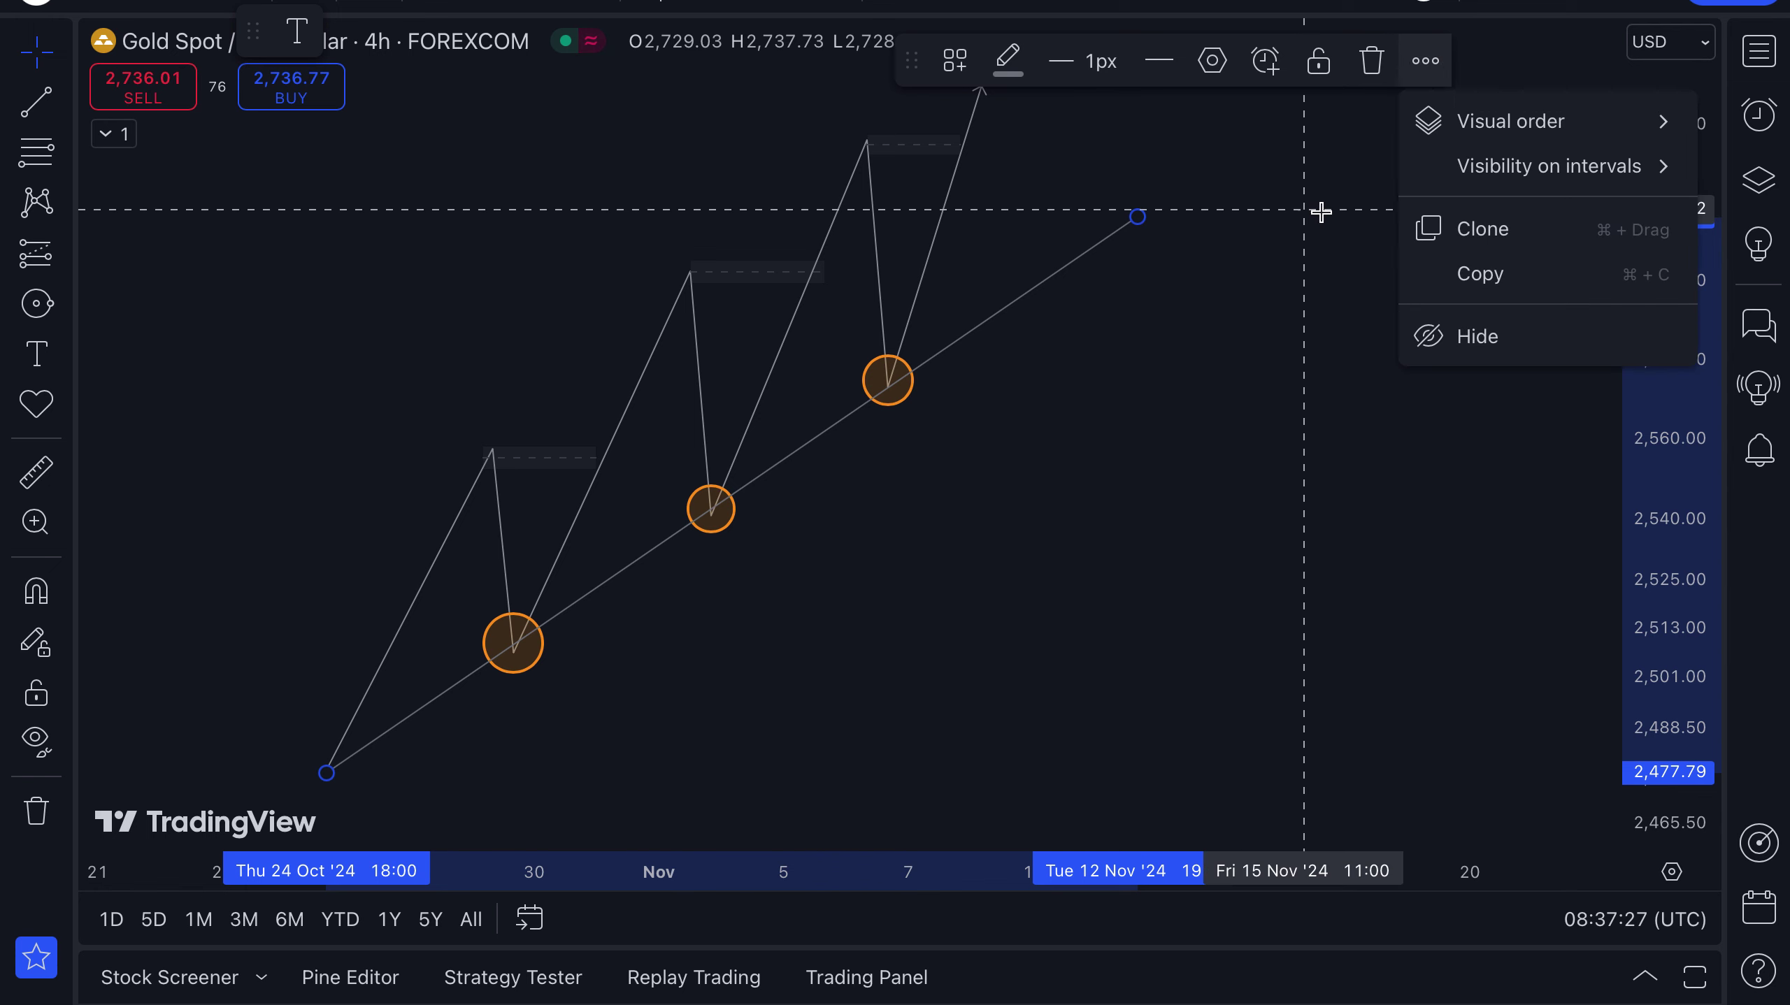
pyautogui.click(1439, 228)
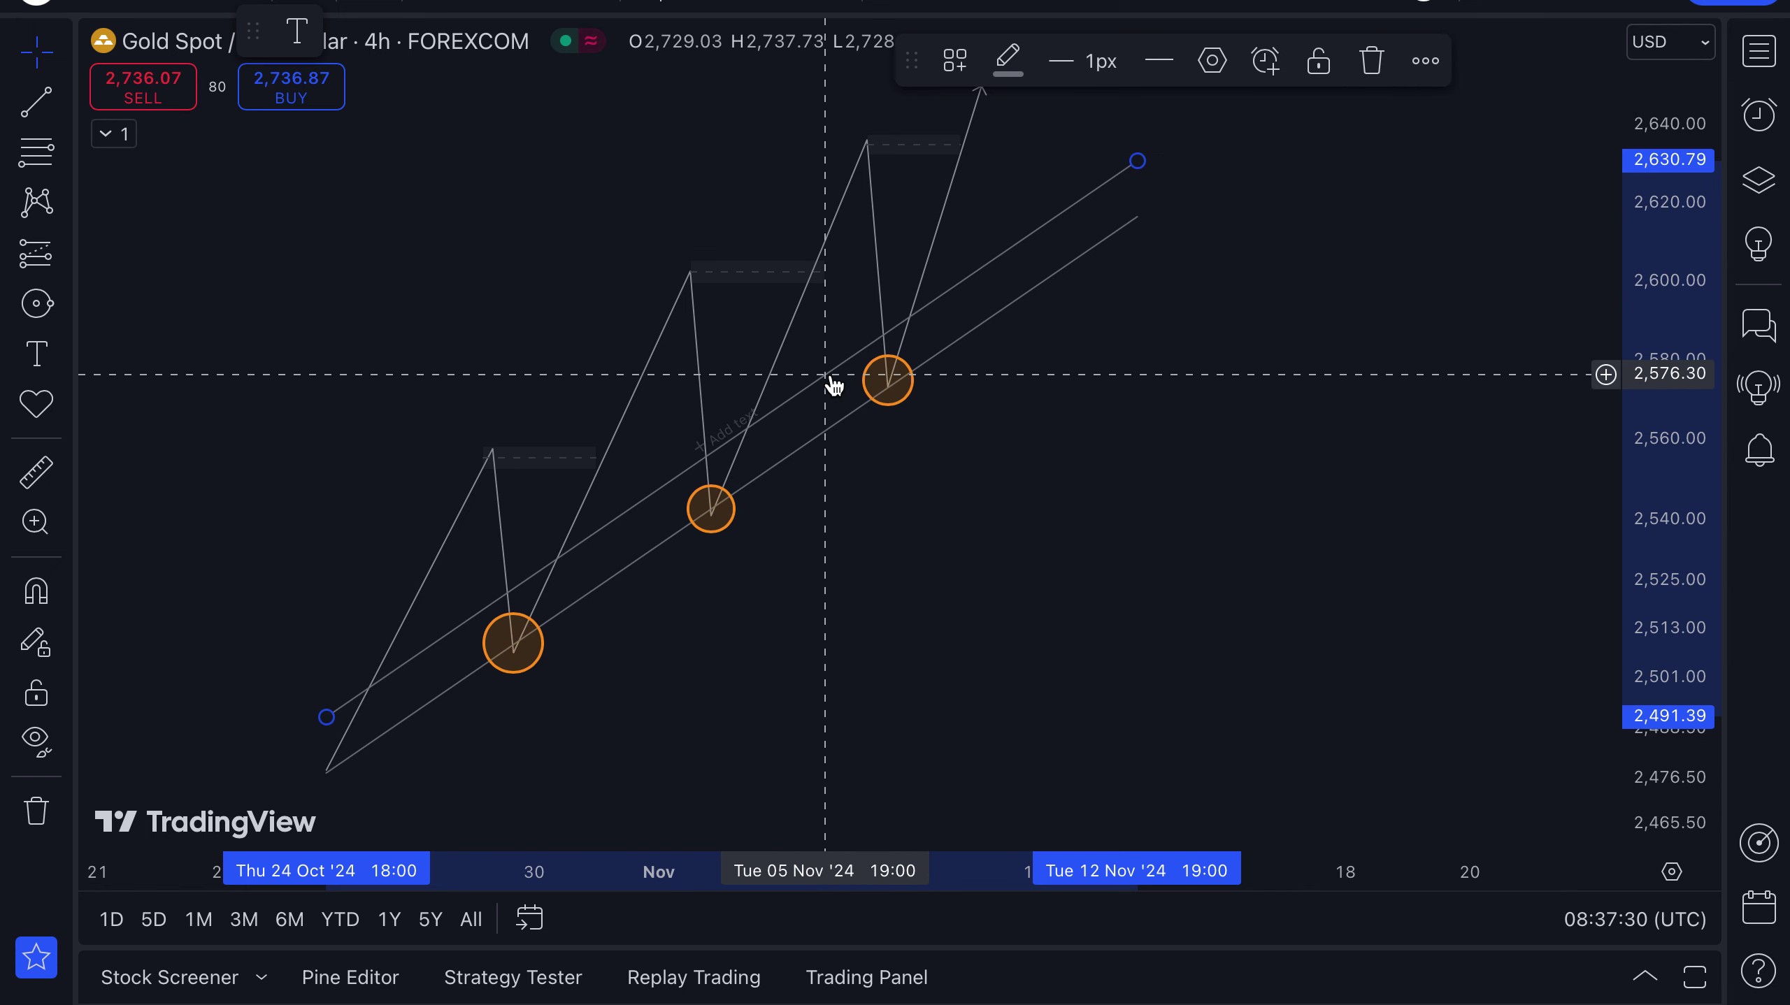
pyautogui.moveTo(826, 373); pyautogui.dragTo(718, 255)
pyautogui.click(863, 523)
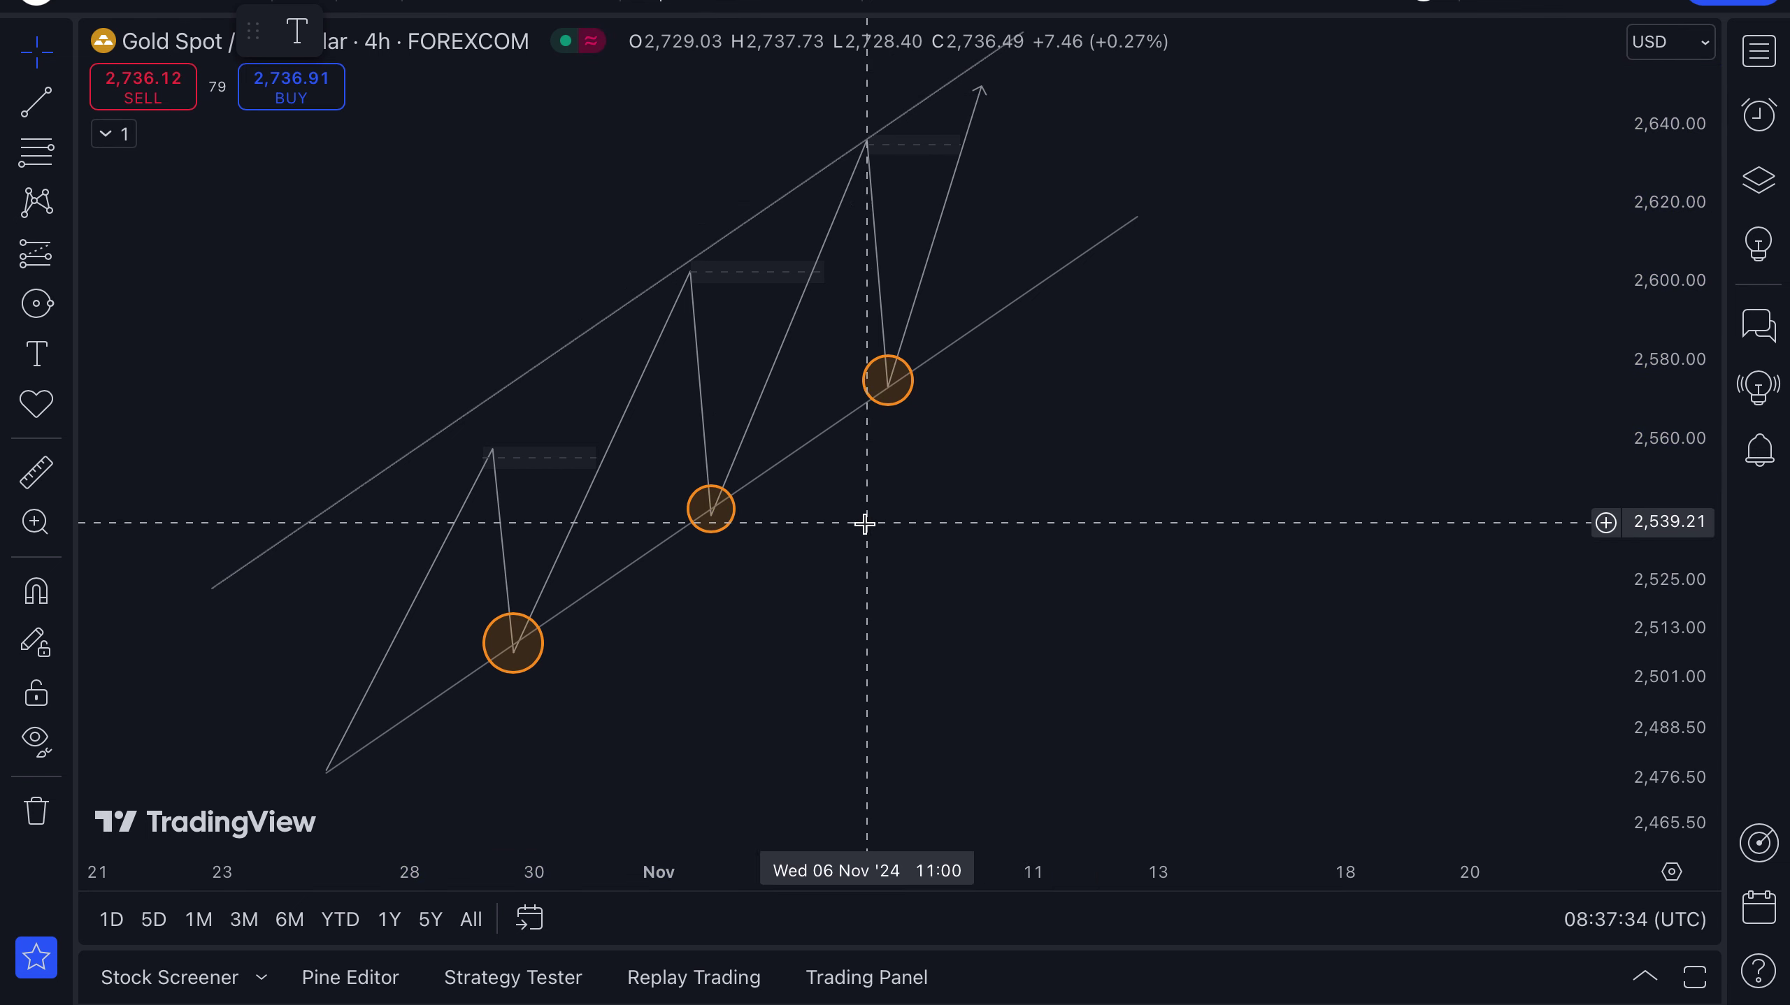
pyautogui.click(498, 462)
pyautogui.moveTo(502, 457); pyautogui.dragTo(773, 261)
pyautogui.click(592, 204)
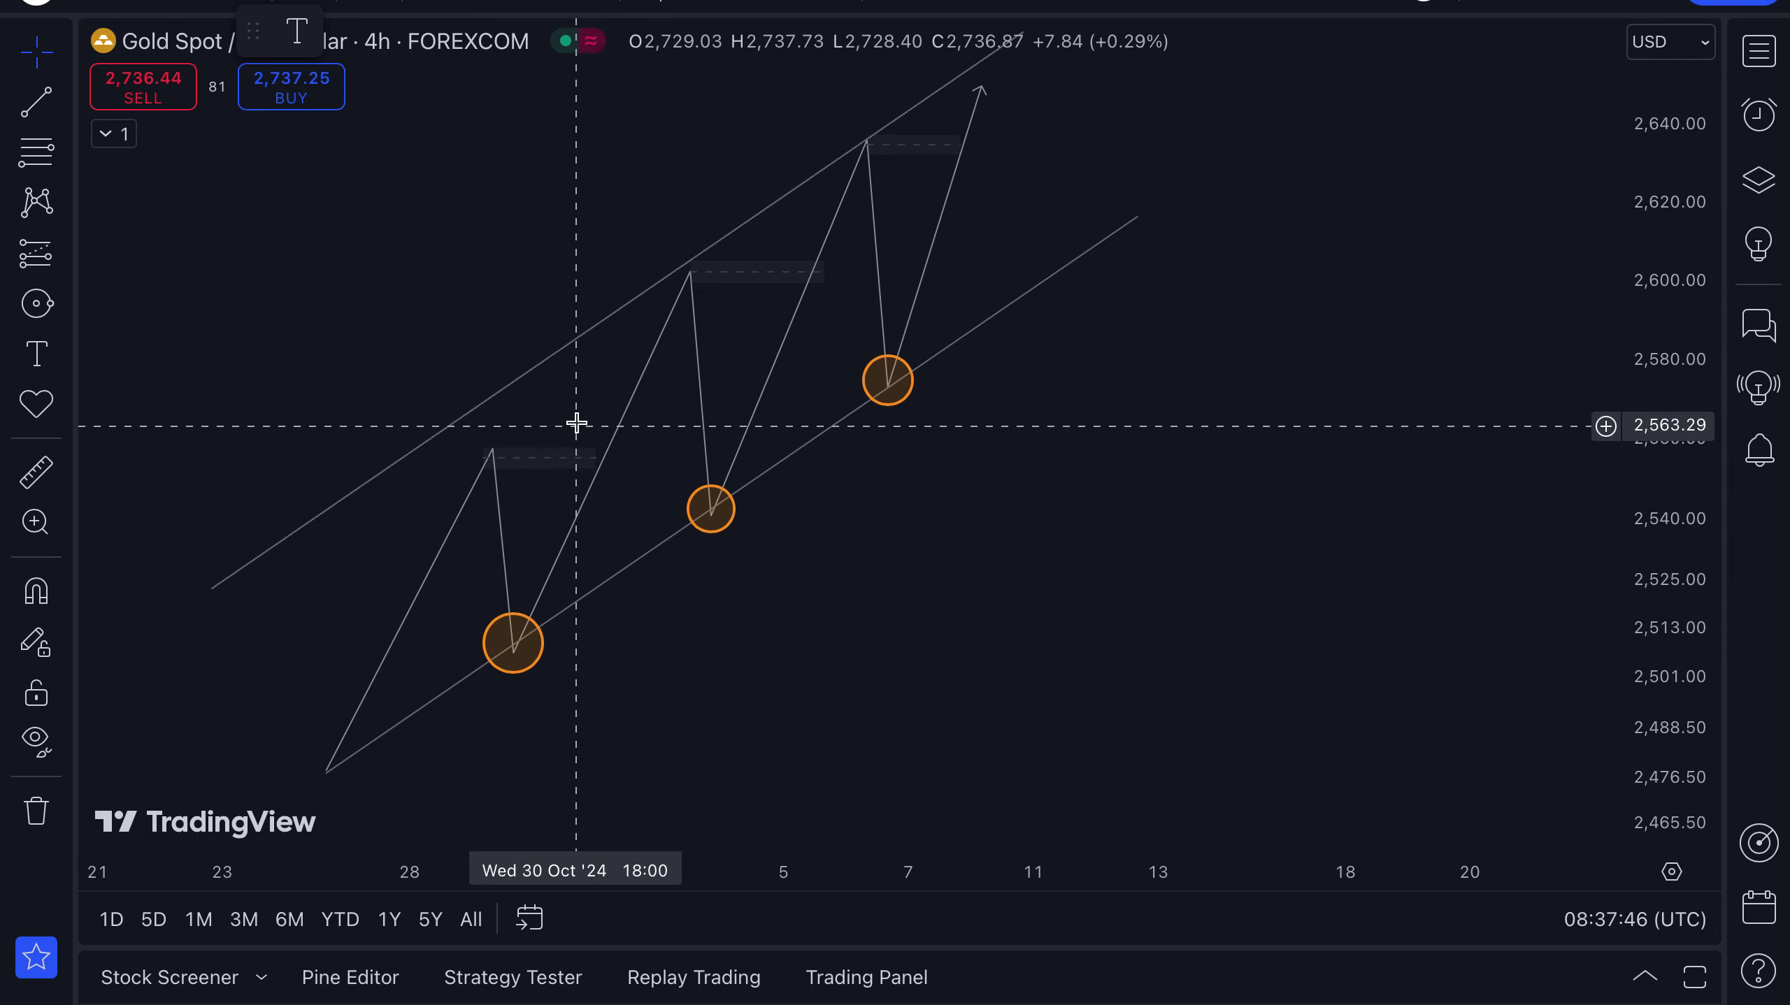
# Step: Add the text "diagonal support" below the lower line and "diagonal resistance" just above the upper line at about 2,616
pyautogui.click(38, 356)
pyautogui.click(657, 628)
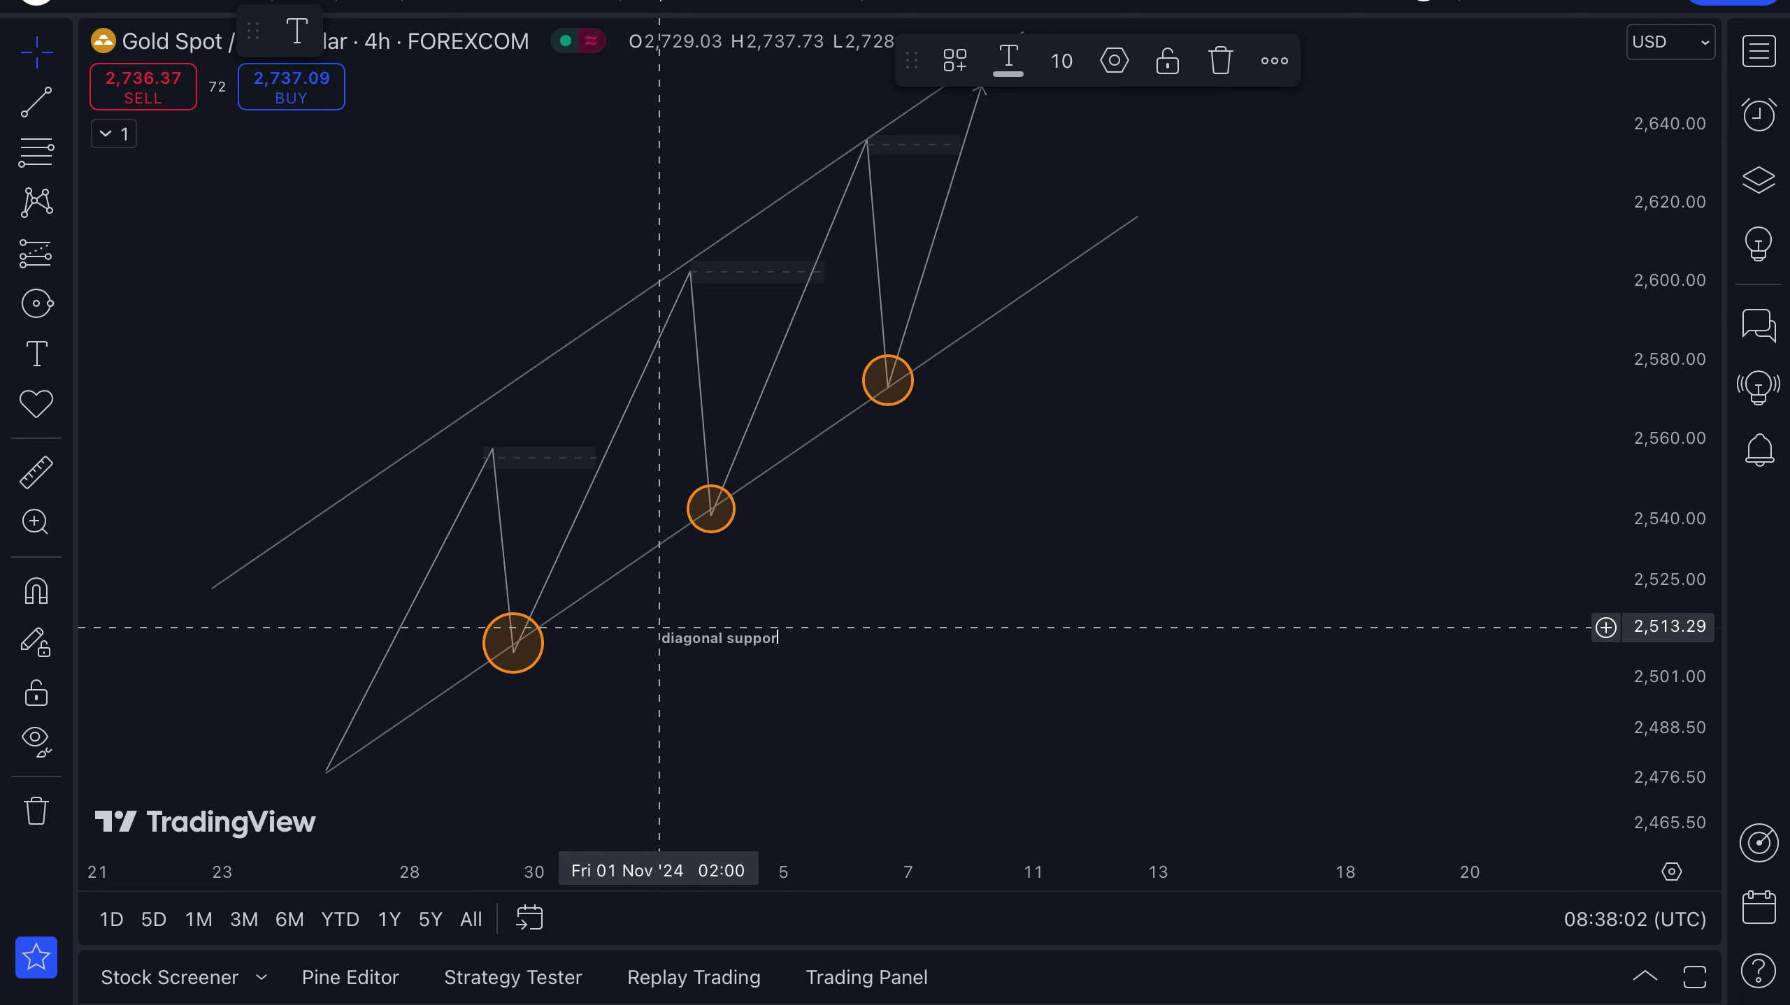
pyautogui.click(36, 354)
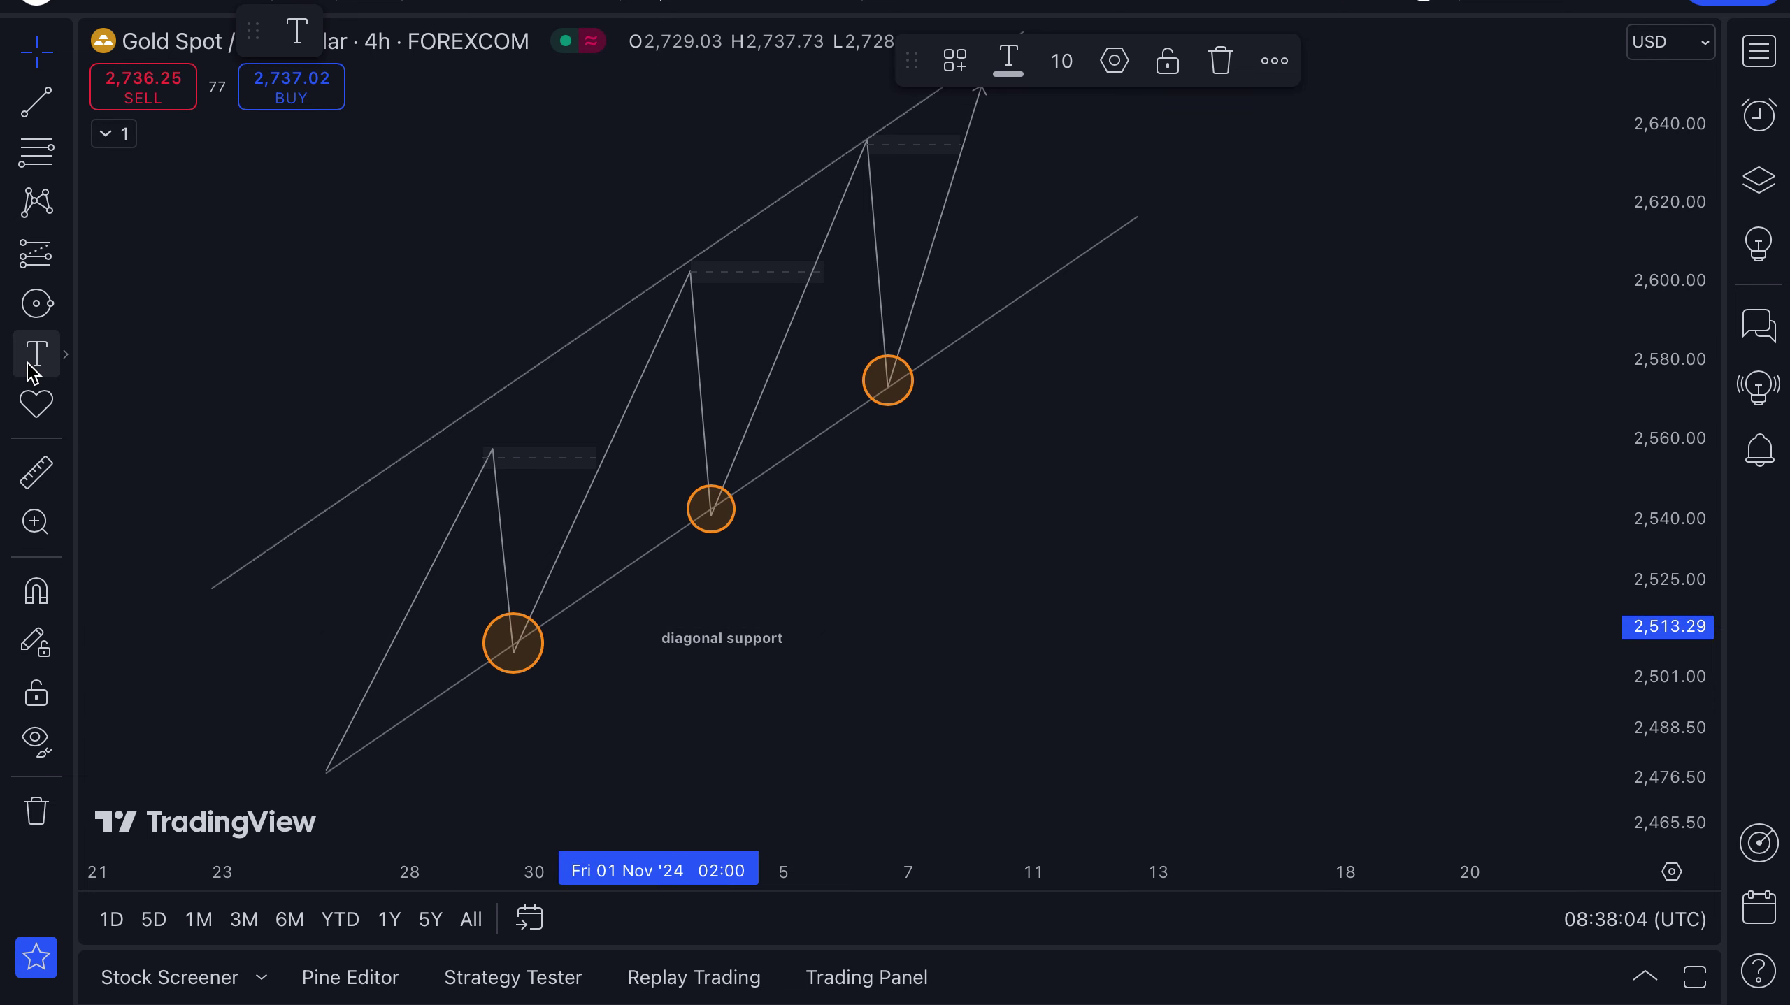
pyautogui.click(558, 266)
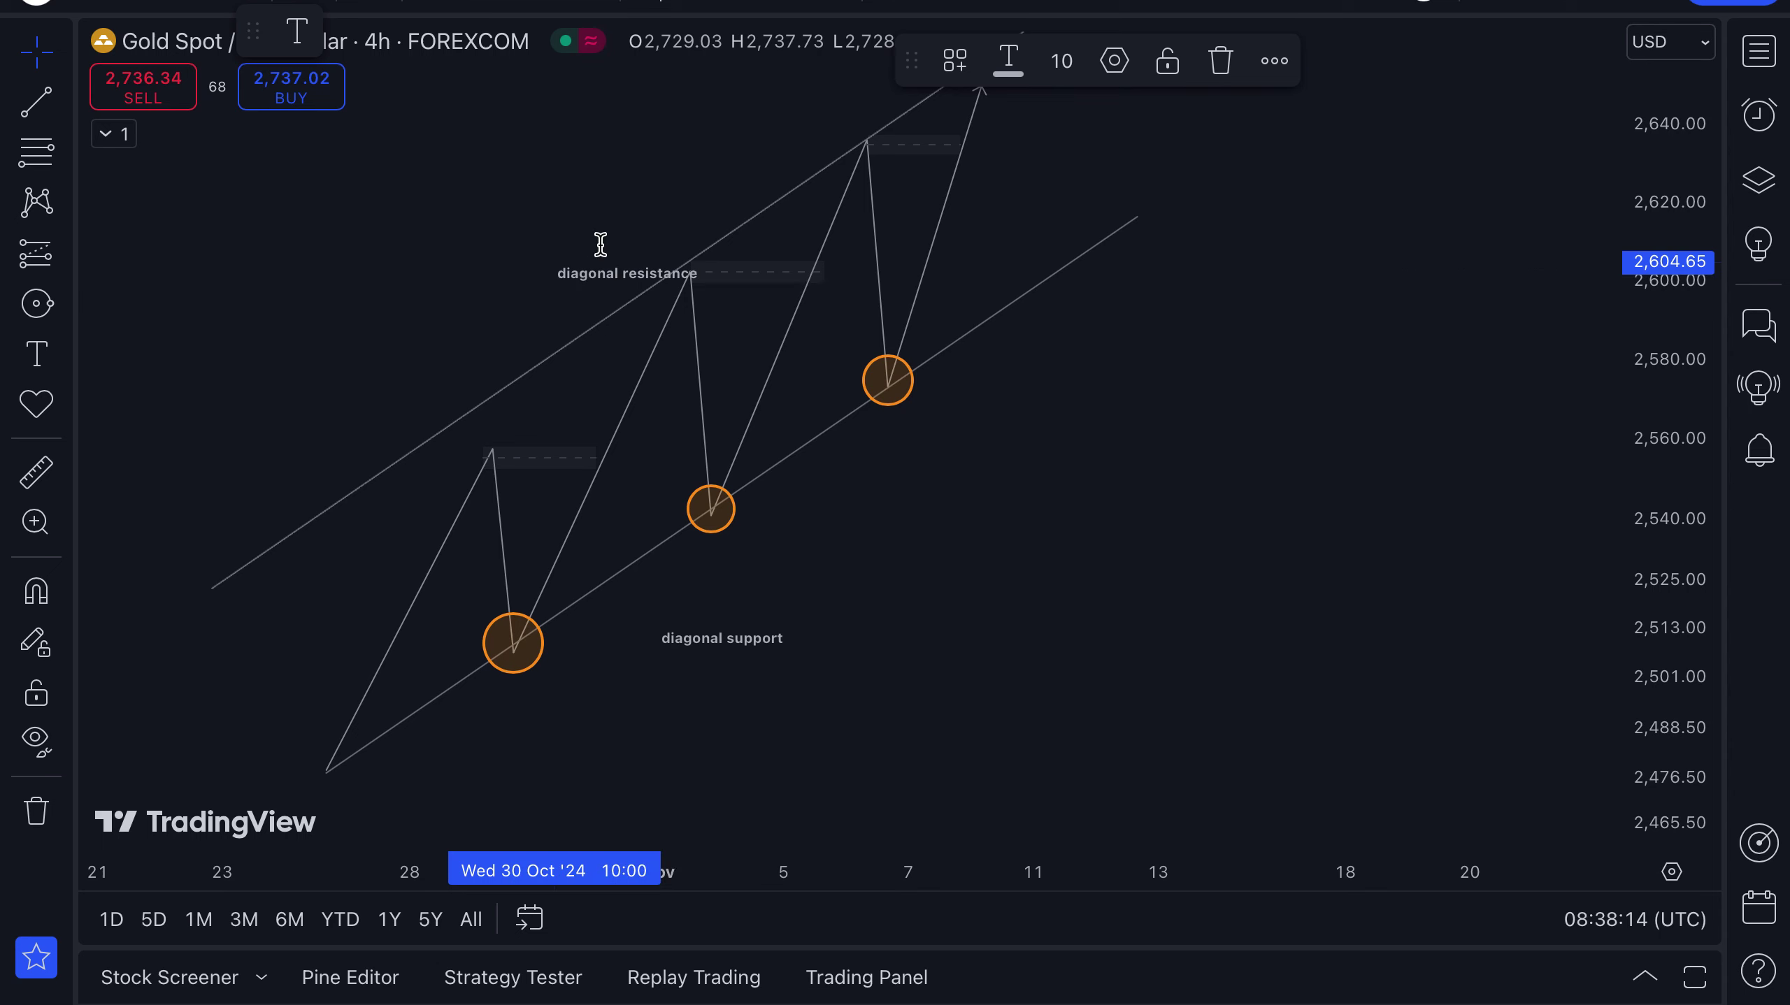
pyautogui.click(587, 220)
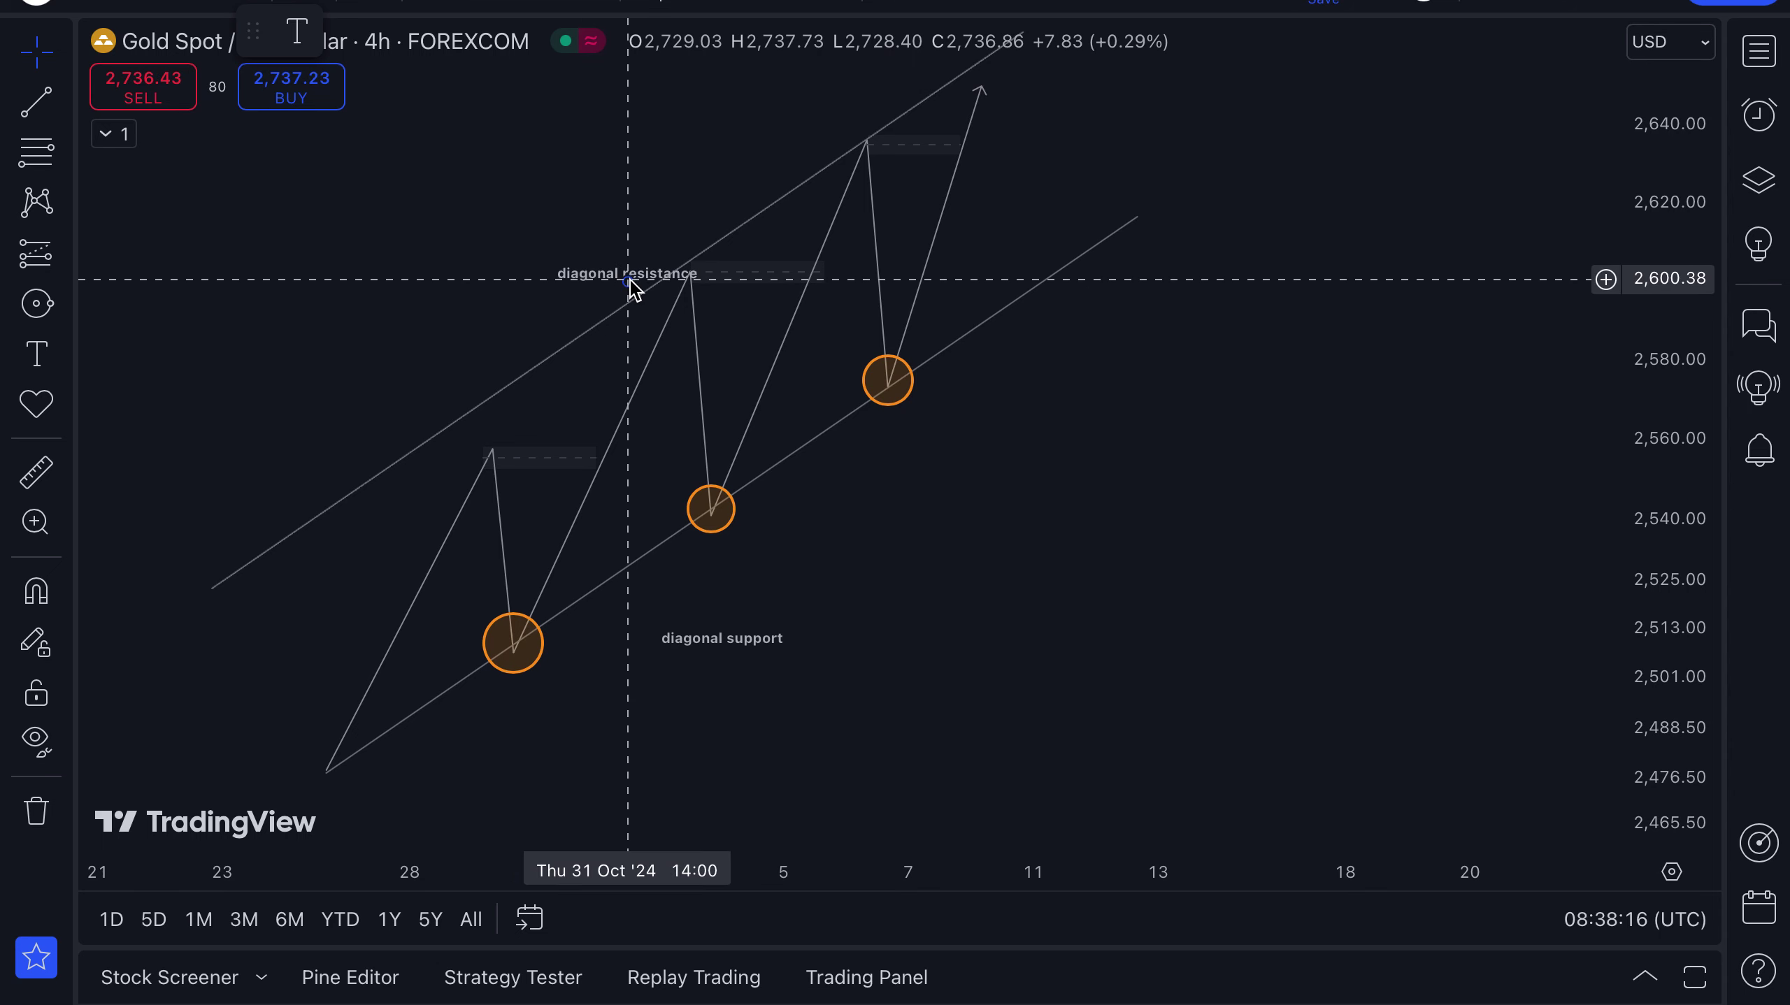
pyautogui.moveTo(631, 285); pyautogui.dragTo(600, 236)
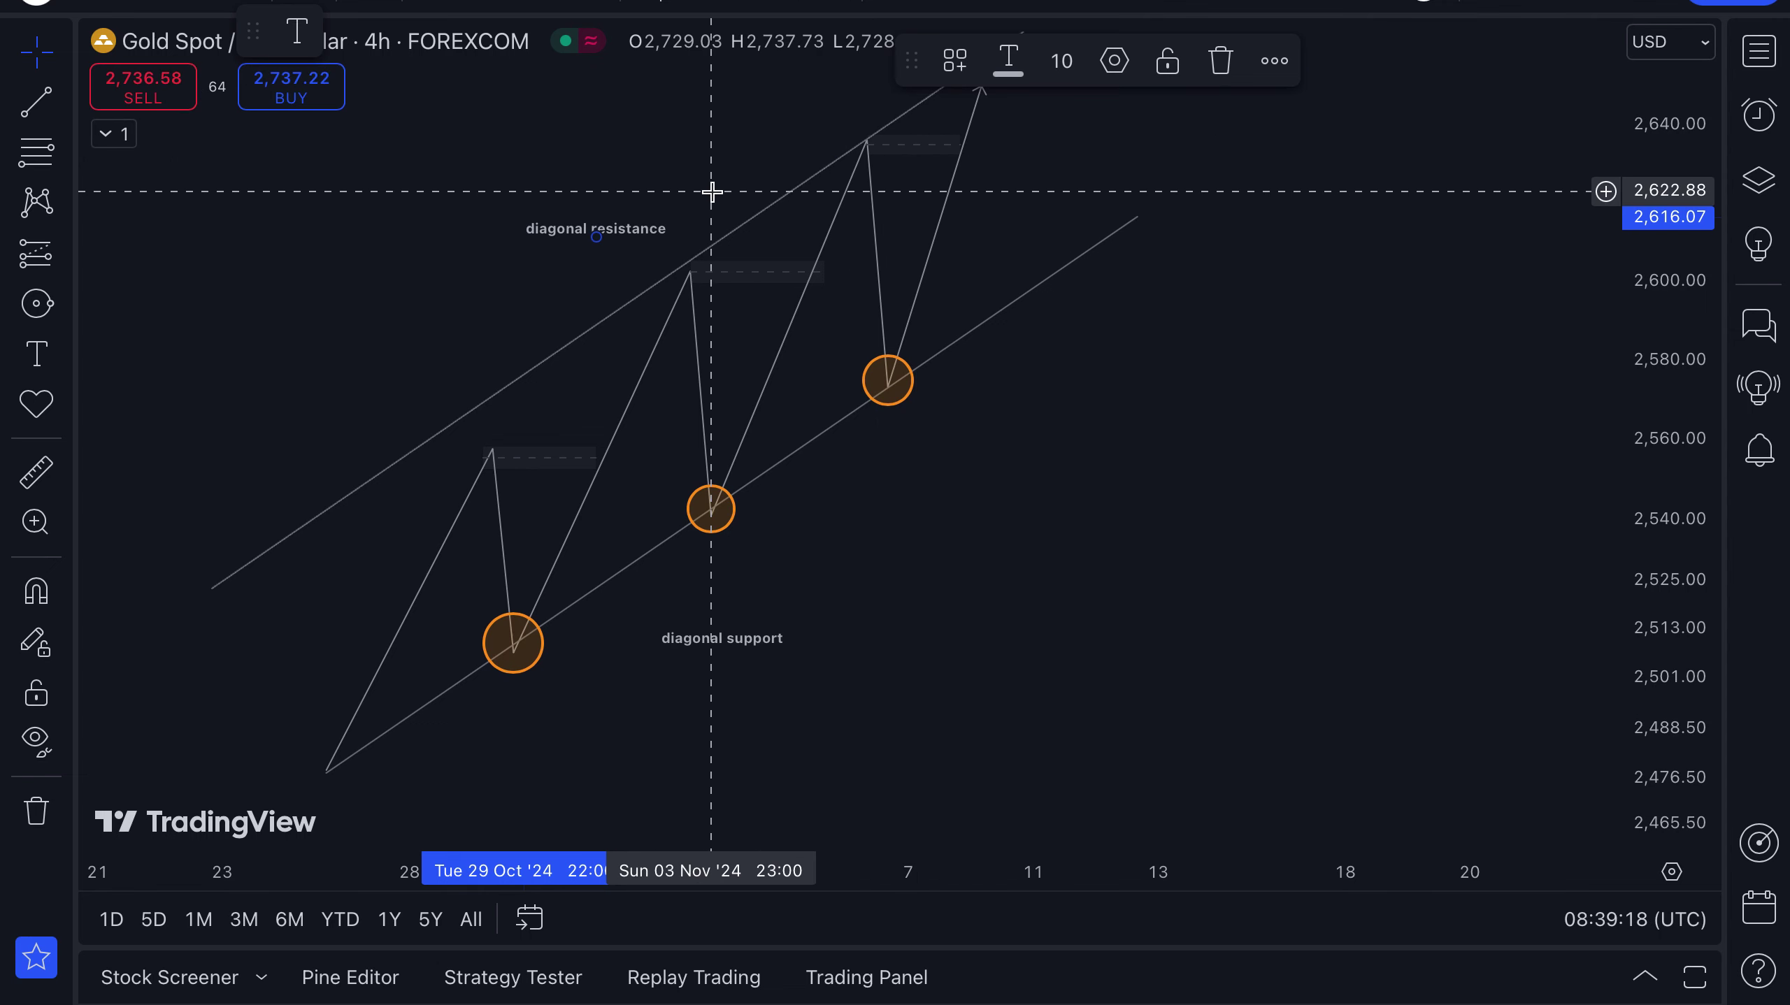
# Step: Extend the path's final rising leg so its arrow tip ends at about 2,653, just below the upper line
pyautogui.moveTo(711, 187); pyautogui.dragTo(605, 228)
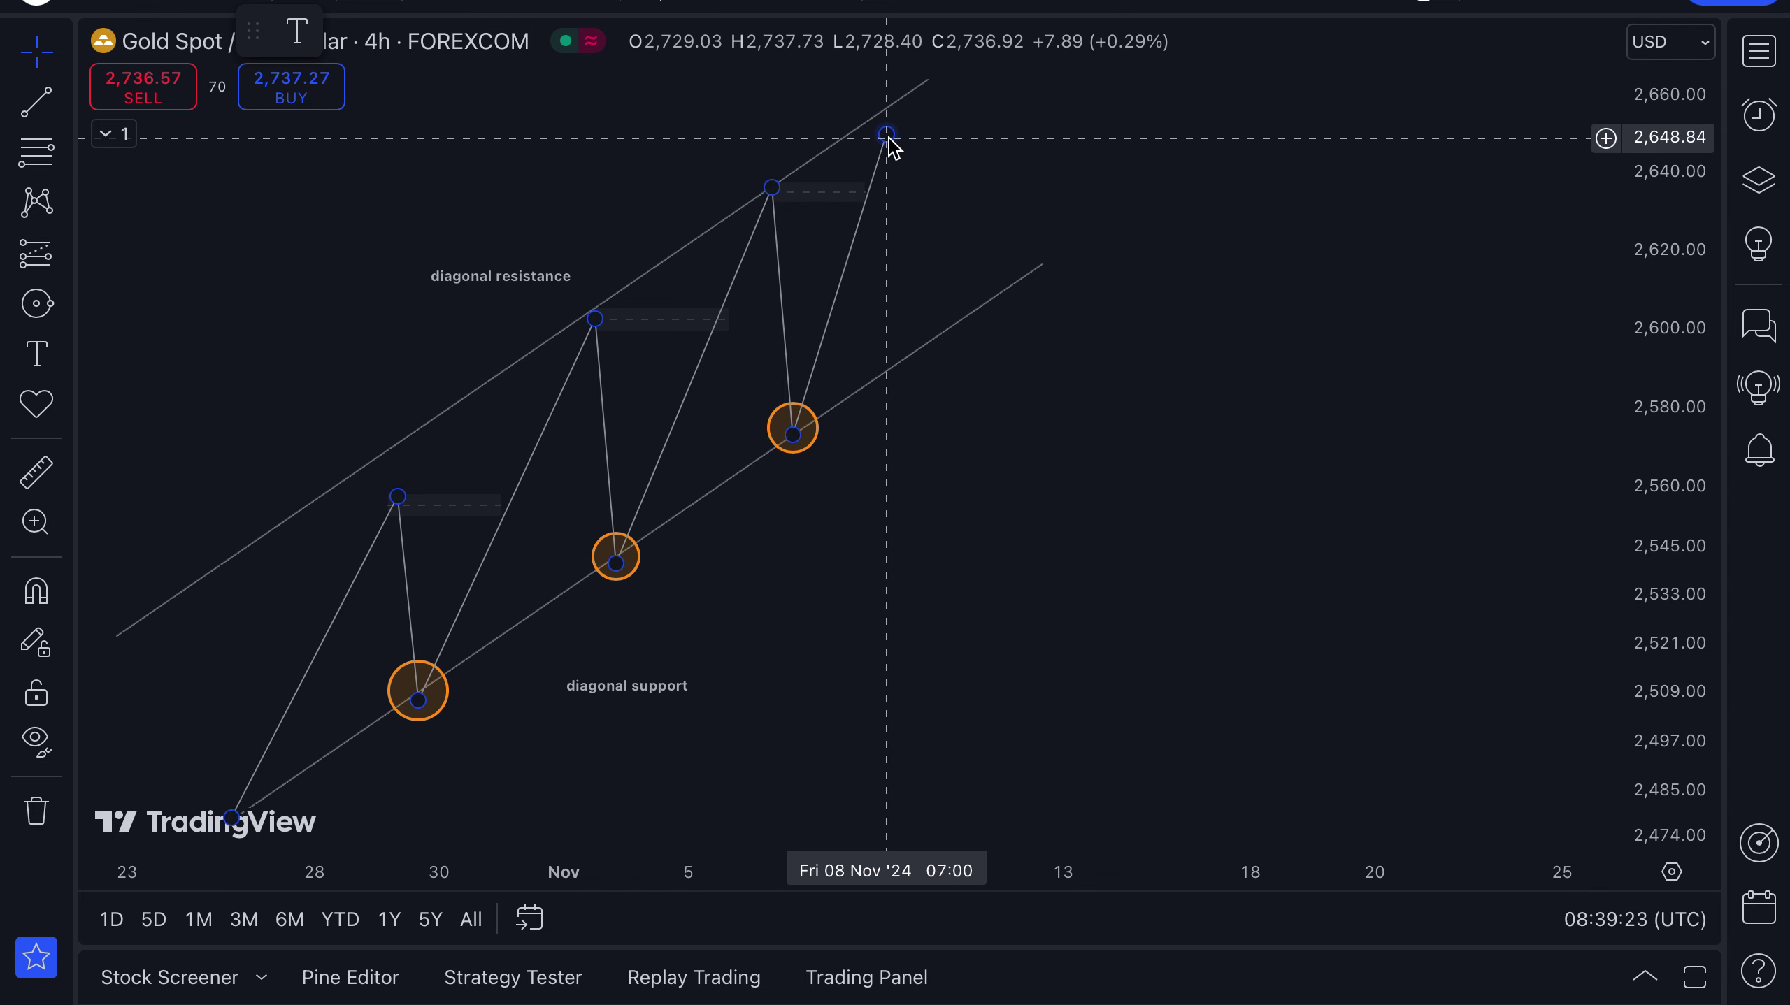
pyautogui.moveTo(887, 135)
pyautogui.mouseDown()
pyautogui.moveTo(899, 62)
pyautogui.moveTo(888, 130)
pyautogui.mouseUp()
pyautogui.click(914, 80)
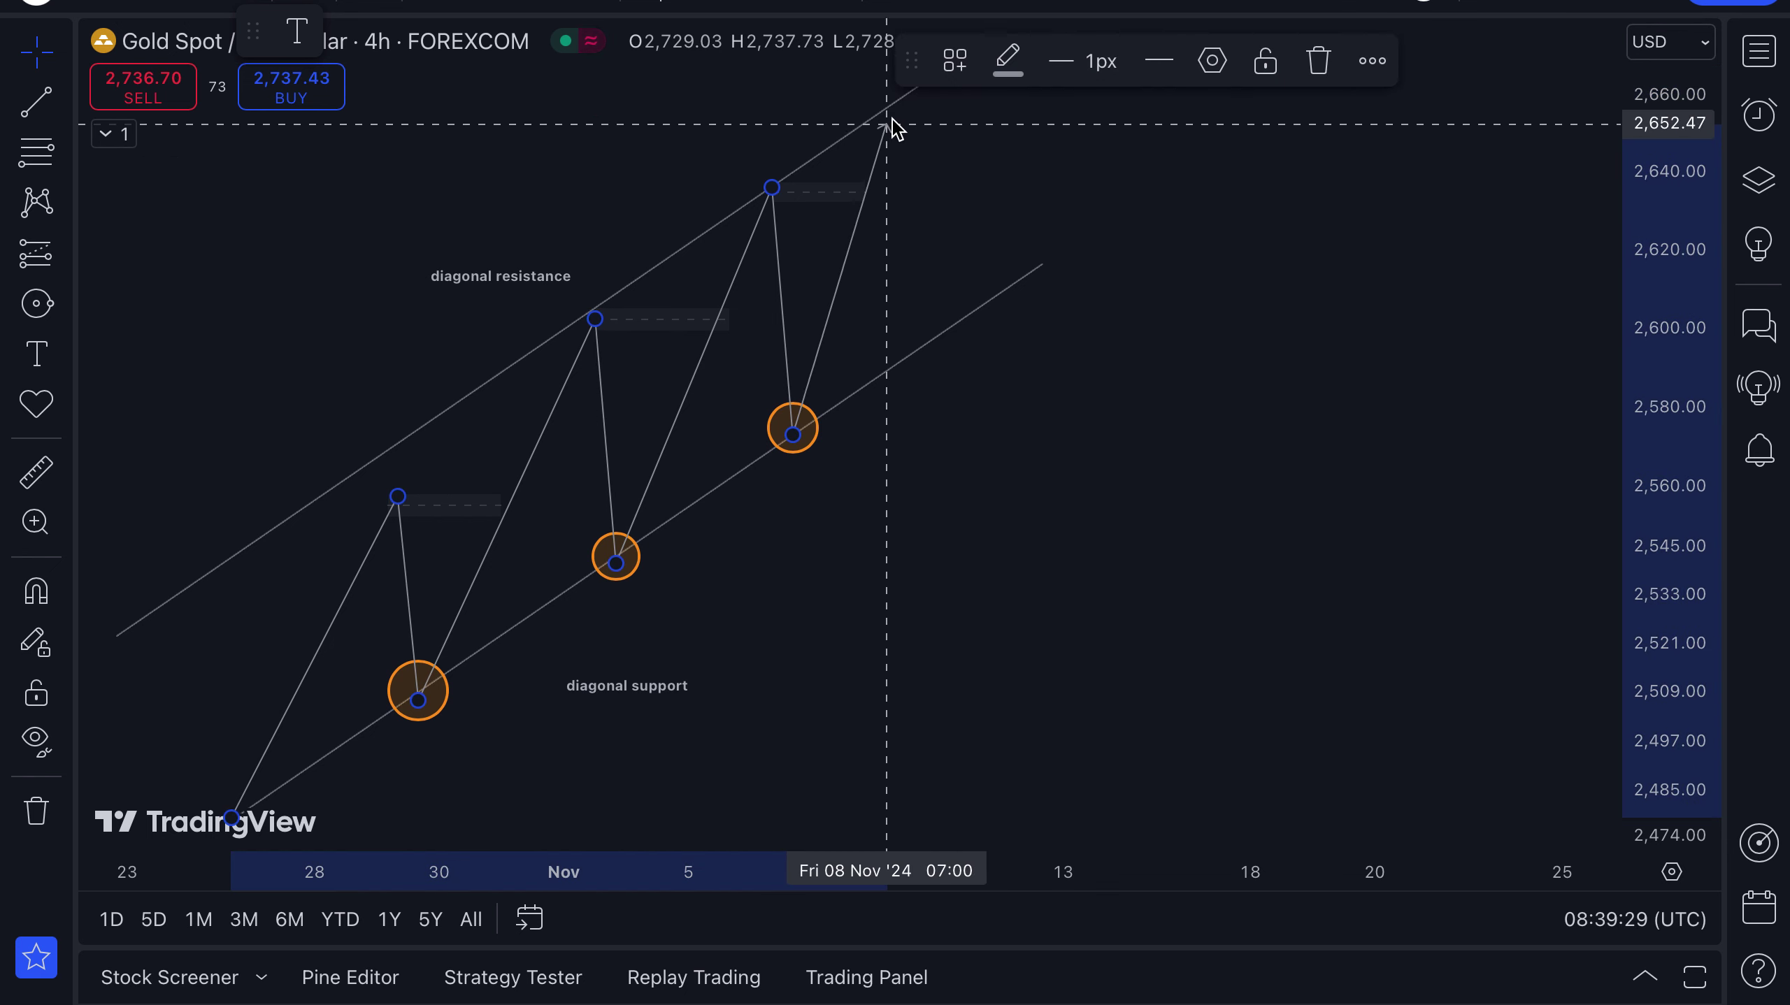
pyautogui.click(970, 401)
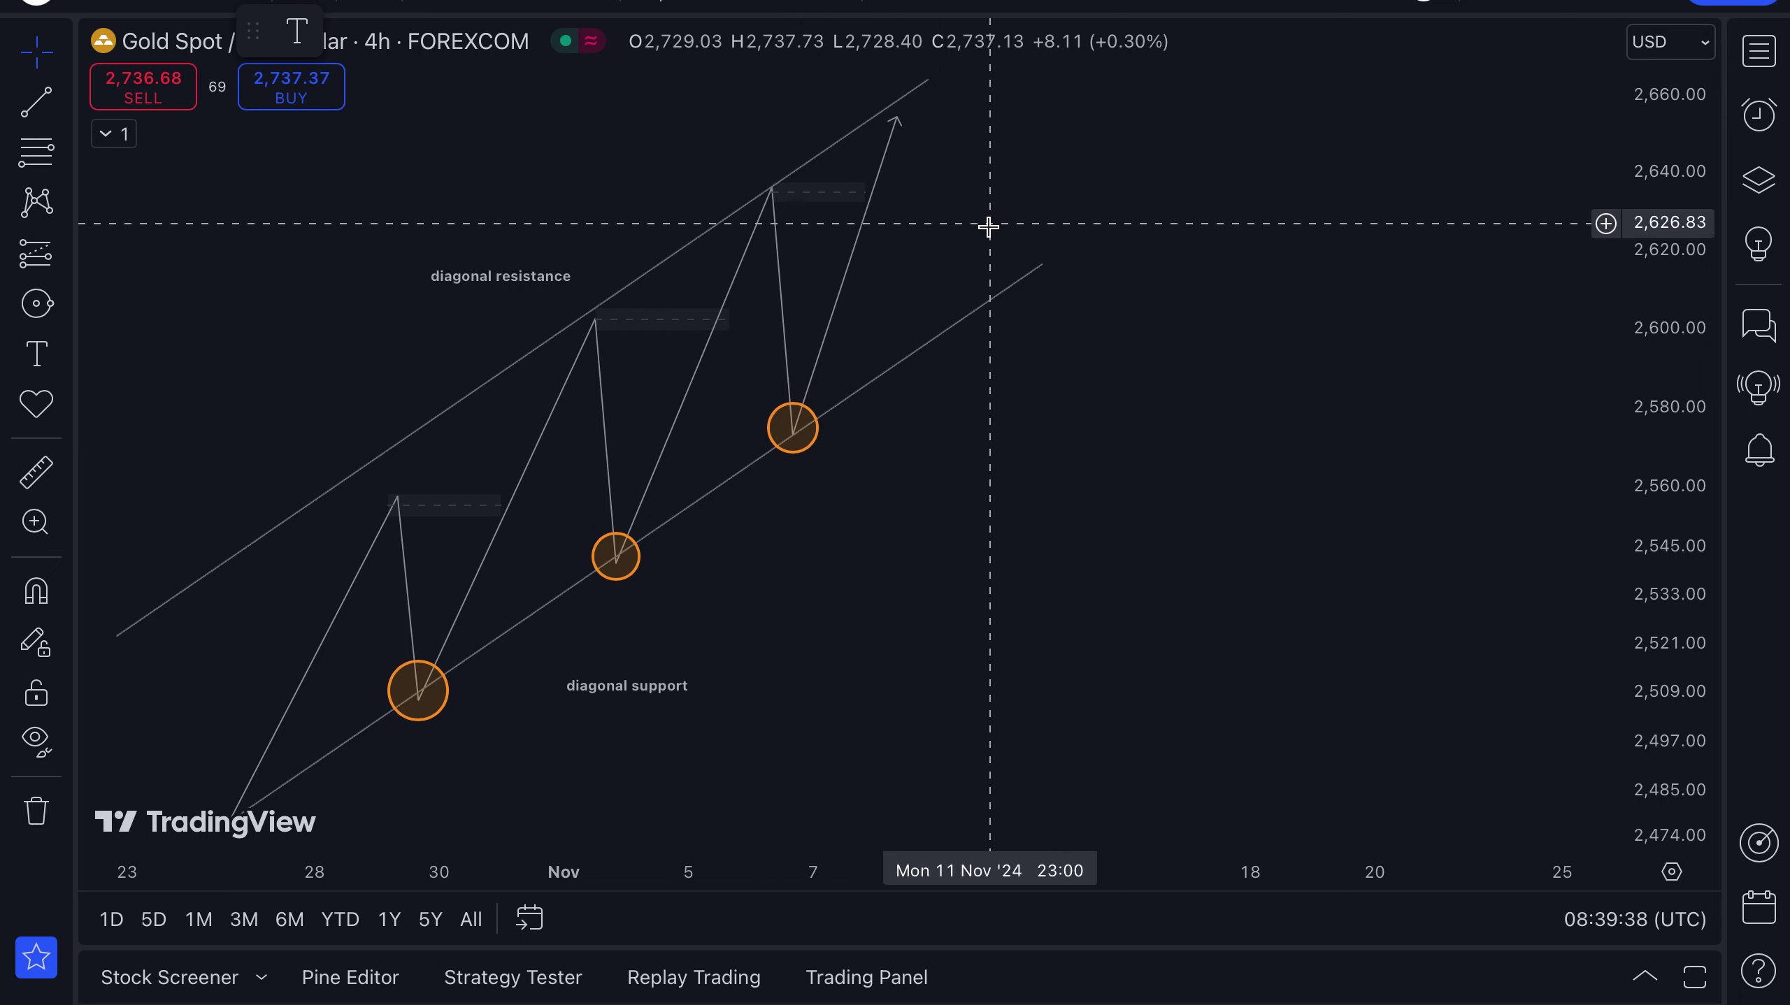
# Step: Draw a horizontal line from the third pullback low at about 2,574 to about 14 November
pyautogui.click(799, 431)
pyautogui.click(184, 231)
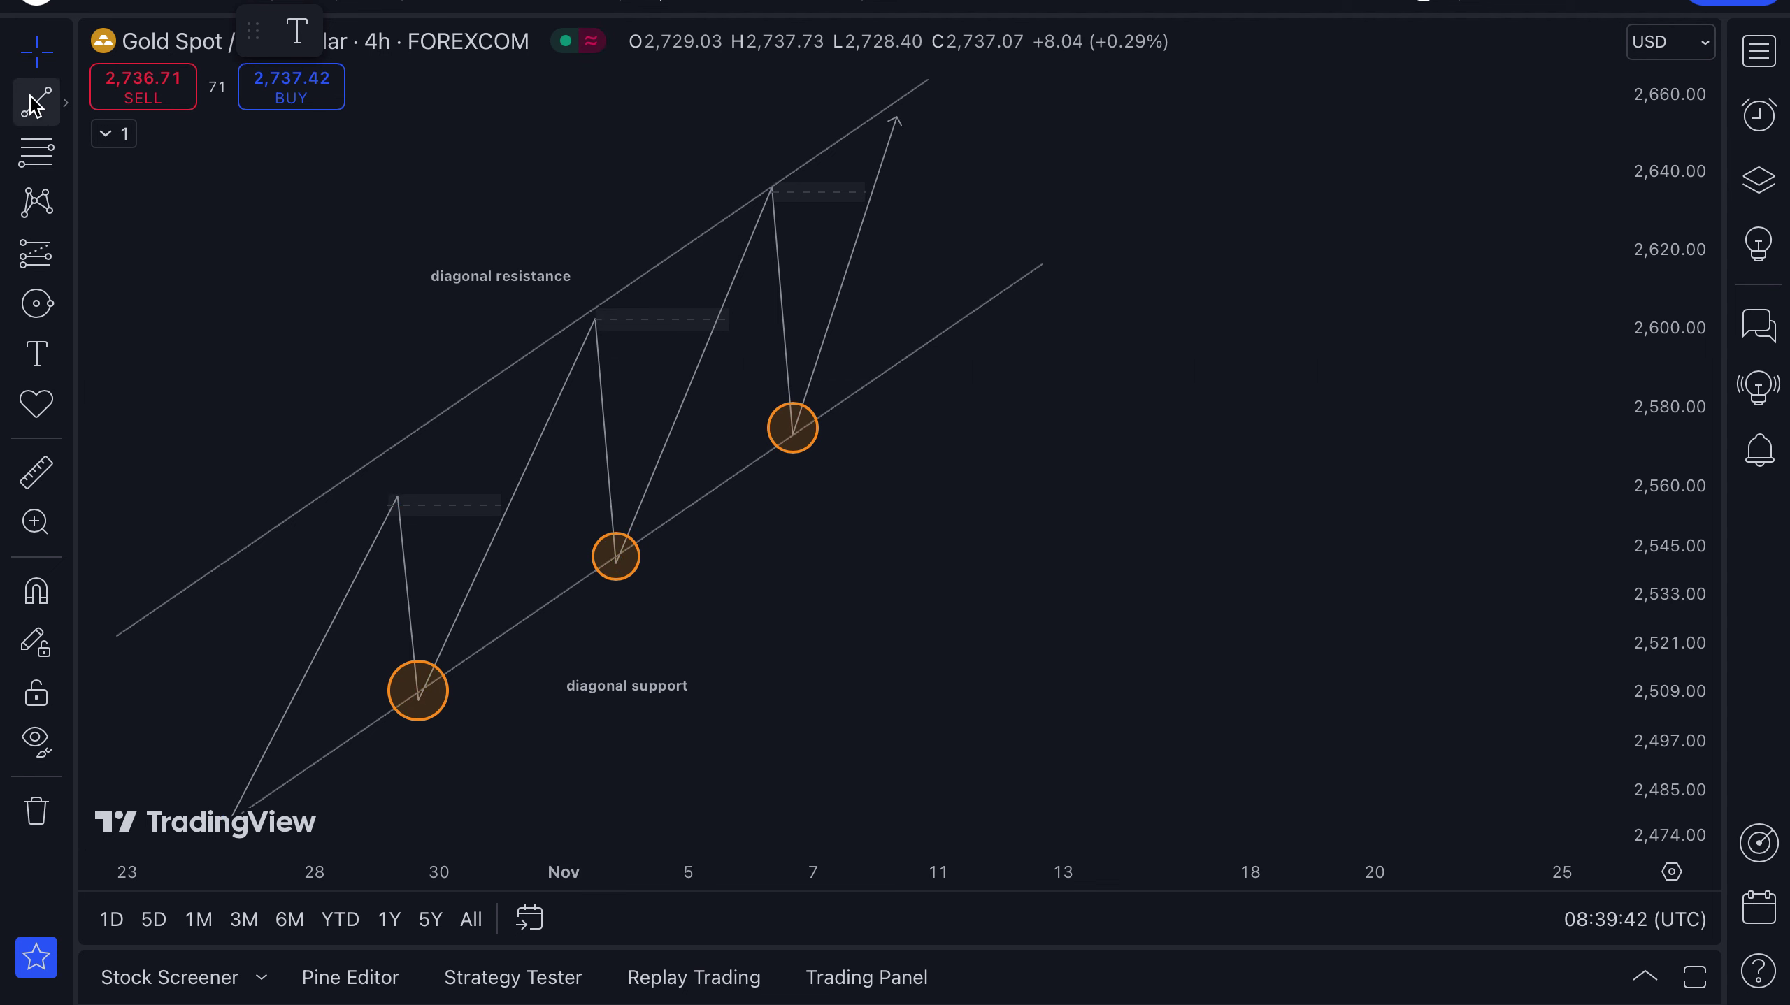
pyautogui.hotkey('alt', 't')
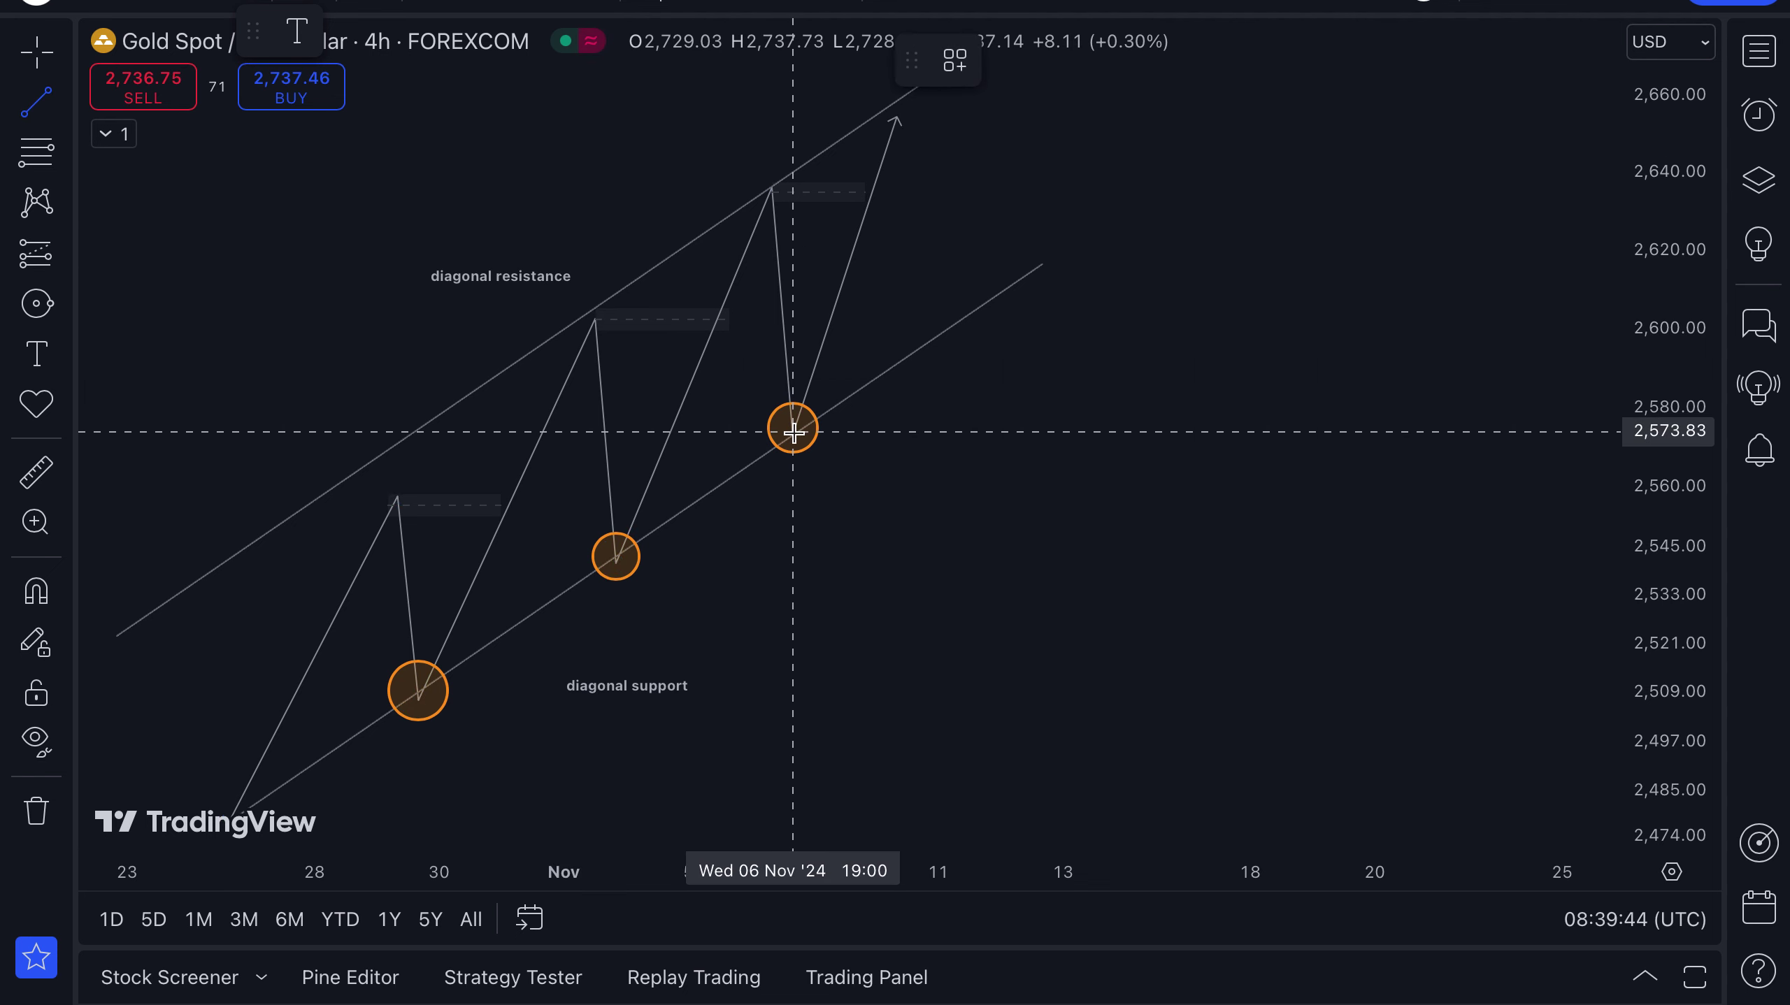
pyautogui.click(1125, 449)
pyautogui.click(1093, 521)
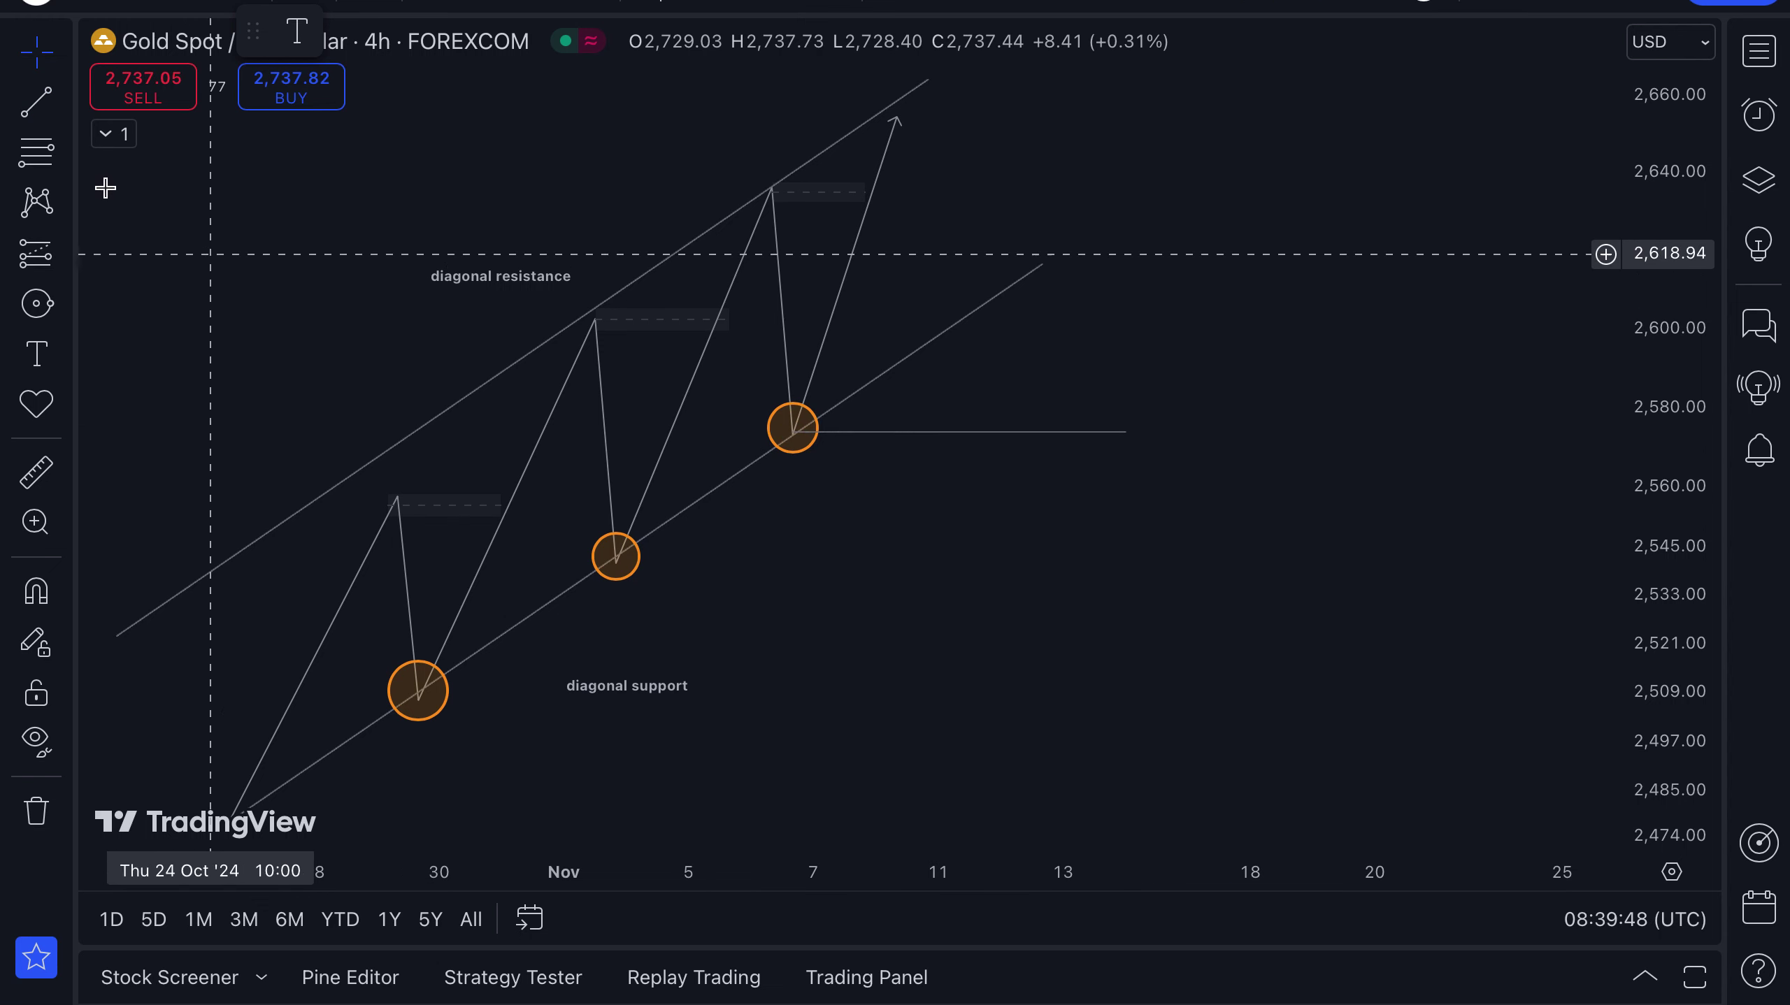
# Step: Draw a horizontal line from the second pullback low at about 2,541 to about 12 November
pyautogui.click(35, 103)
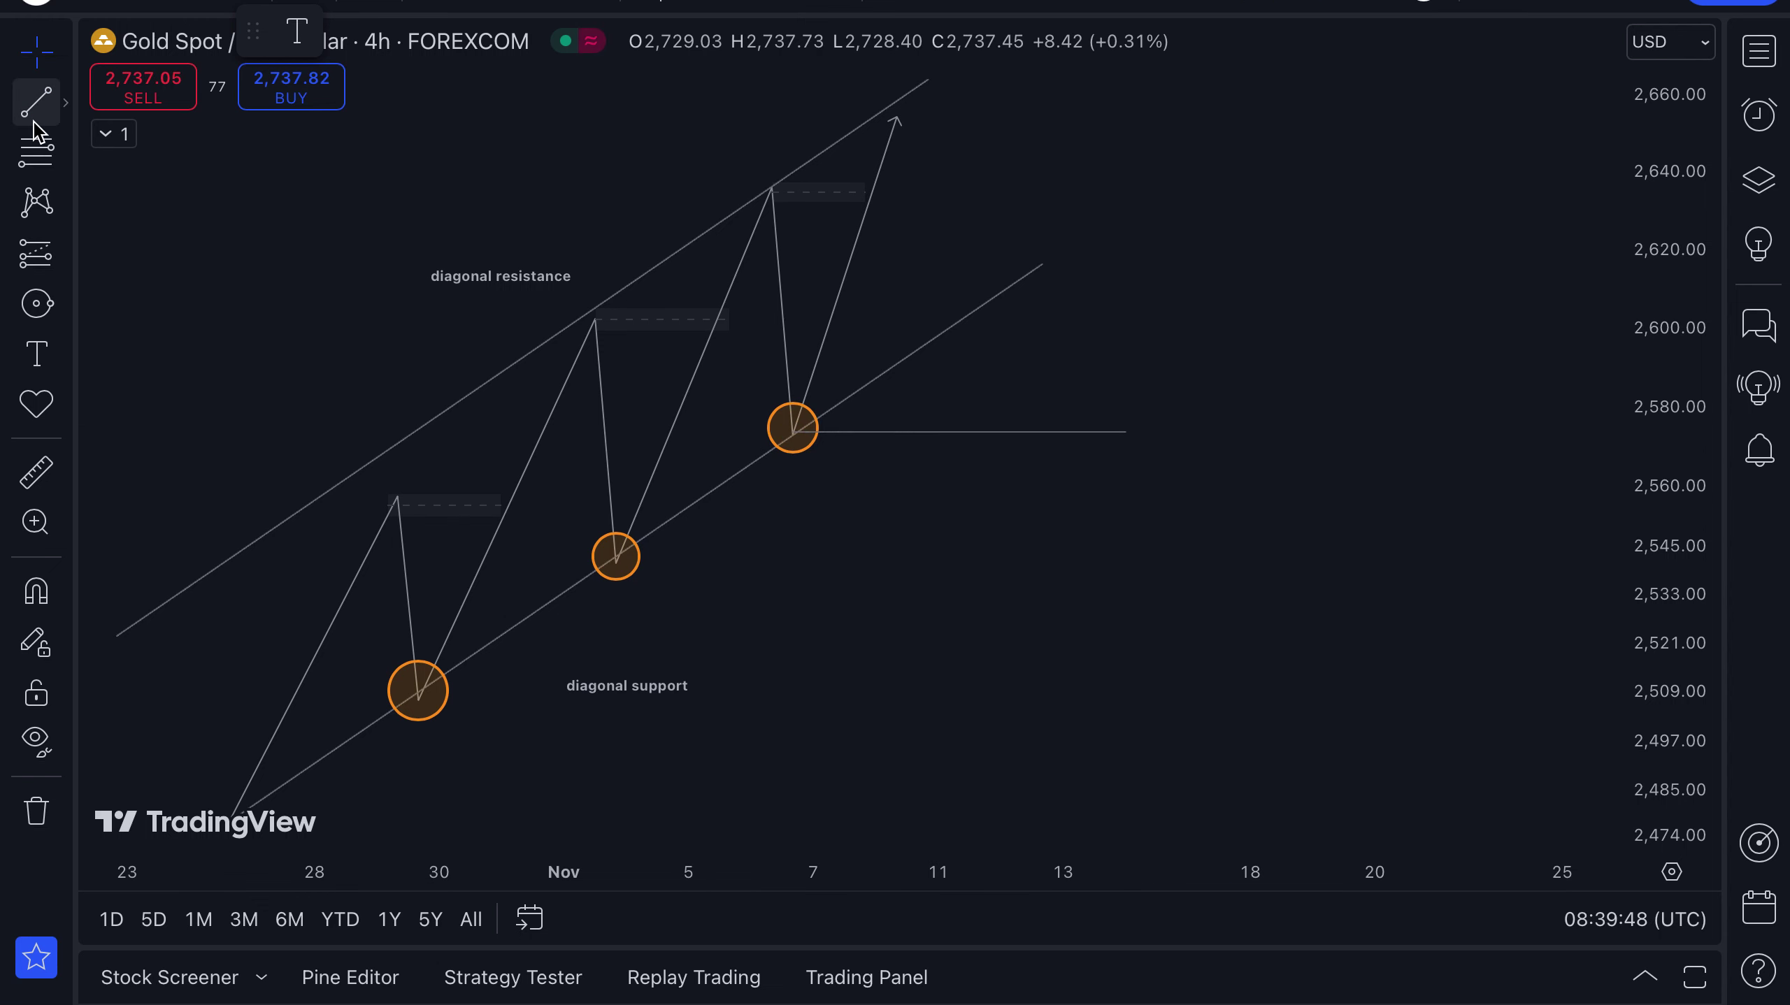
pyautogui.click(625, 562)
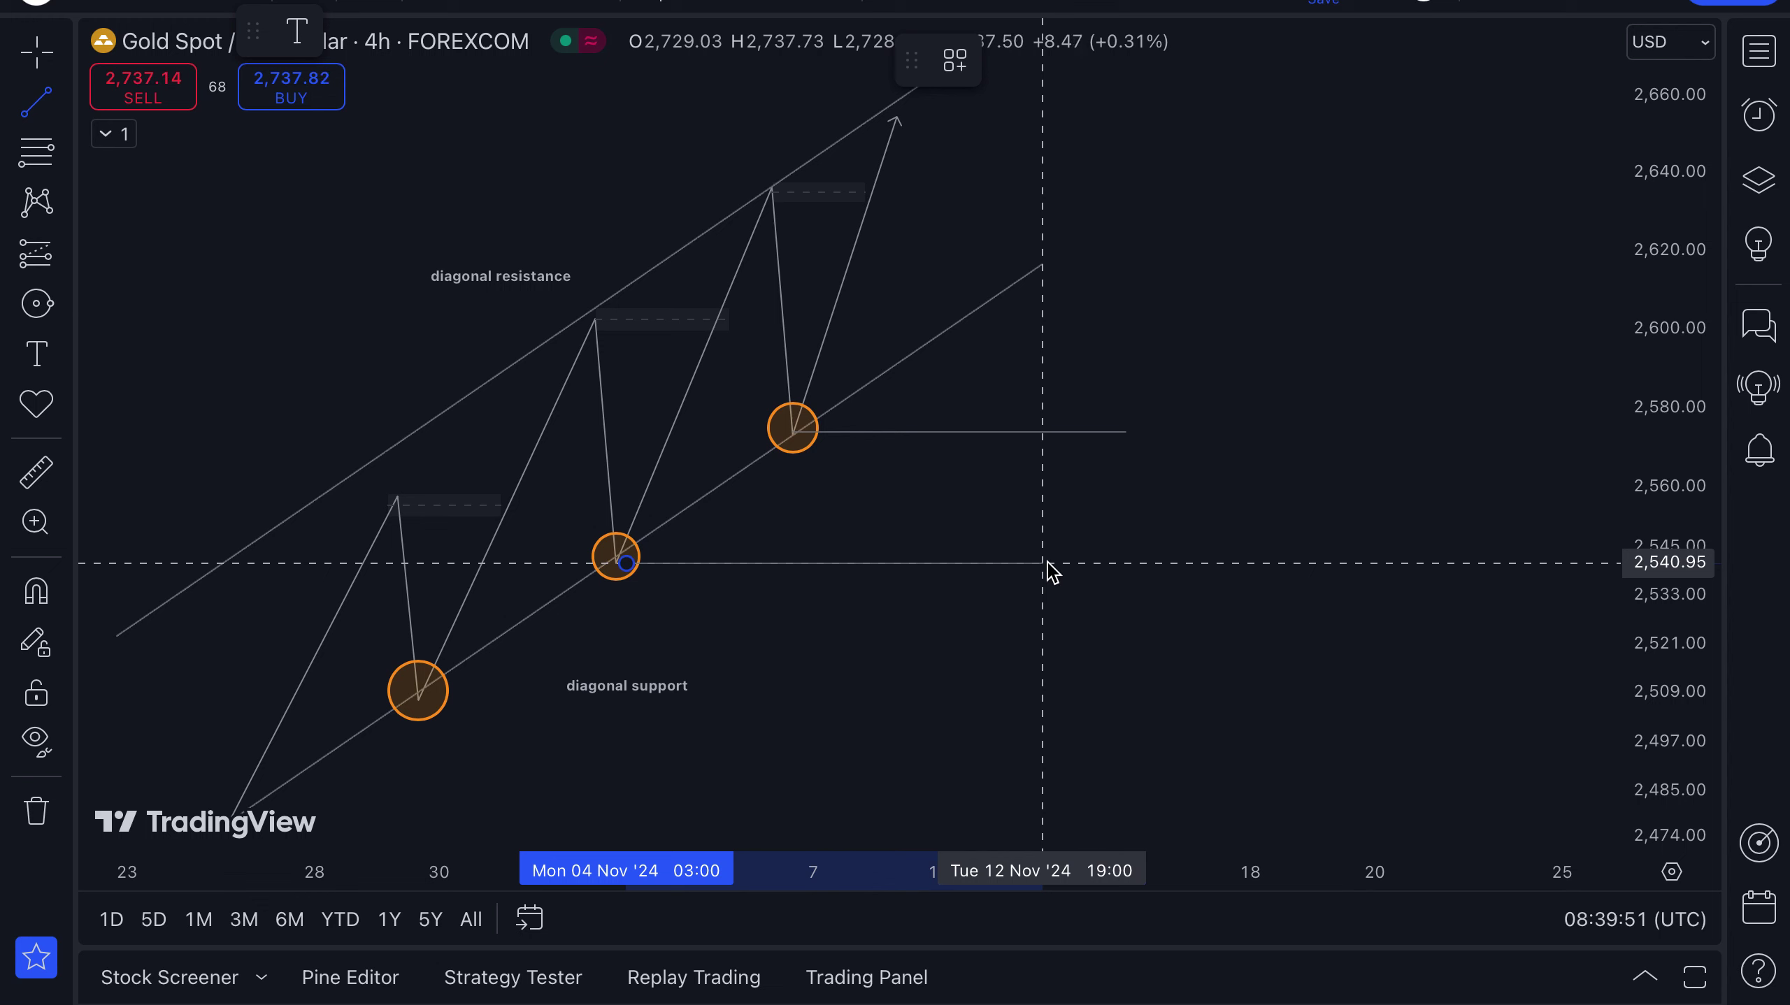
pyautogui.click(1042, 563)
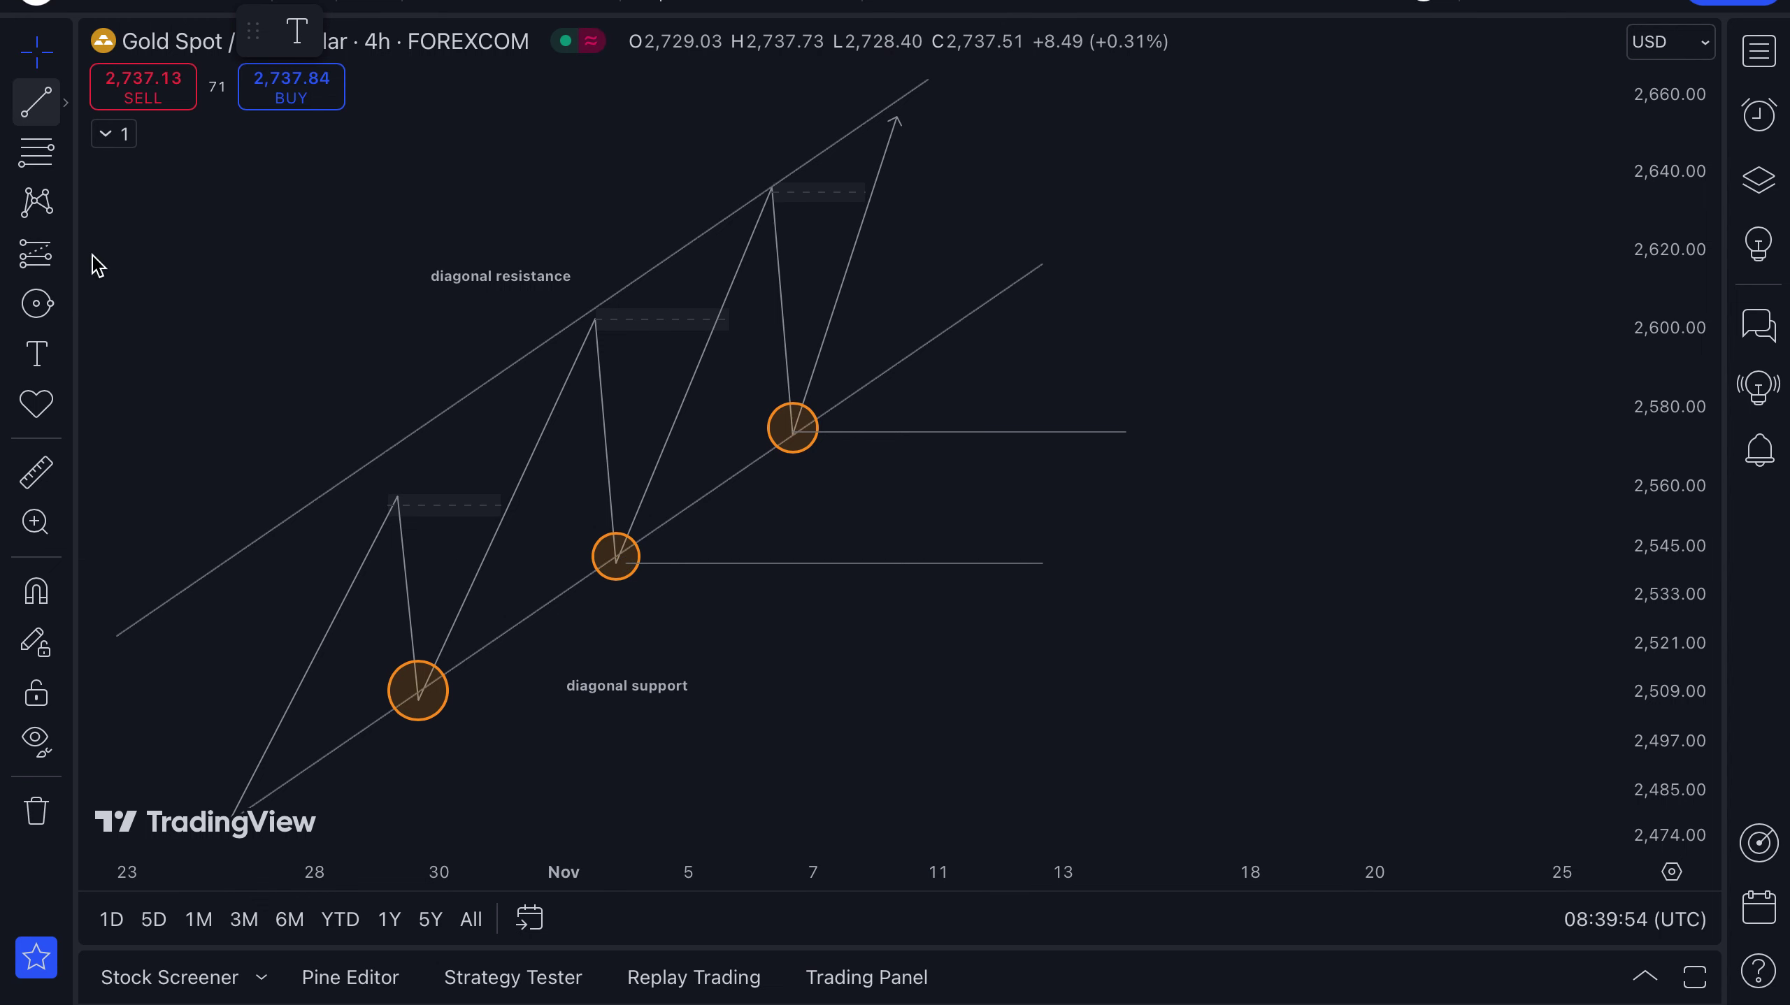
# Step: Draw a horizontal line from the first pullback low at about 2,509 to 14 November and extend the second low's line to that date
pyautogui.hotkey('alt', 't')
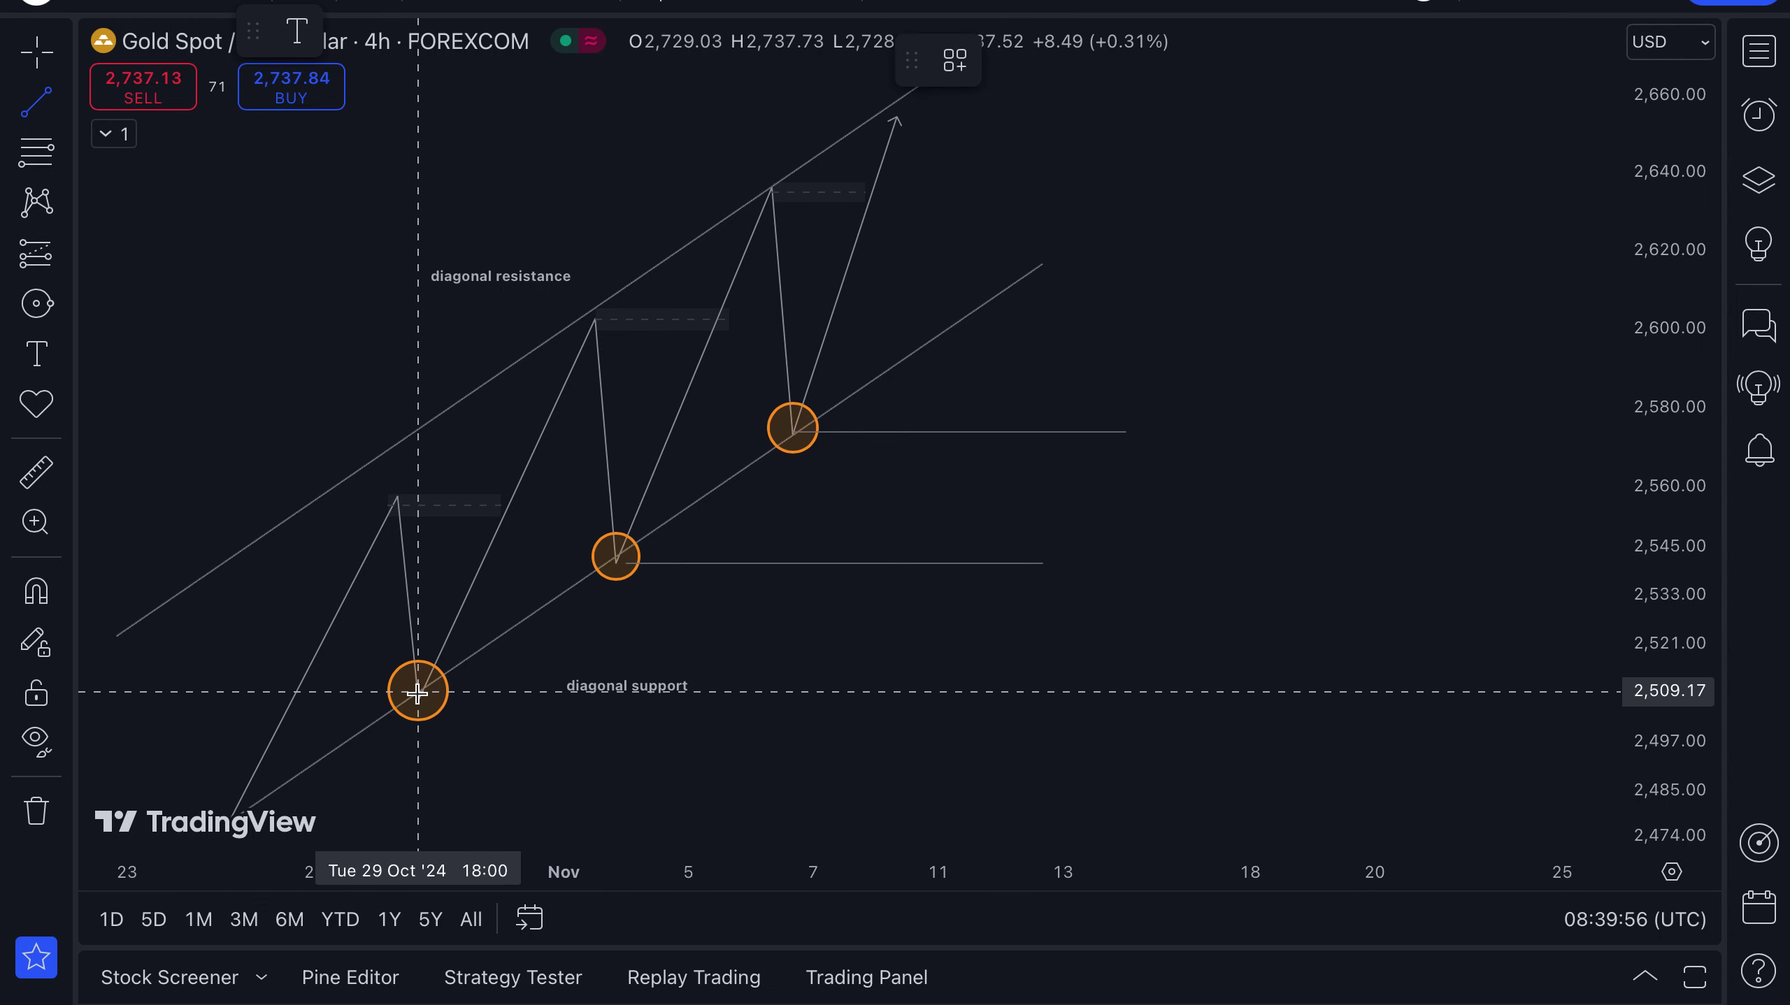
pyautogui.click(747, 759)
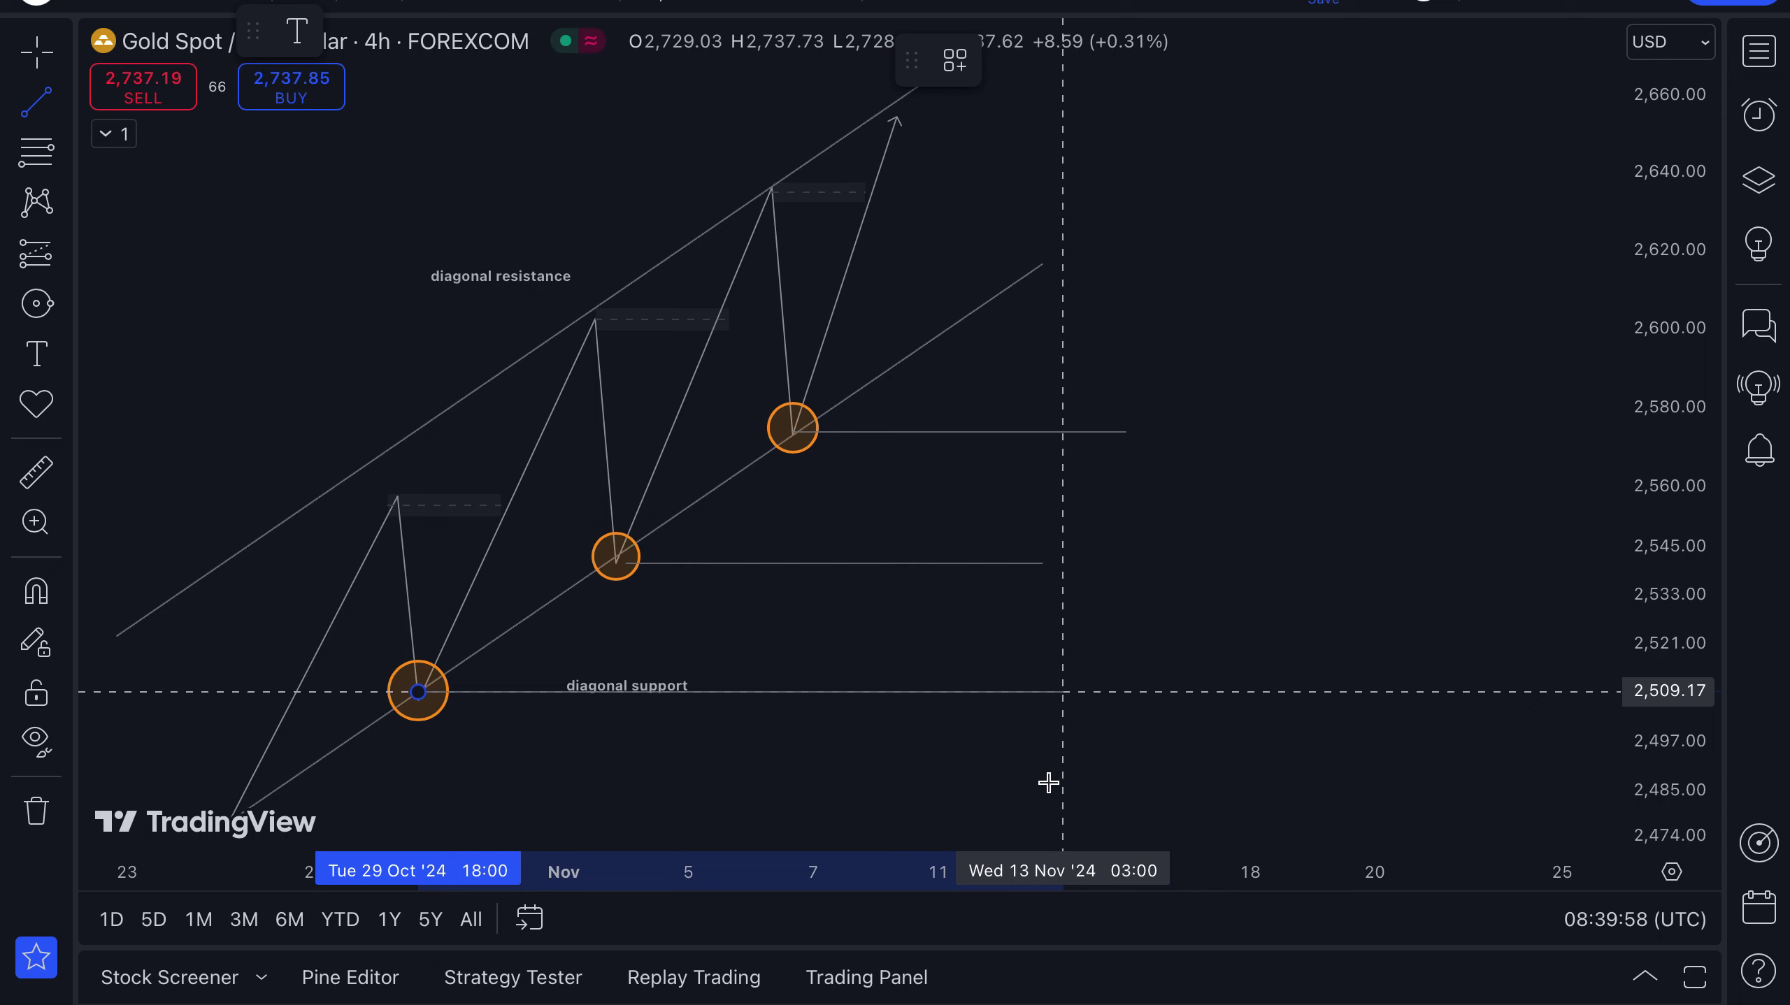
pyautogui.click(1126, 780)
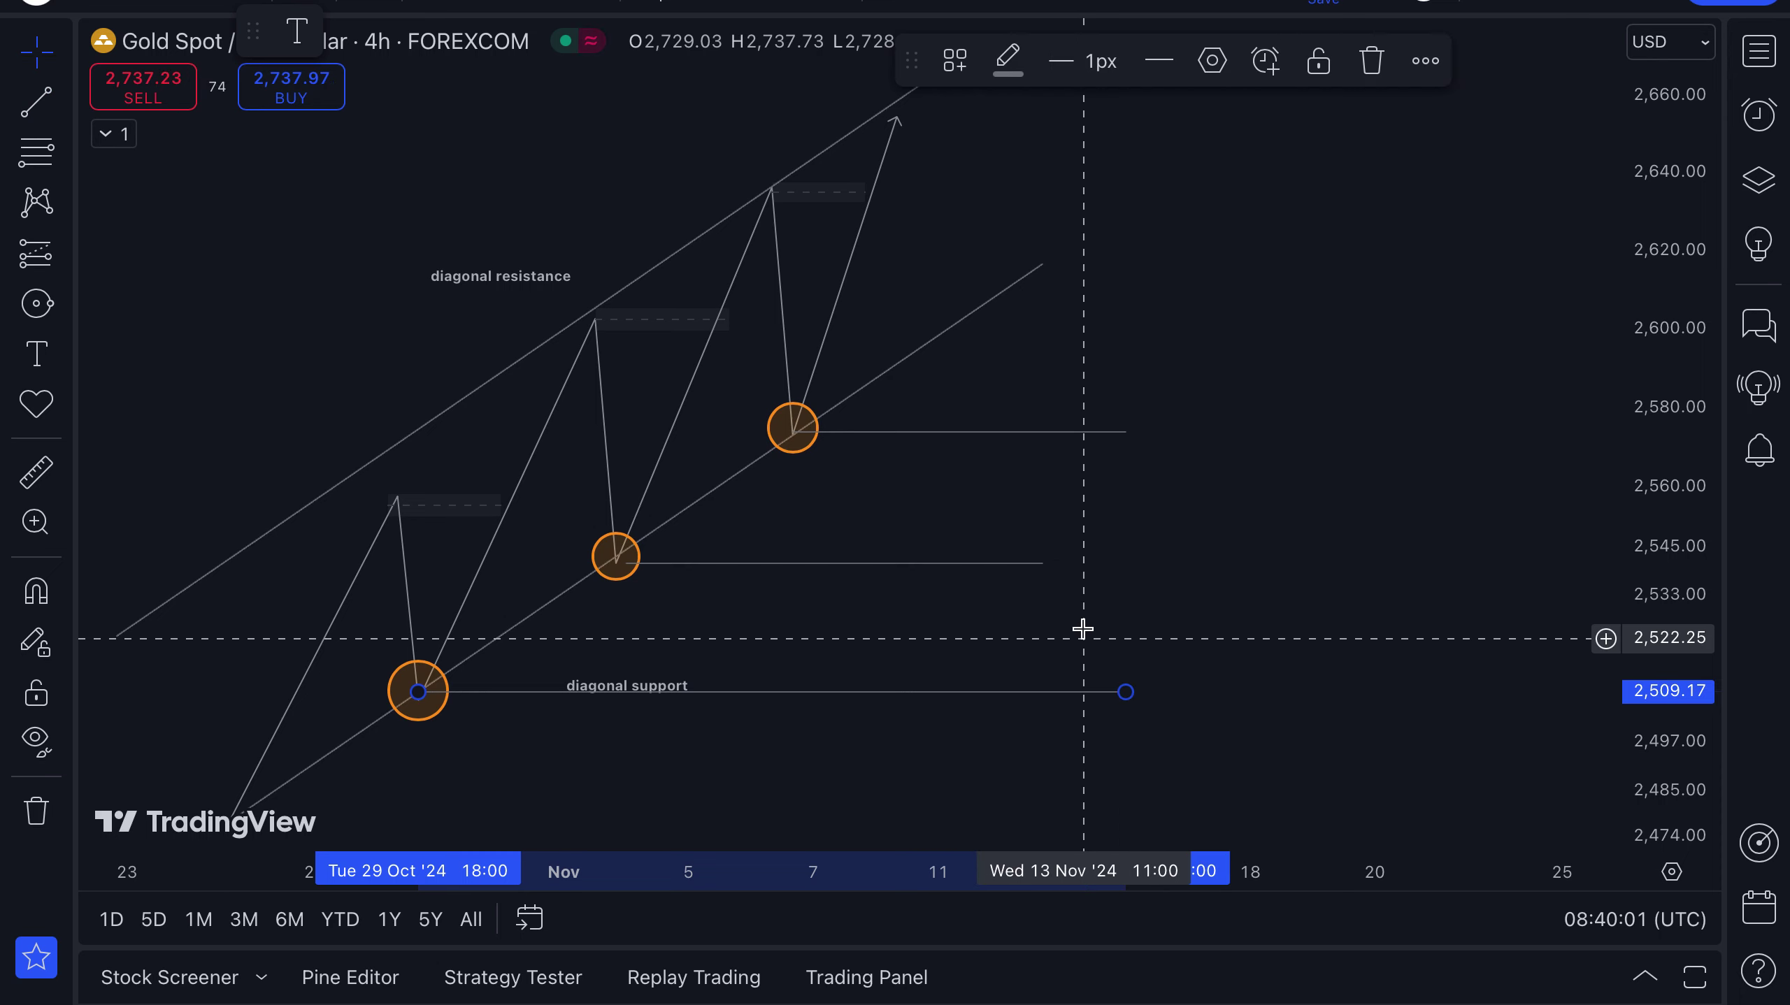
pyautogui.click(1127, 574)
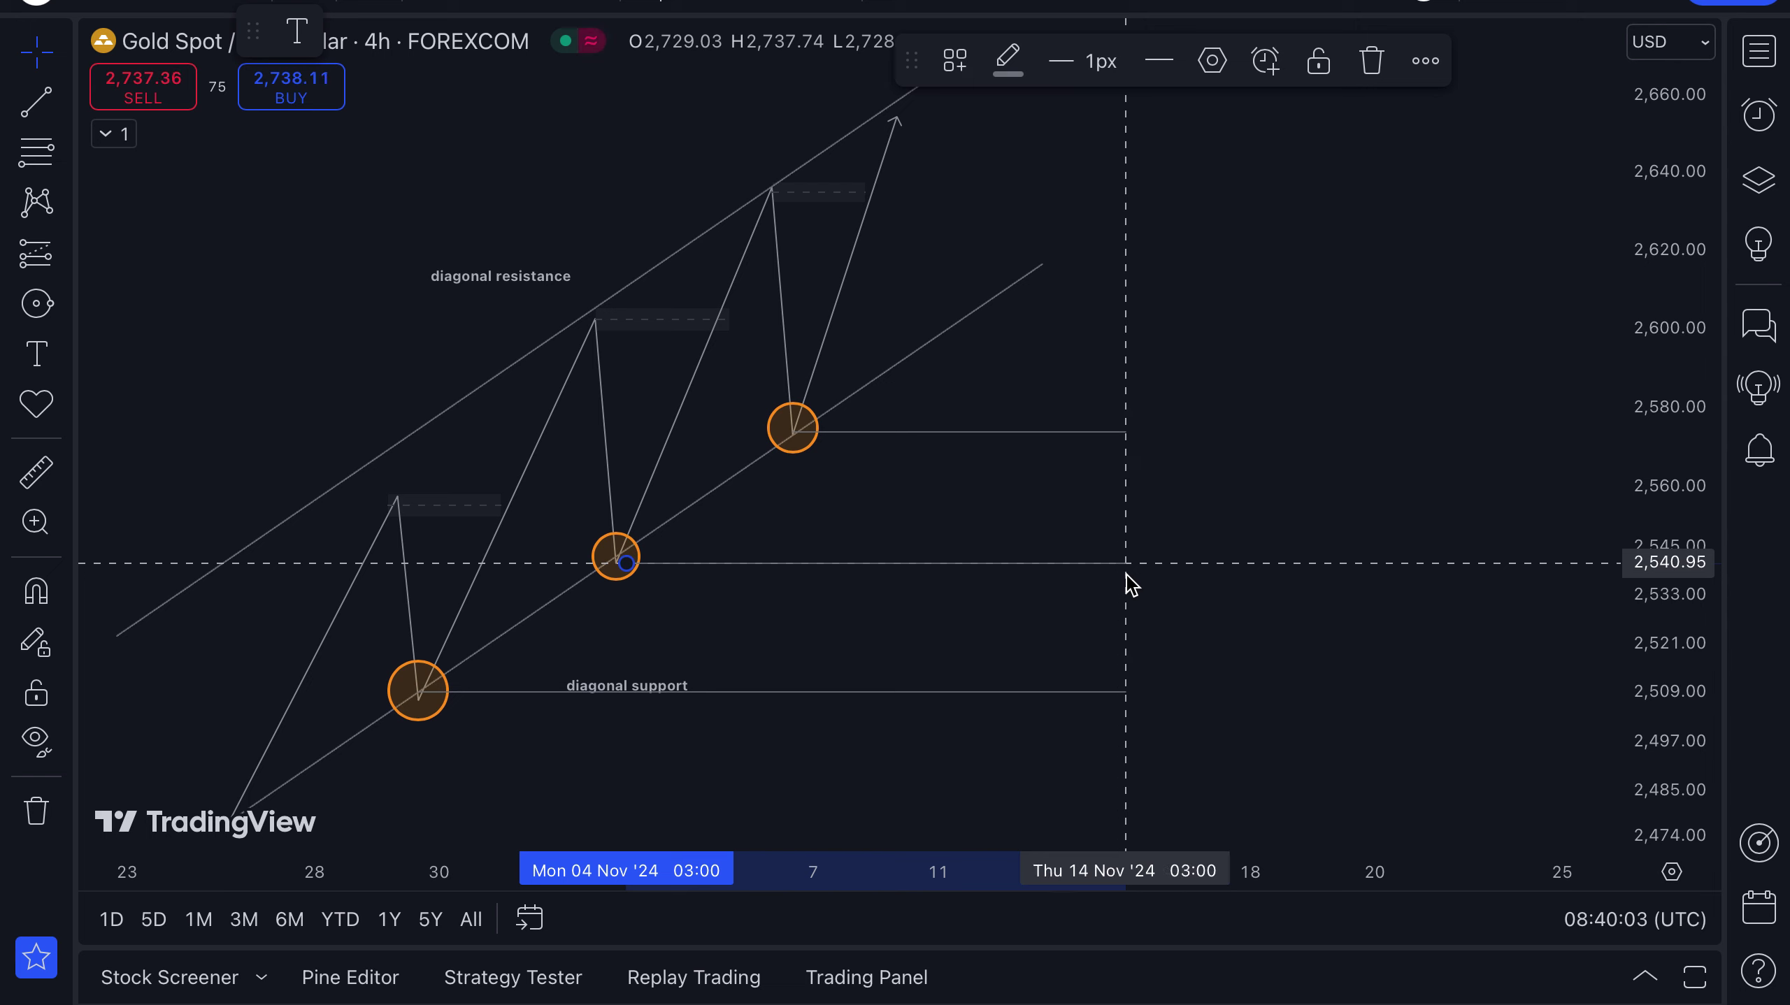
pyautogui.click(1271, 622)
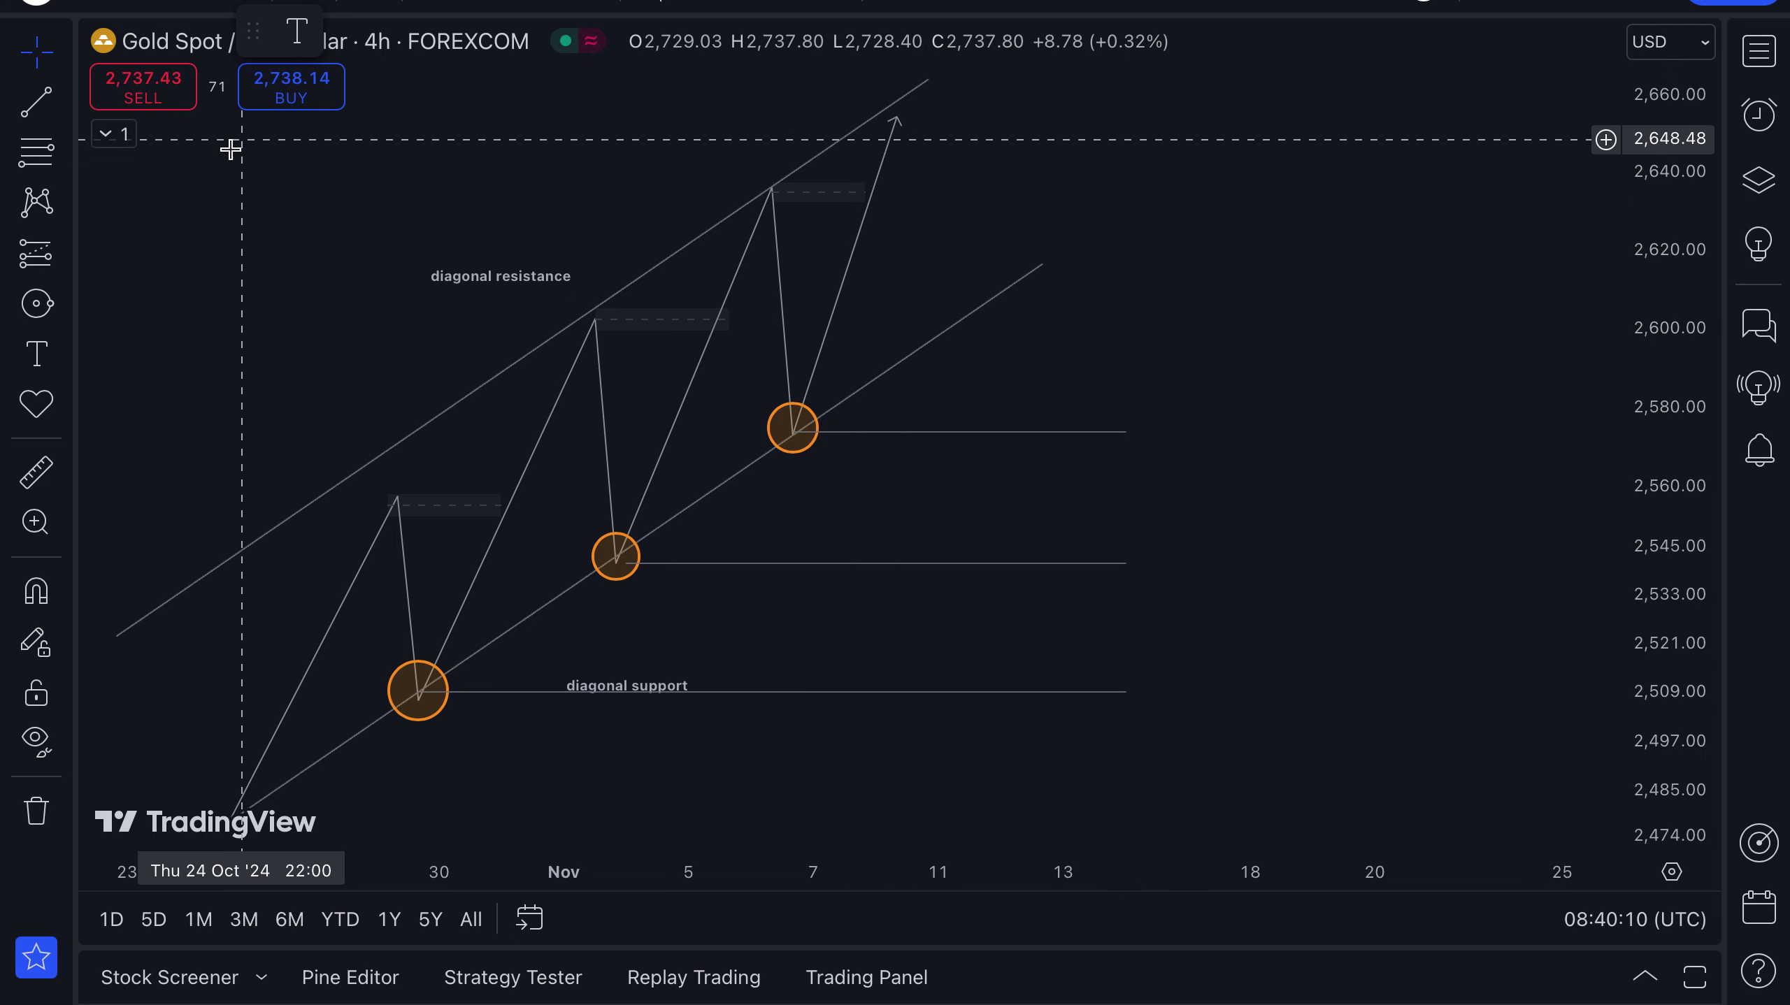
# Step: Start a path at the latest peak, about 2,657, dropping to about 2,580 and bouncing to about 2,602 at the lower diagonal line
pyautogui.click(67, 264)
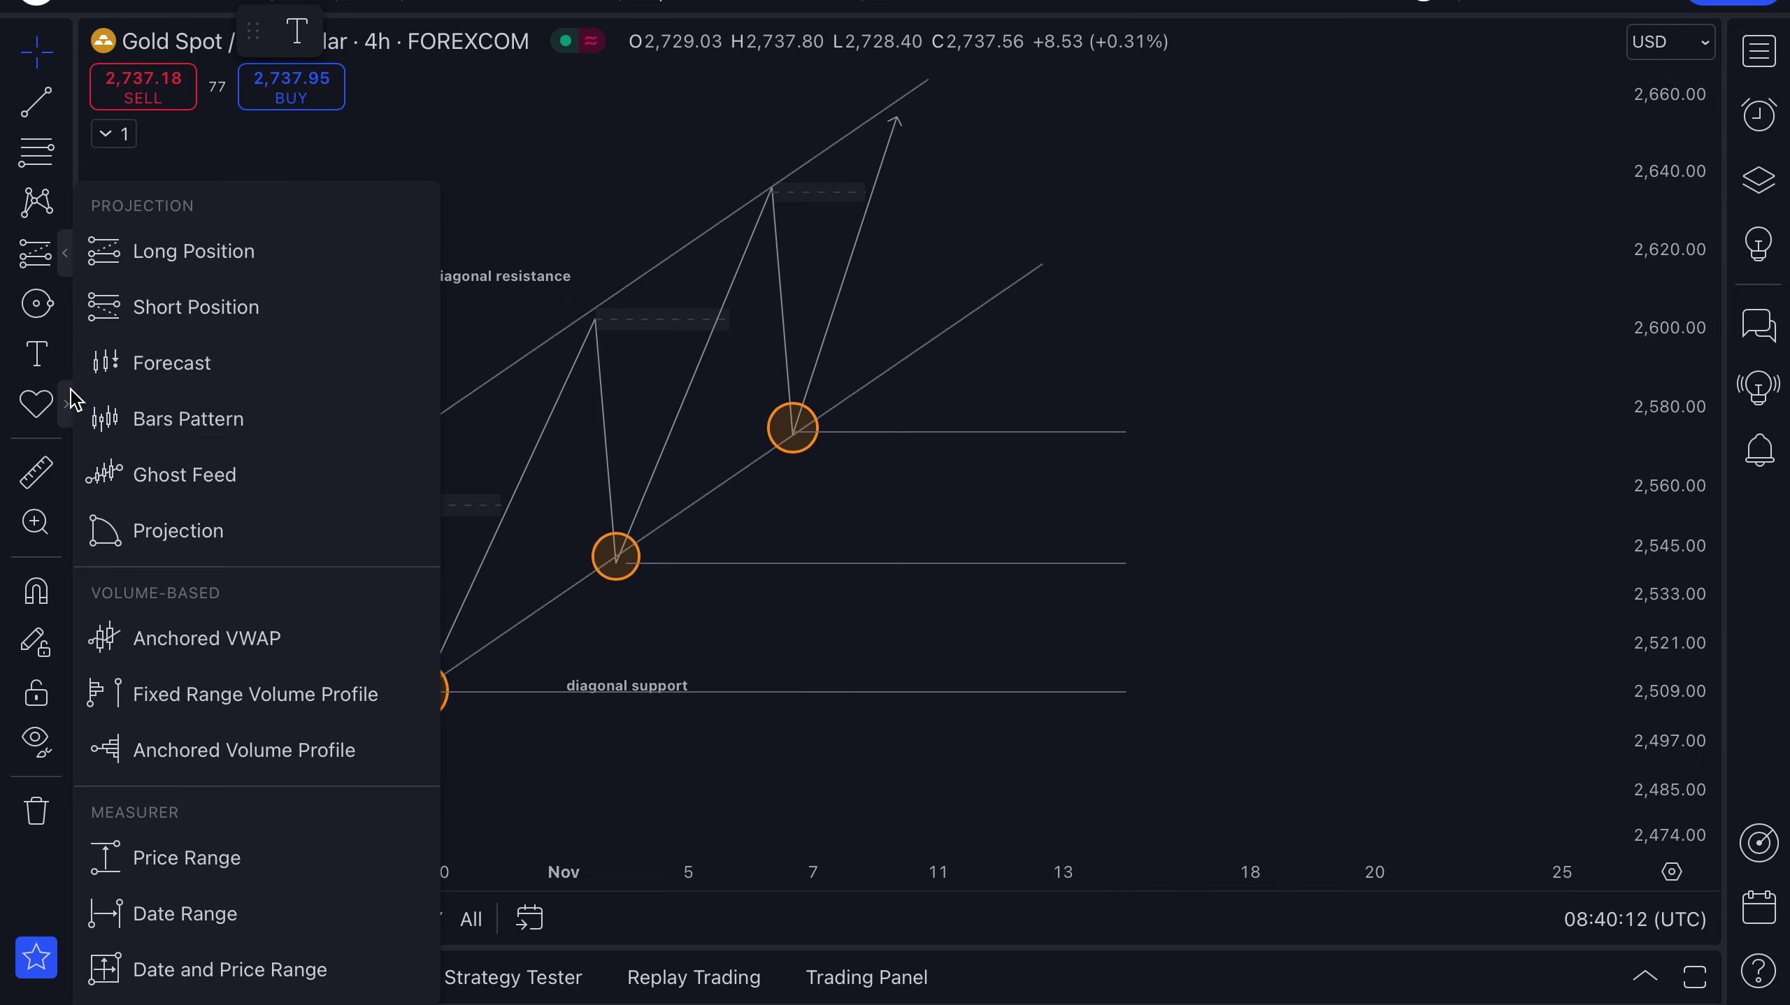
pyautogui.click(68, 353)
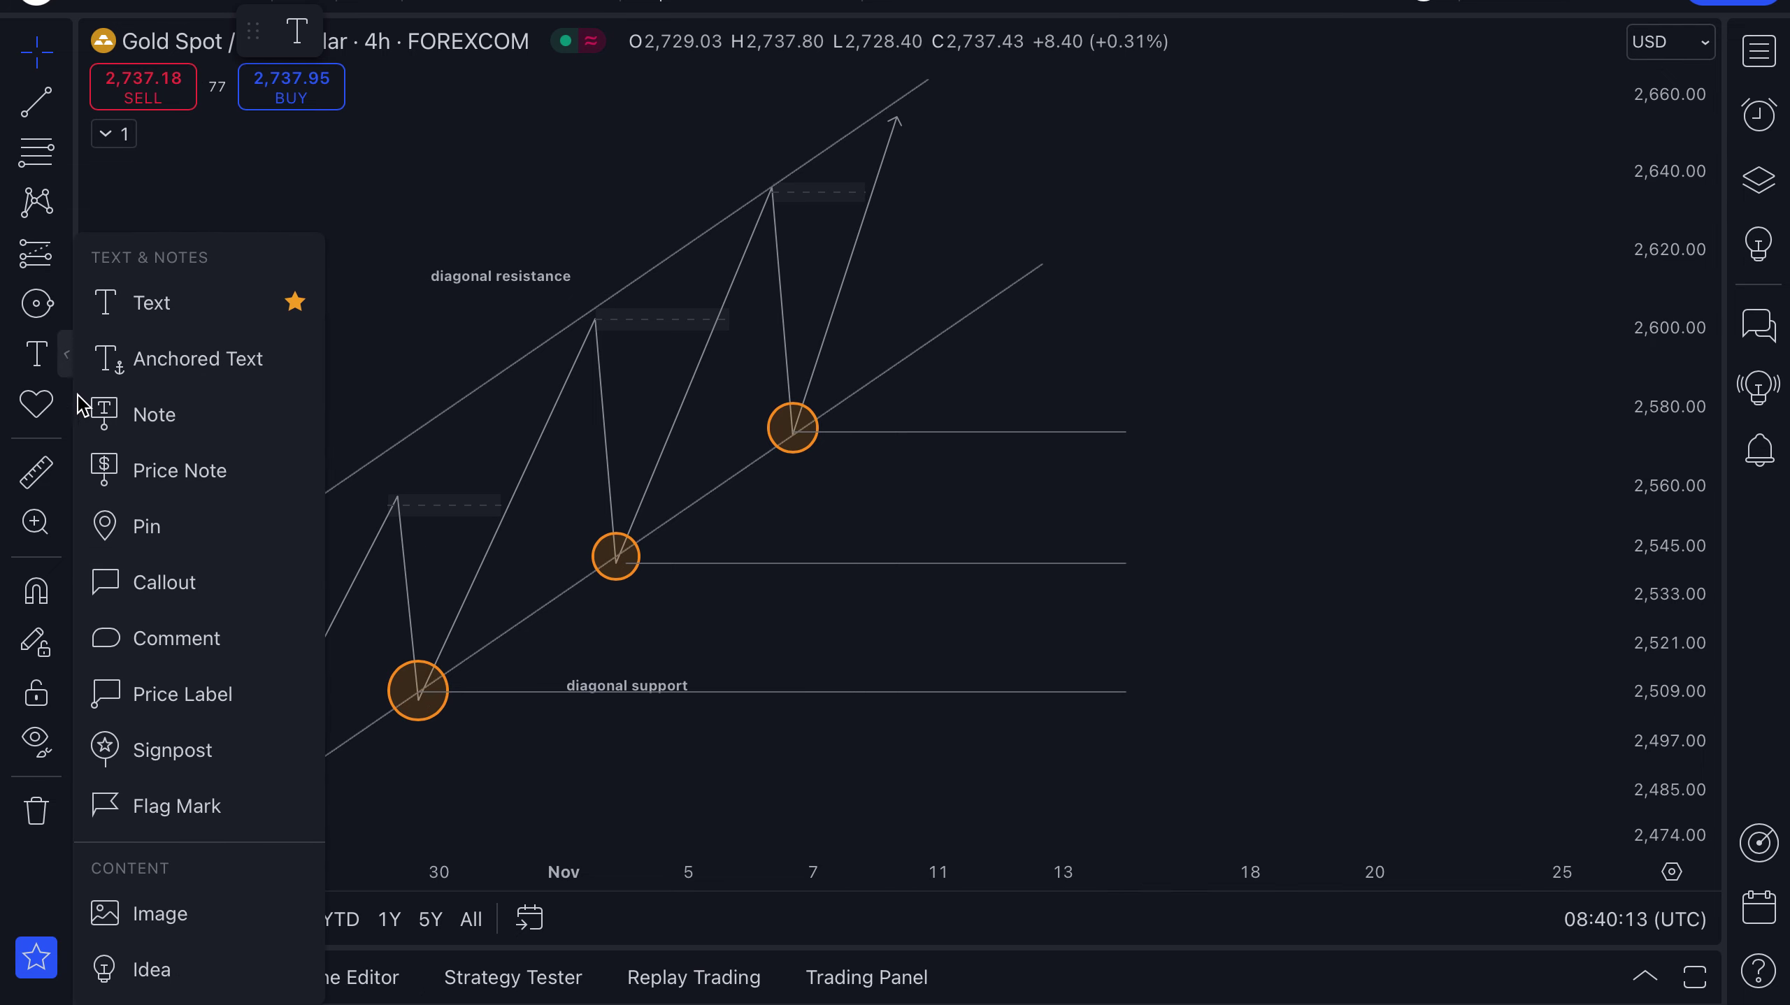
pyautogui.click(68, 266)
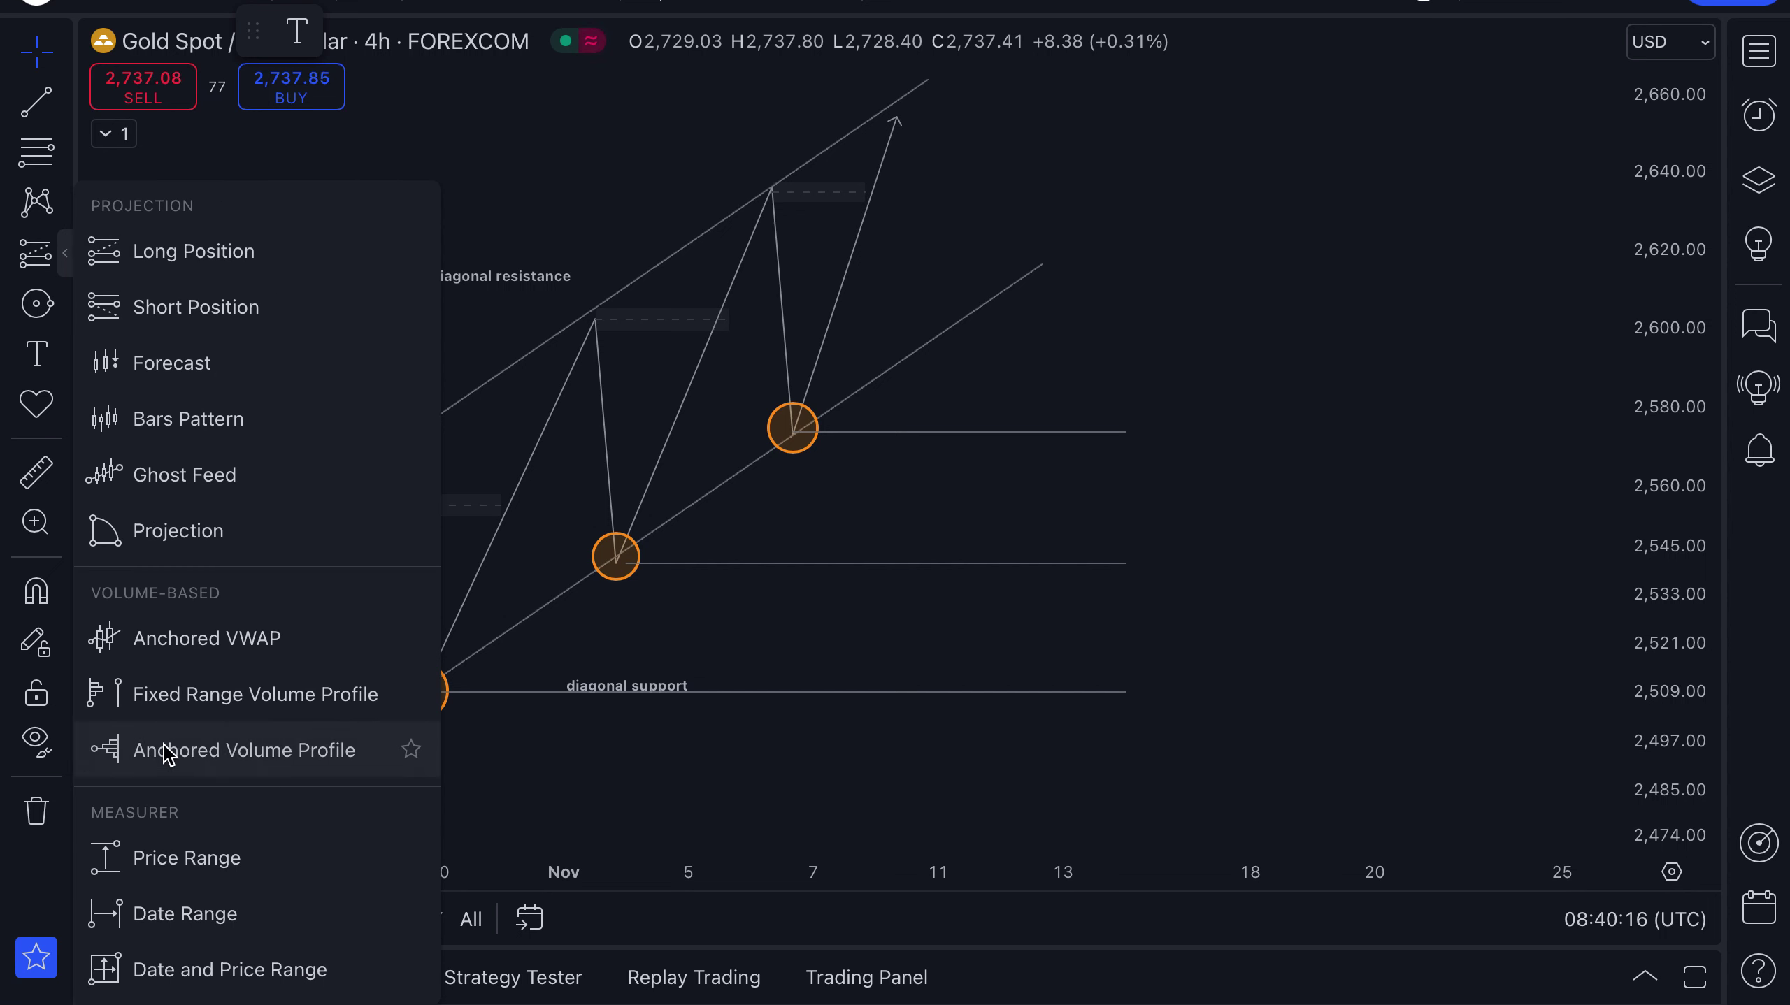
pyautogui.click(62, 202)
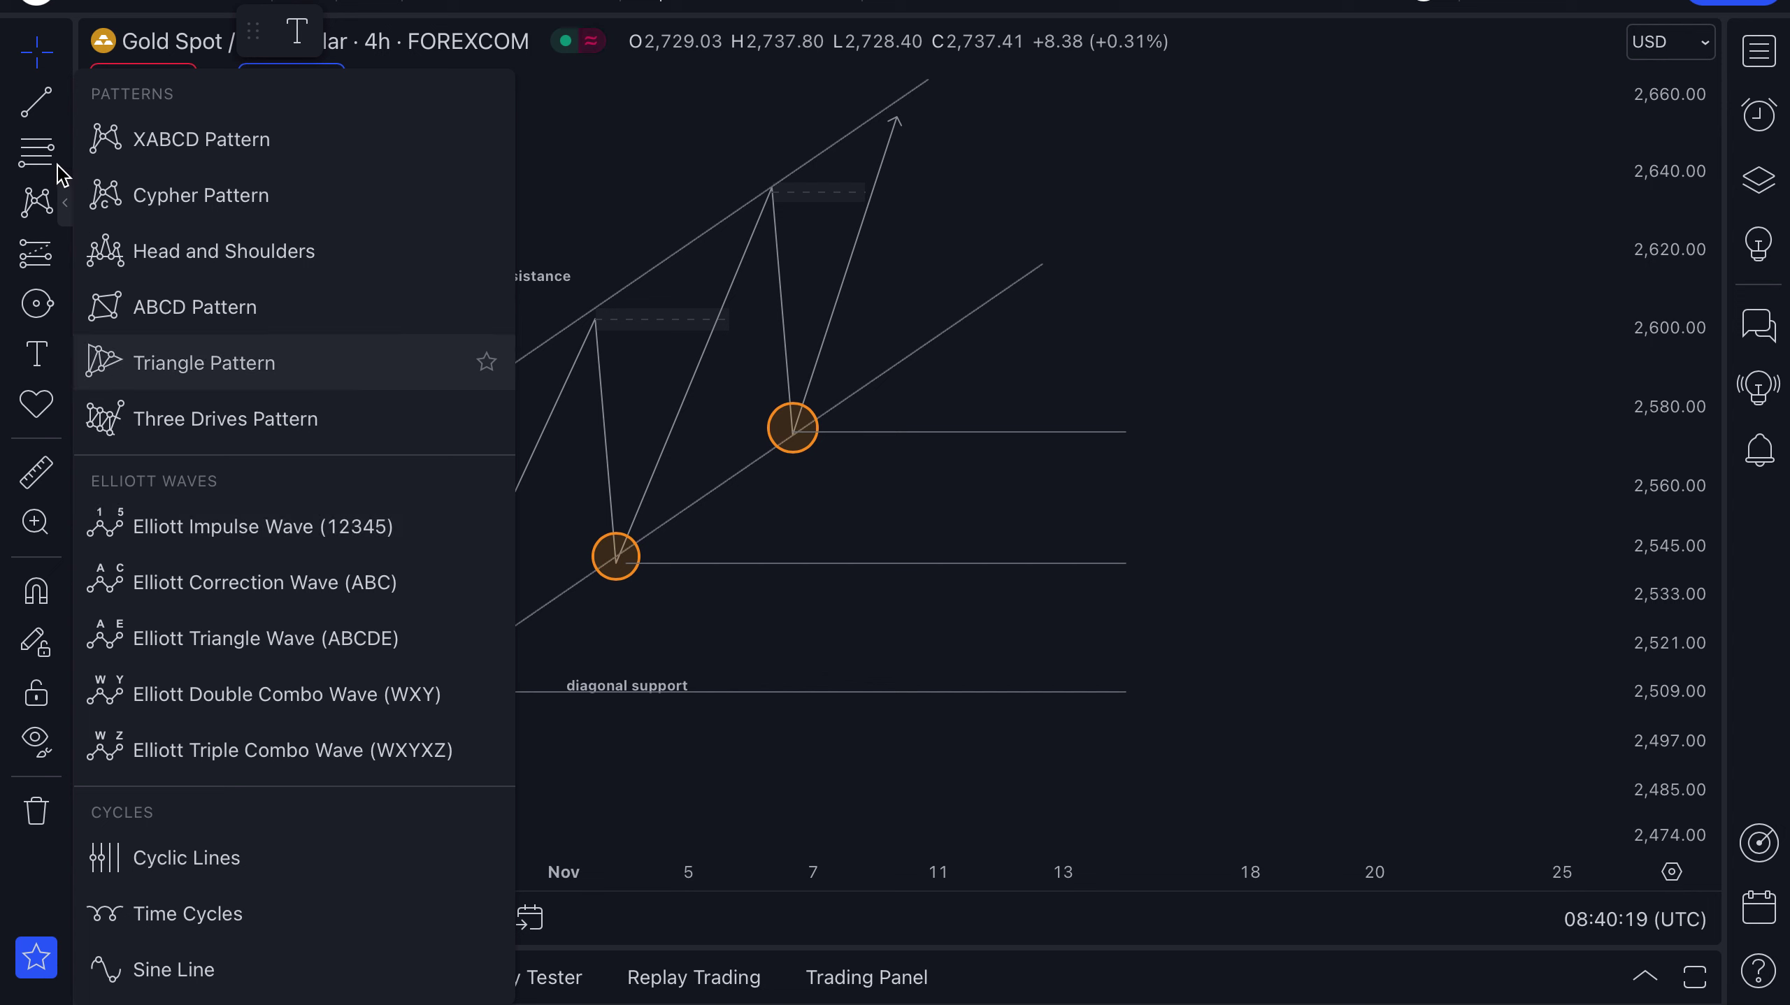
pyautogui.click(65, 303)
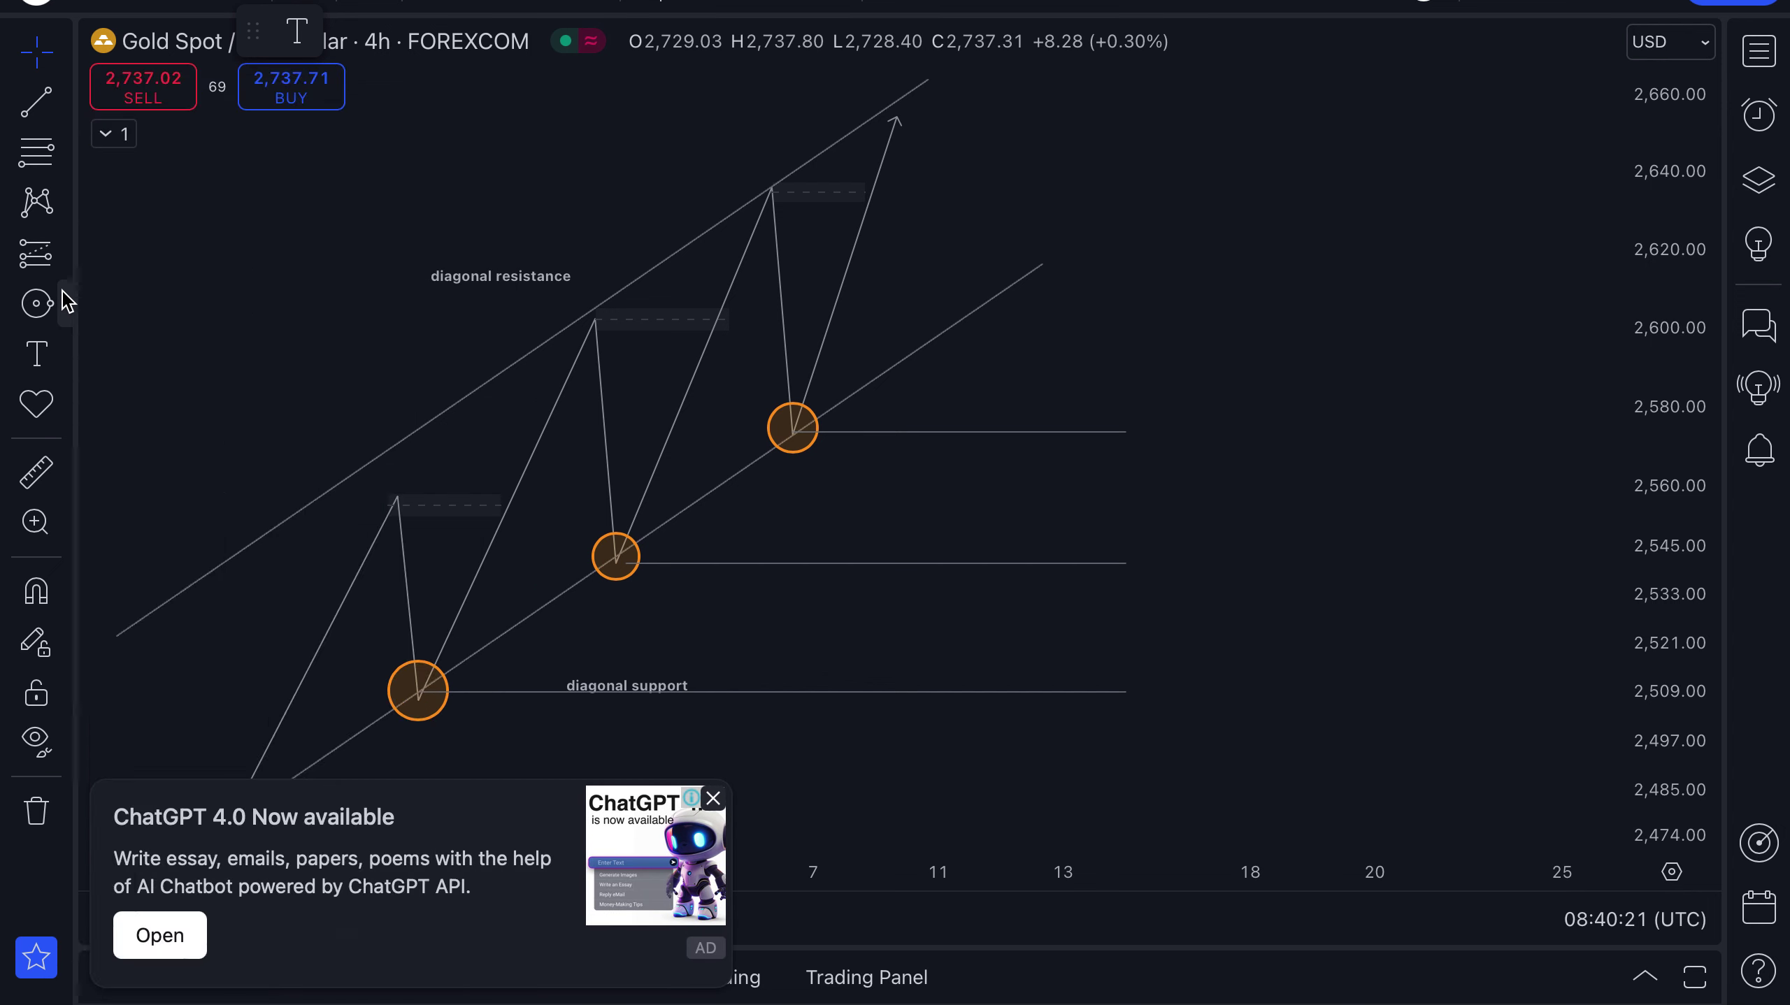
pyautogui.click(144, 585)
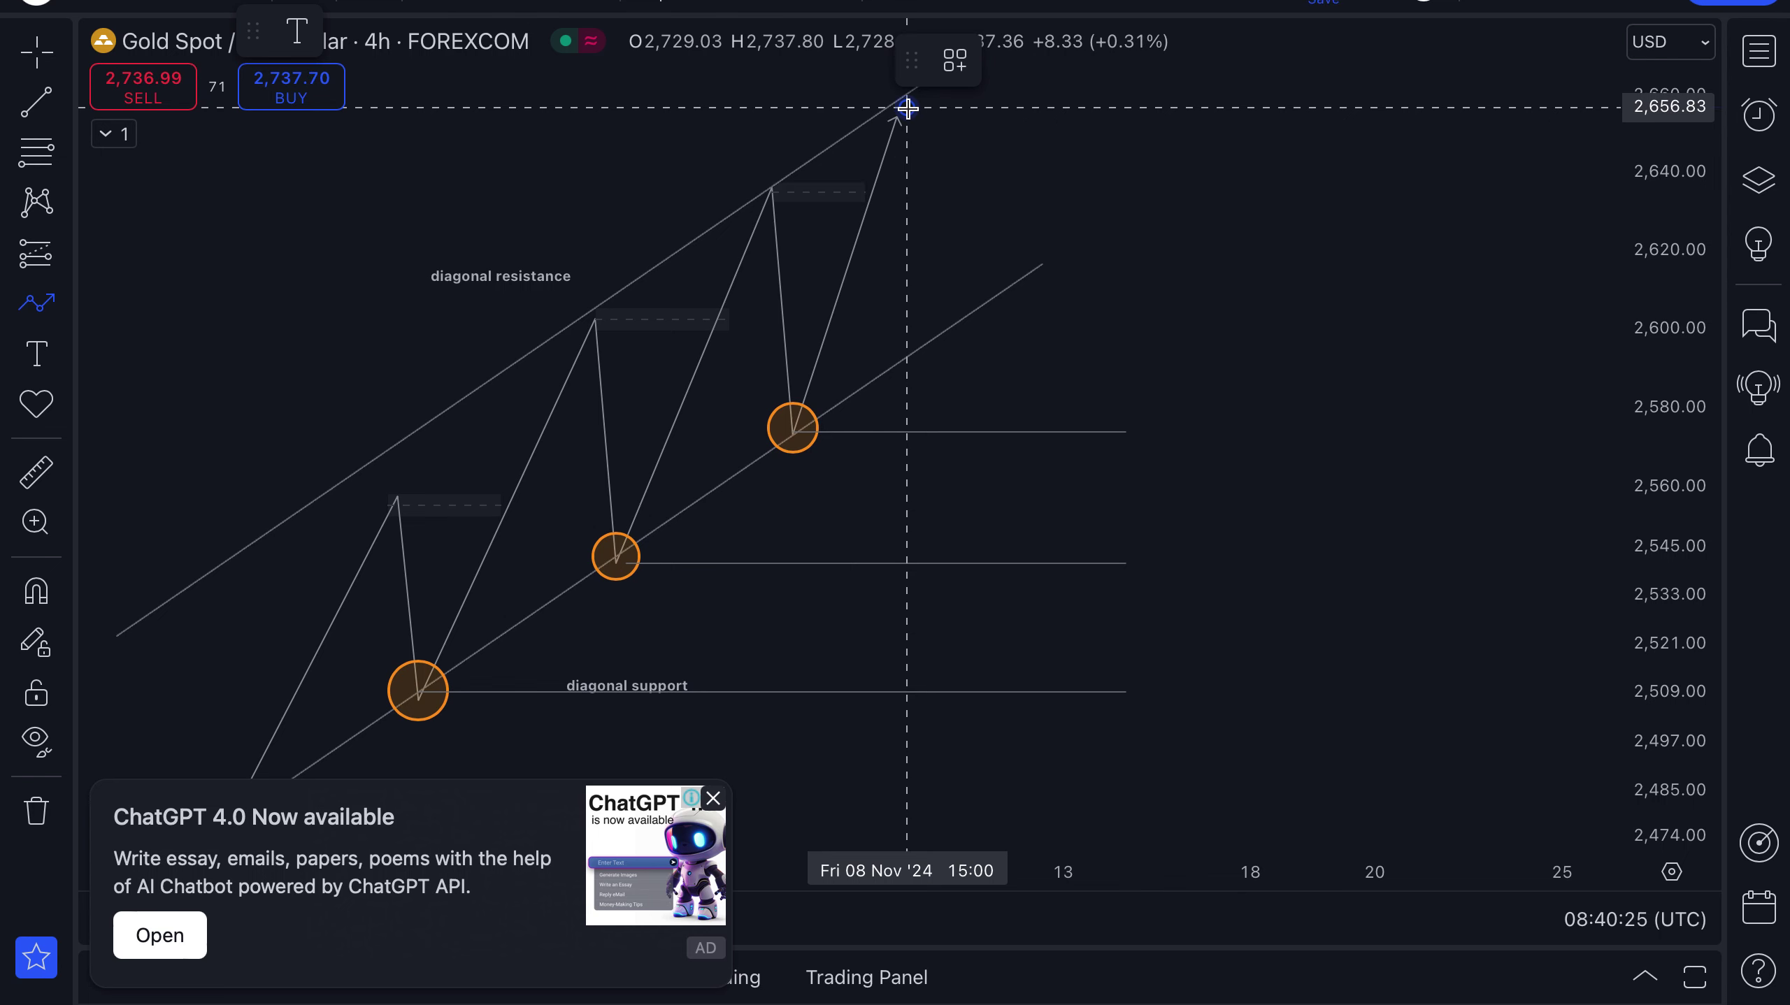
pyautogui.click(907, 107)
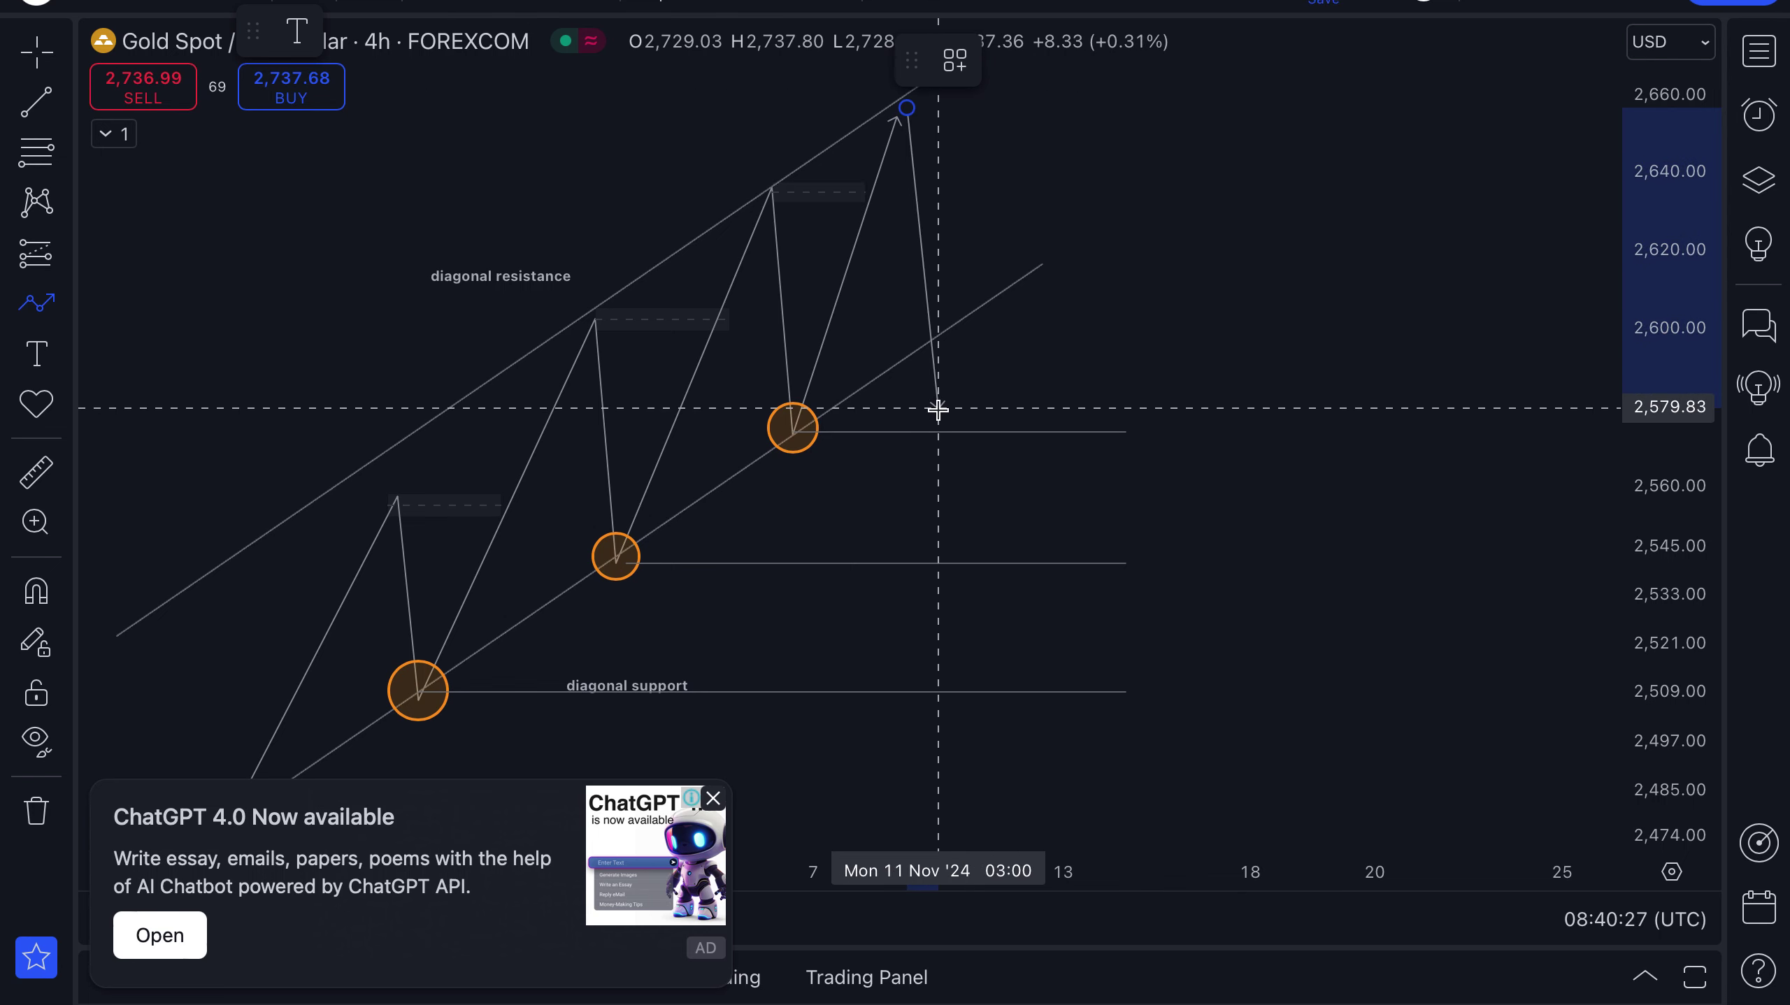
pyautogui.click(937, 408)
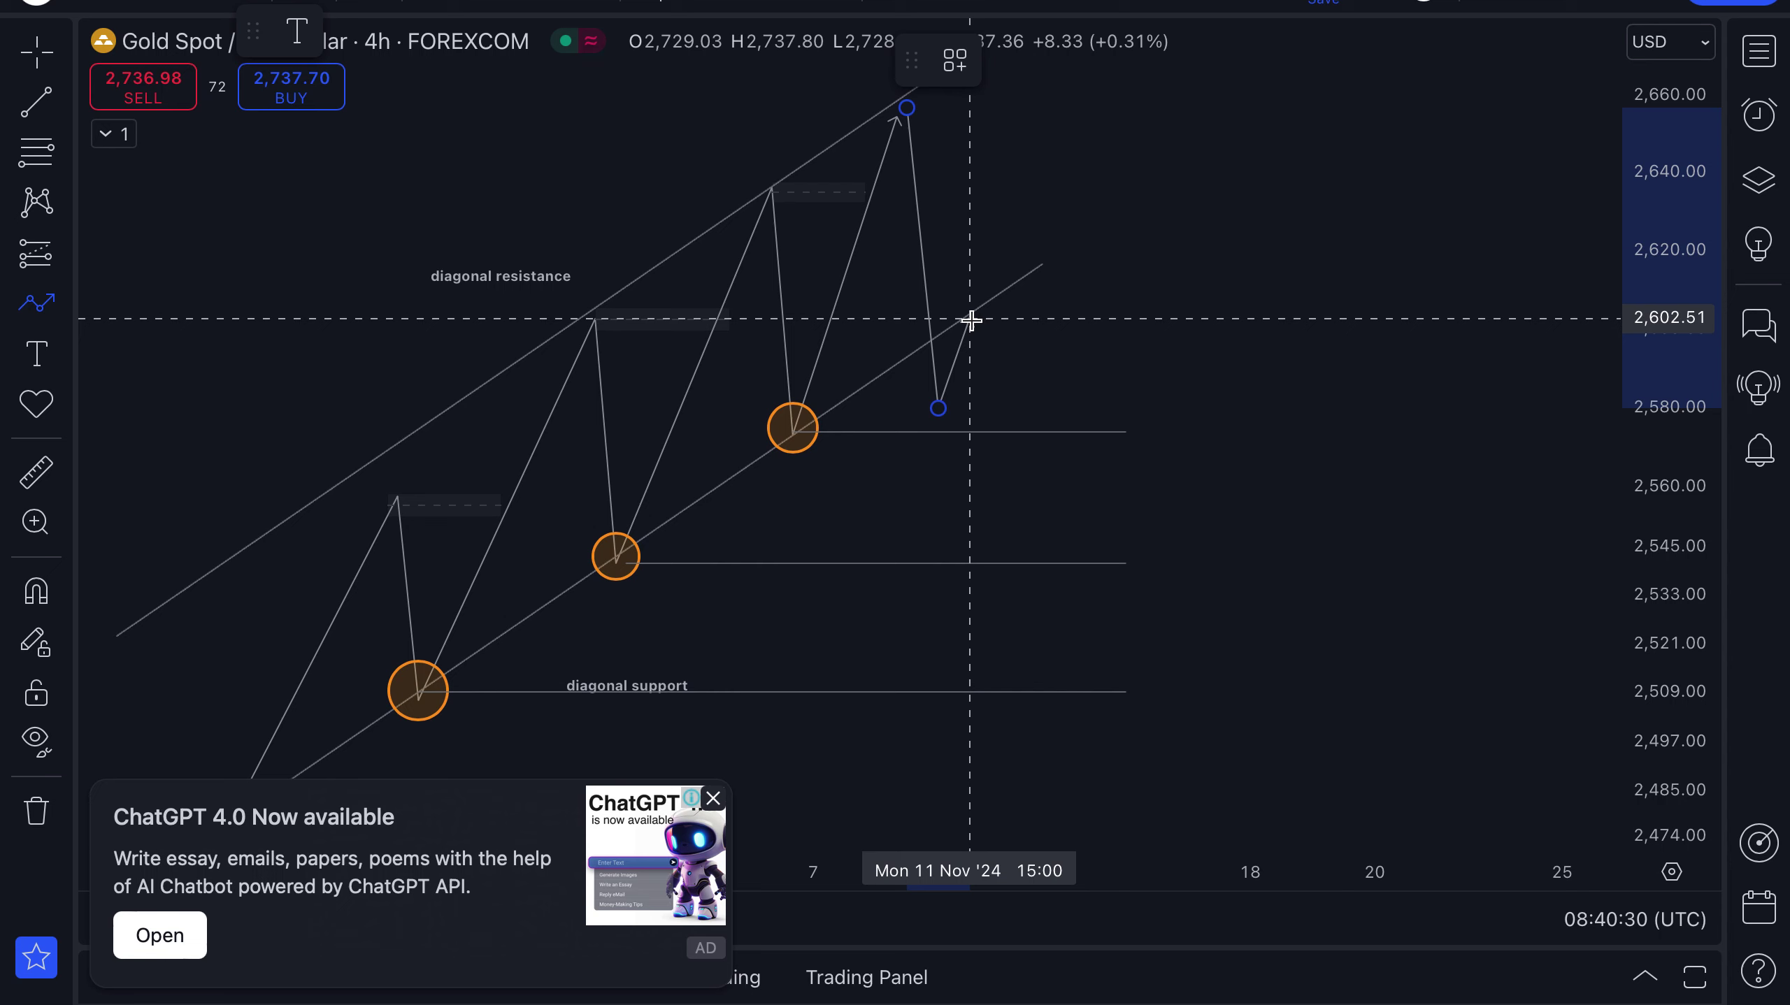
pyautogui.click(970, 319)
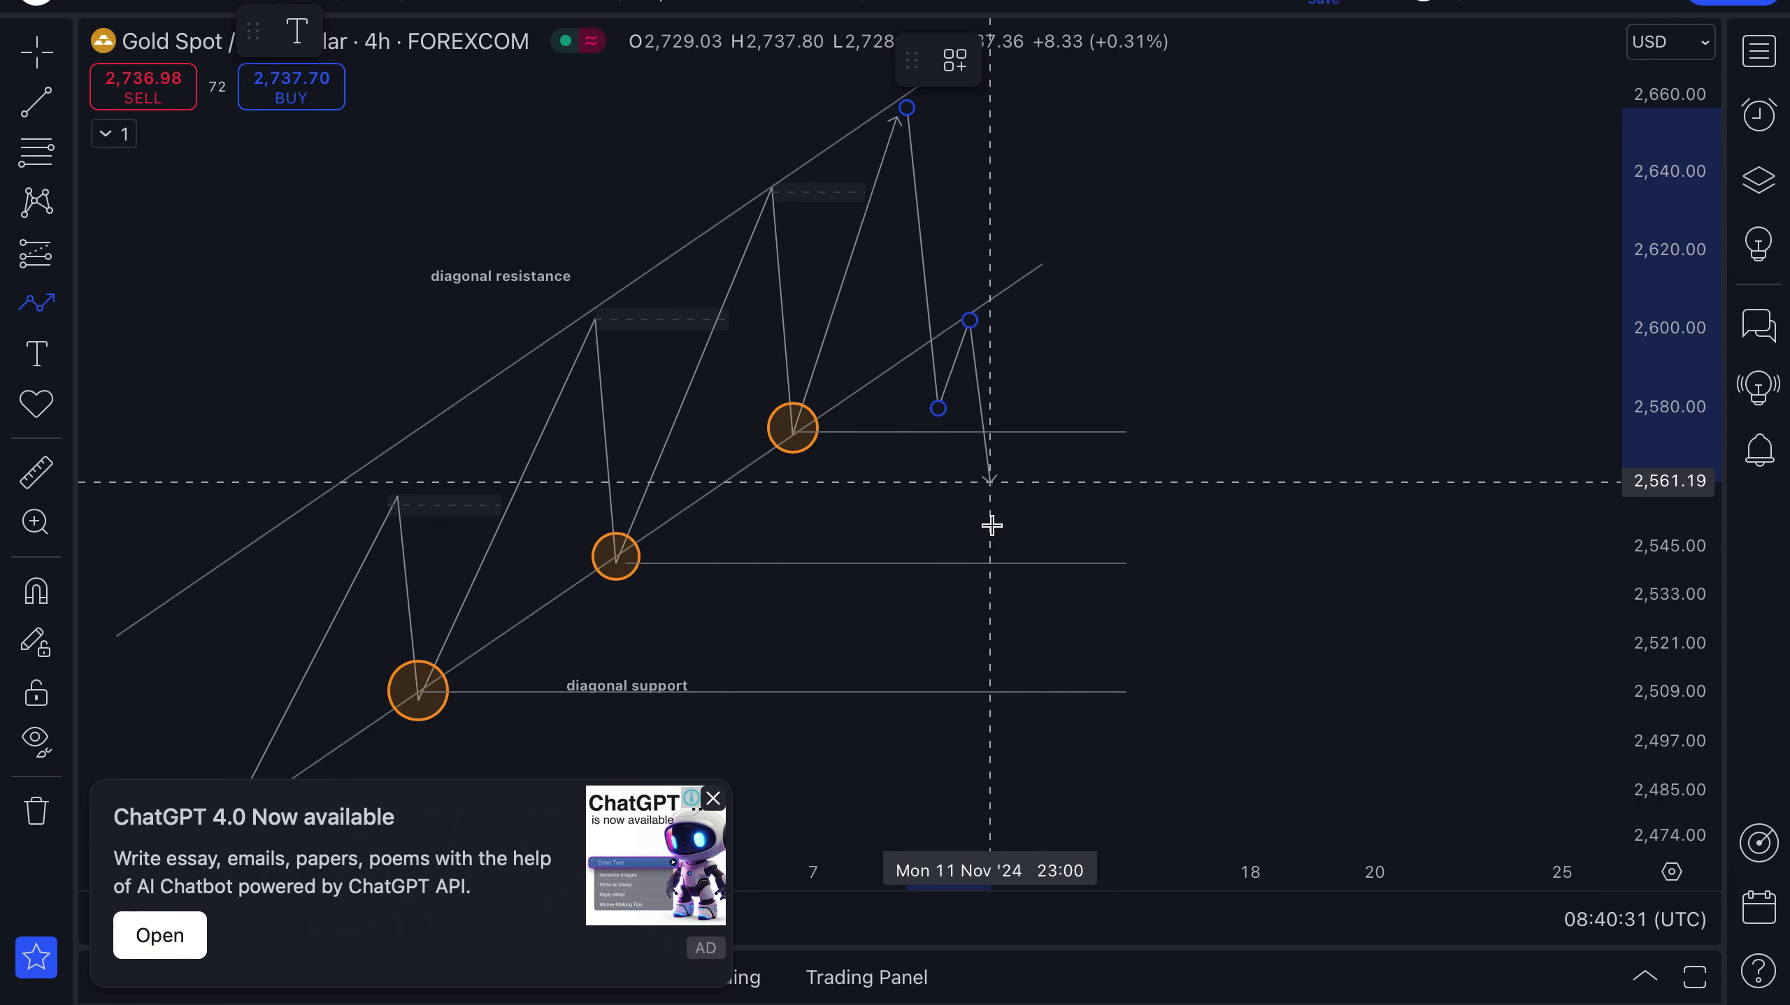
# Step: Continue the path down through about 2,539, up to 2,569, down to 2,508, up to 2,535, and end it at about 2,482
pyautogui.click(988, 568)
pyautogui.click(1048, 530)
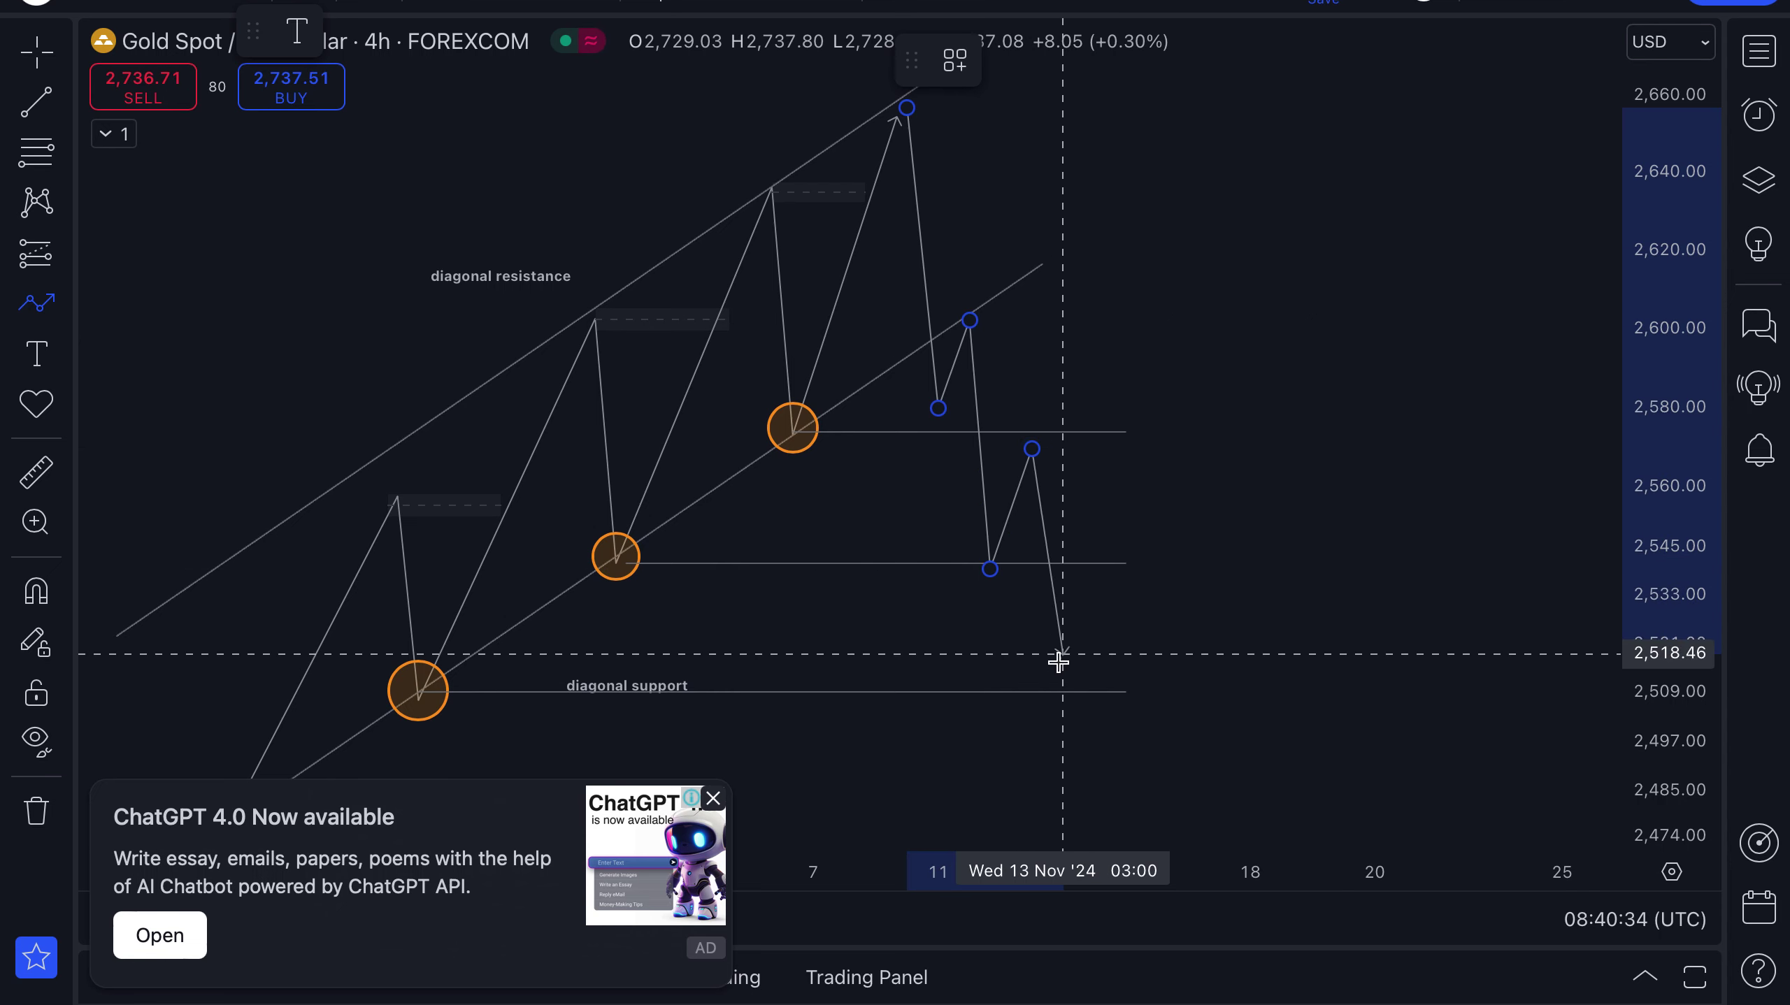
pyautogui.click(1069, 662)
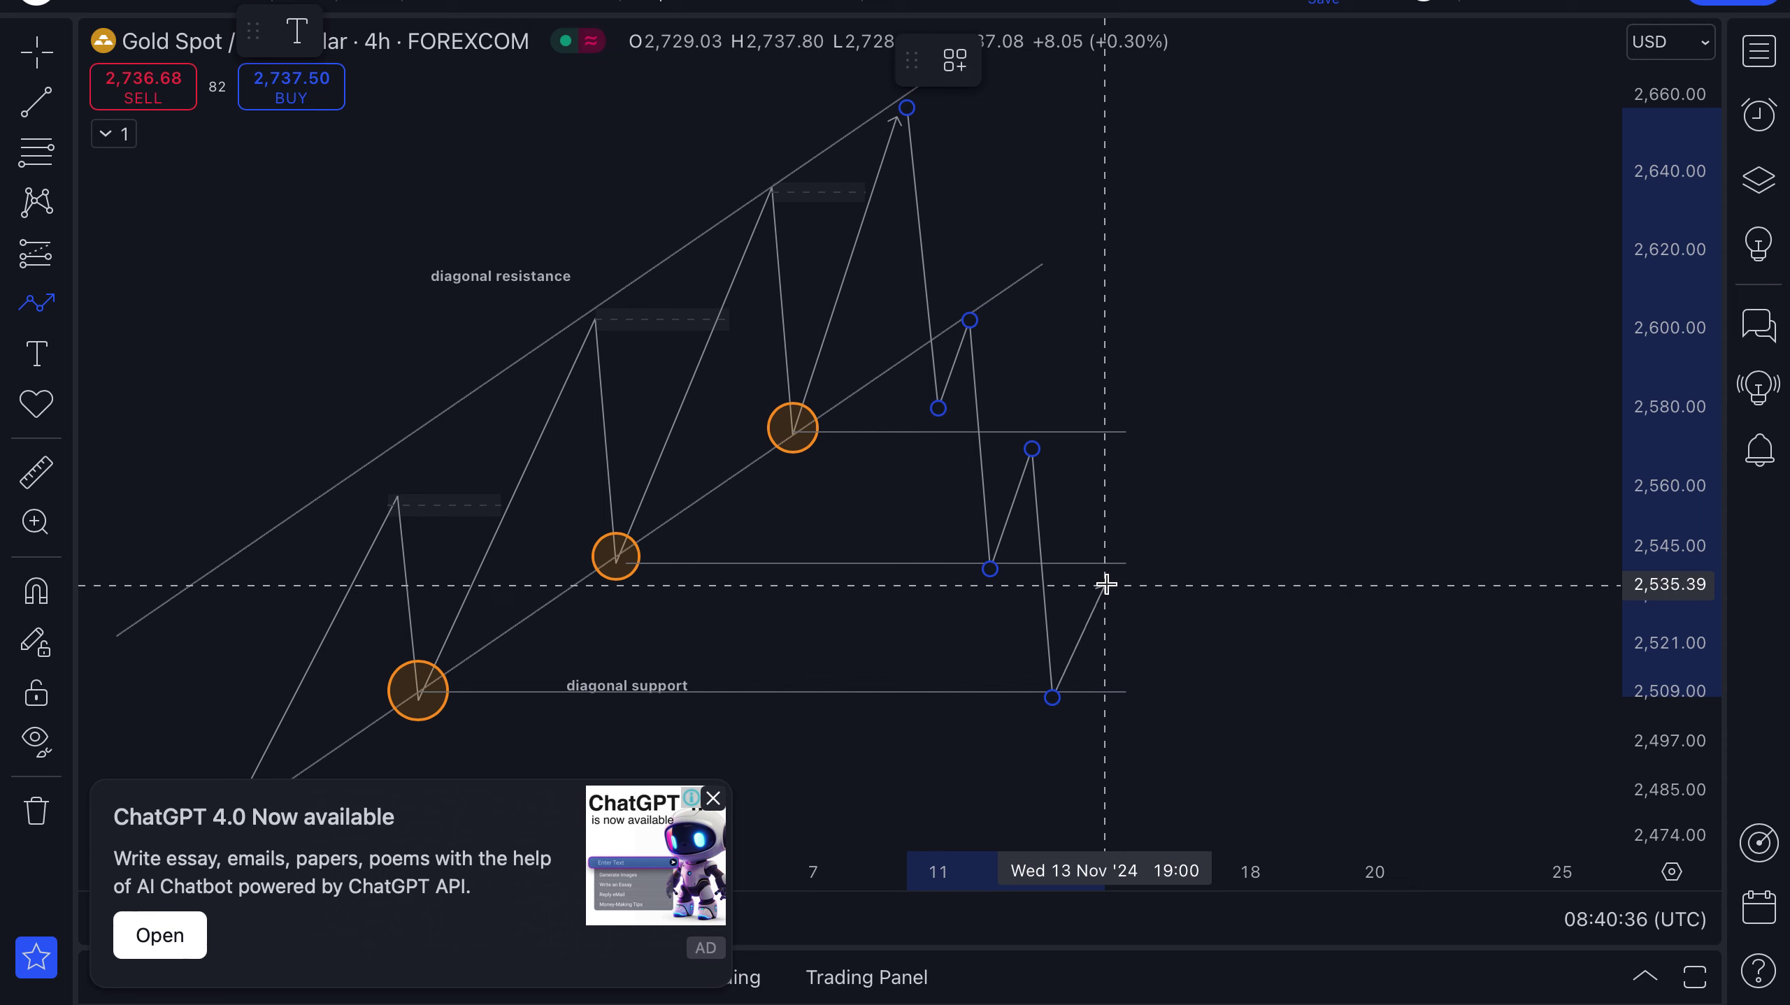
pyautogui.click(1127, 701)
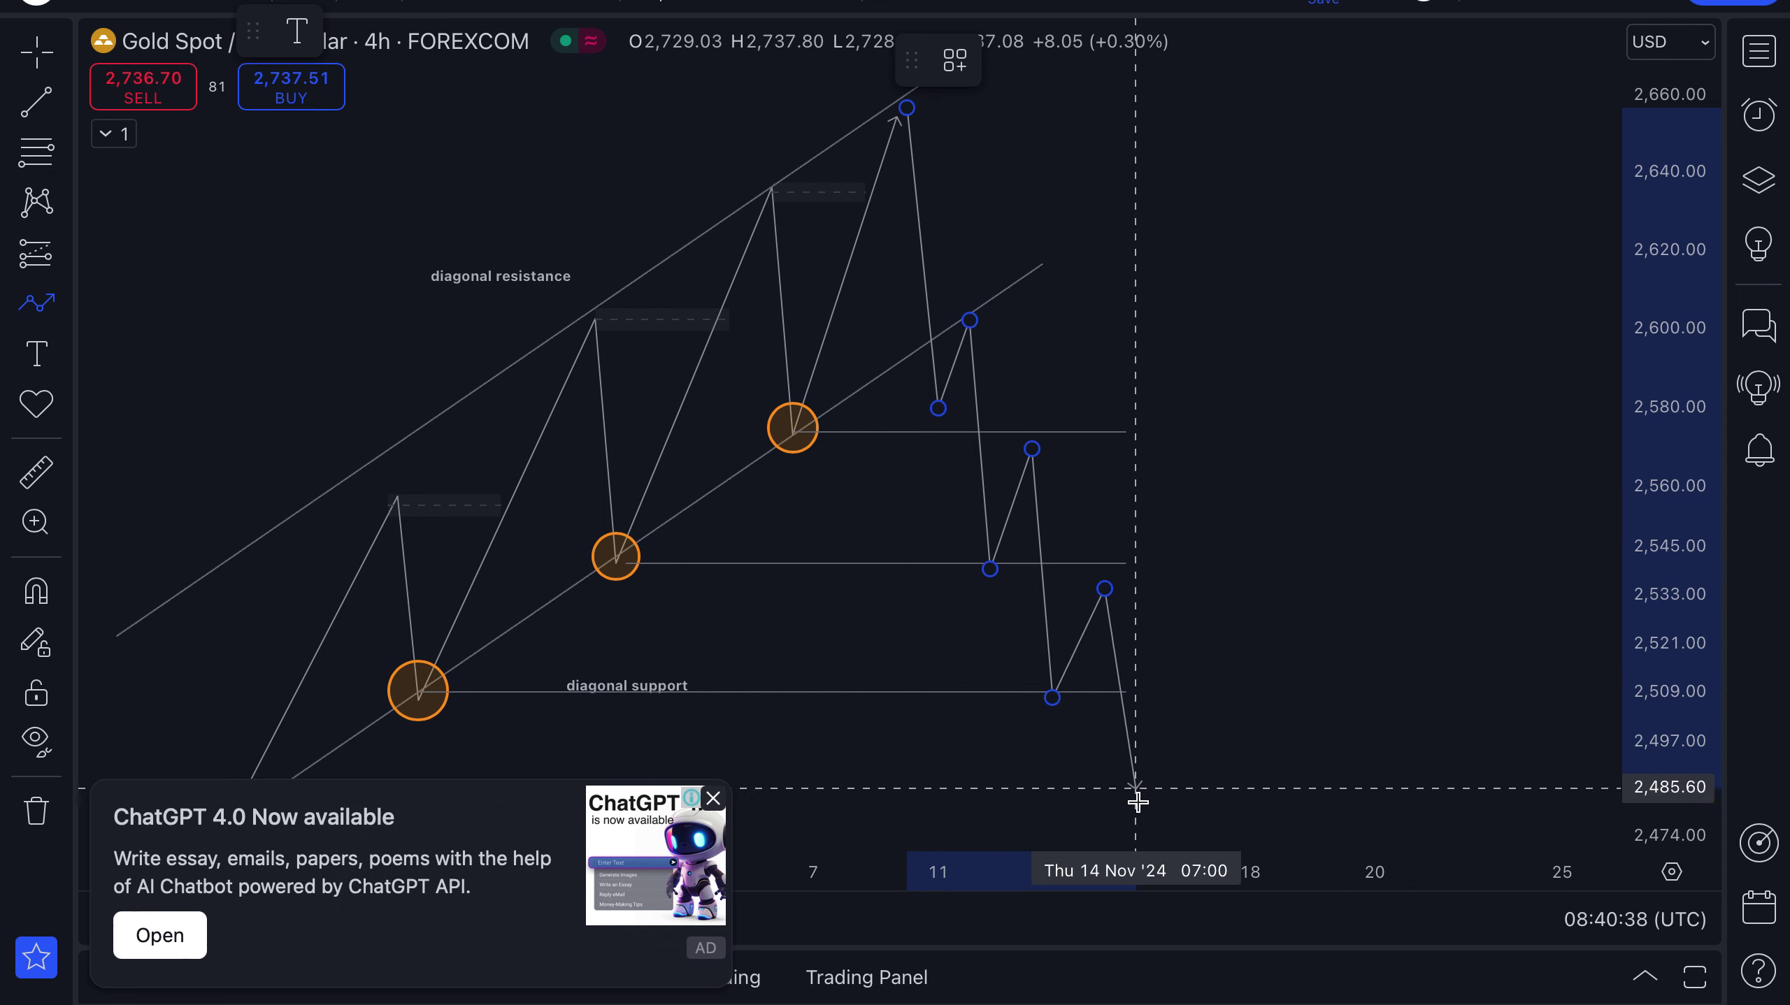
pyautogui.doubleClick(1136, 801)
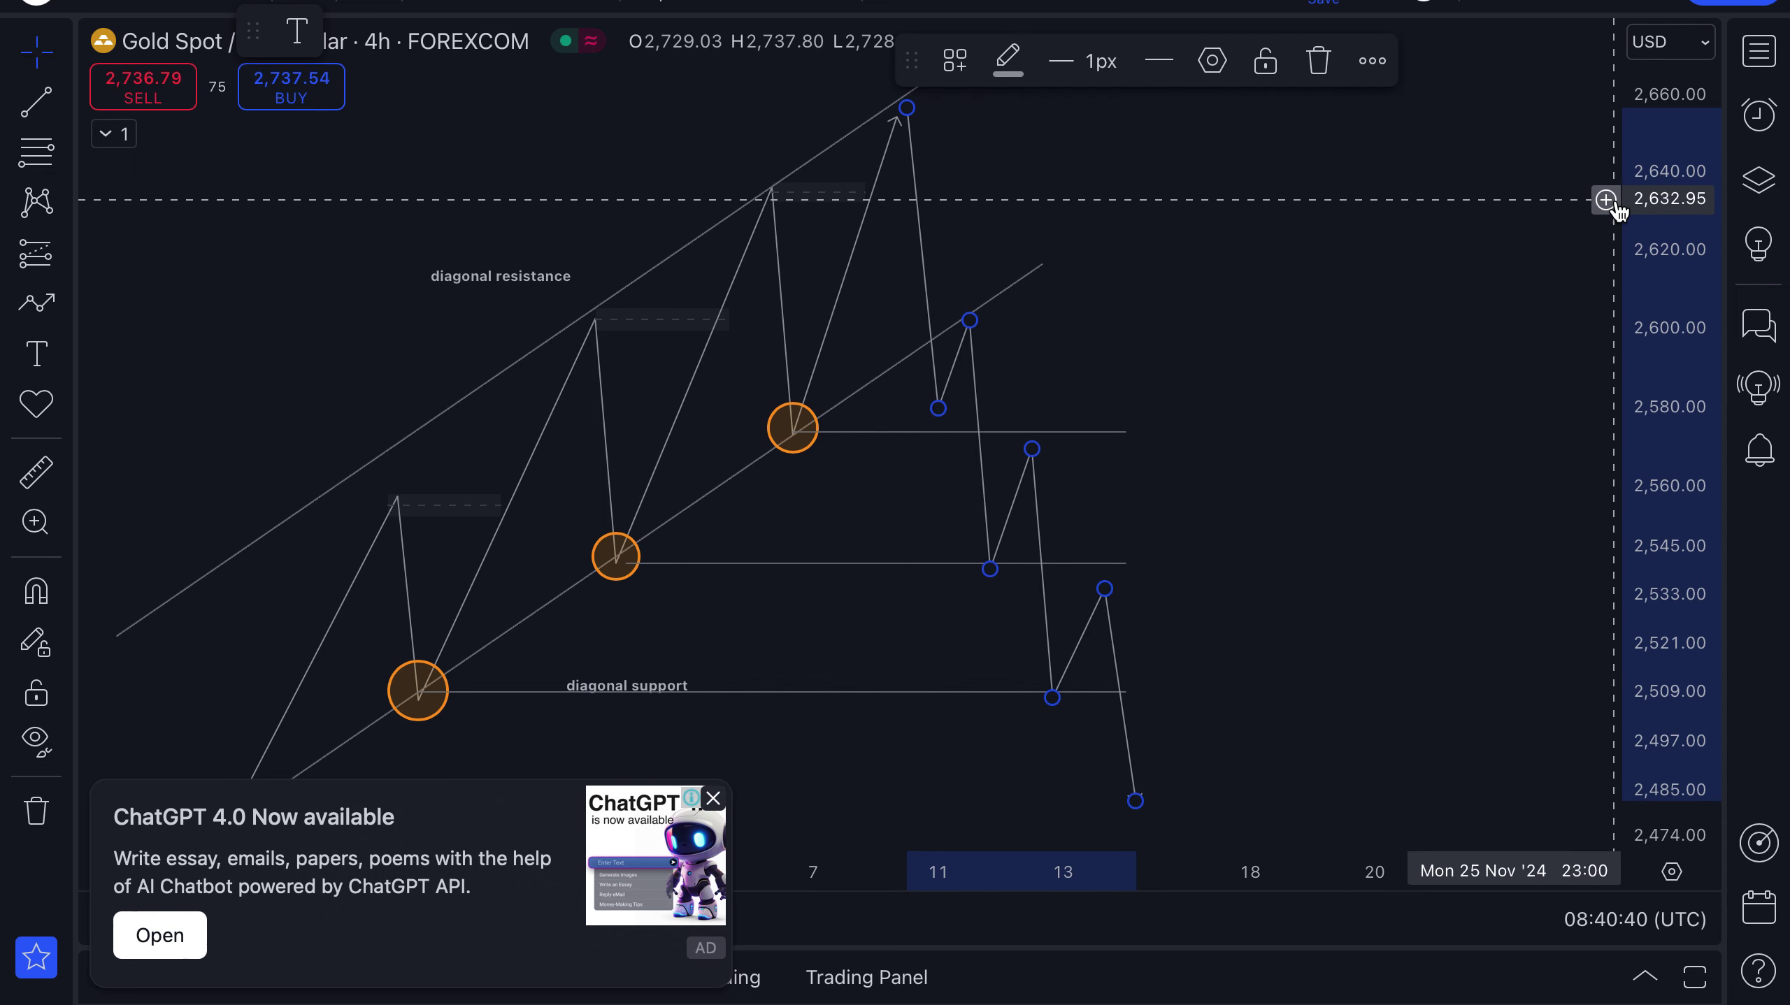
# Step: Draw a descending trend line from the peak at about 2,660 on 8 November to about 2,469 on 15 November
pyautogui.moveTo(1669, 211); pyautogui.dragTo(1711, 620)
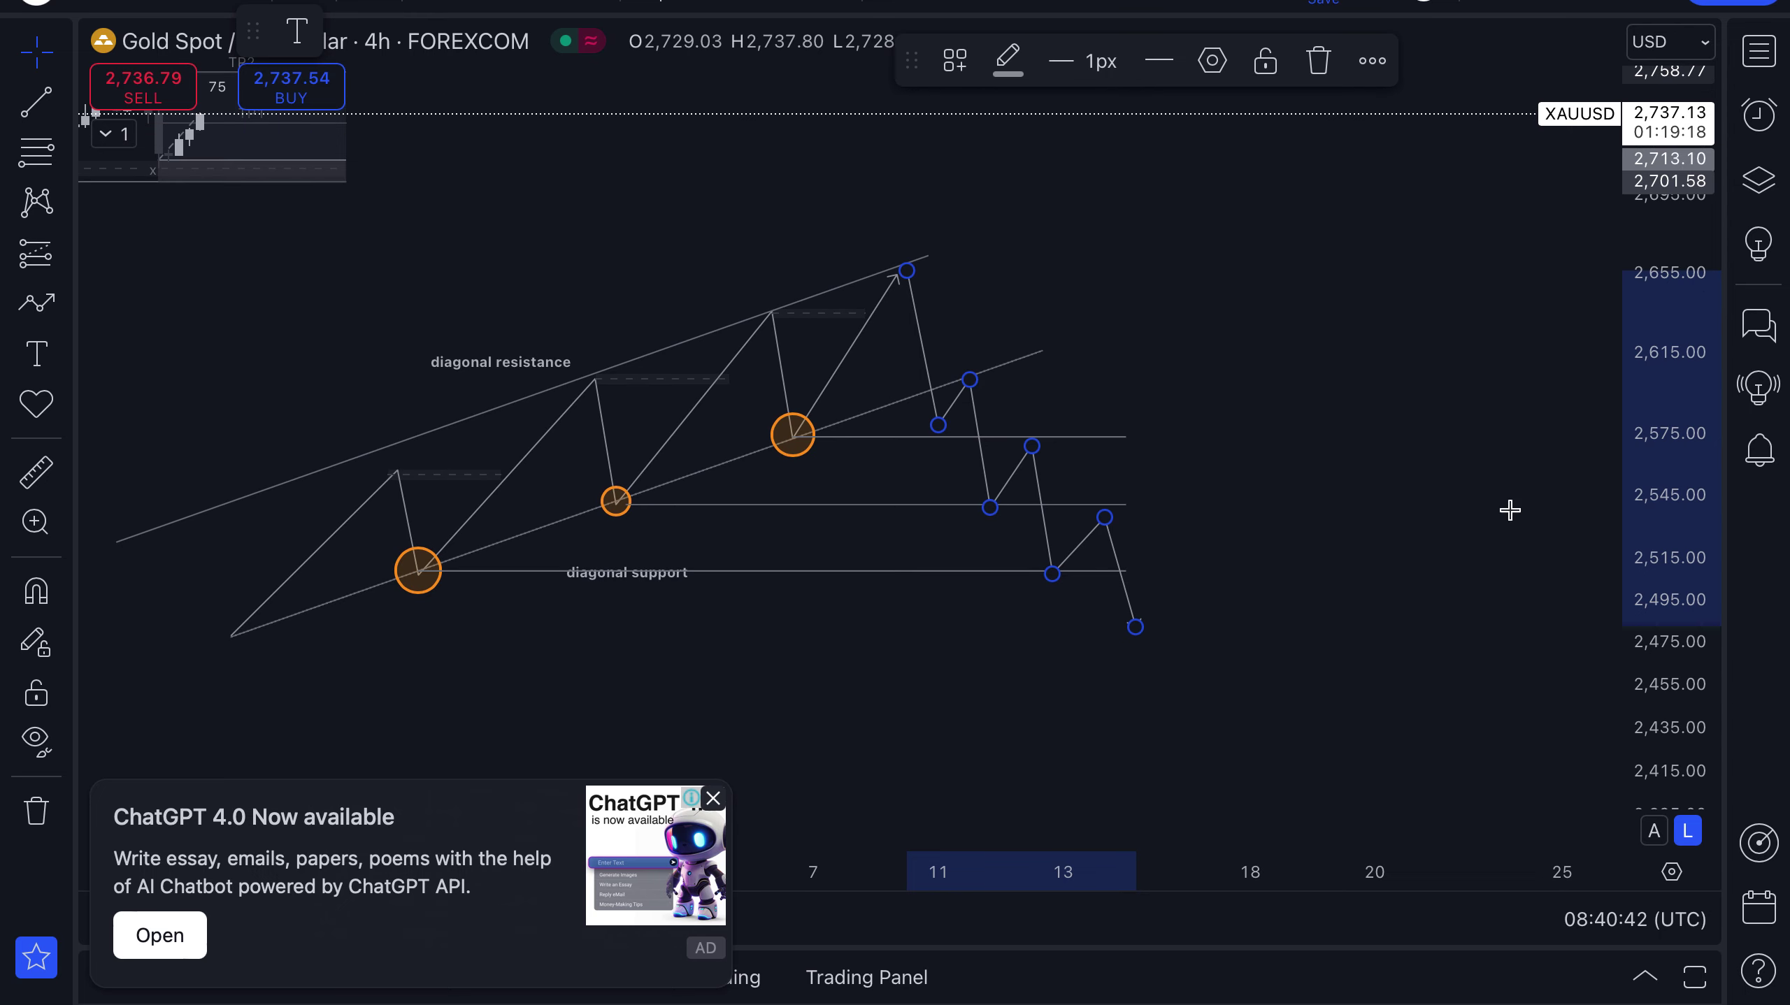
pyautogui.click(35, 107)
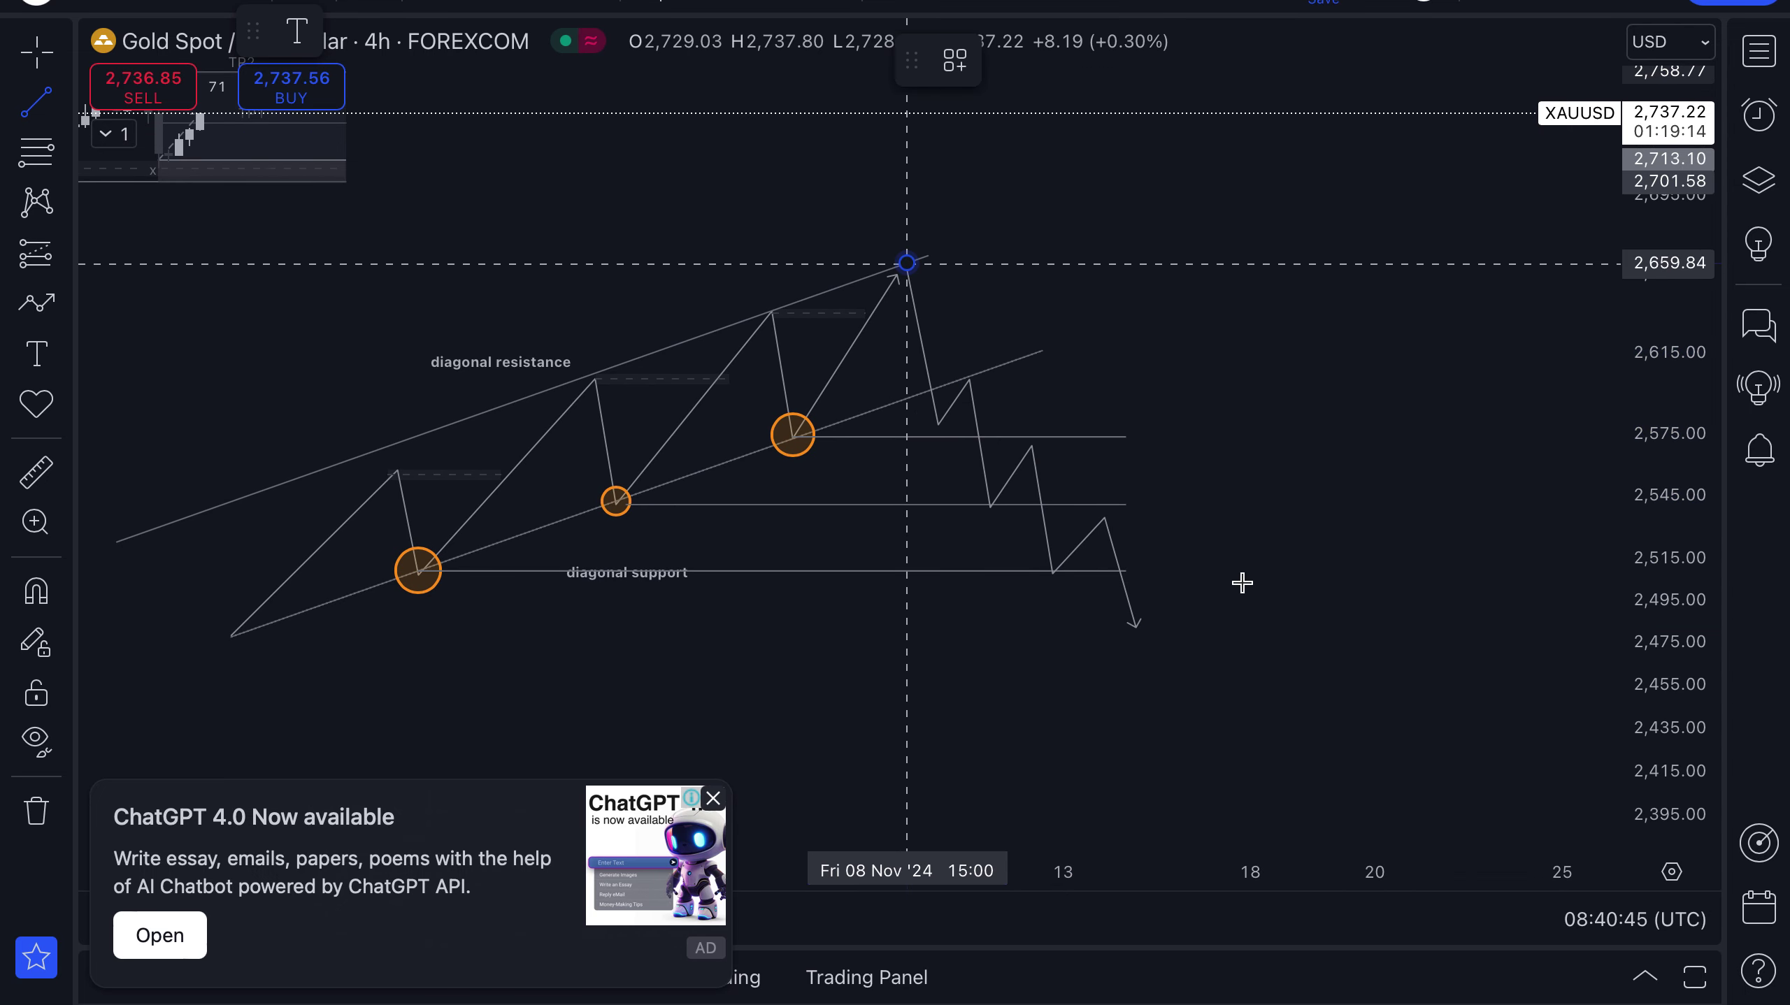
pyautogui.click(1213, 657)
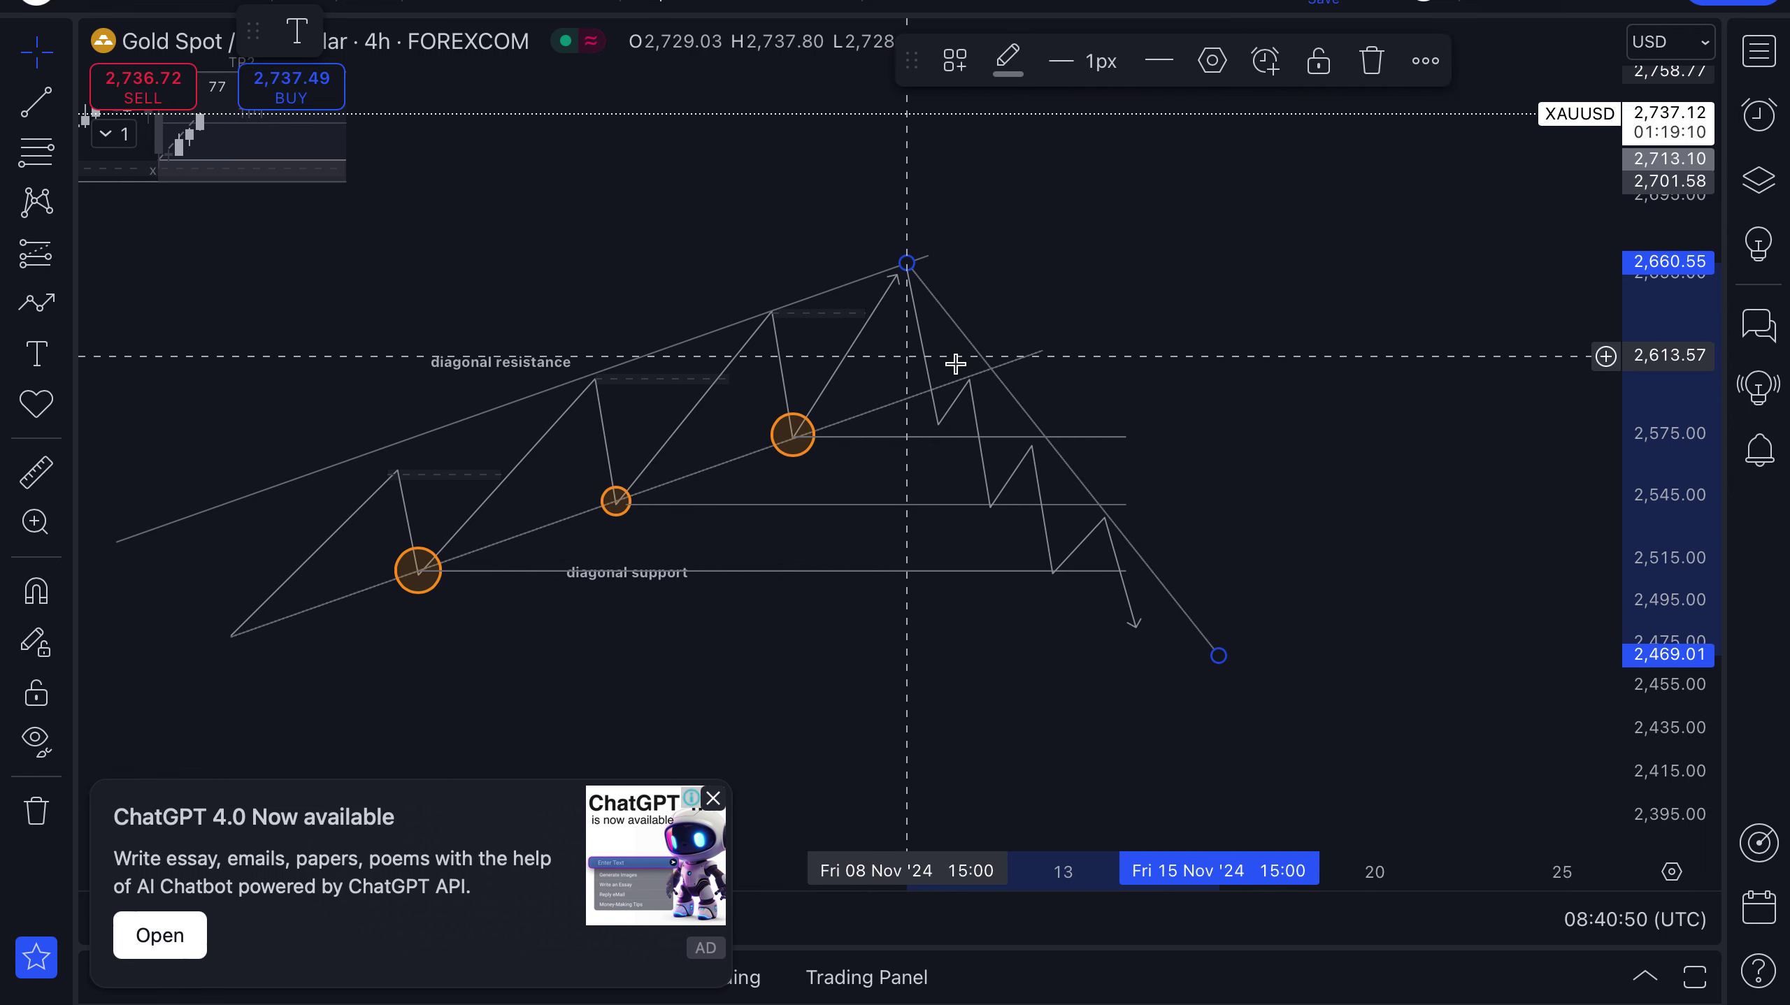
# Step: Raise the falling path's first two lower highs onto the descending trend line, at about 2,616 and 2,580
pyautogui.click(980, 366)
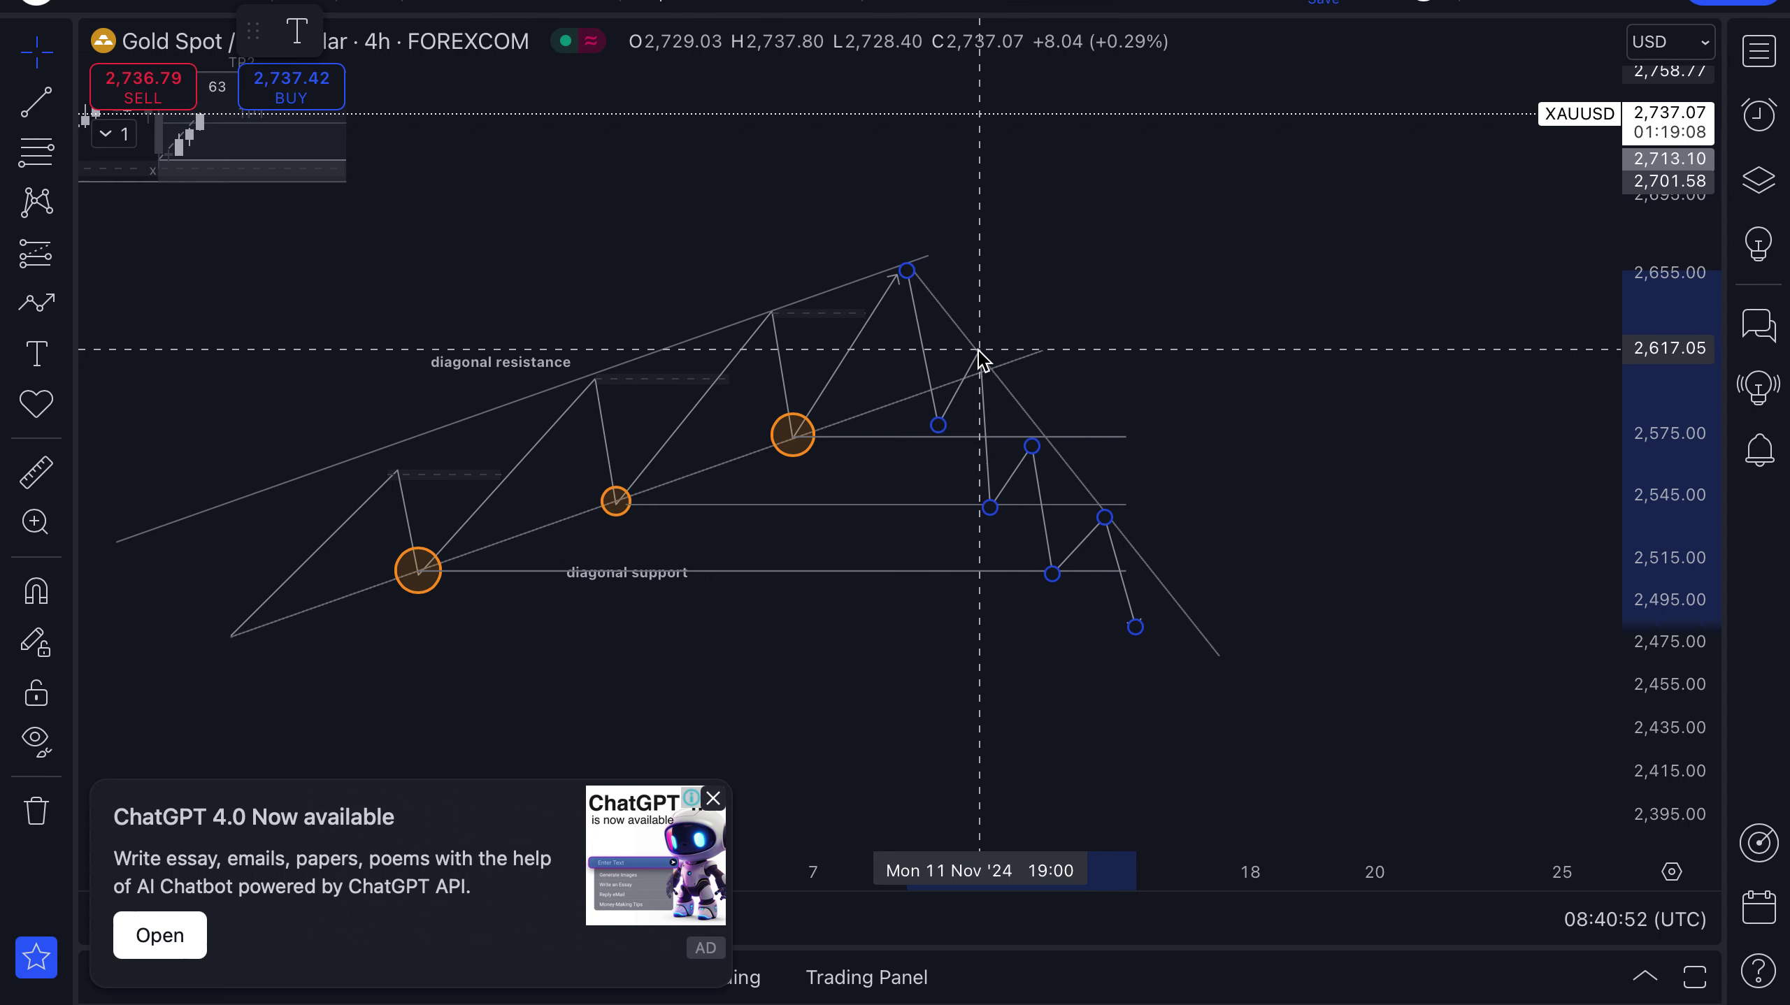
pyautogui.click(978, 361)
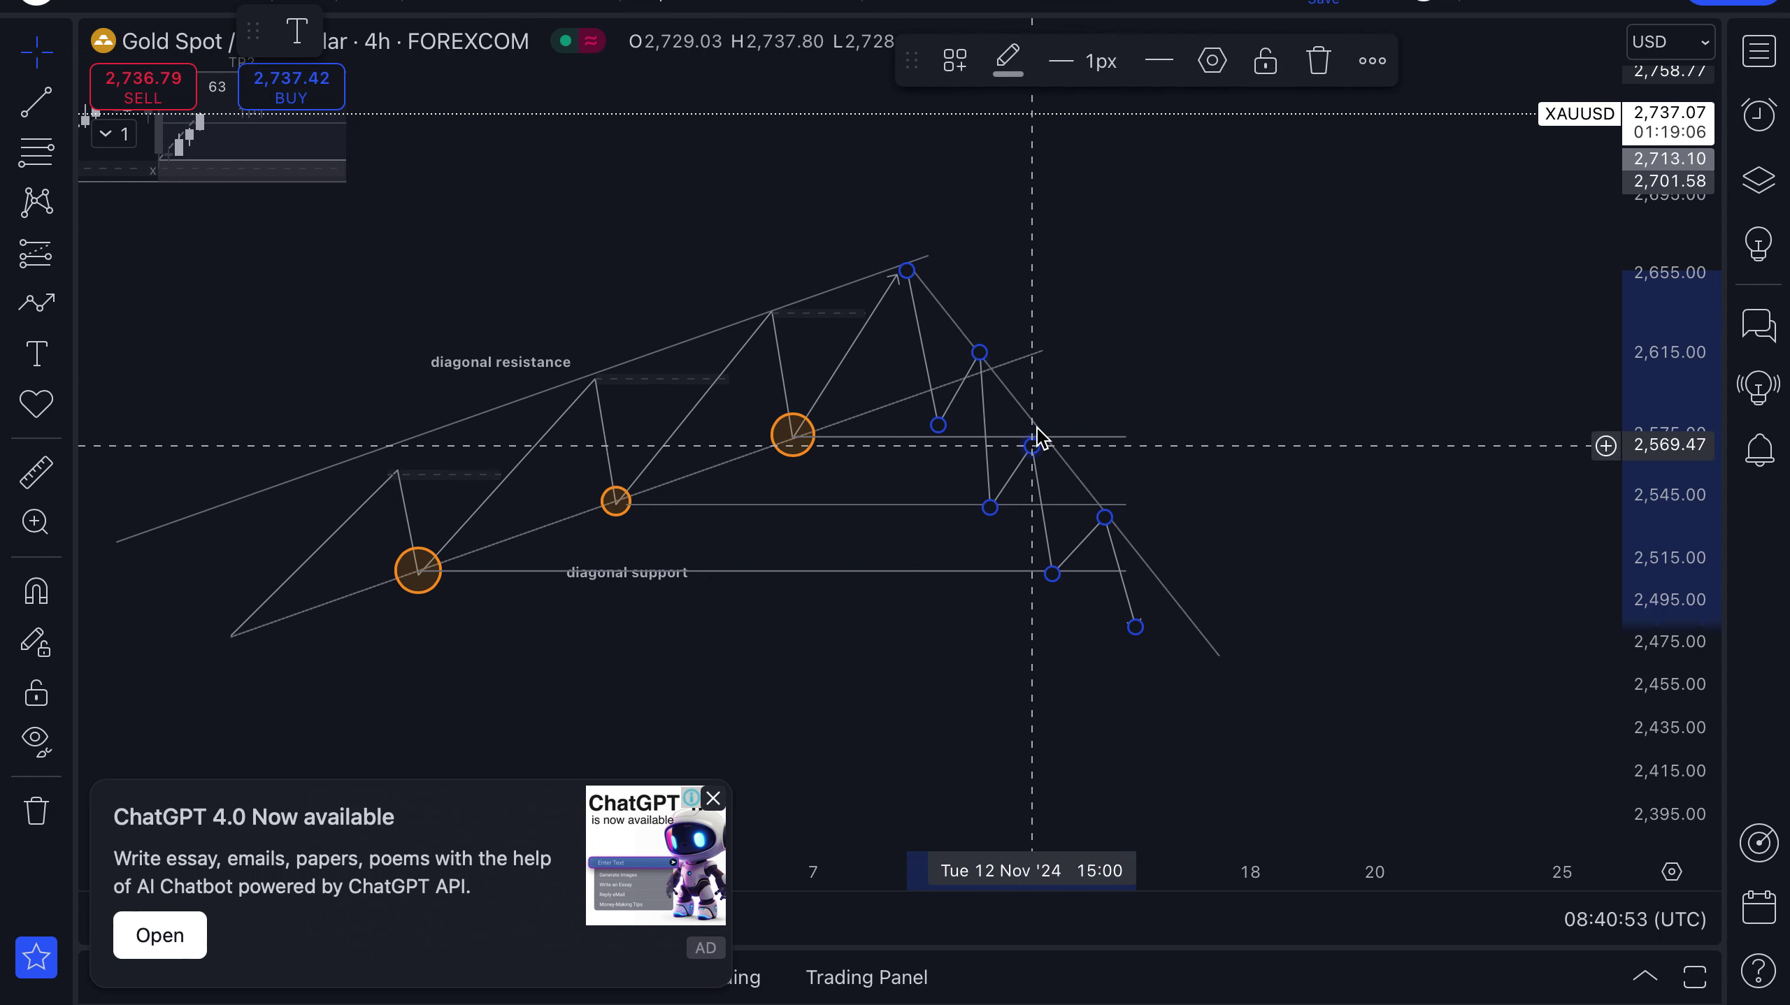
pyautogui.moveTo(1031, 445); pyautogui.dragTo(1031, 427)
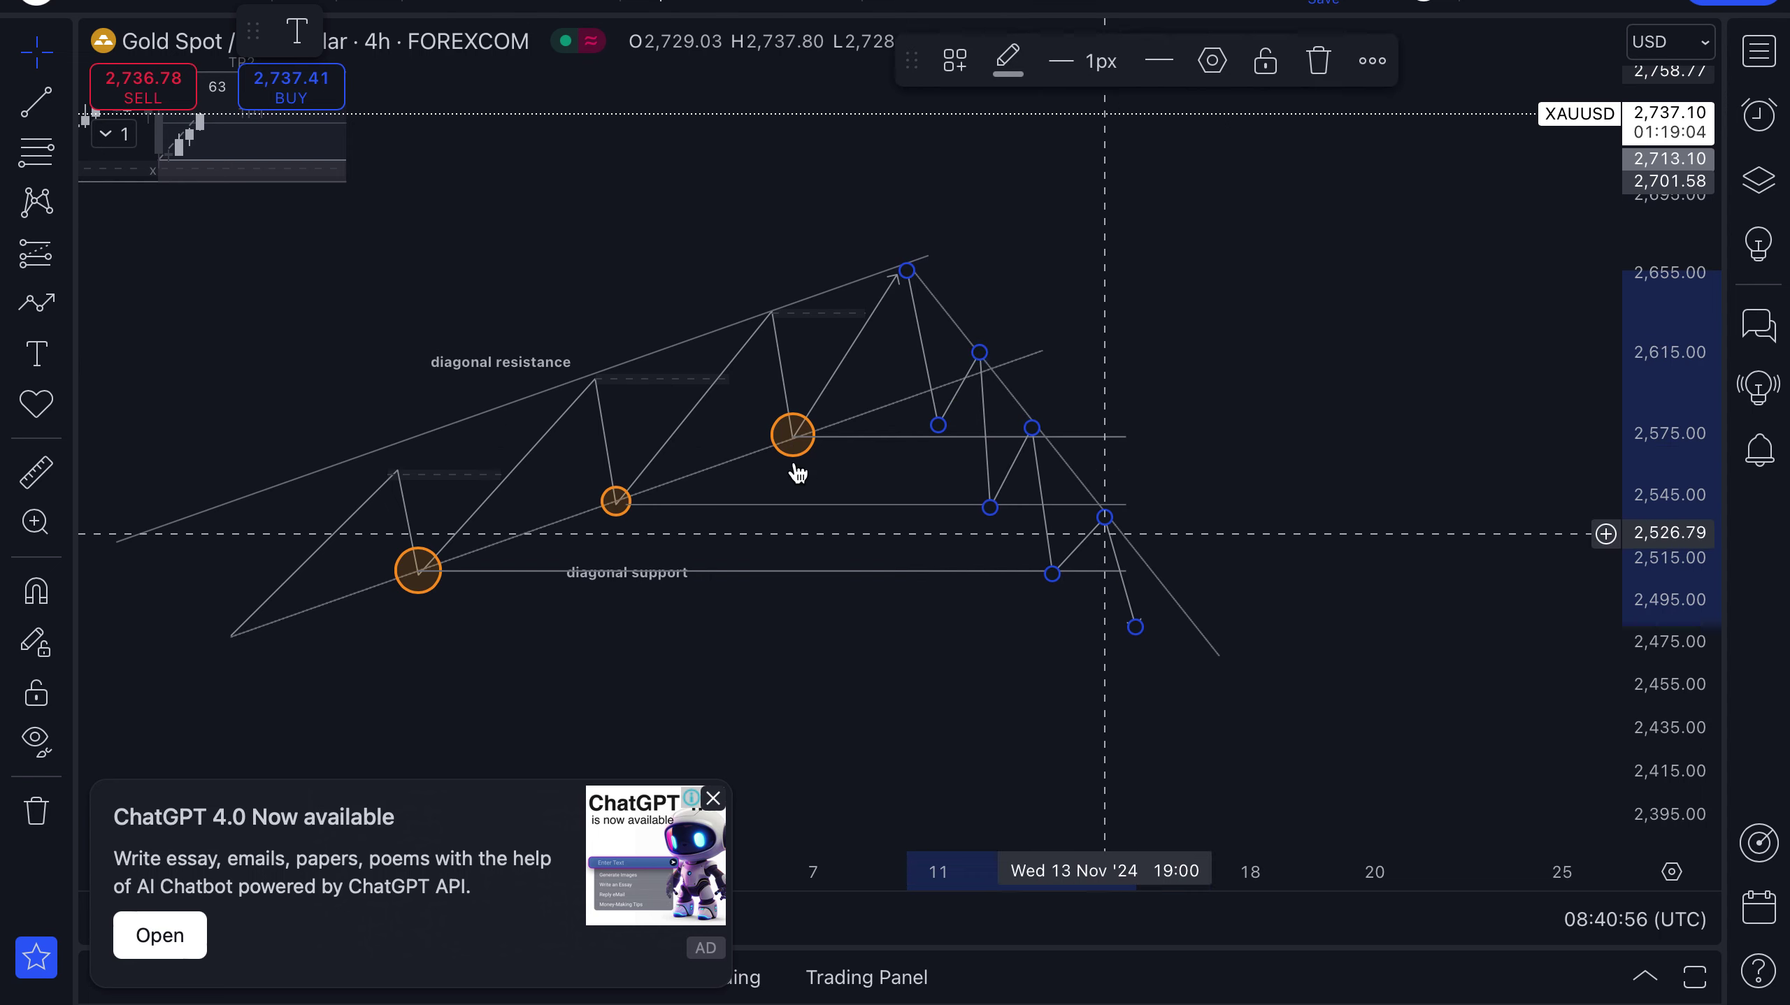
# Step: Draw a small circle around the falling path's first lower high at about 2,616
pyautogui.click(67, 387)
pyautogui.click(70, 355)
pyautogui.click(71, 307)
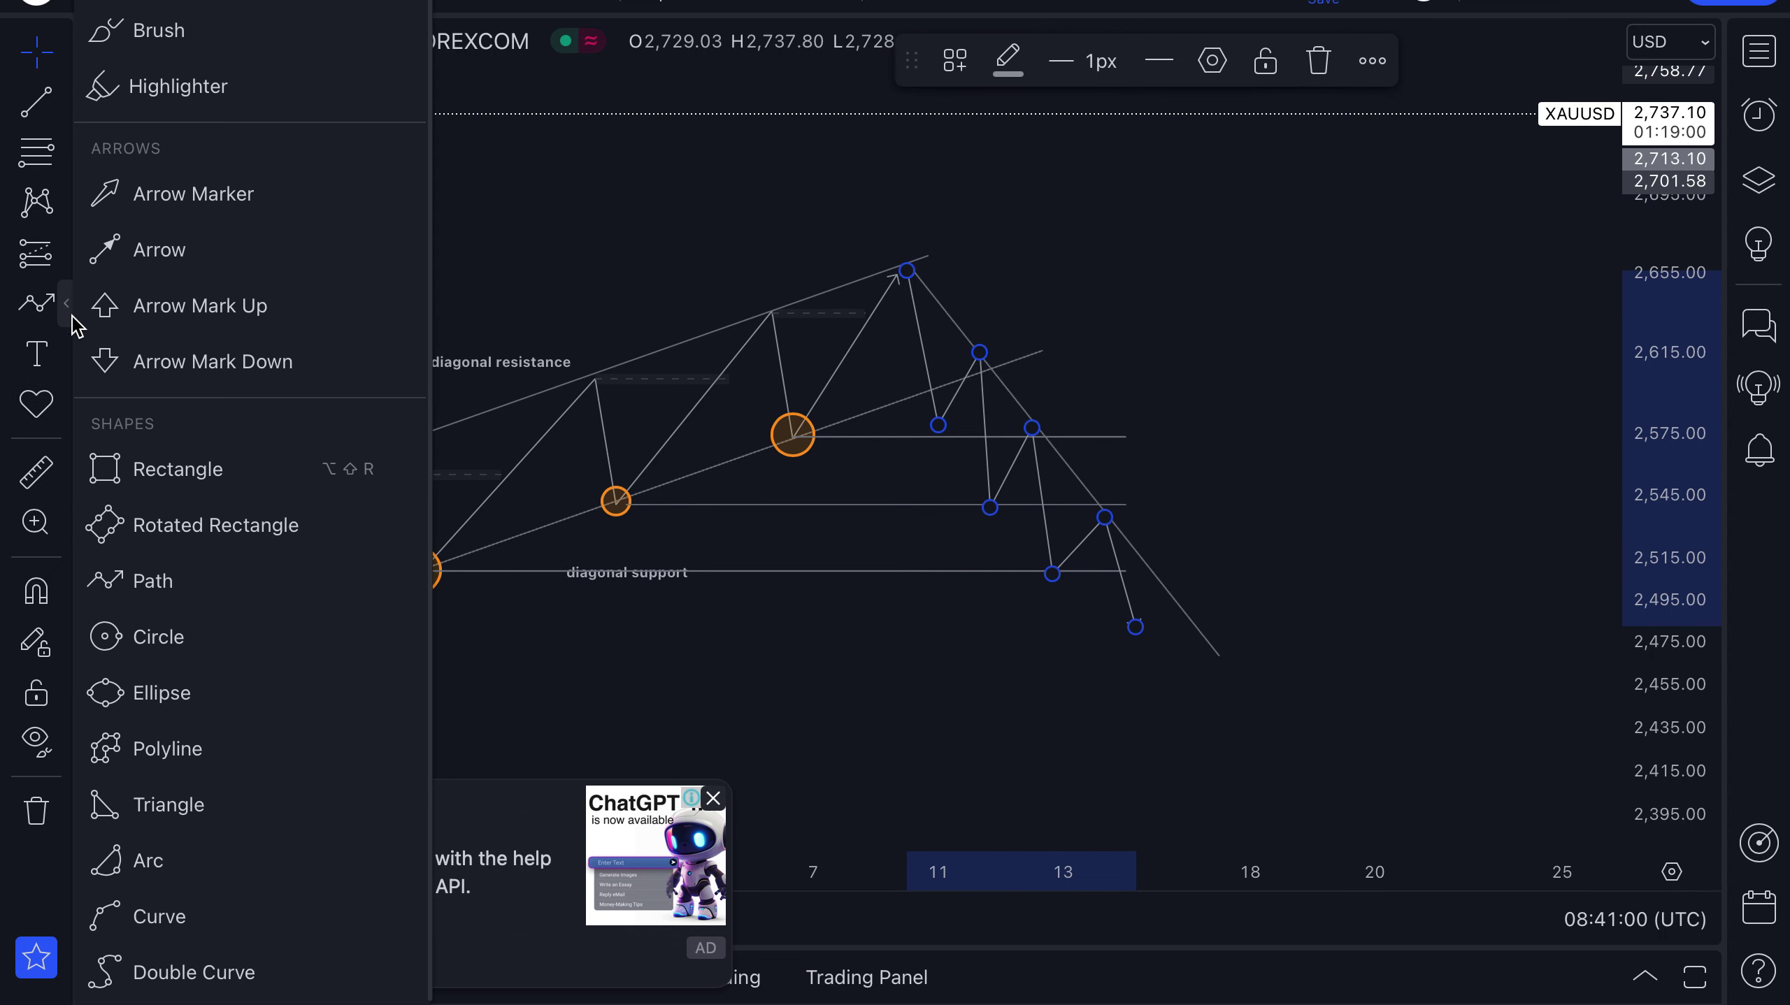
pyautogui.click(166, 637)
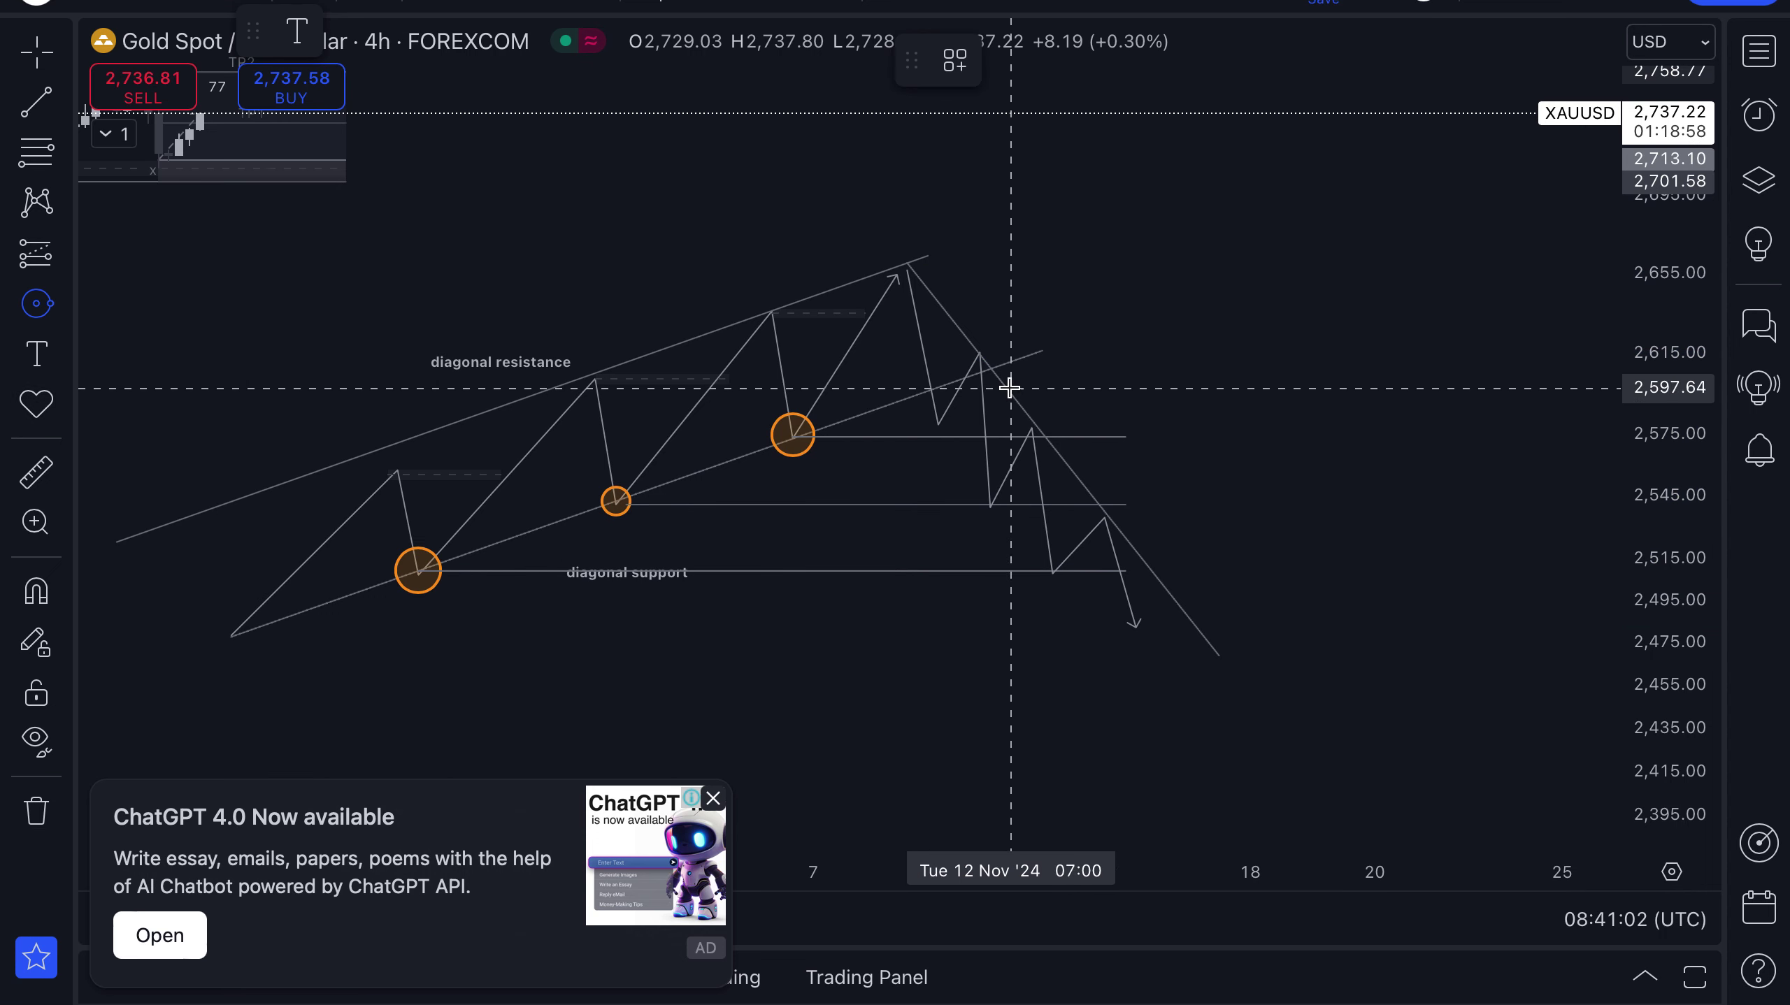
pyautogui.click(984, 376)
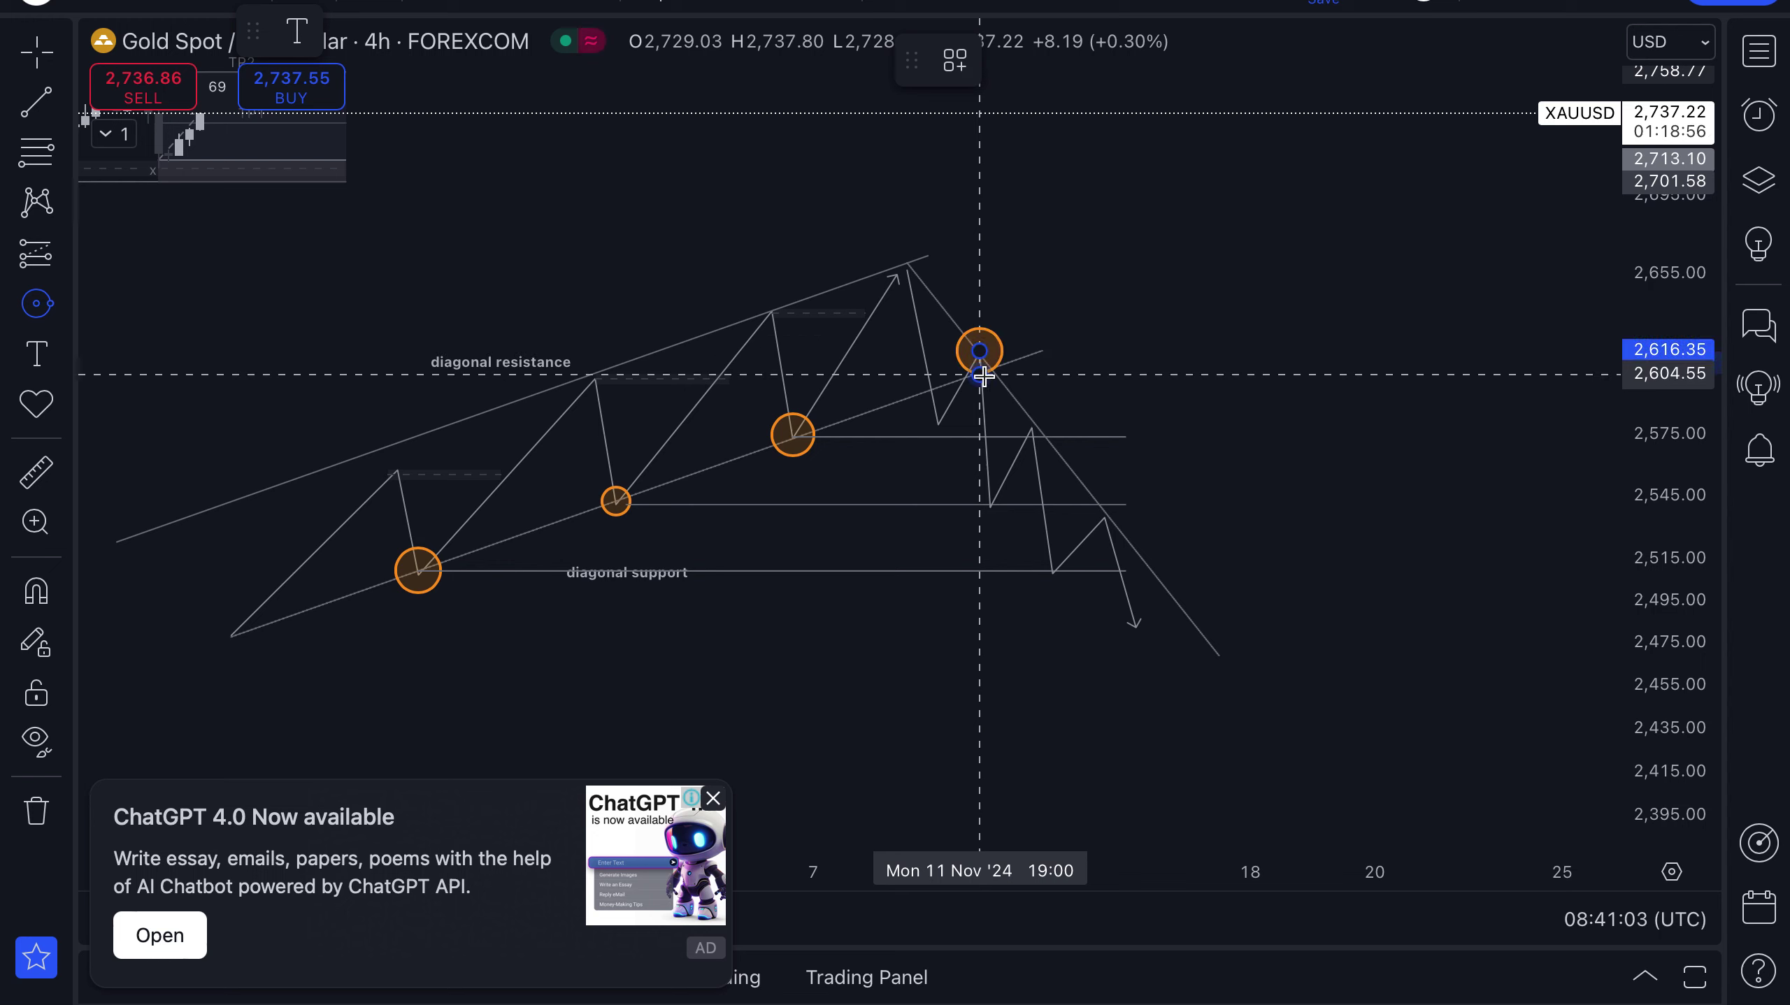
pyautogui.click(984, 376)
# Step: Draw small circles around the falling path's second and third lower highs at about 2,580 and 2,535
pyautogui.click(45, 302)
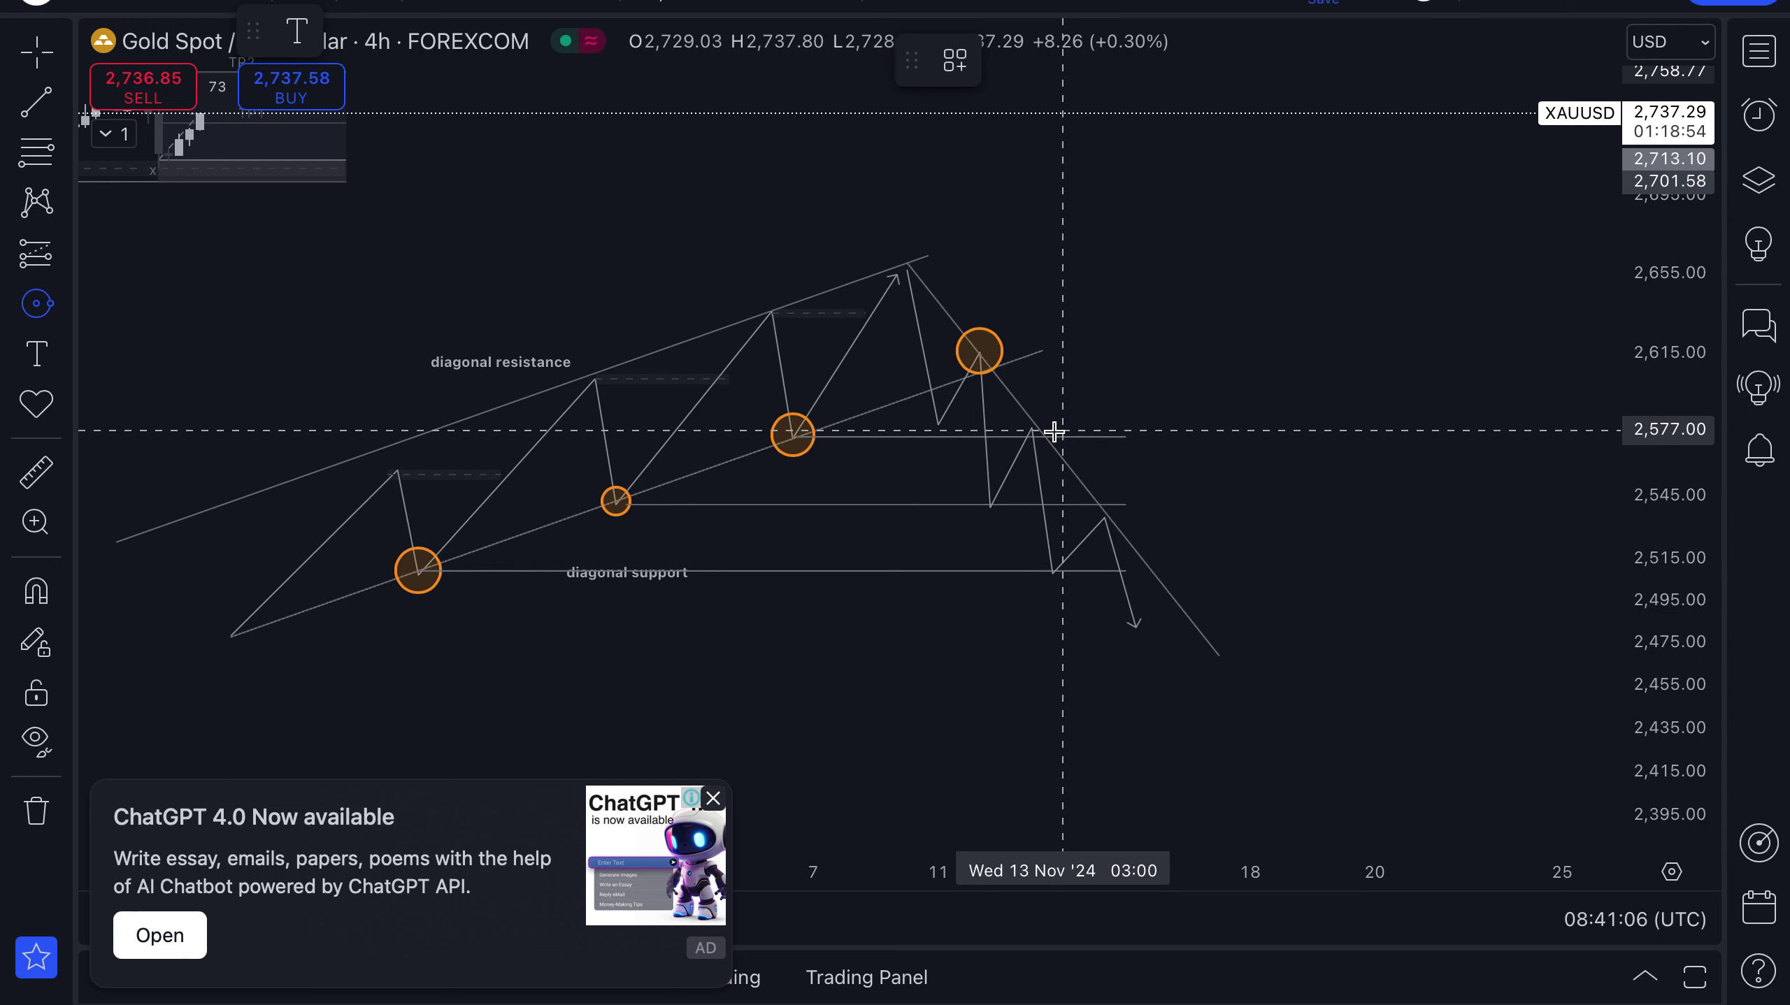
pyautogui.click(1034, 442)
pyautogui.click(1040, 448)
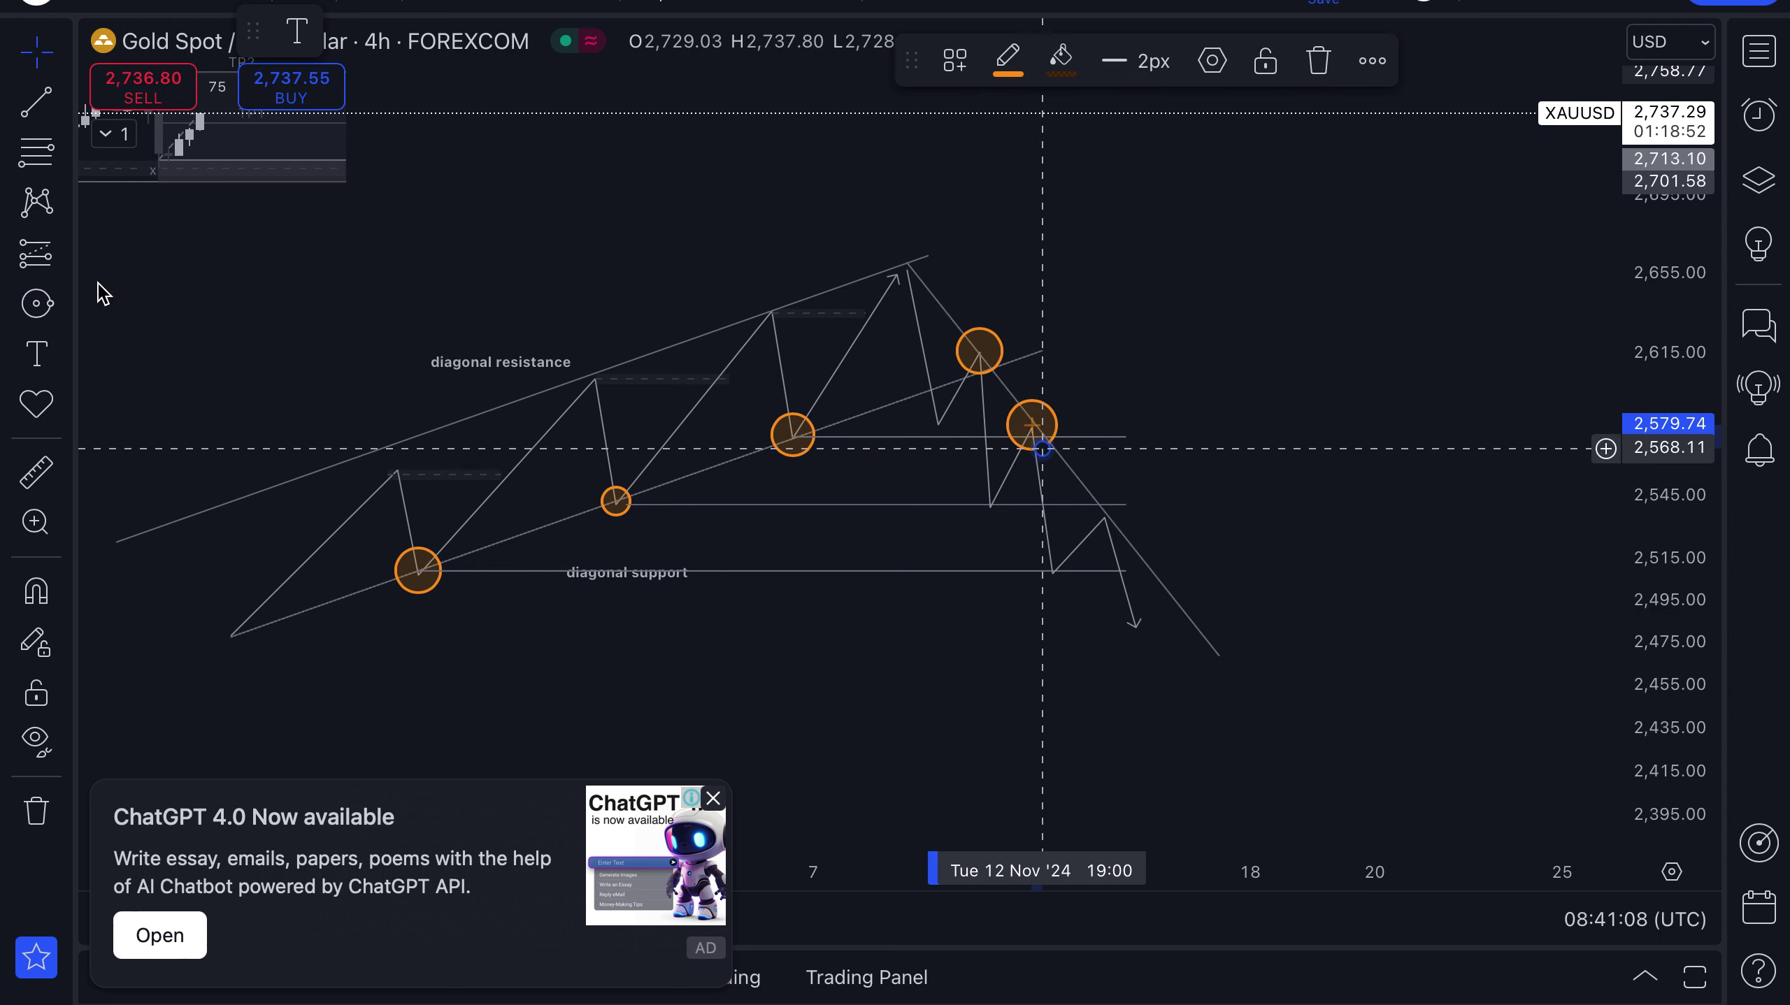
pyautogui.click(36, 303)
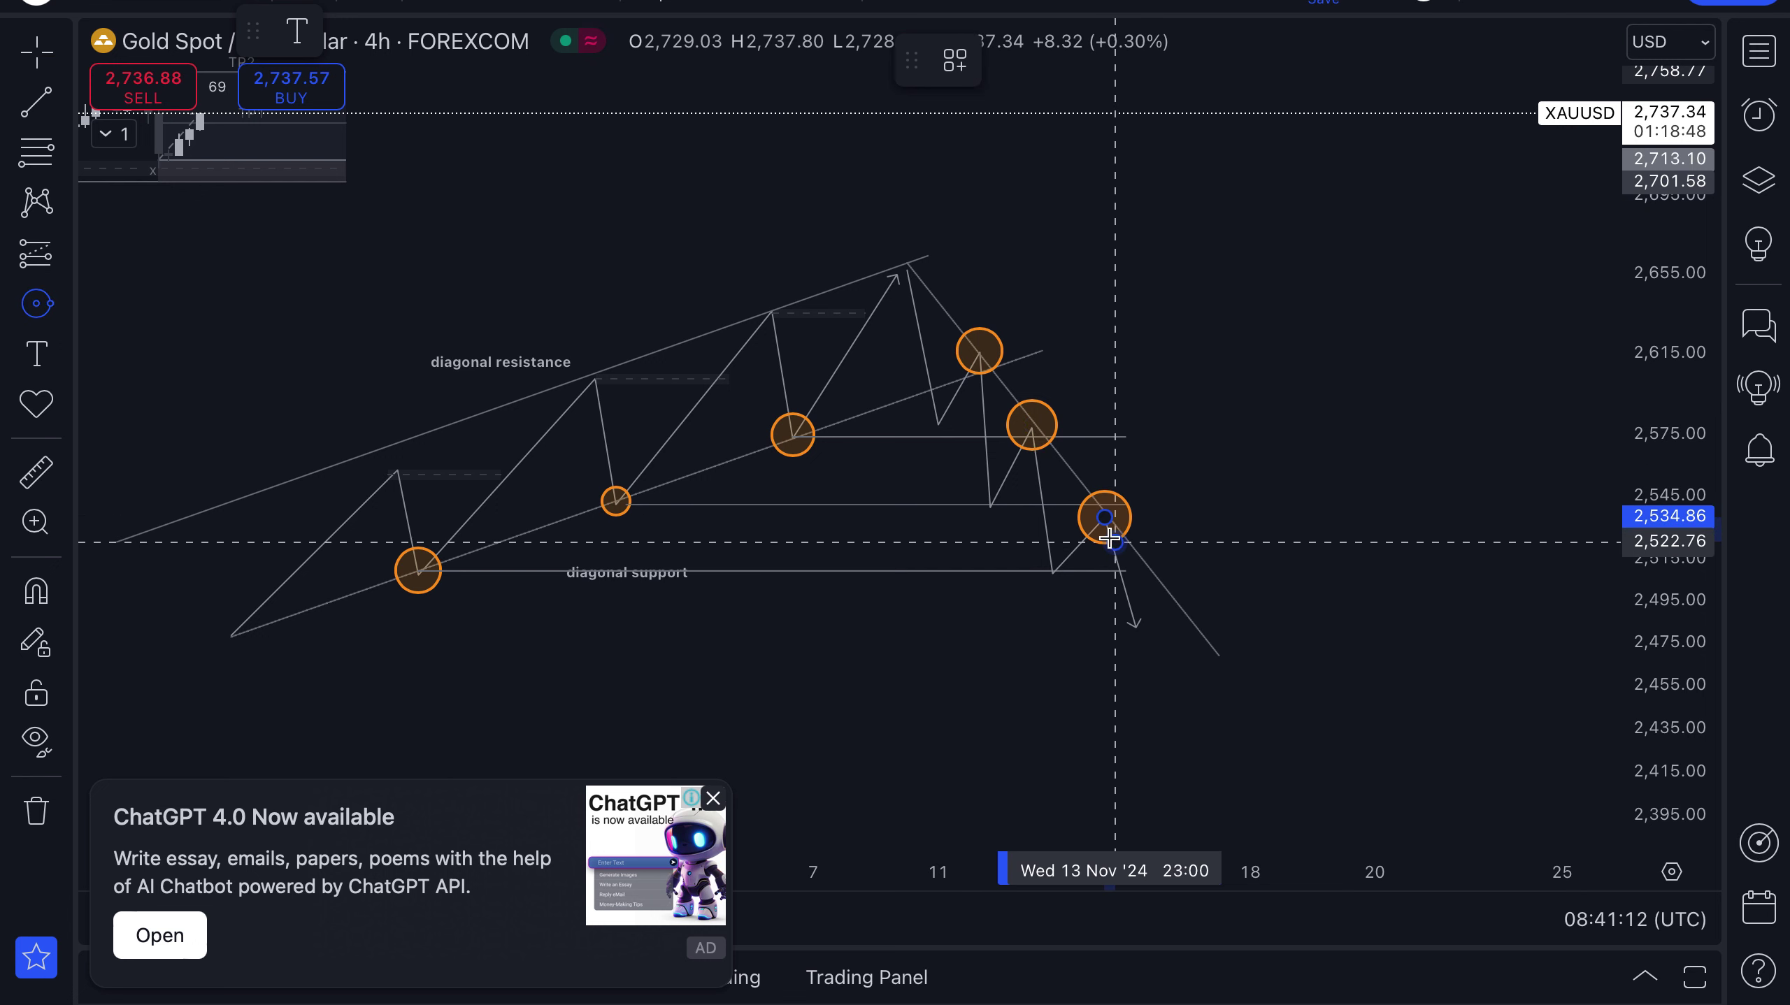
pyautogui.click(1104, 537)
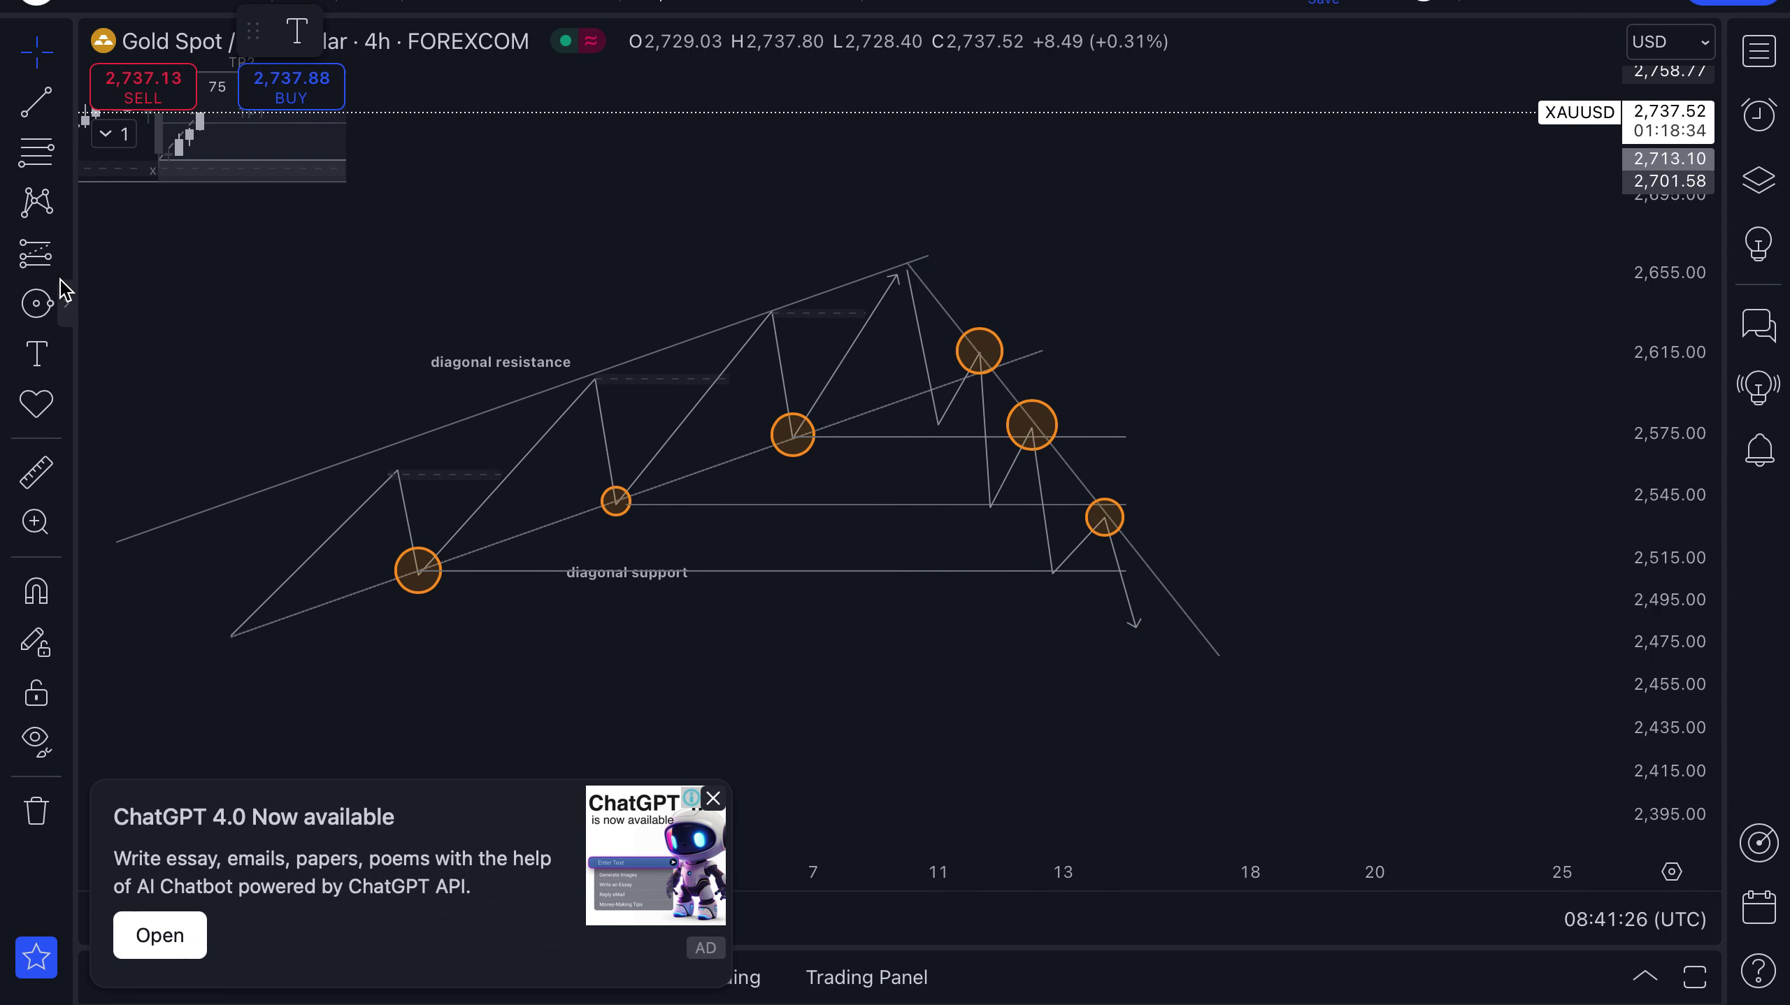
# Step: Draw a thin rectangle at the falling path's second low, from about 2,544 to 2,538 between 11 and 12 November
pyautogui.click(66, 304)
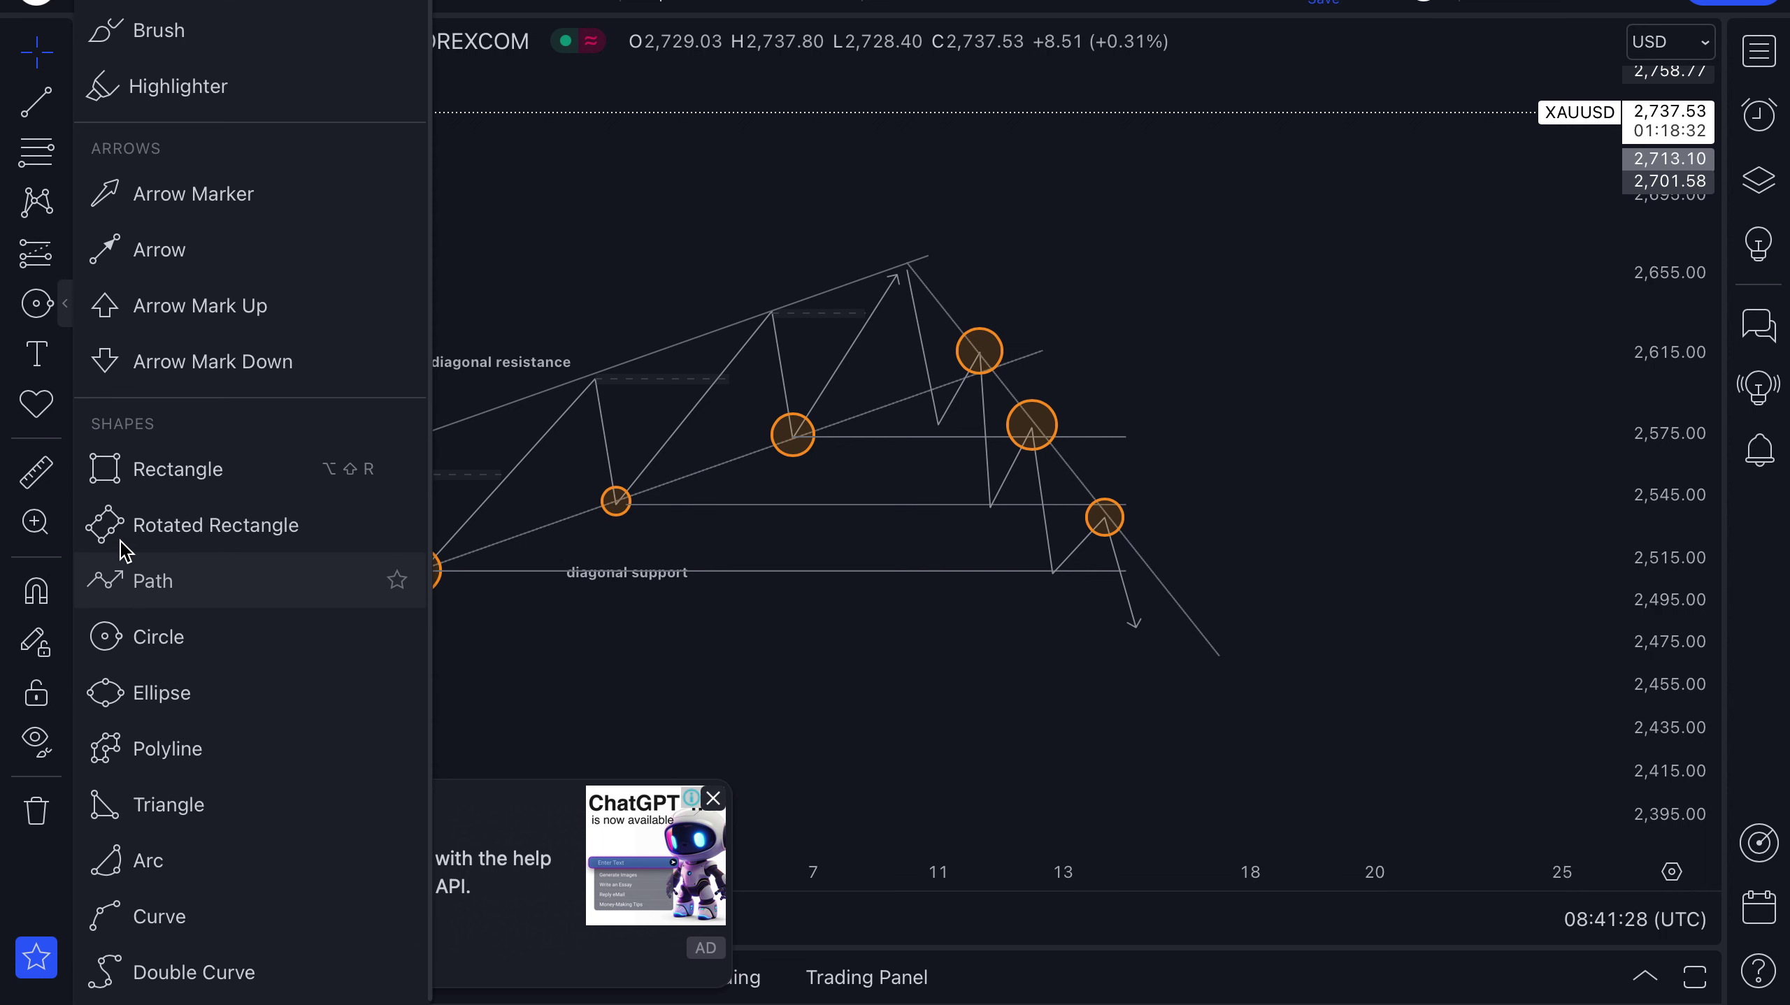
pyautogui.click(421, 484)
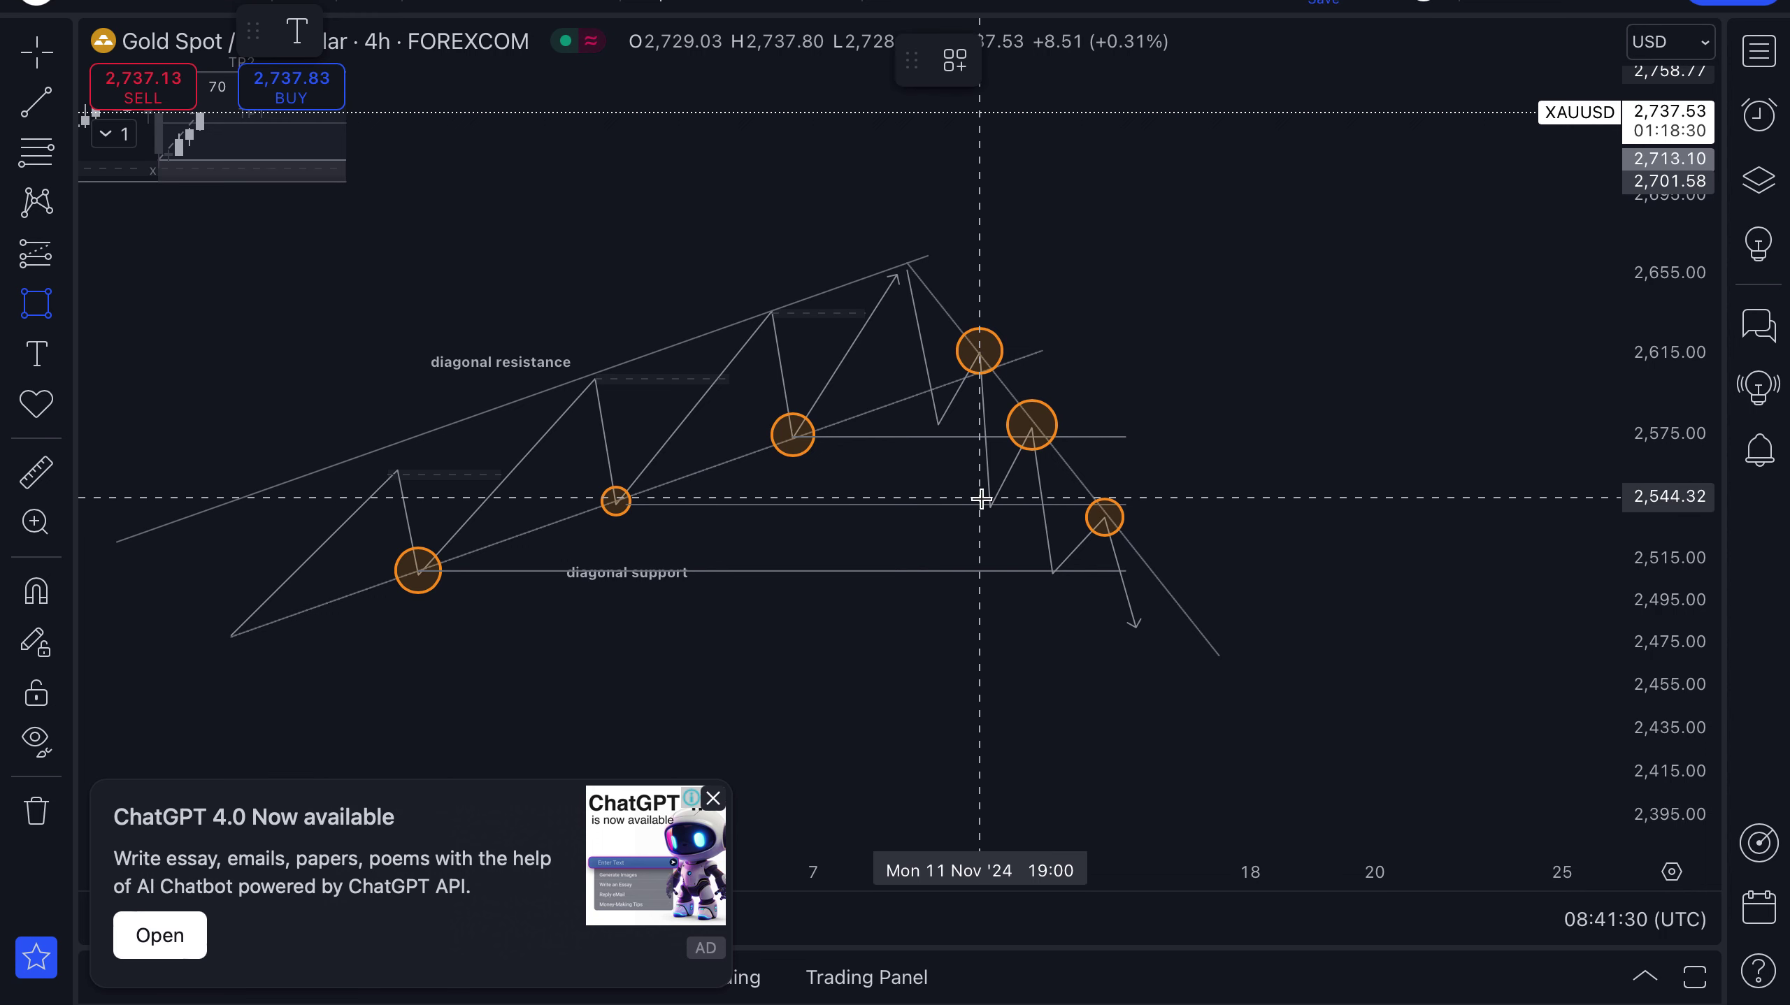
pyautogui.click(1005, 498)
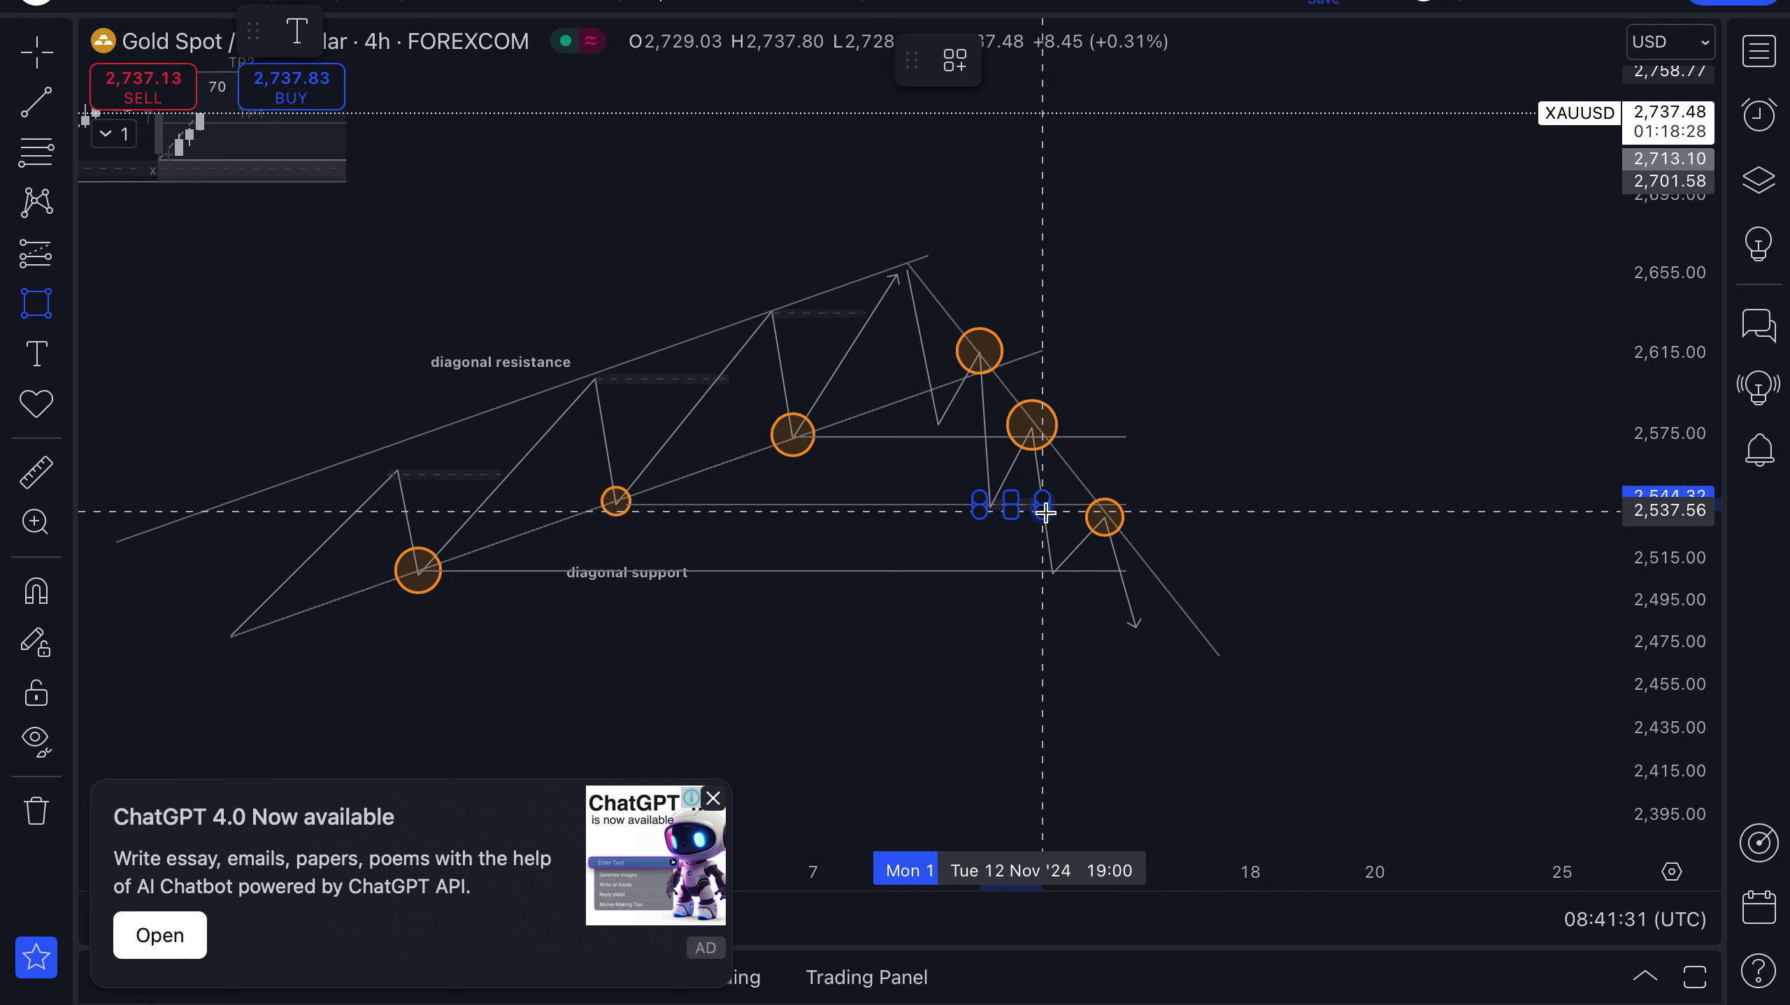
pyautogui.click(1041, 511)
# Step: Draw a thin rectangle at the falling path's third low, from about 2,511 to 2,503 between 12 and 14 November
pyautogui.click(975, 639)
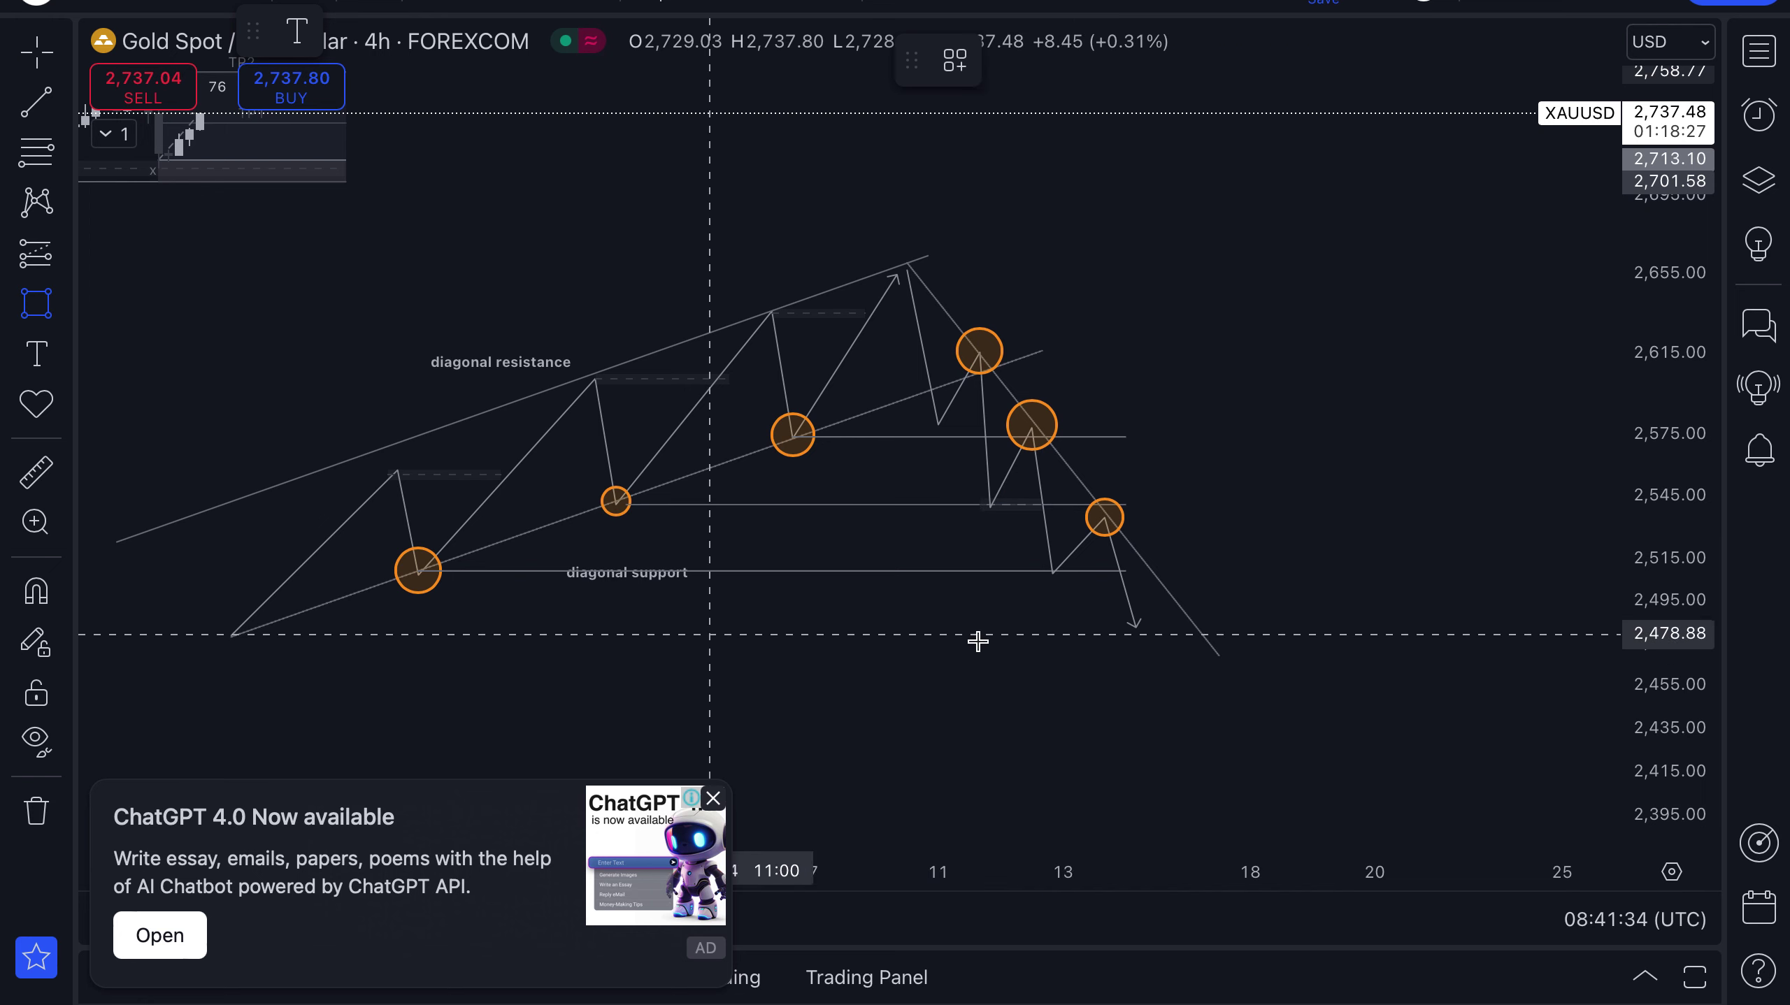
pyautogui.click(1071, 571)
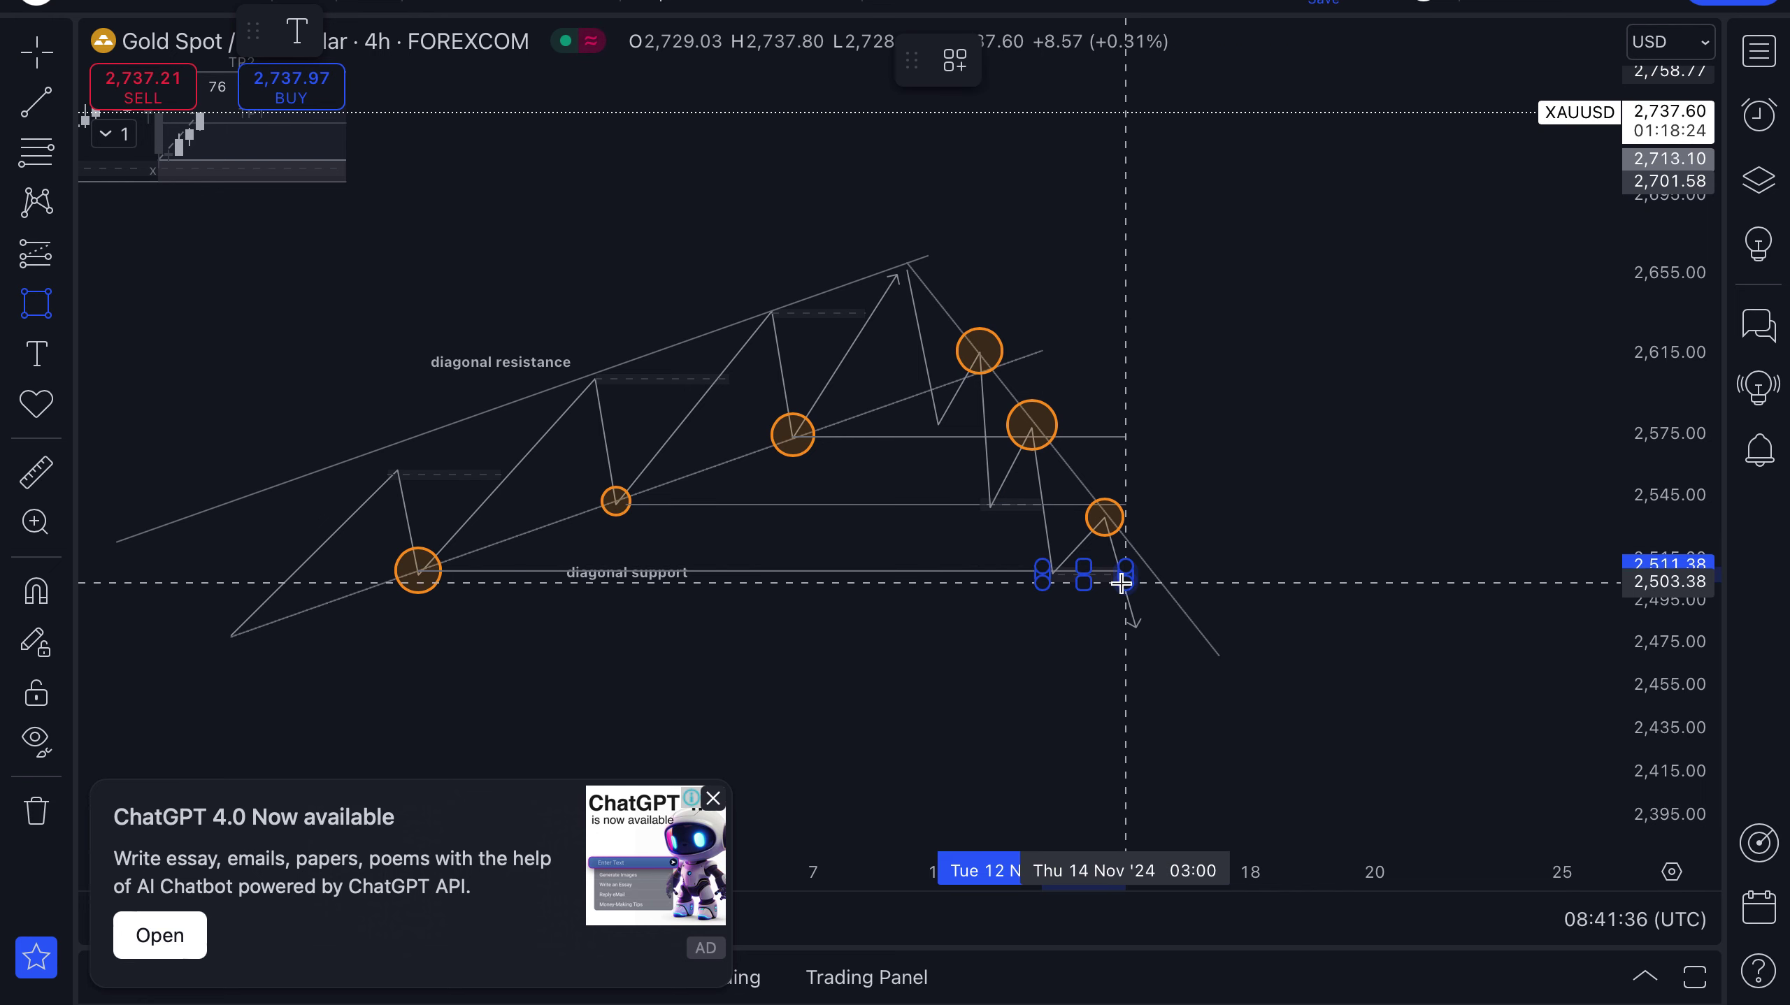
pyautogui.click(1122, 583)
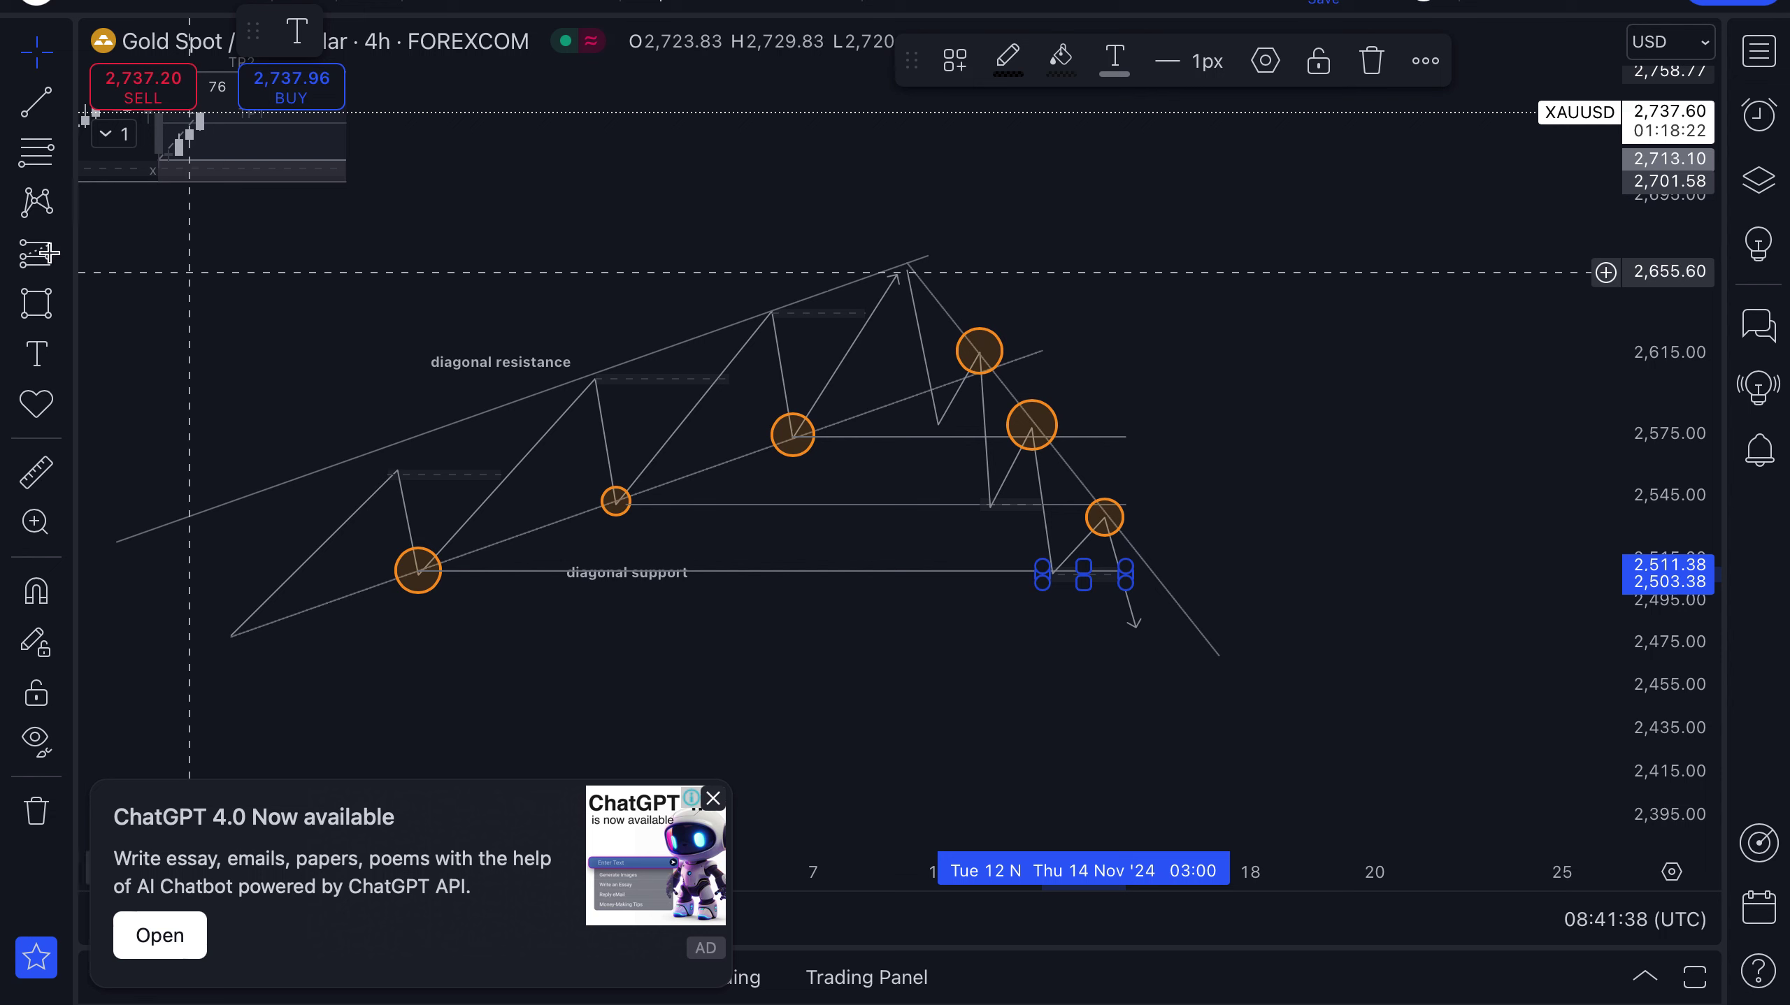
# Step: Draw a thin rectangle at the falling path's first low, from about 2,580 to 2,574 on 11 November, and deselect it
pyautogui.click(48, 299)
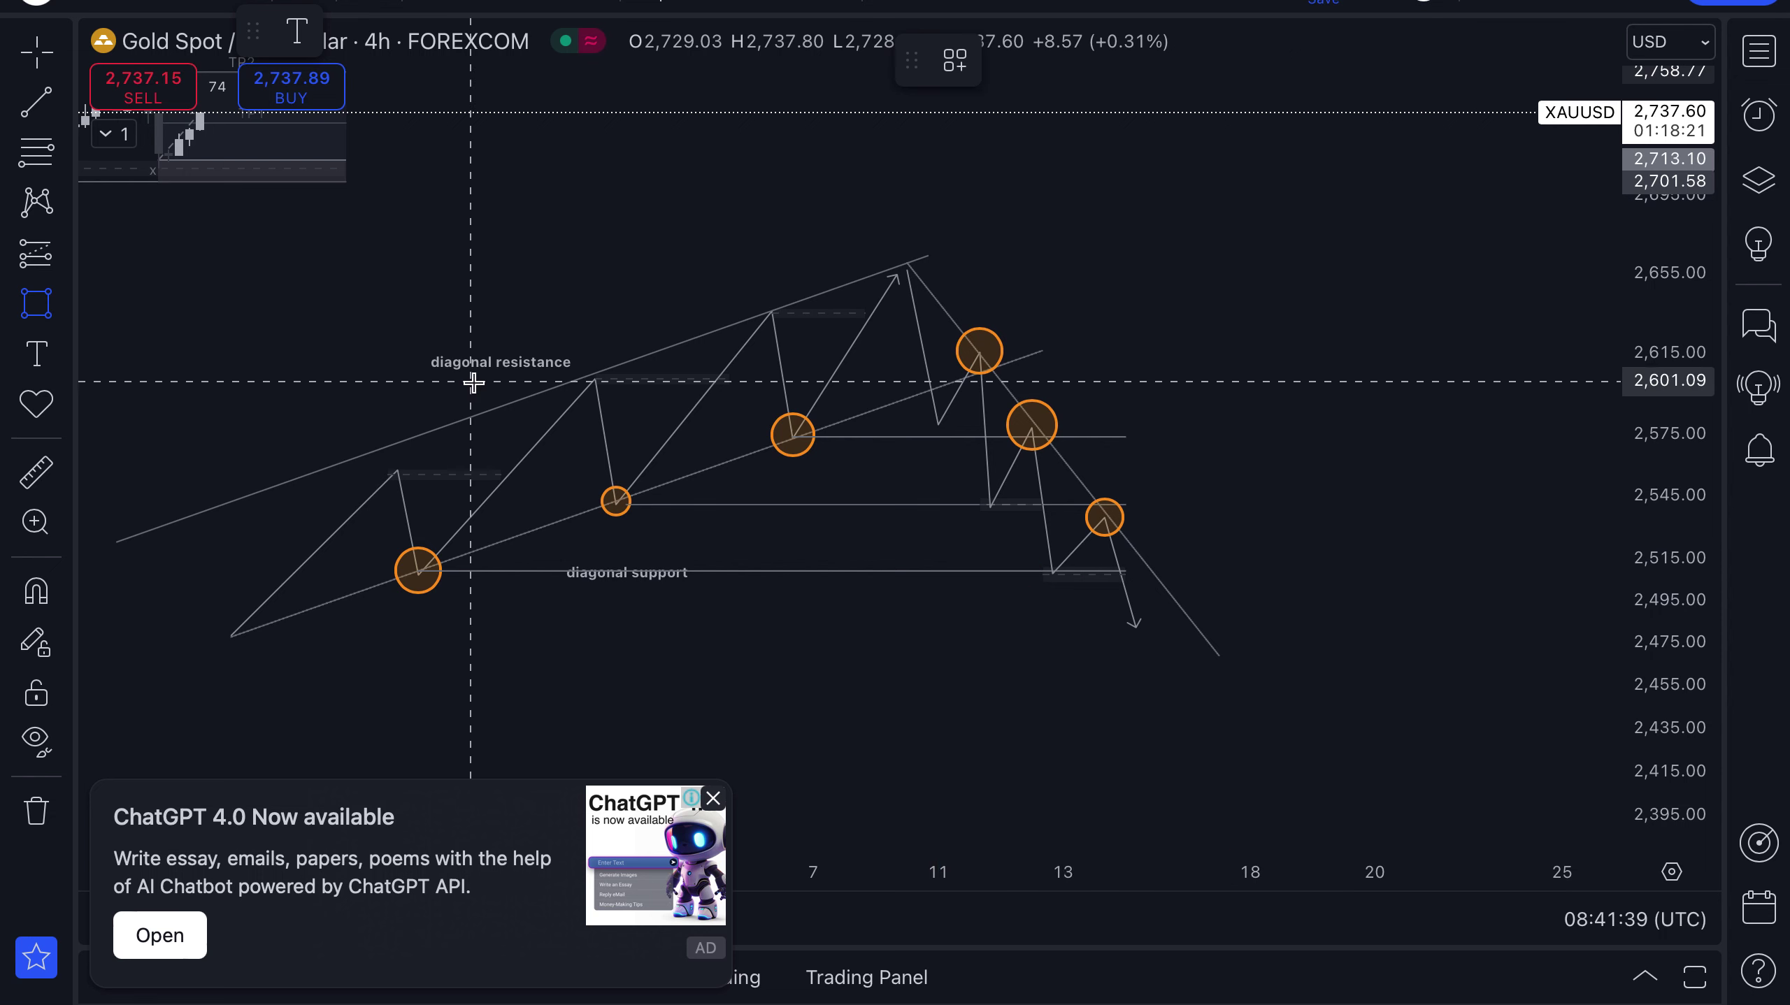
pyautogui.click(939, 424)
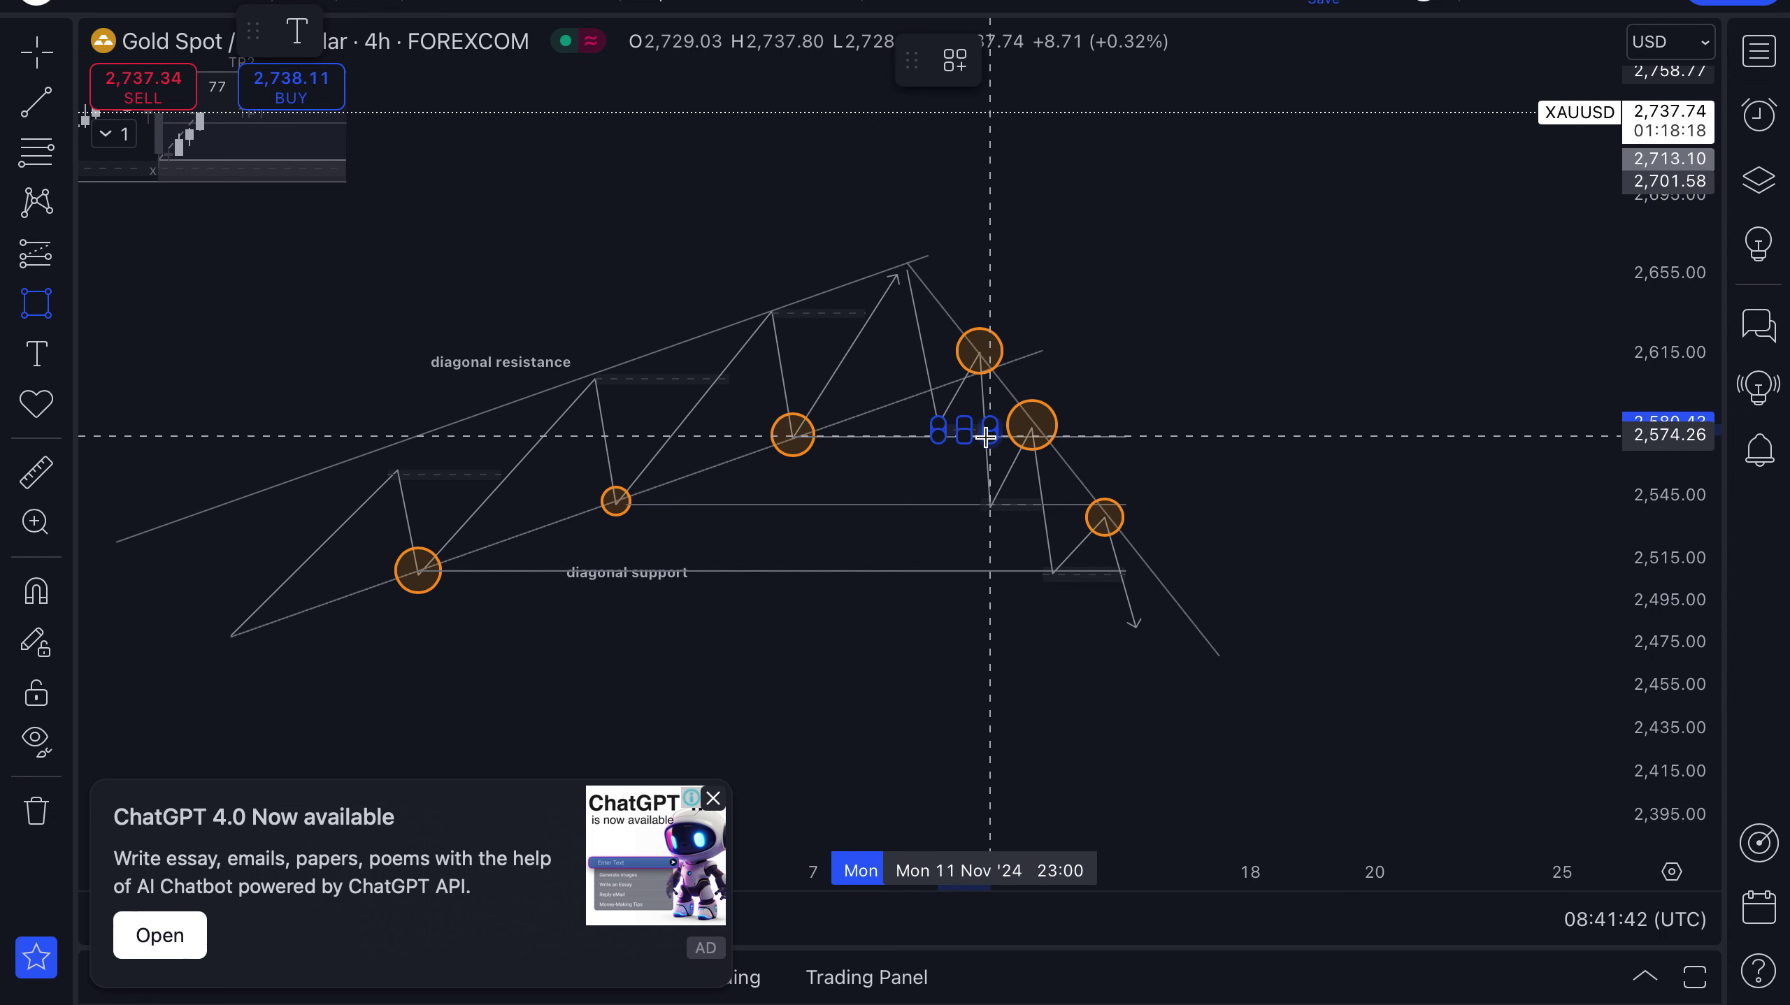
pyautogui.click(988, 435)
pyautogui.click(1314, 388)
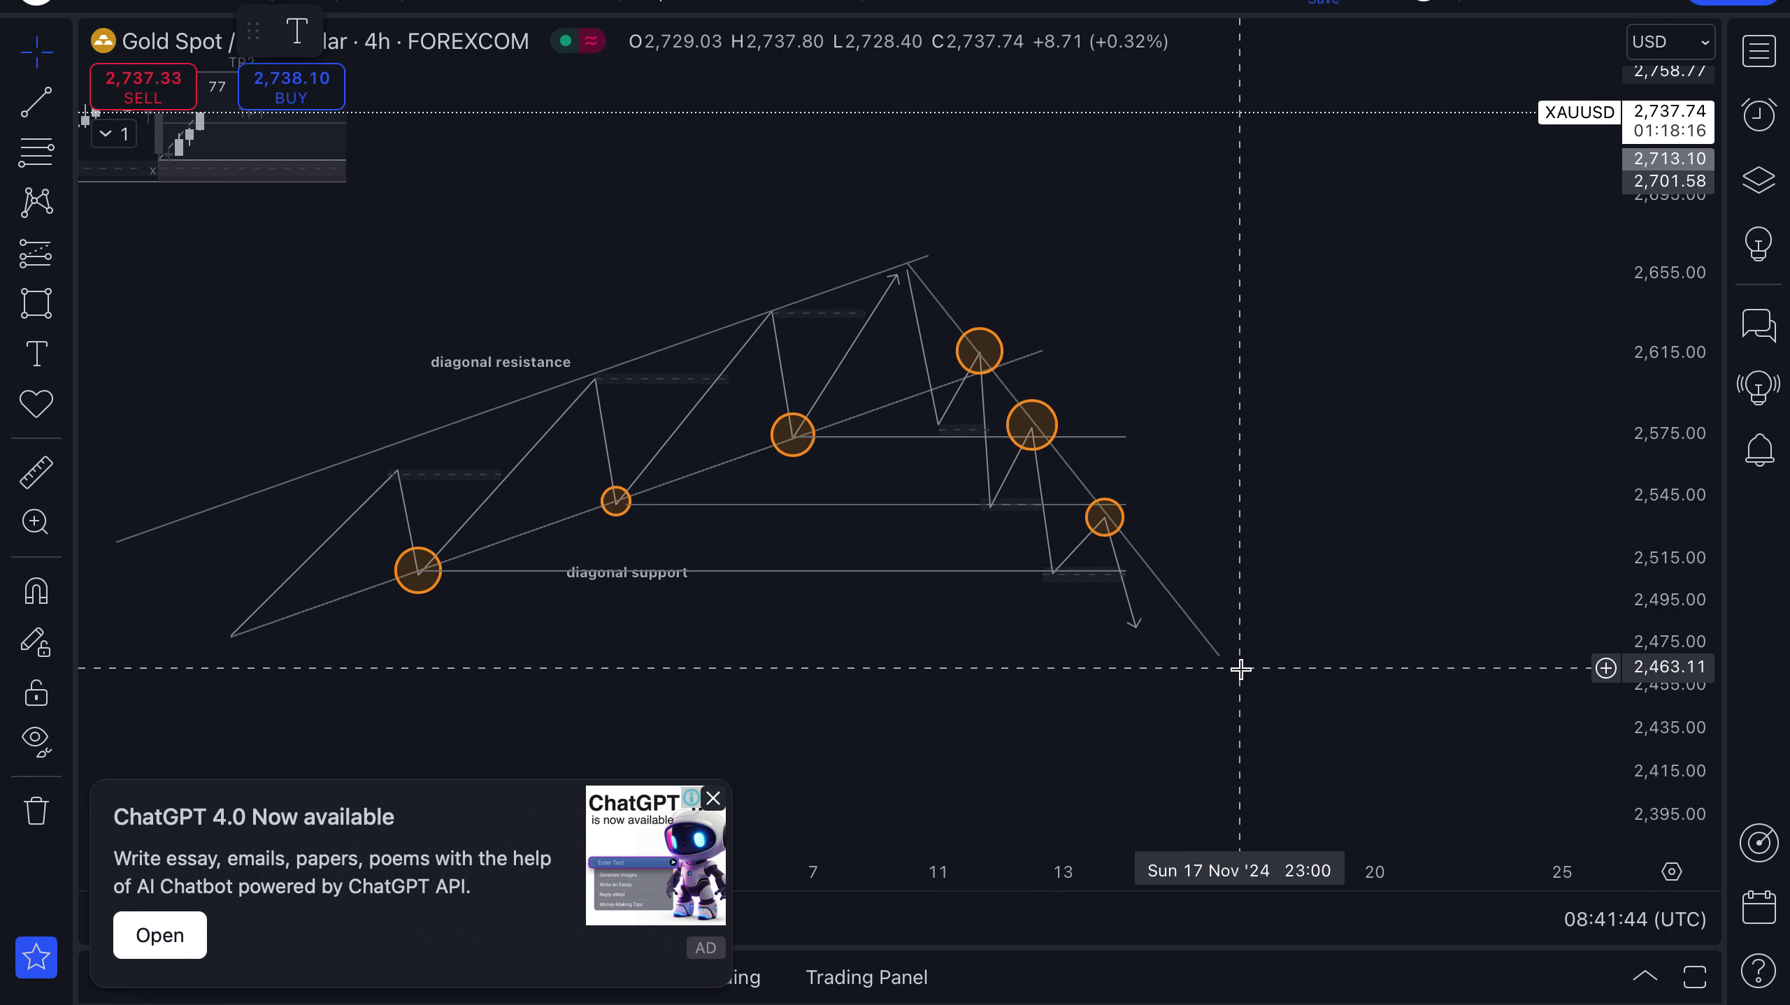
pyautogui.press('Escape')
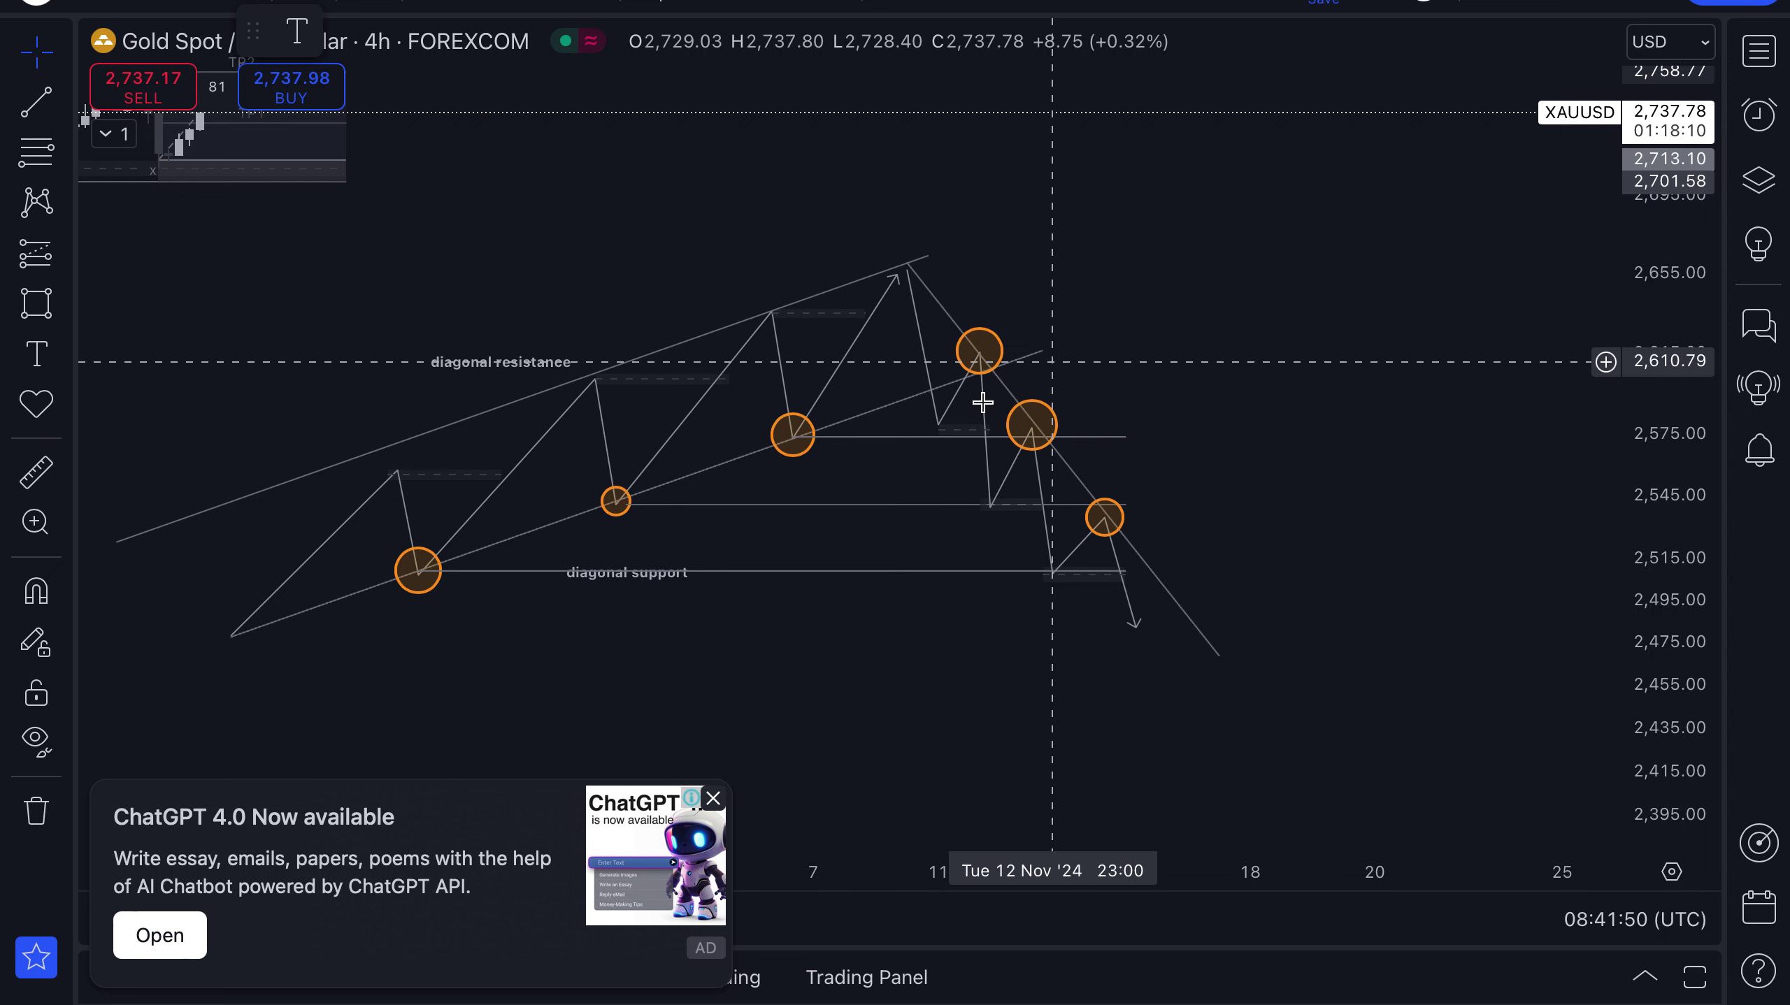
pyautogui.click(1115, 536)
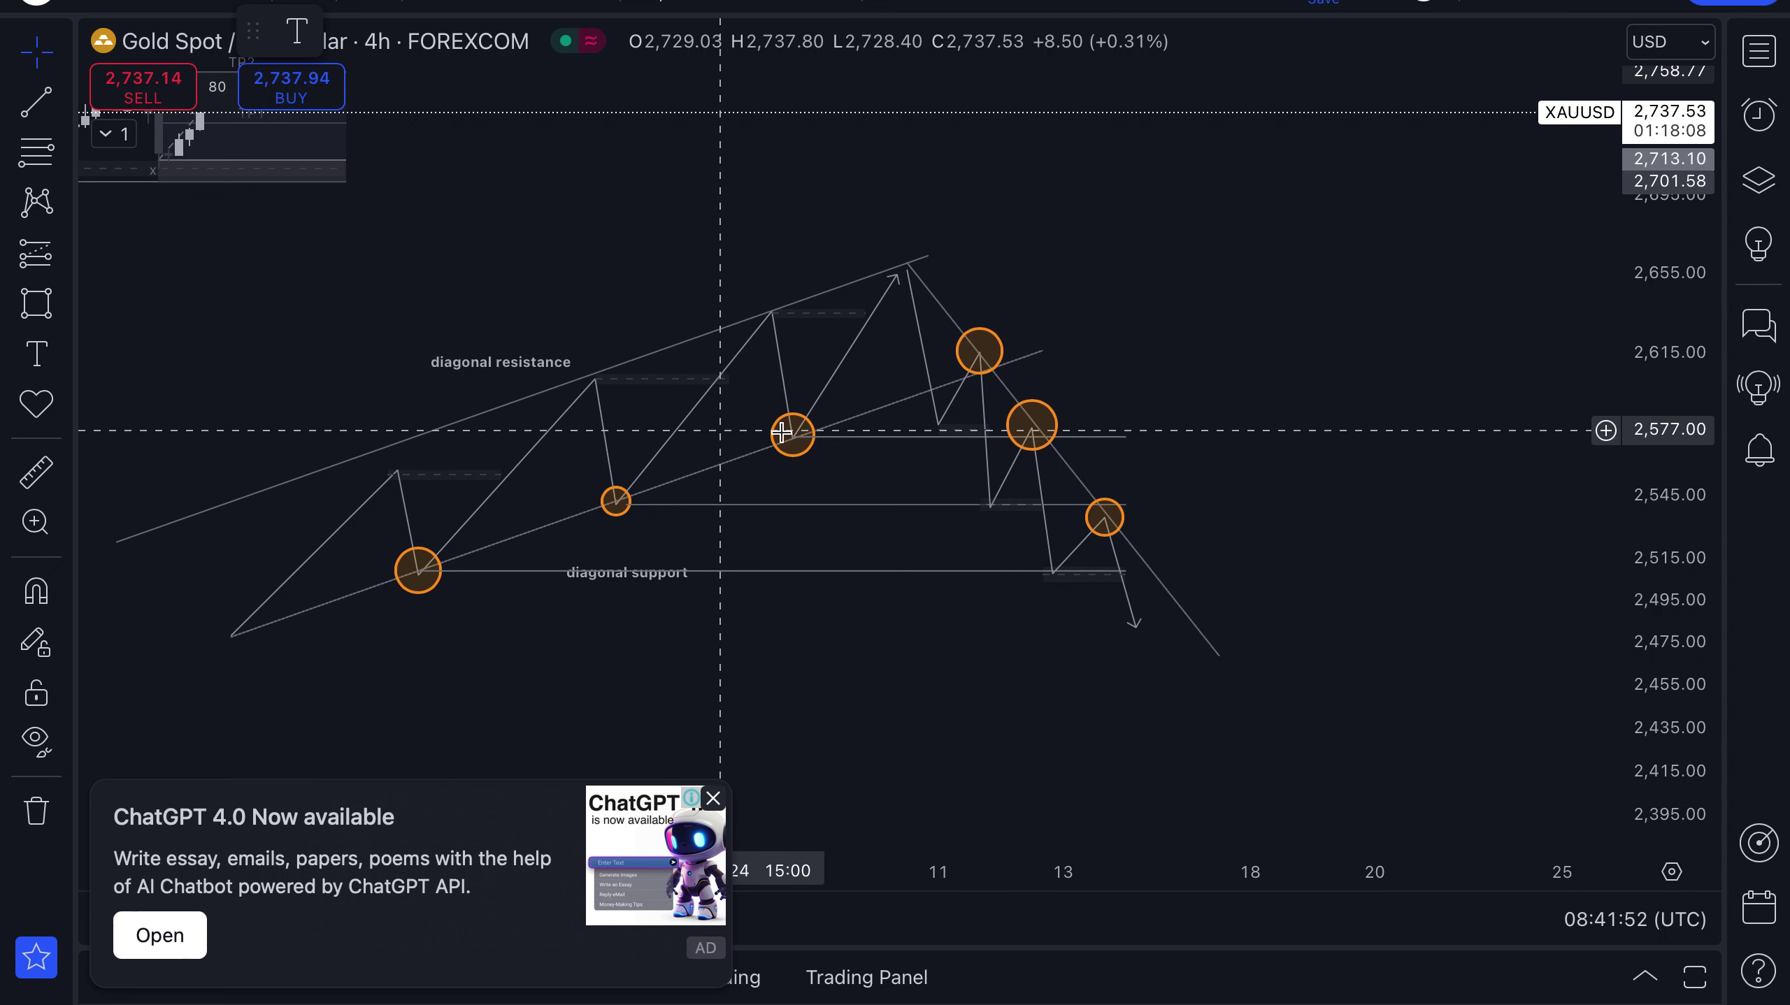
pyautogui.click(414, 573)
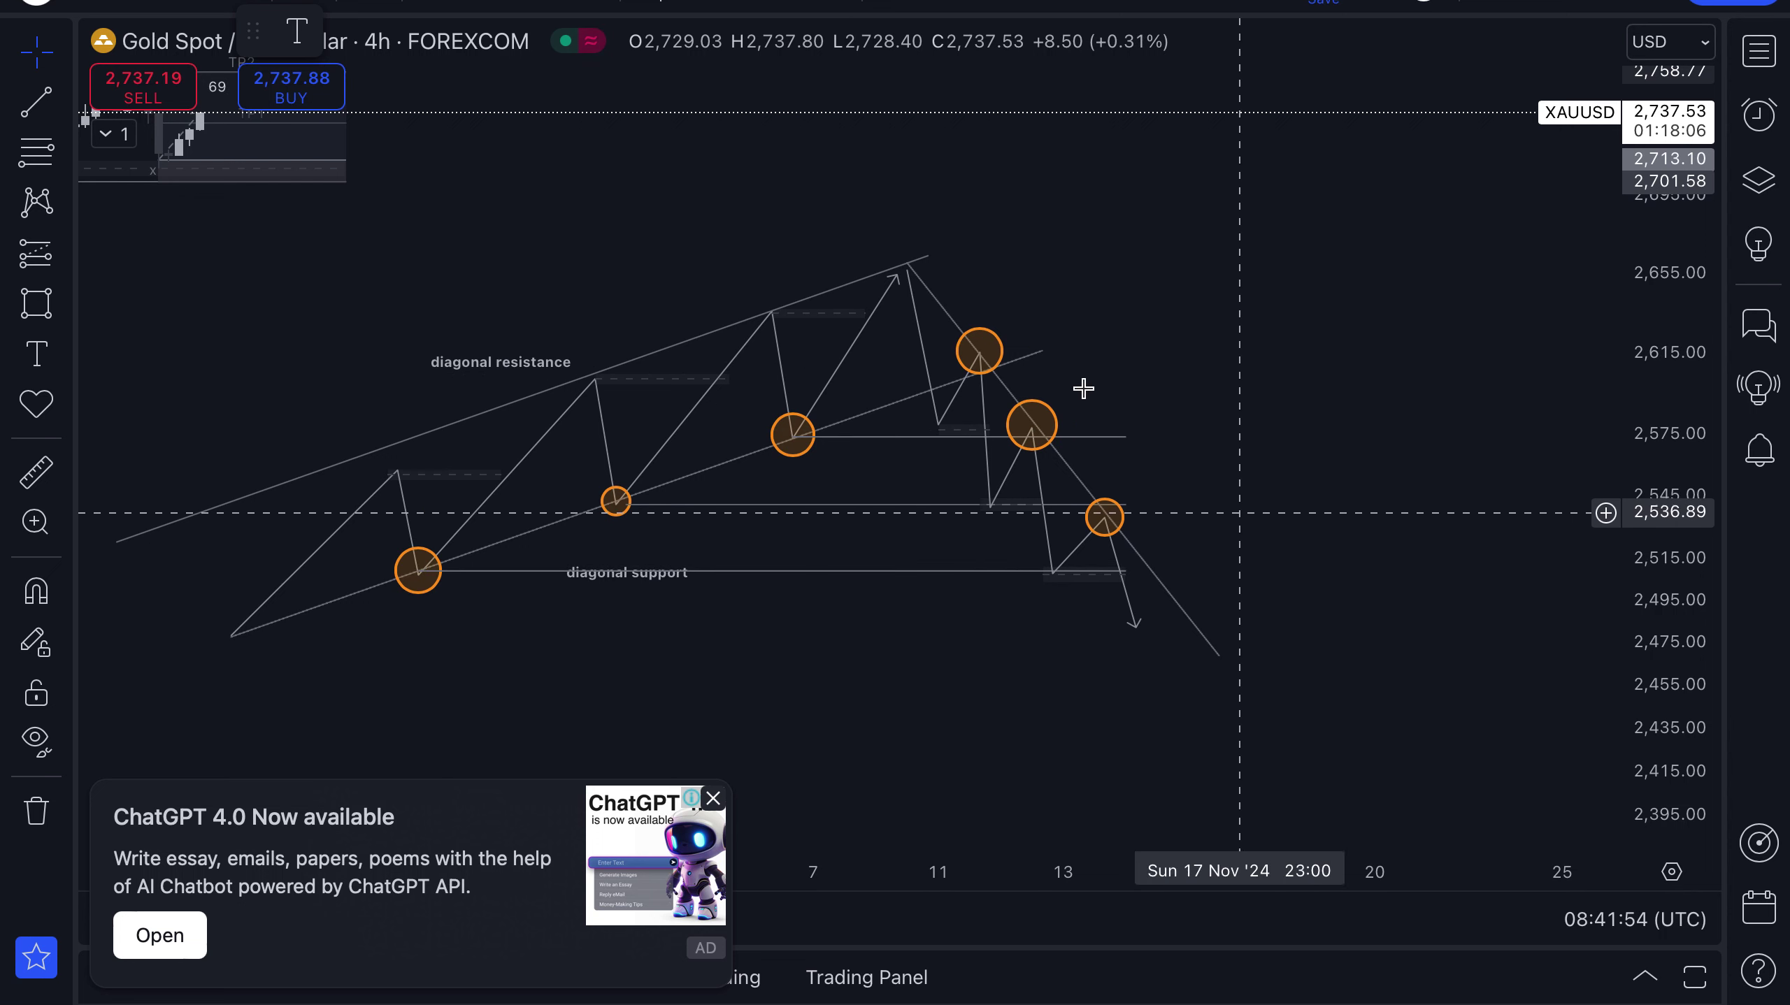
pyautogui.click(980, 377)
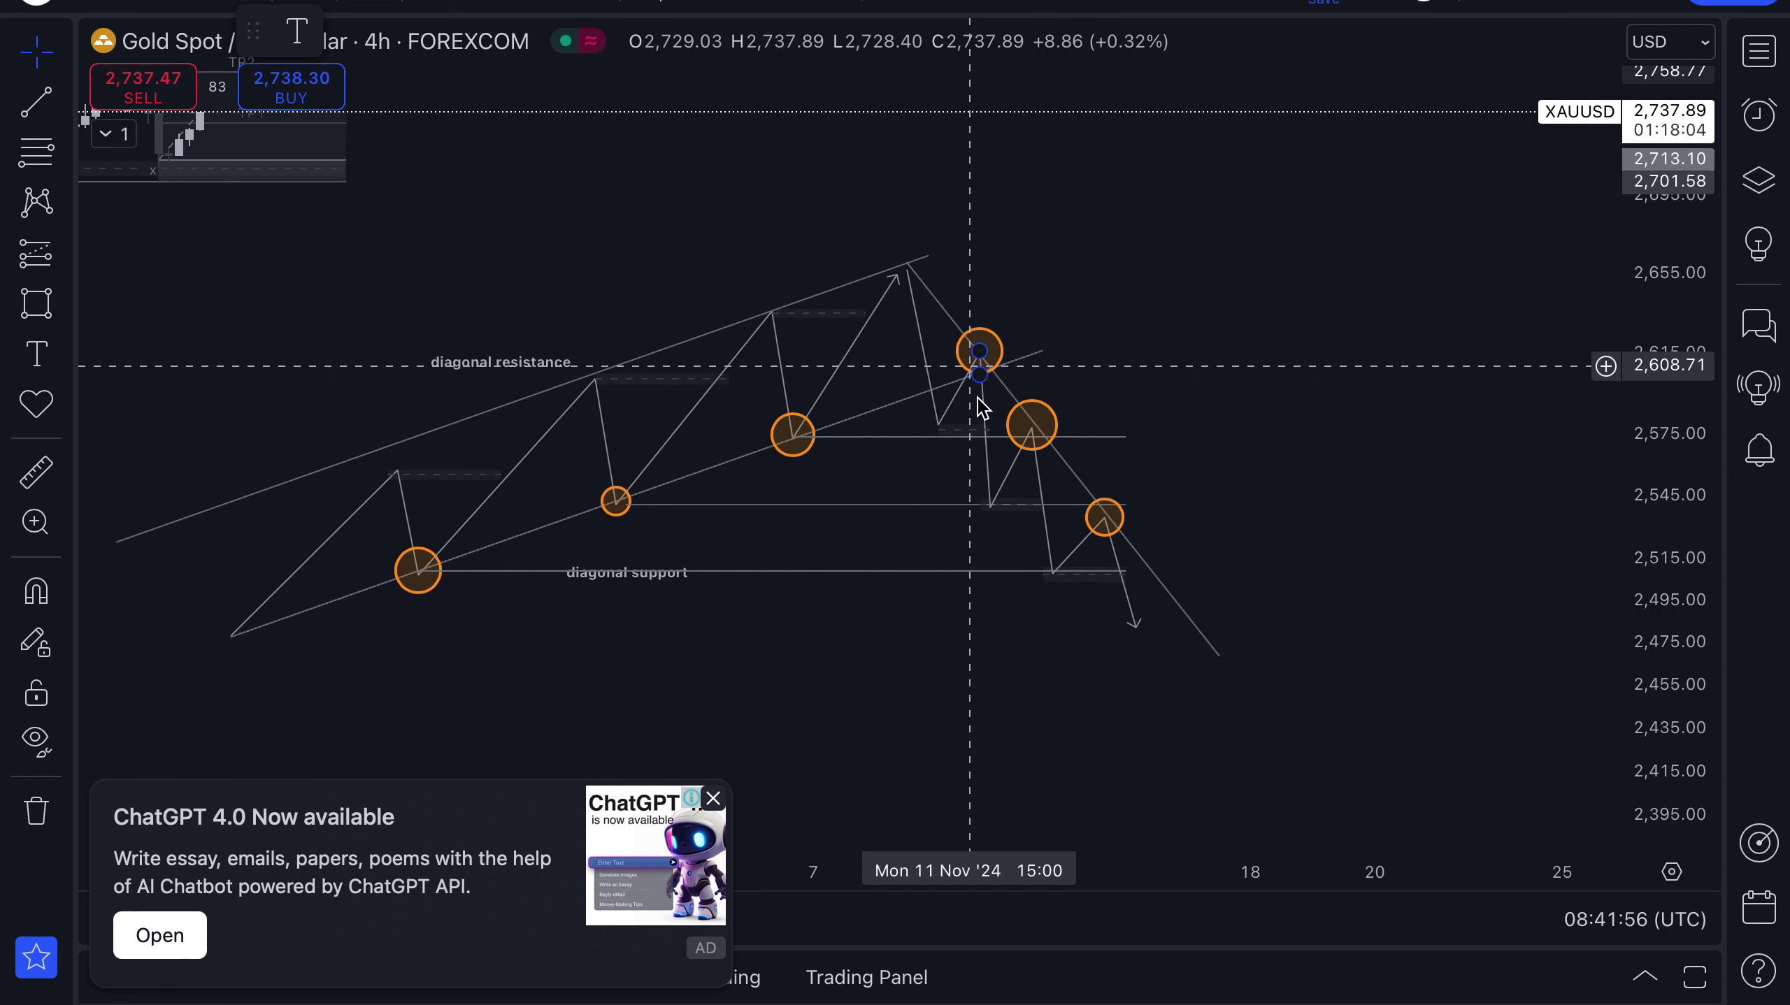
pyautogui.click(1032, 448)
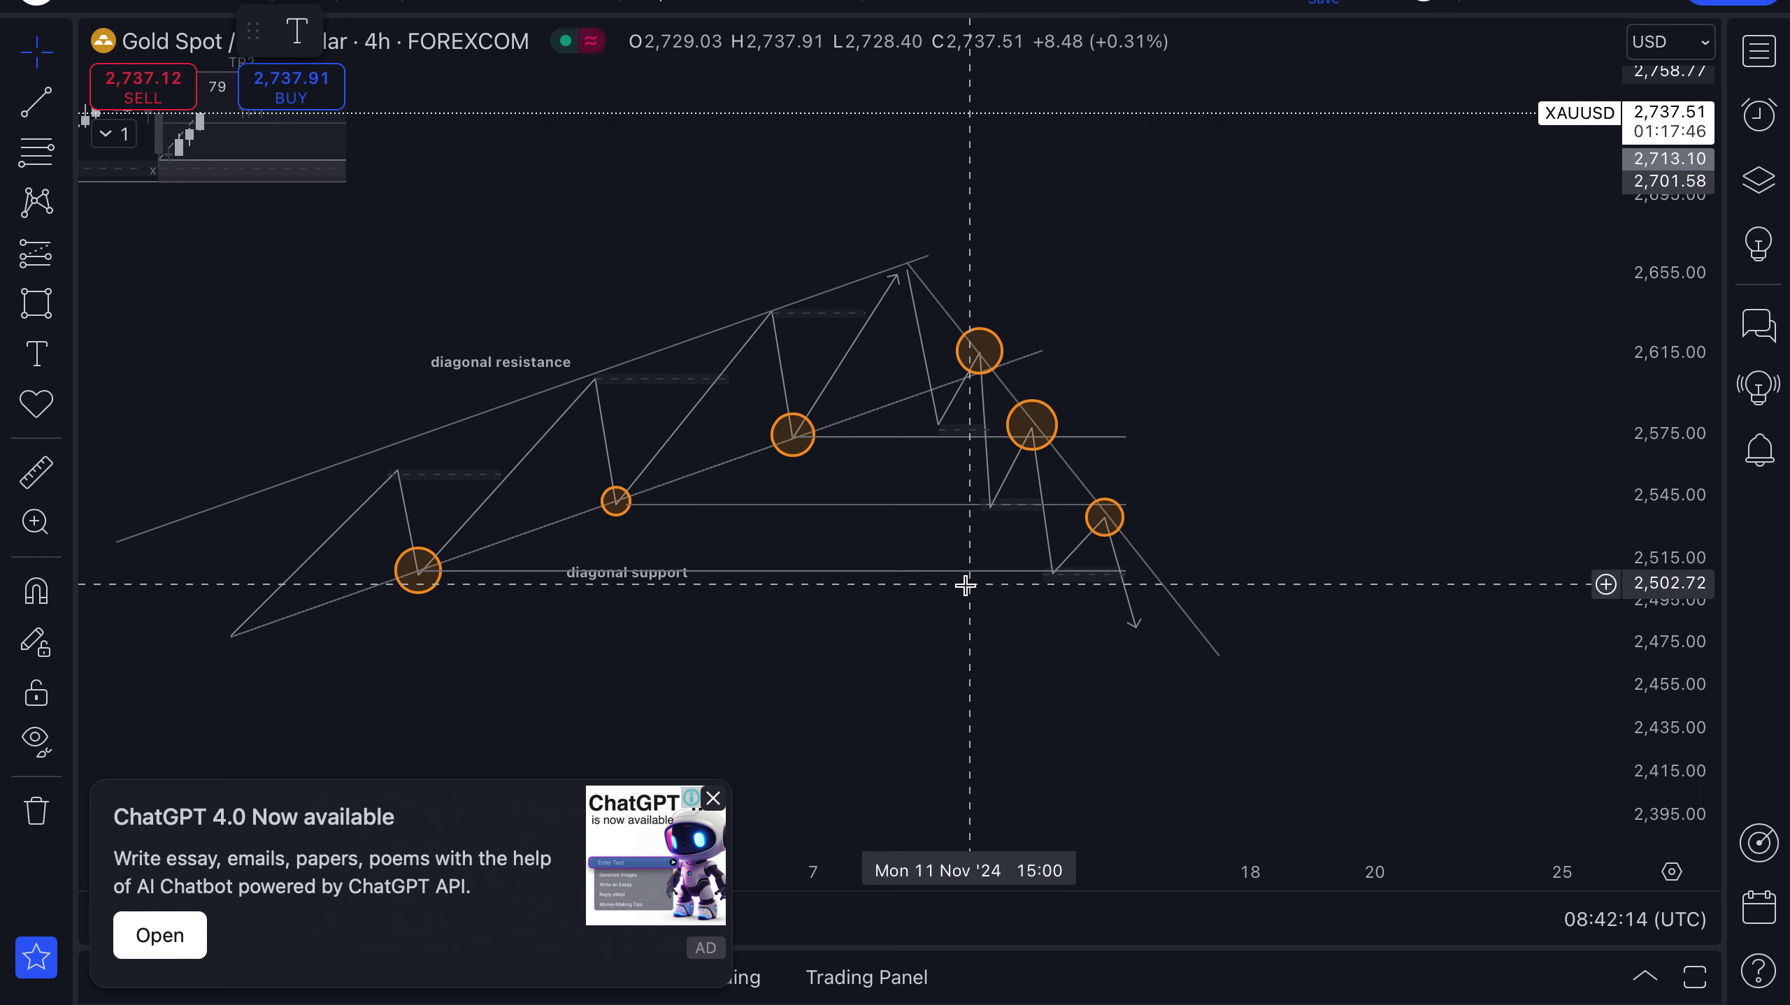
# Step: Close the ChatGPT advertisement covering part of the chart
pyautogui.click(713, 800)
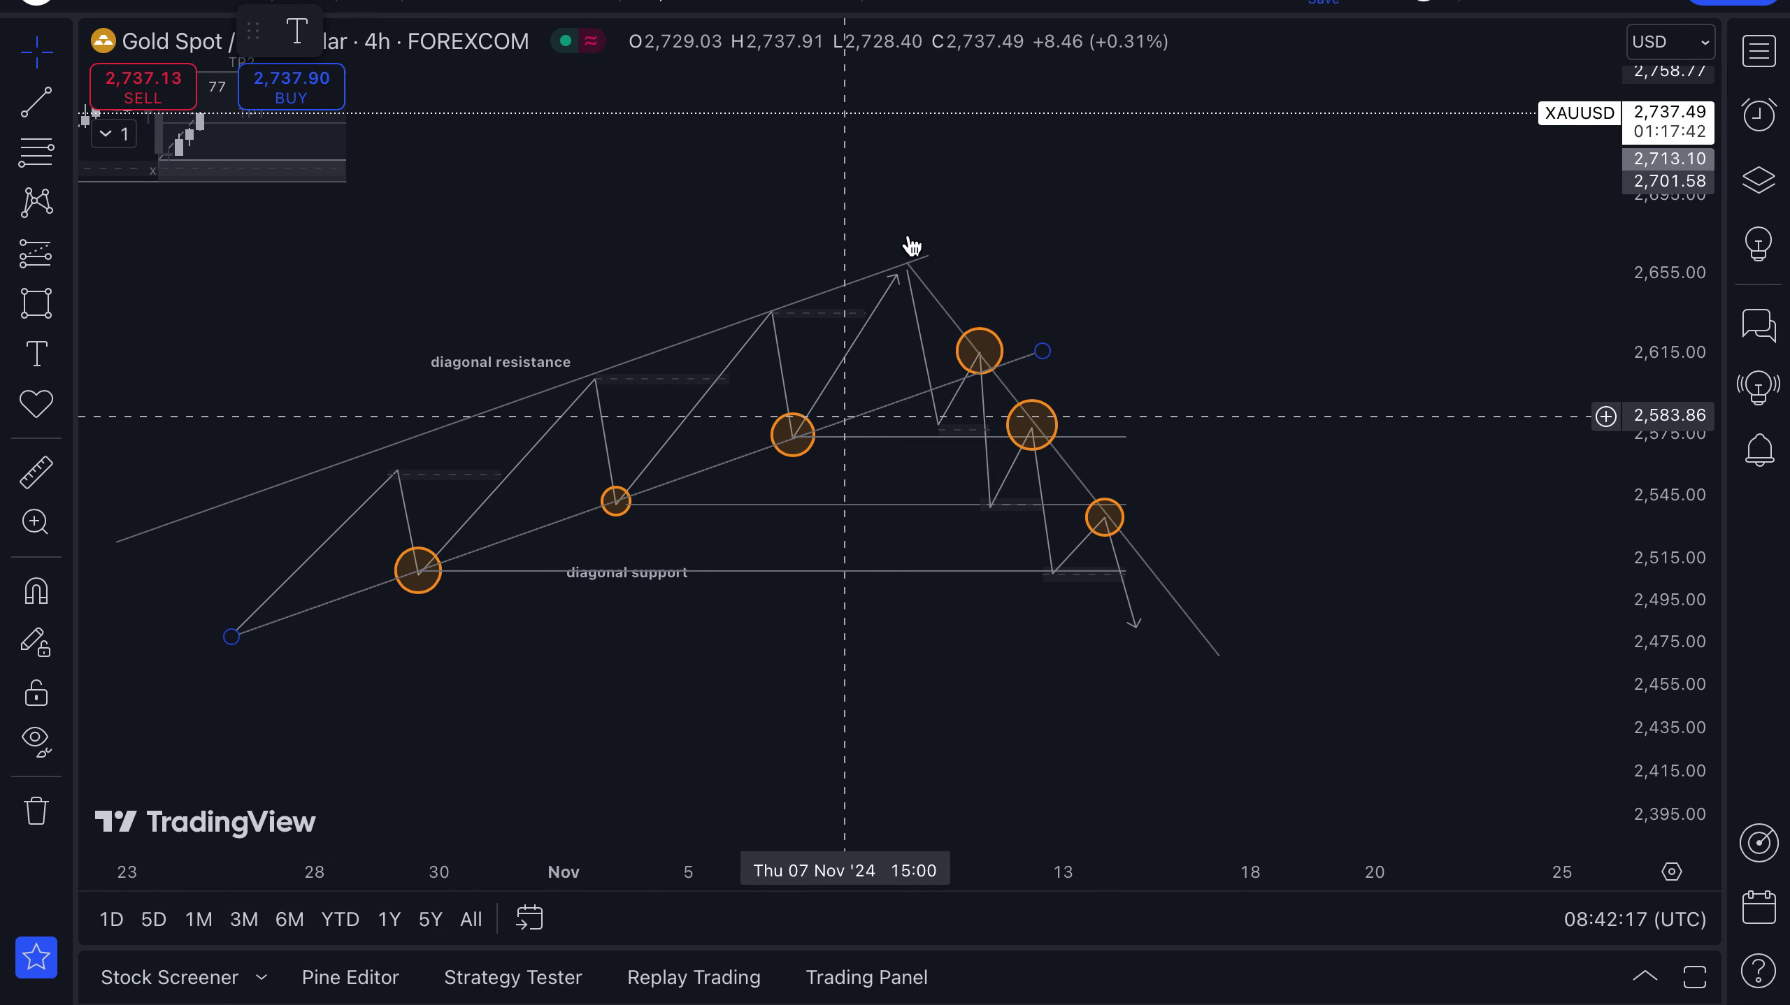
pyautogui.click(1283, 29)
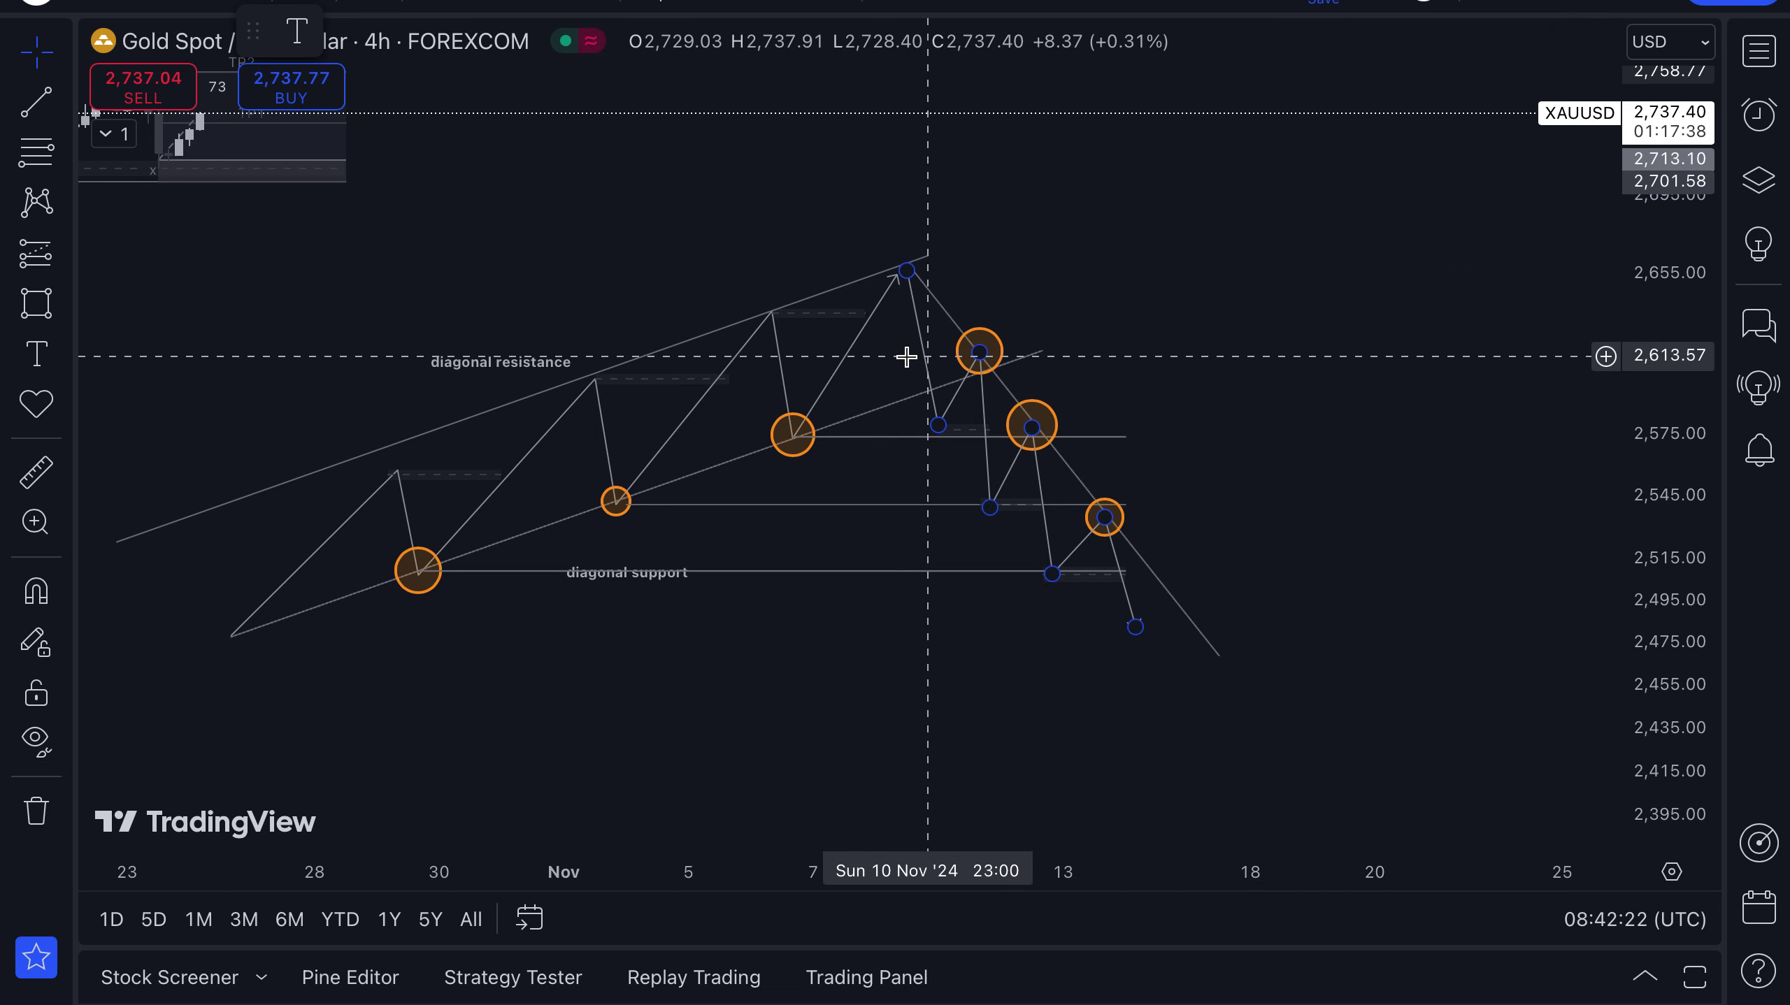
pyautogui.click(906, 268)
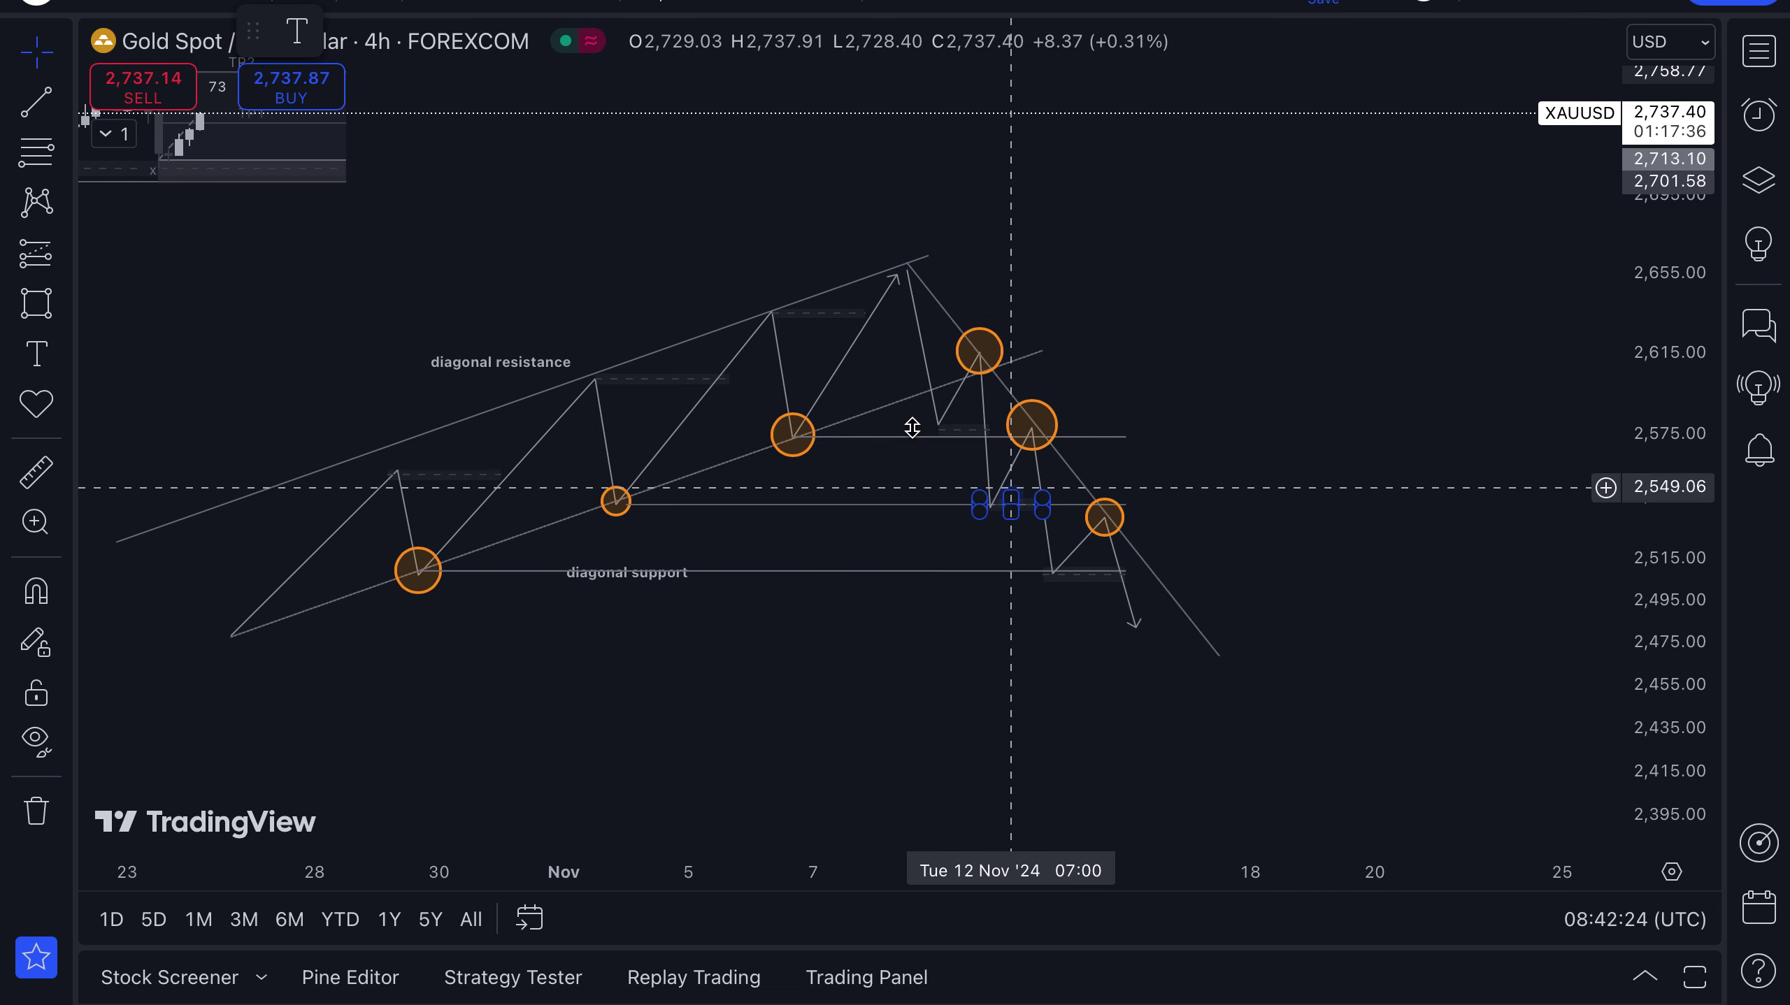
pyautogui.click(850, 388)
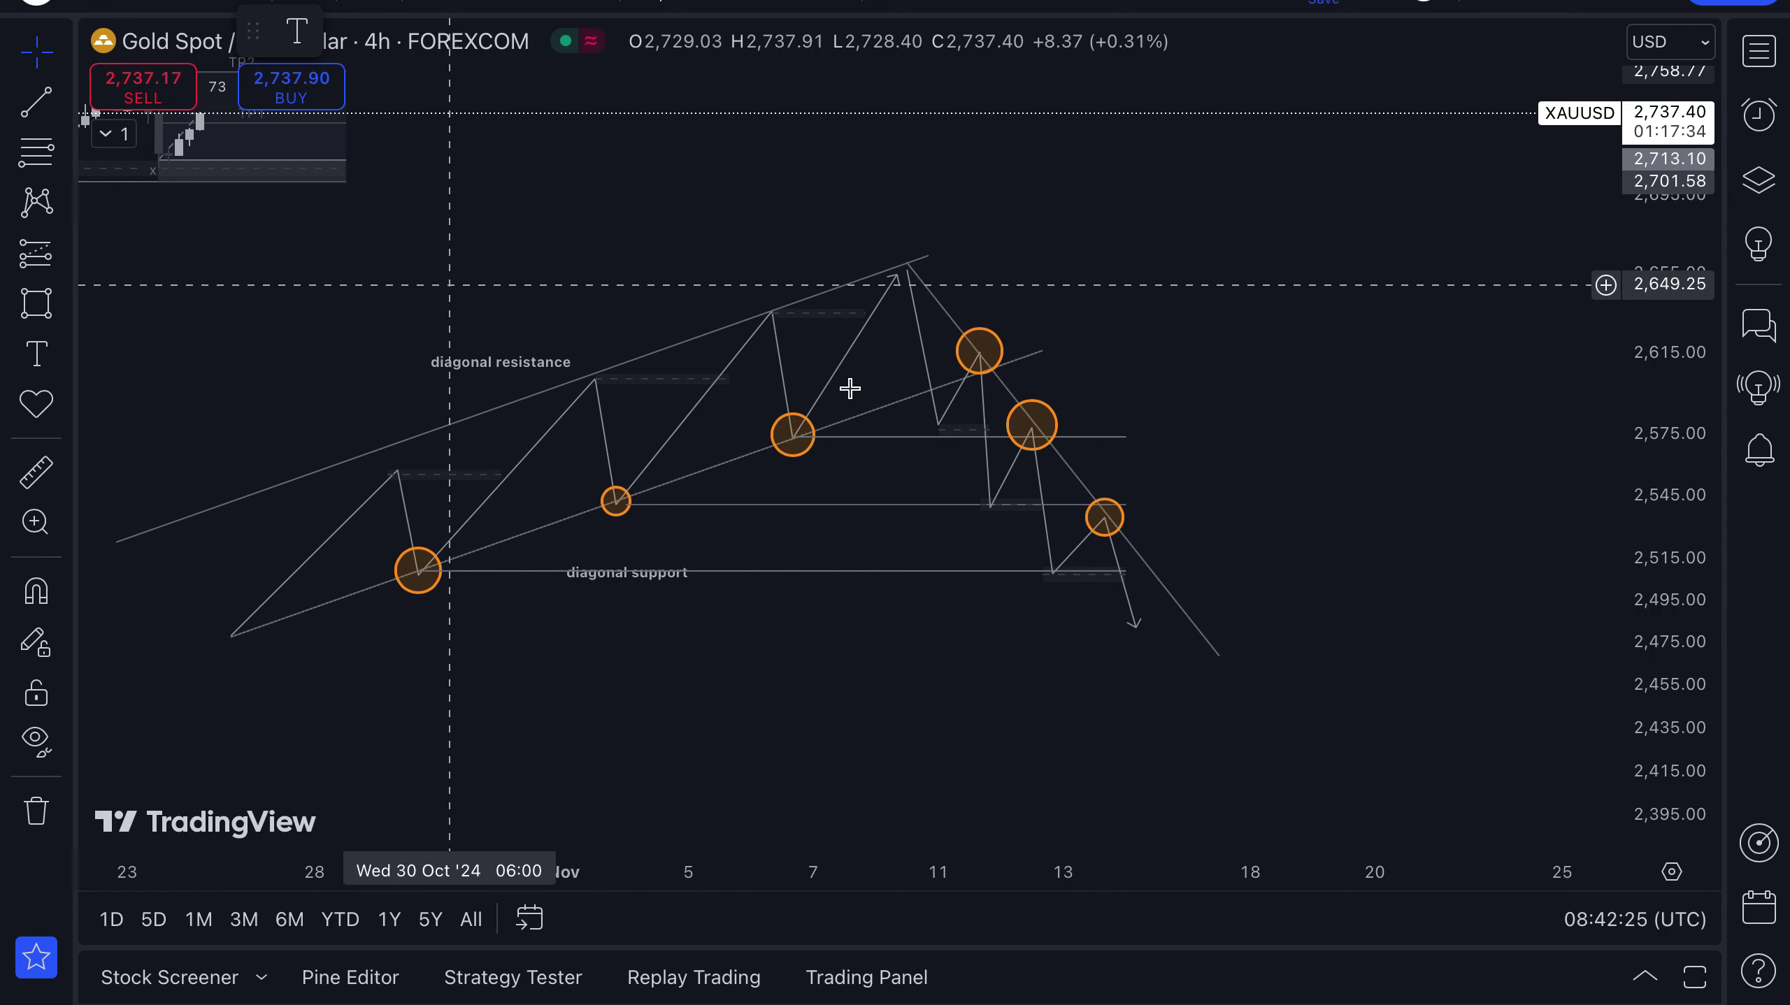
# Step: Clone the falling trend line and place the copy parallel beneath the falling path, from about 2,628 to 2,439, then deselect it
pyautogui.click(1214, 652)
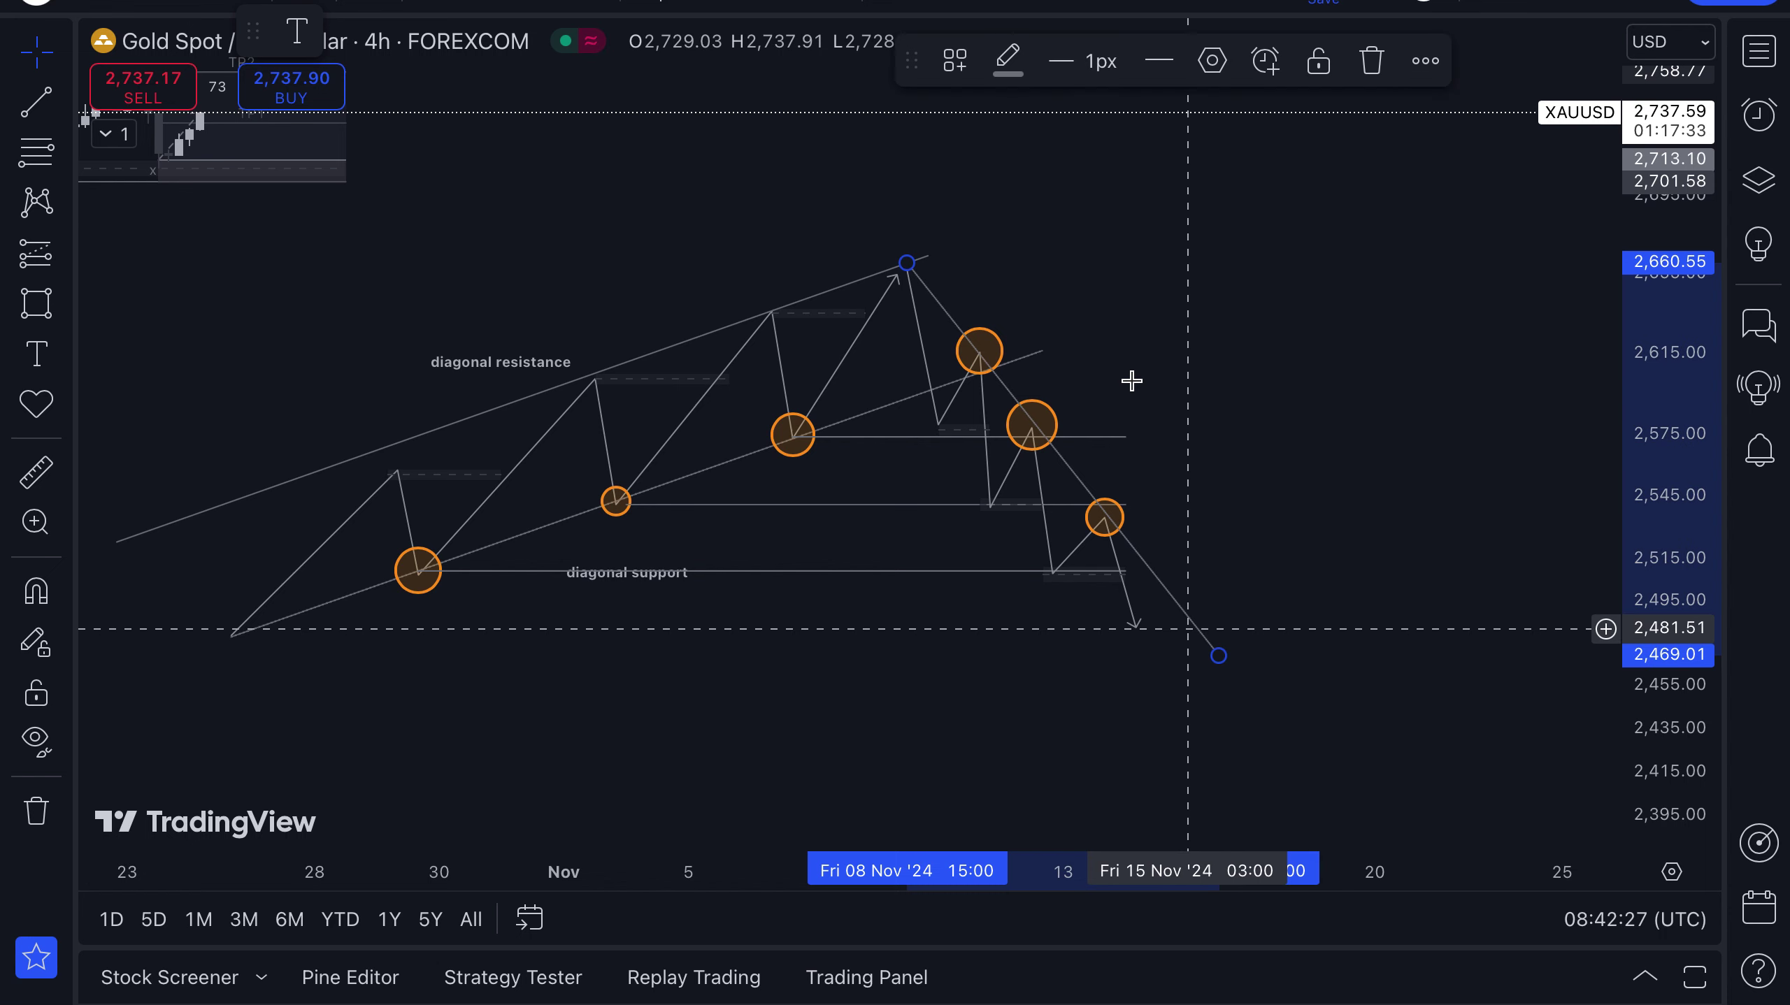
pyautogui.click(1425, 61)
pyautogui.click(1484, 244)
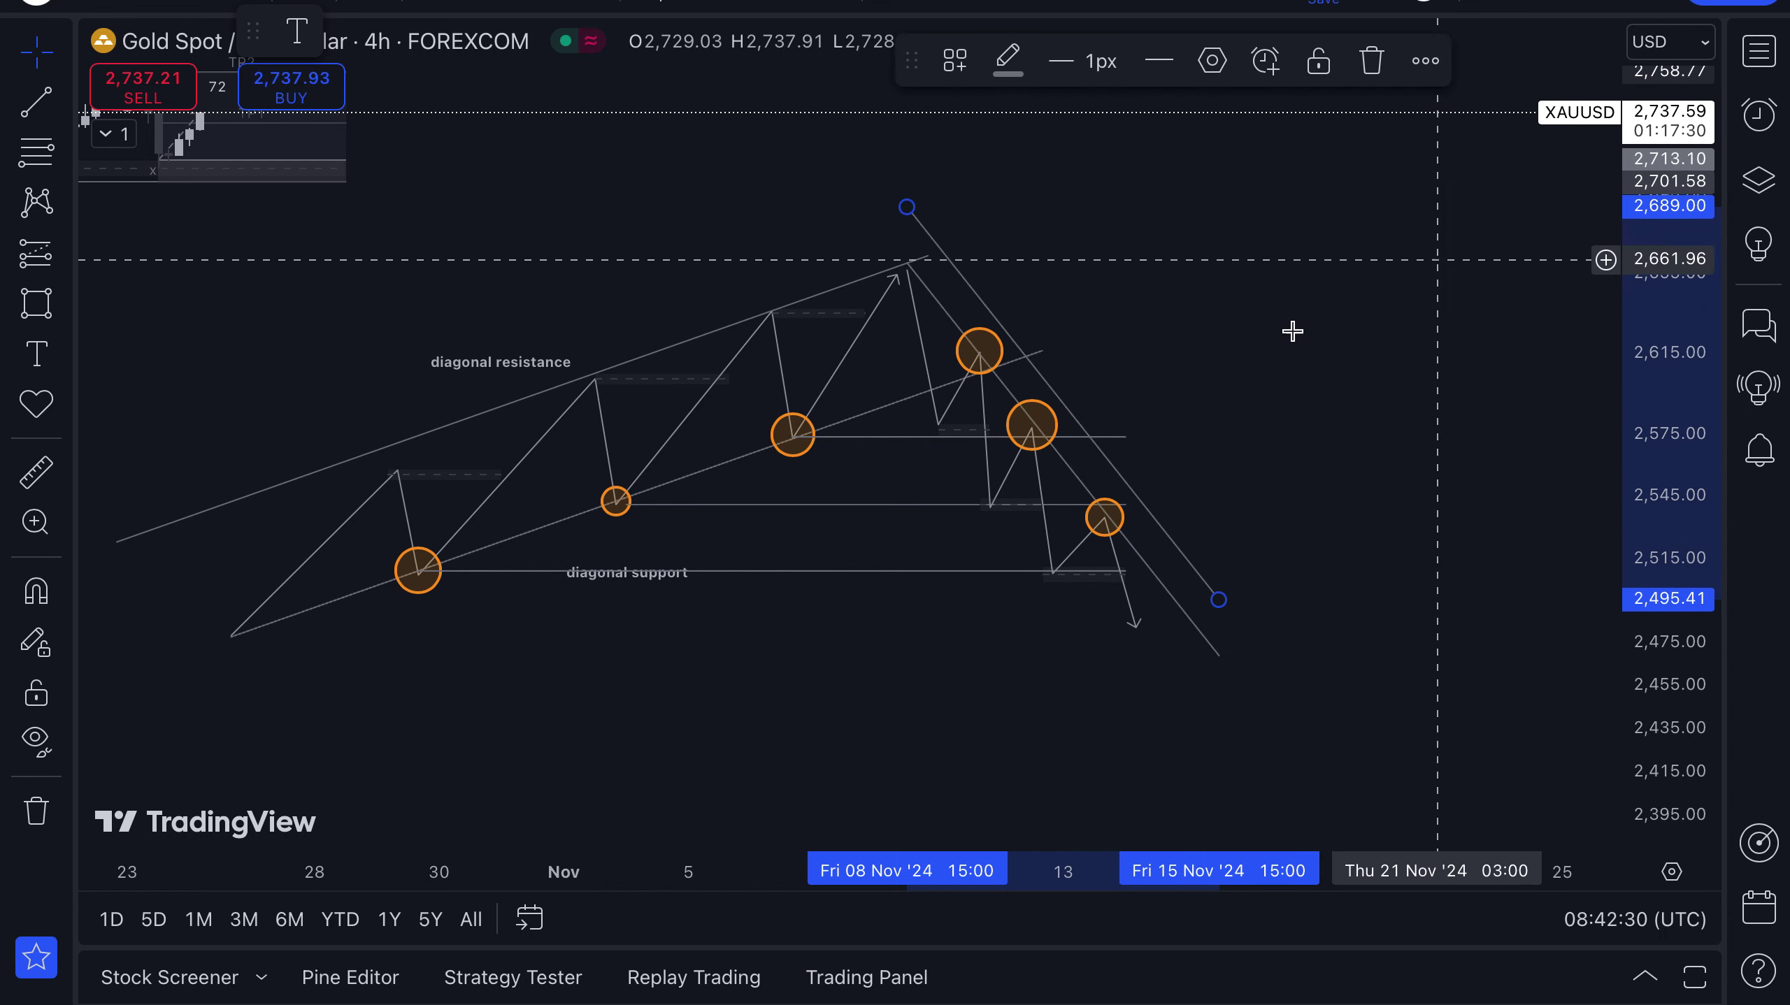
pyautogui.moveTo(1111, 471)
pyautogui.mouseDown()
pyautogui.moveTo(1041, 533)
pyautogui.moveTo(1029, 571)
pyautogui.moveTo(1047, 580)
pyautogui.mouseUp()
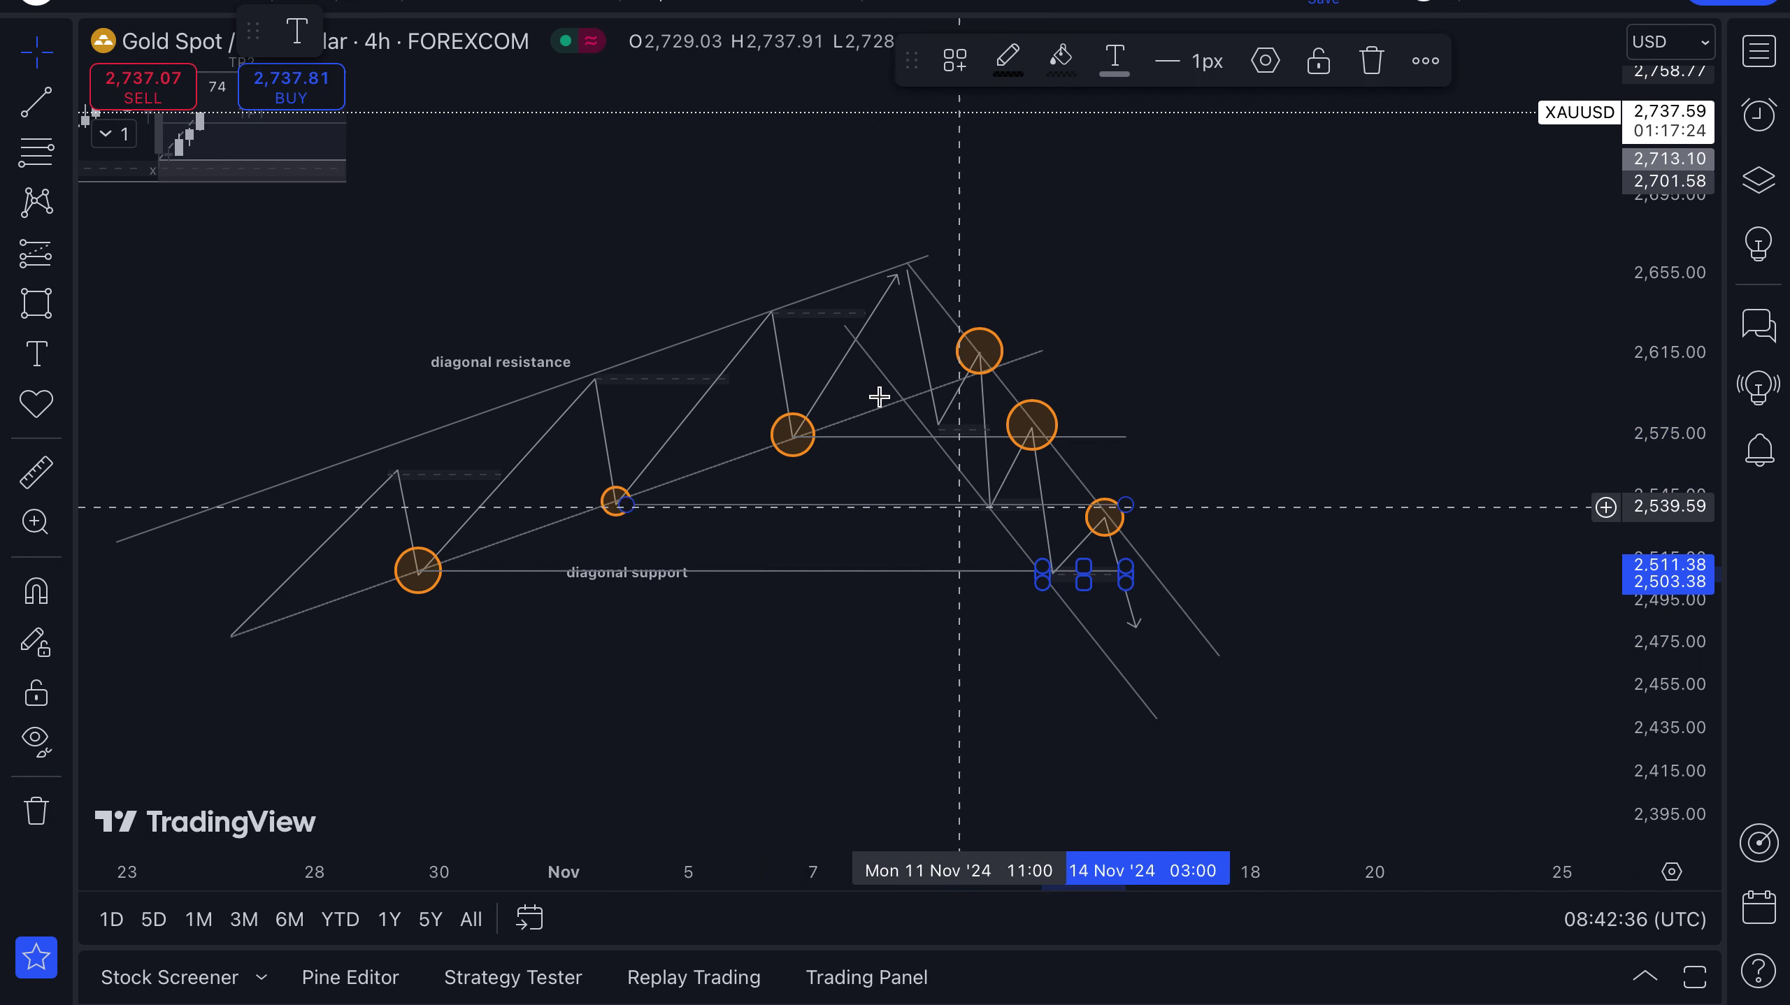
pyautogui.click(1008, 644)
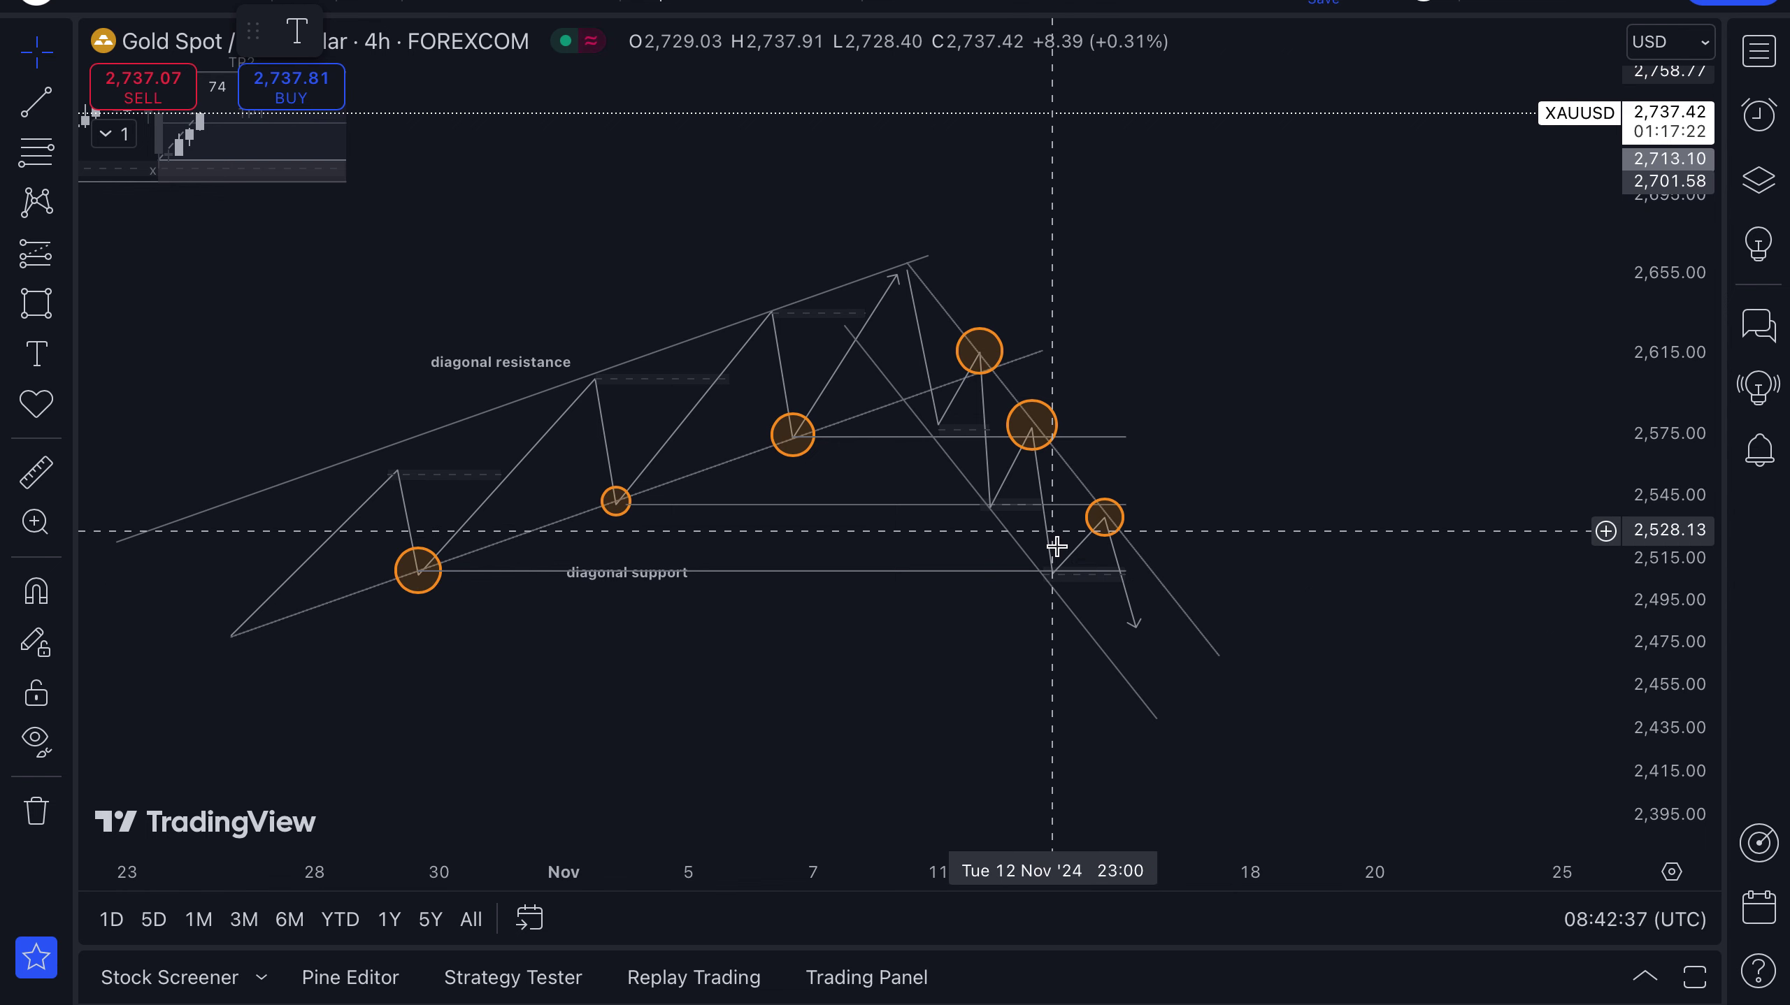
# Step: Move the falling path's third low to about 2,503 and shift its first low slightly earlier so both touch the parallel lower line
pyautogui.click(1054, 588)
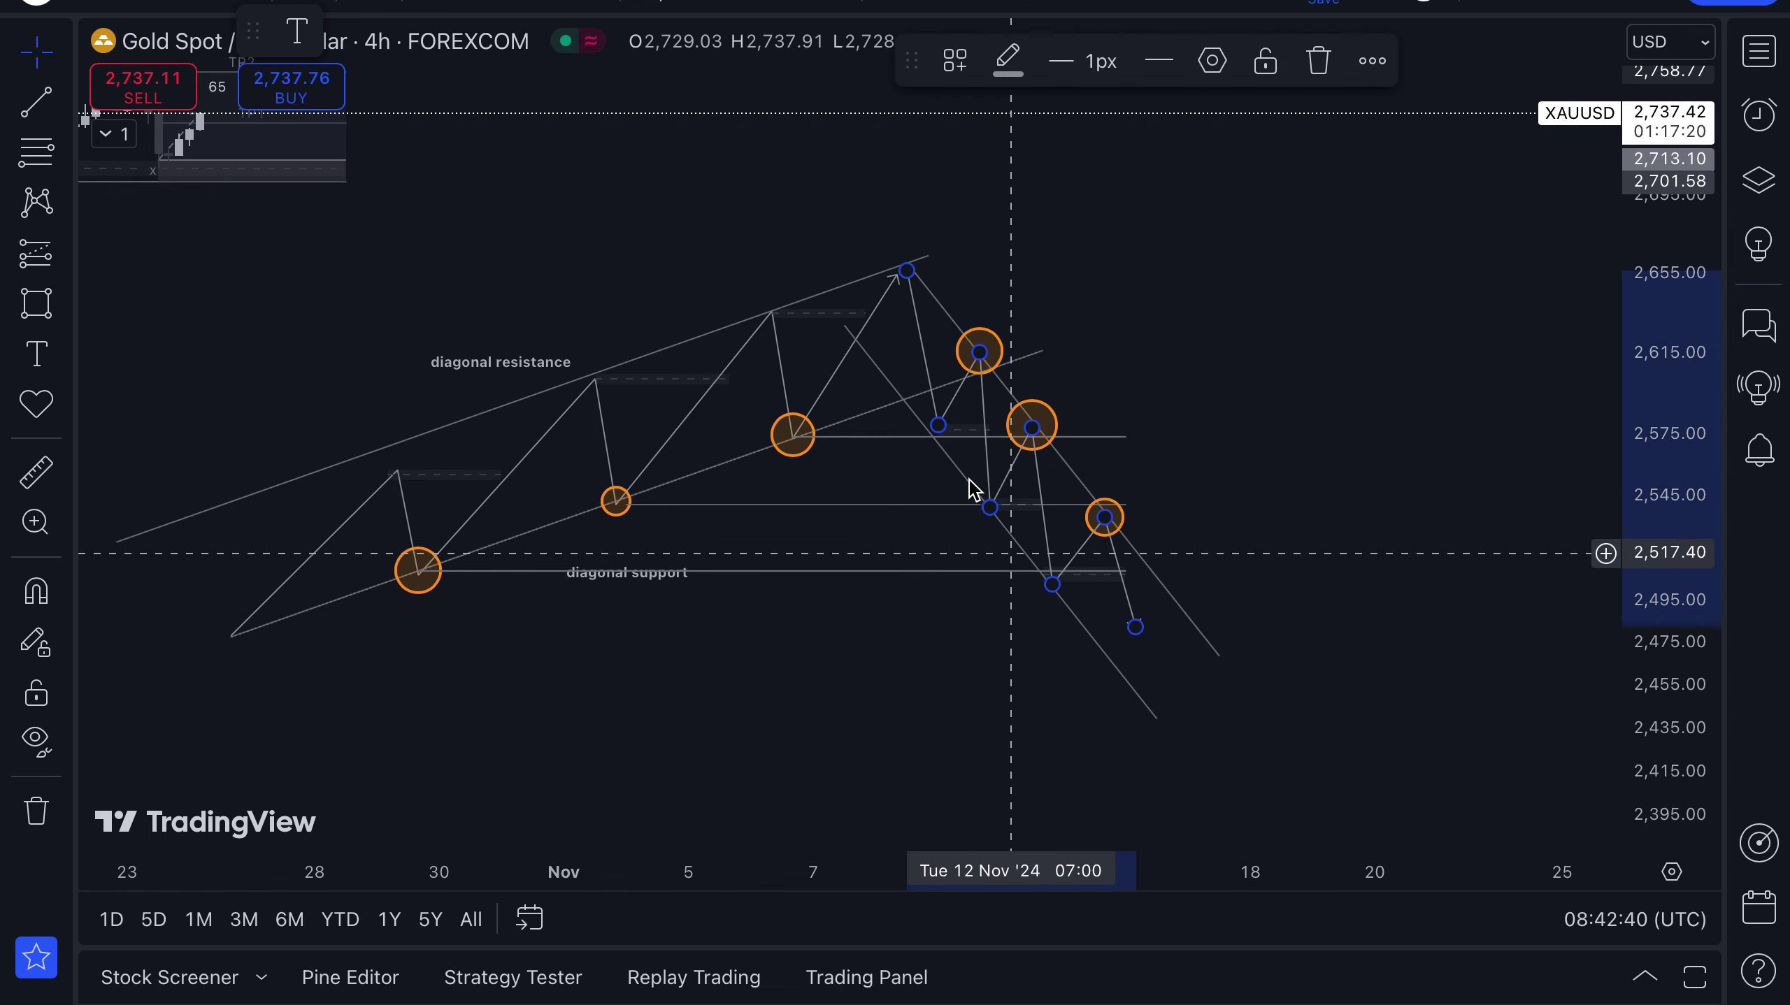
pyautogui.moveTo(940, 426); pyautogui.dragTo(927, 428)
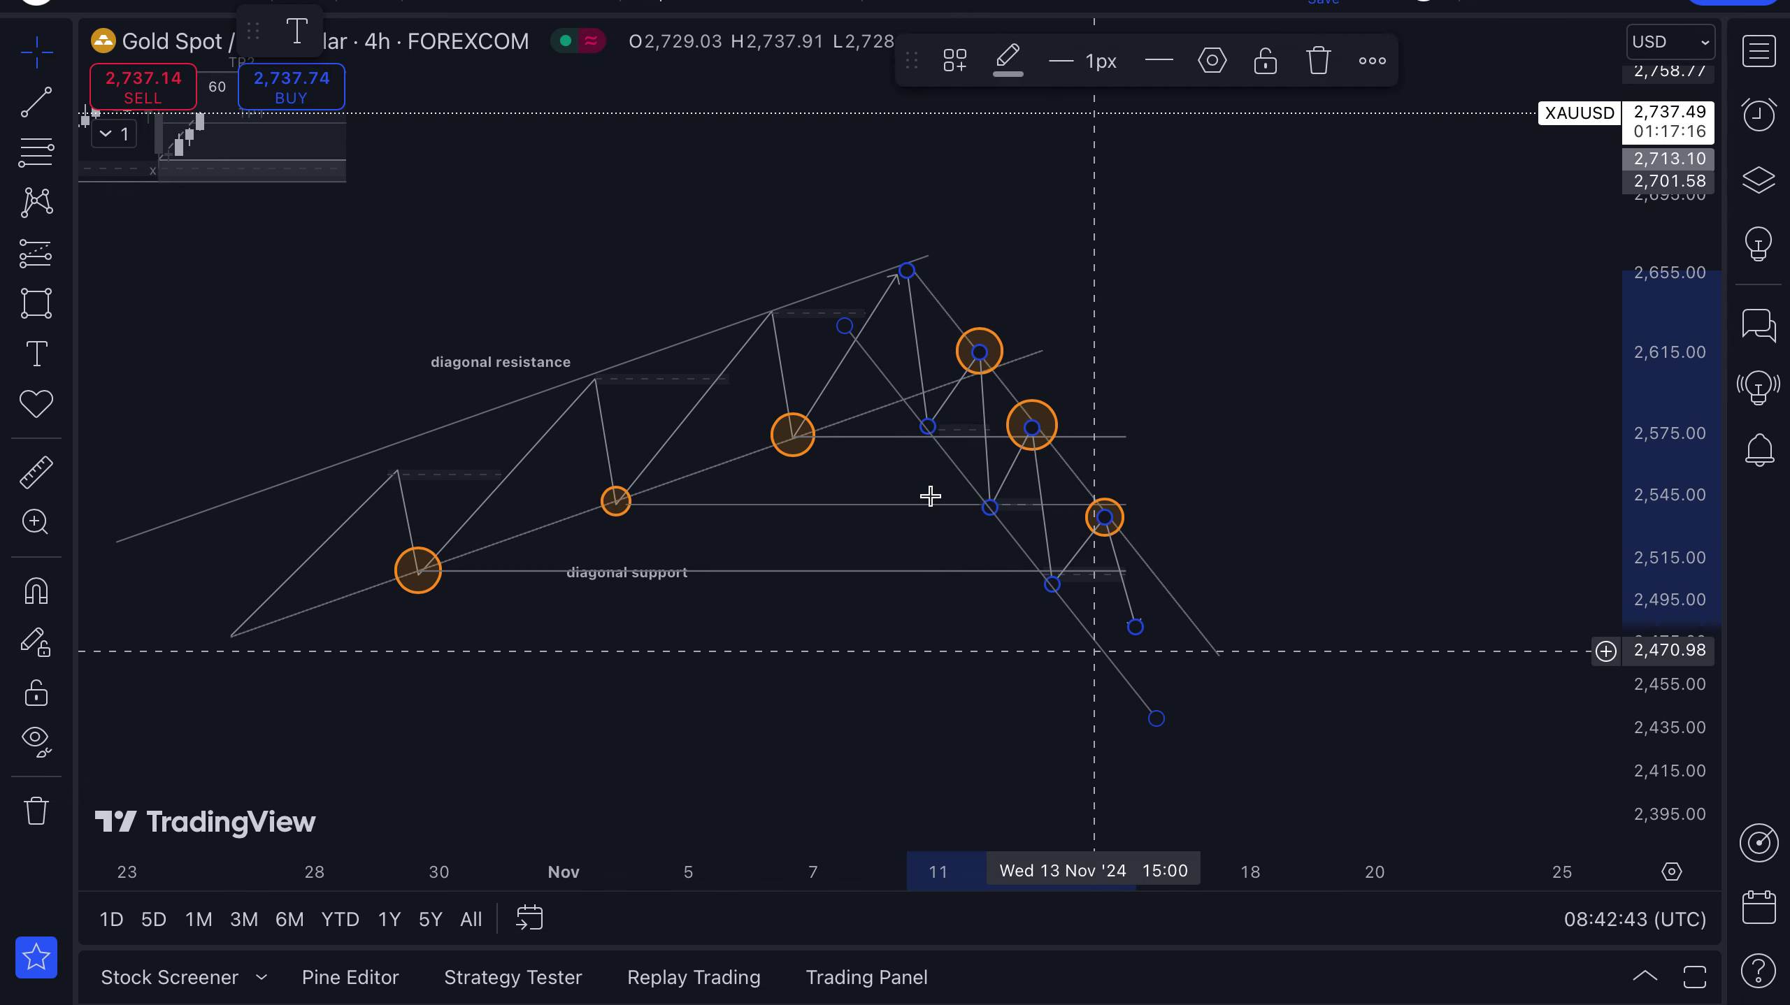
pyautogui.click(828, 631)
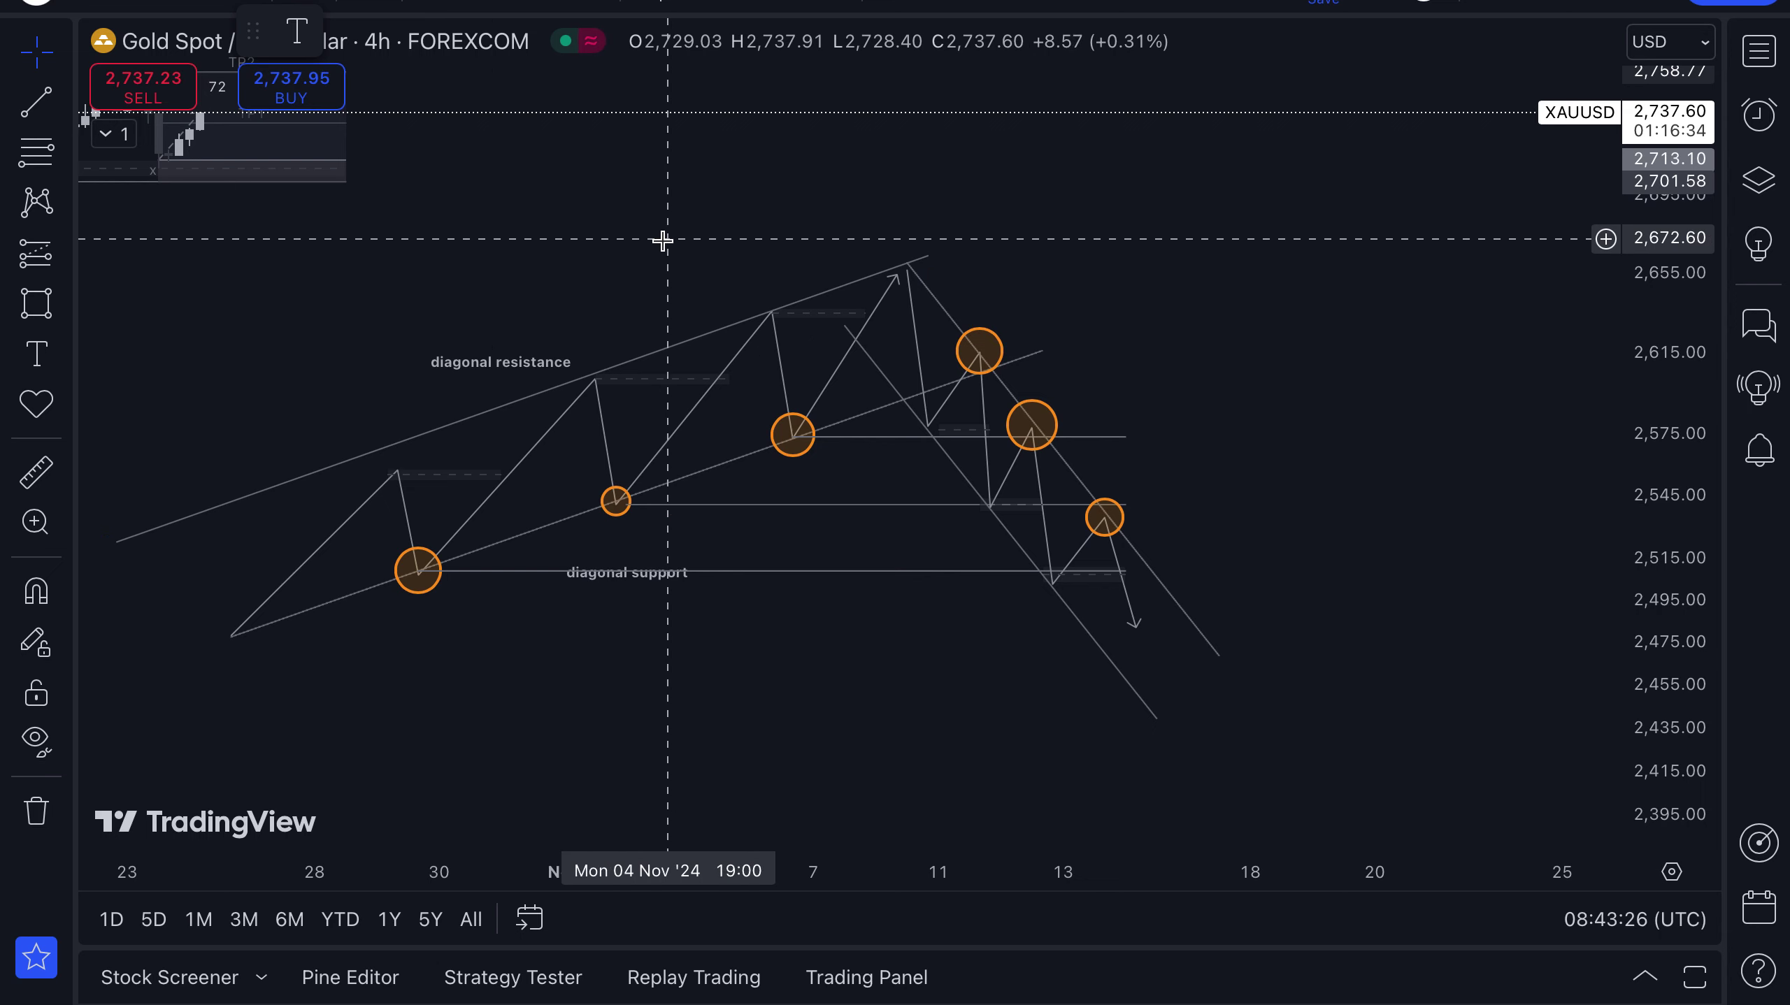
# Step: Draw a rising trend line under the real gold candles from 2,601.89 on 10 October to 2,741.74 on 23 October
pyautogui.click(496, 226)
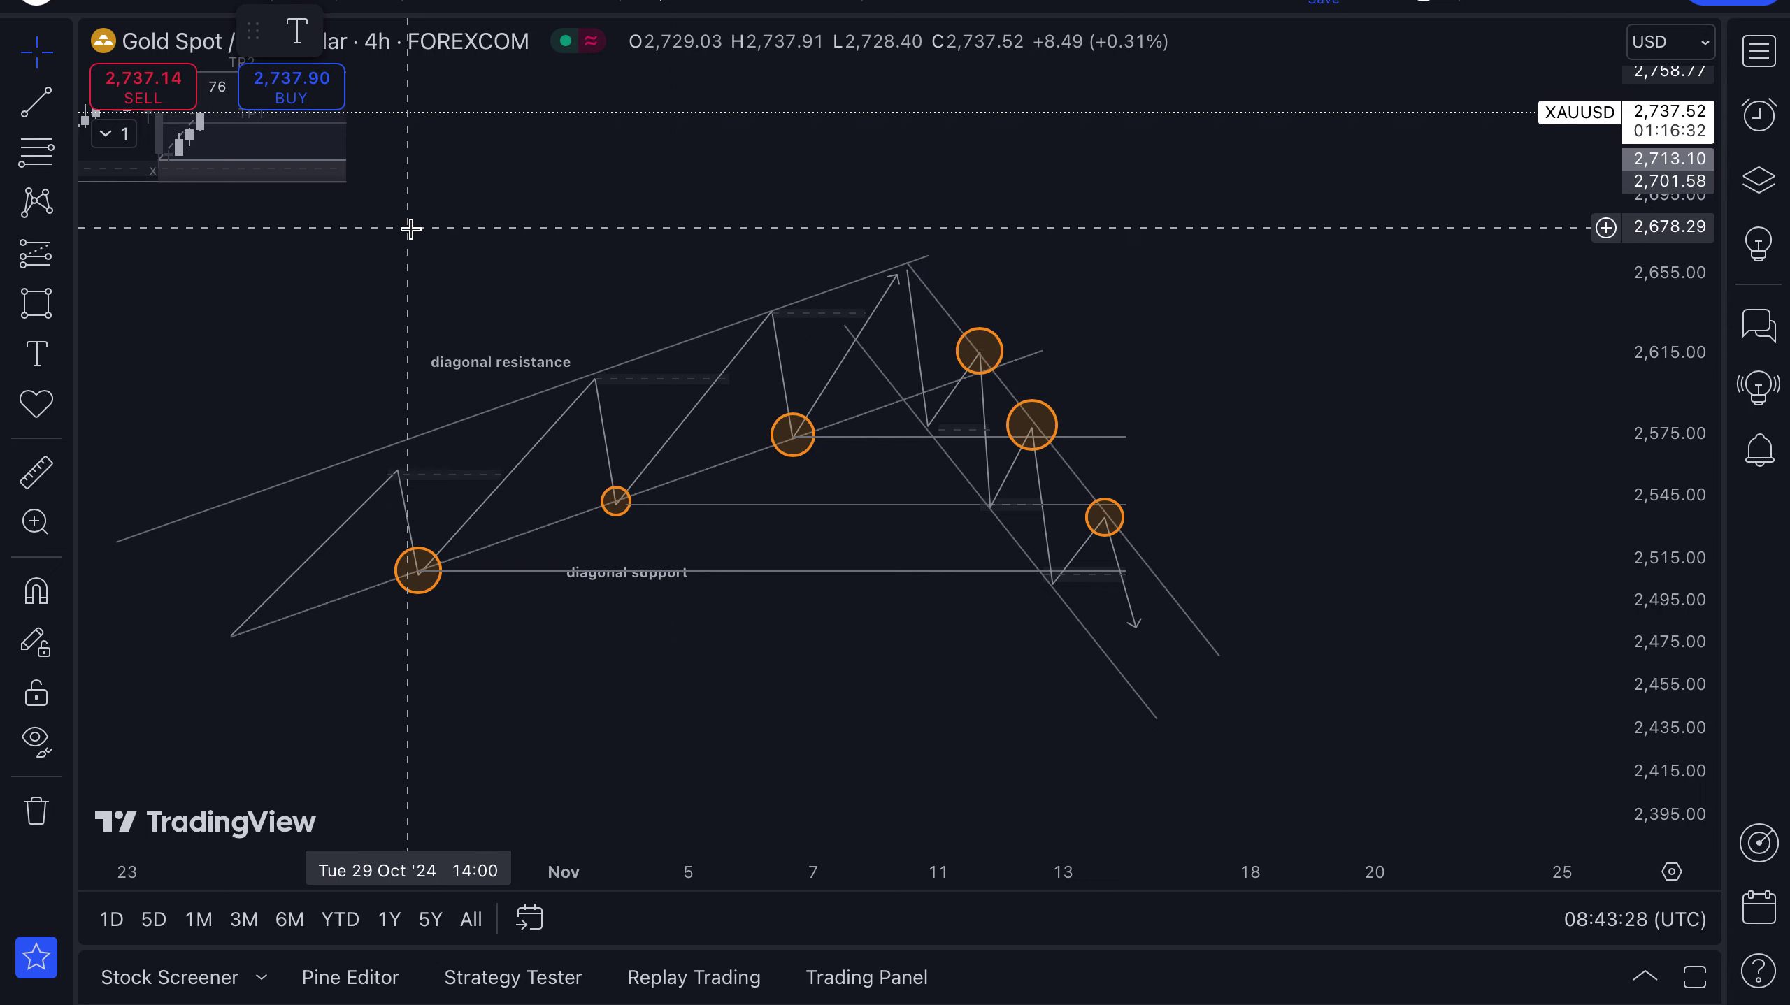
pyautogui.moveTo(408, 228); pyautogui.dragTo(1403, 300)
pyautogui.moveTo(1698, 659); pyautogui.dragTo(1690, 436)
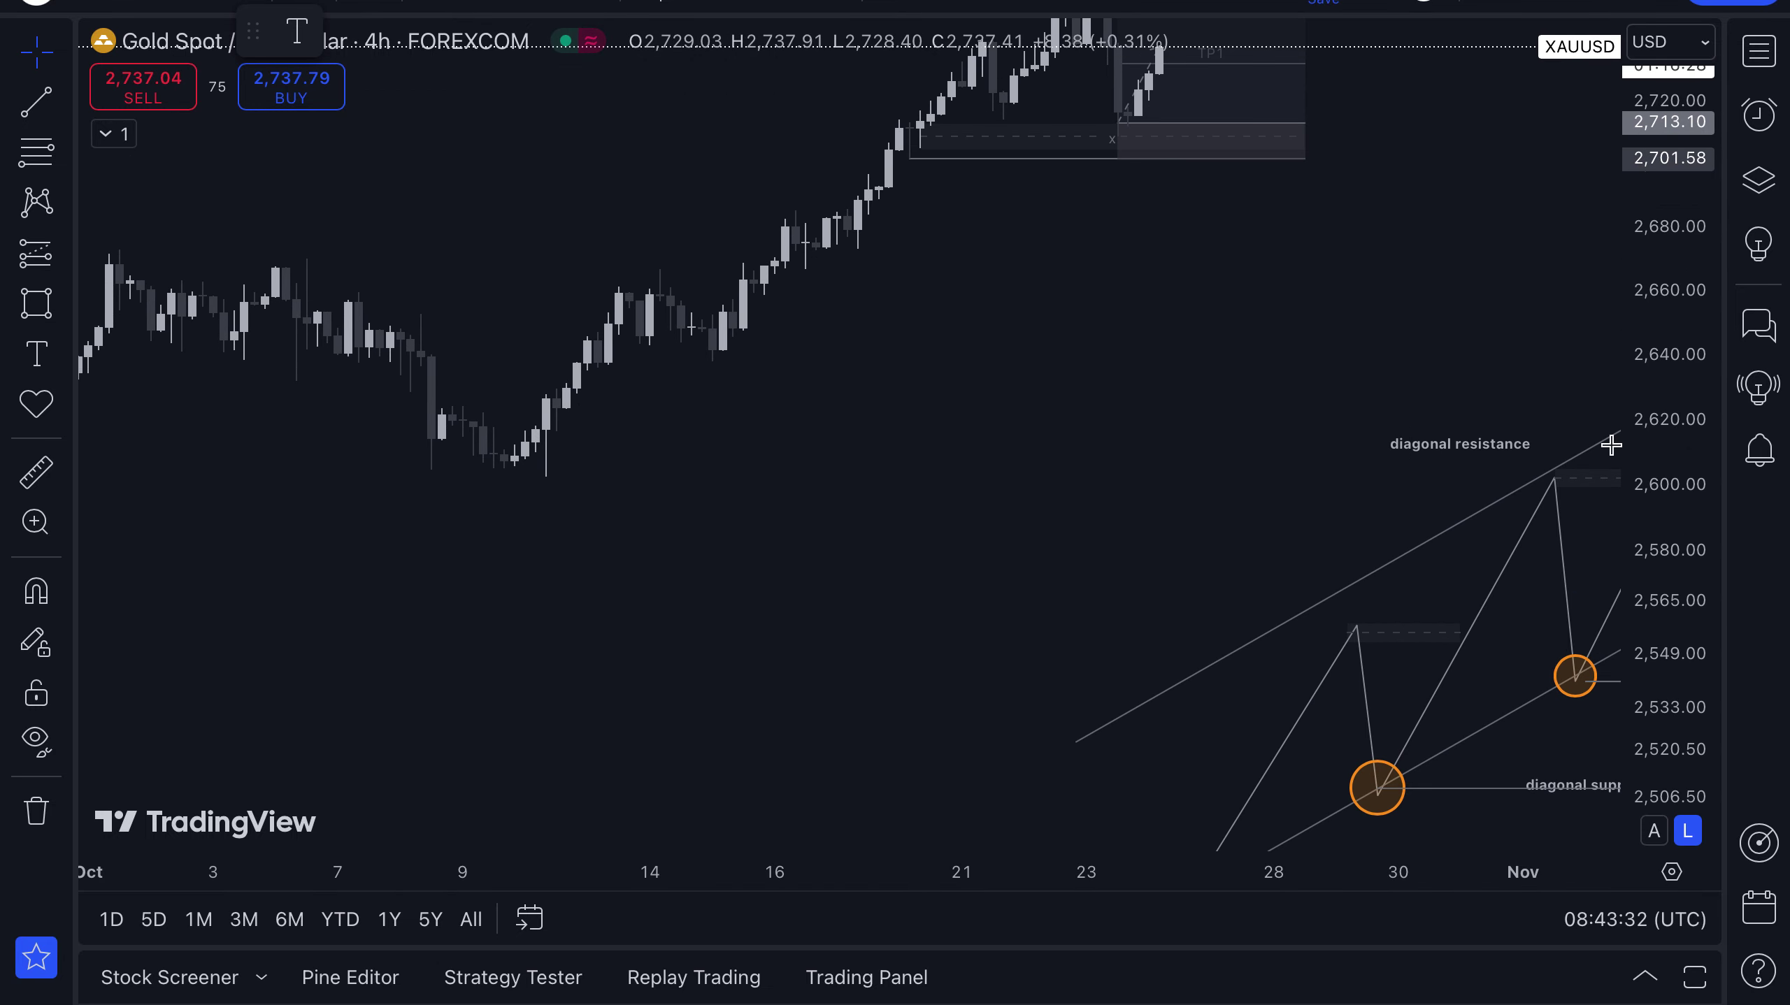
pyautogui.moveTo(1202, 461); pyautogui.dragTo(1306, 811)
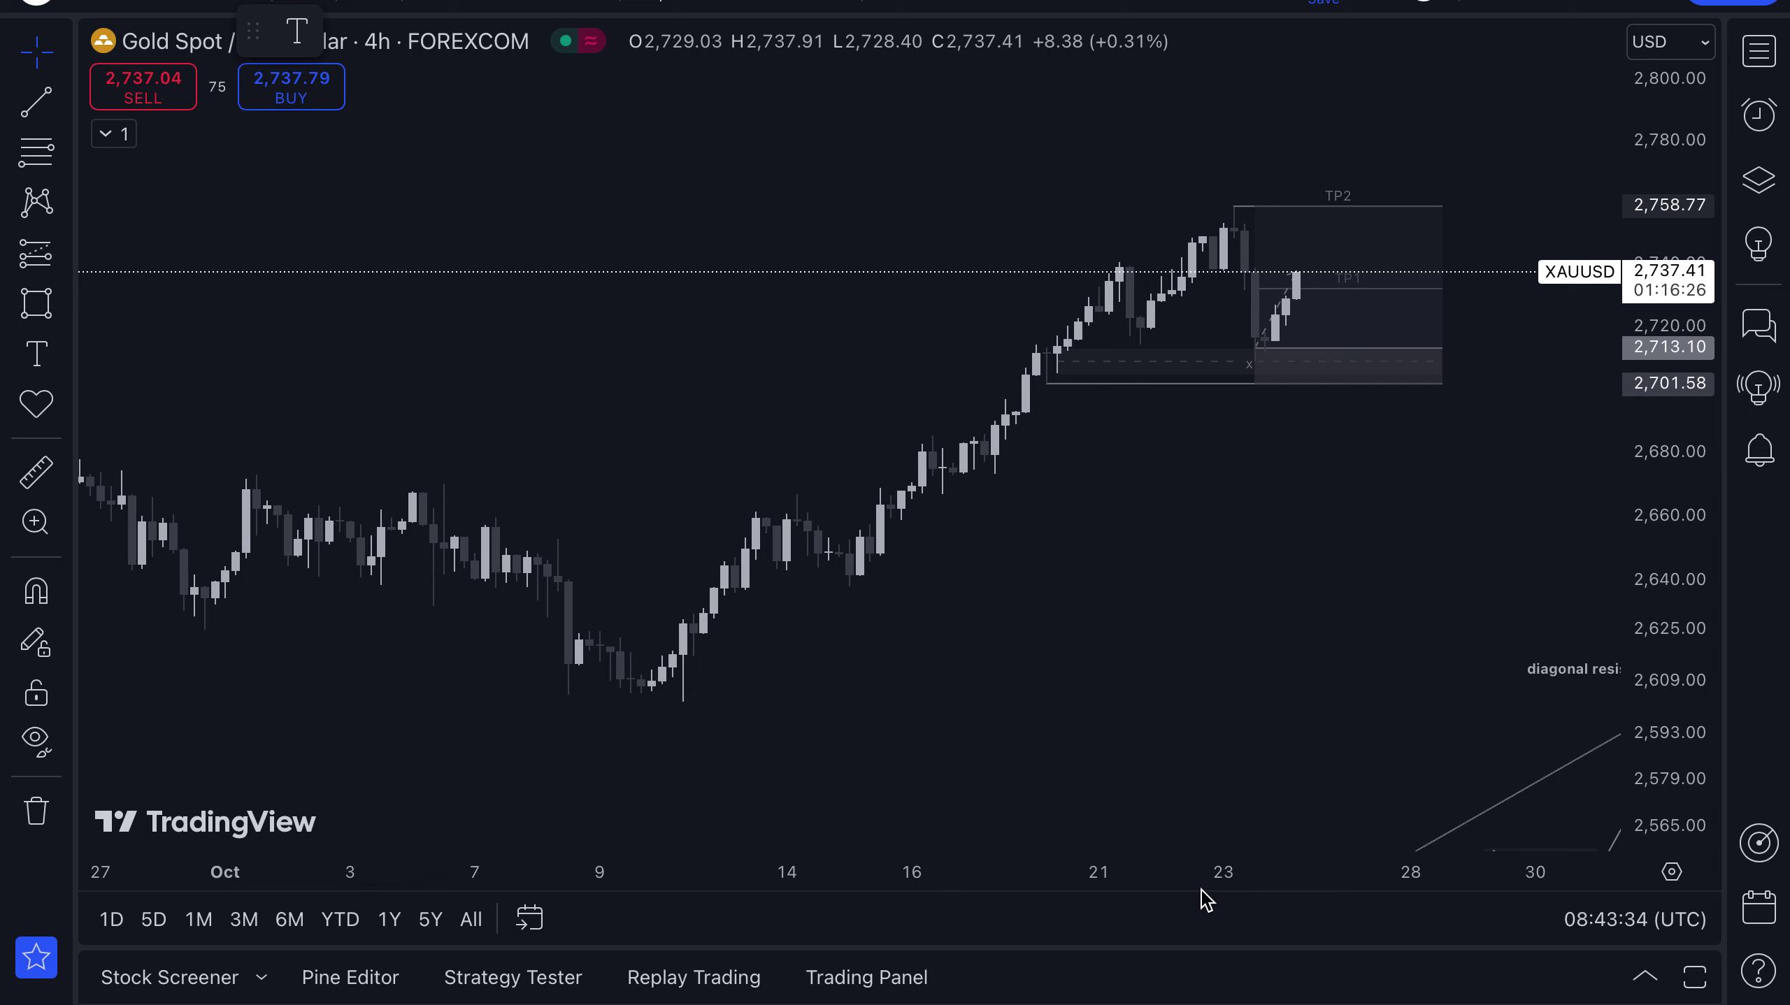
pyautogui.moveTo(1203, 895); pyautogui.dragTo(1075, 813)
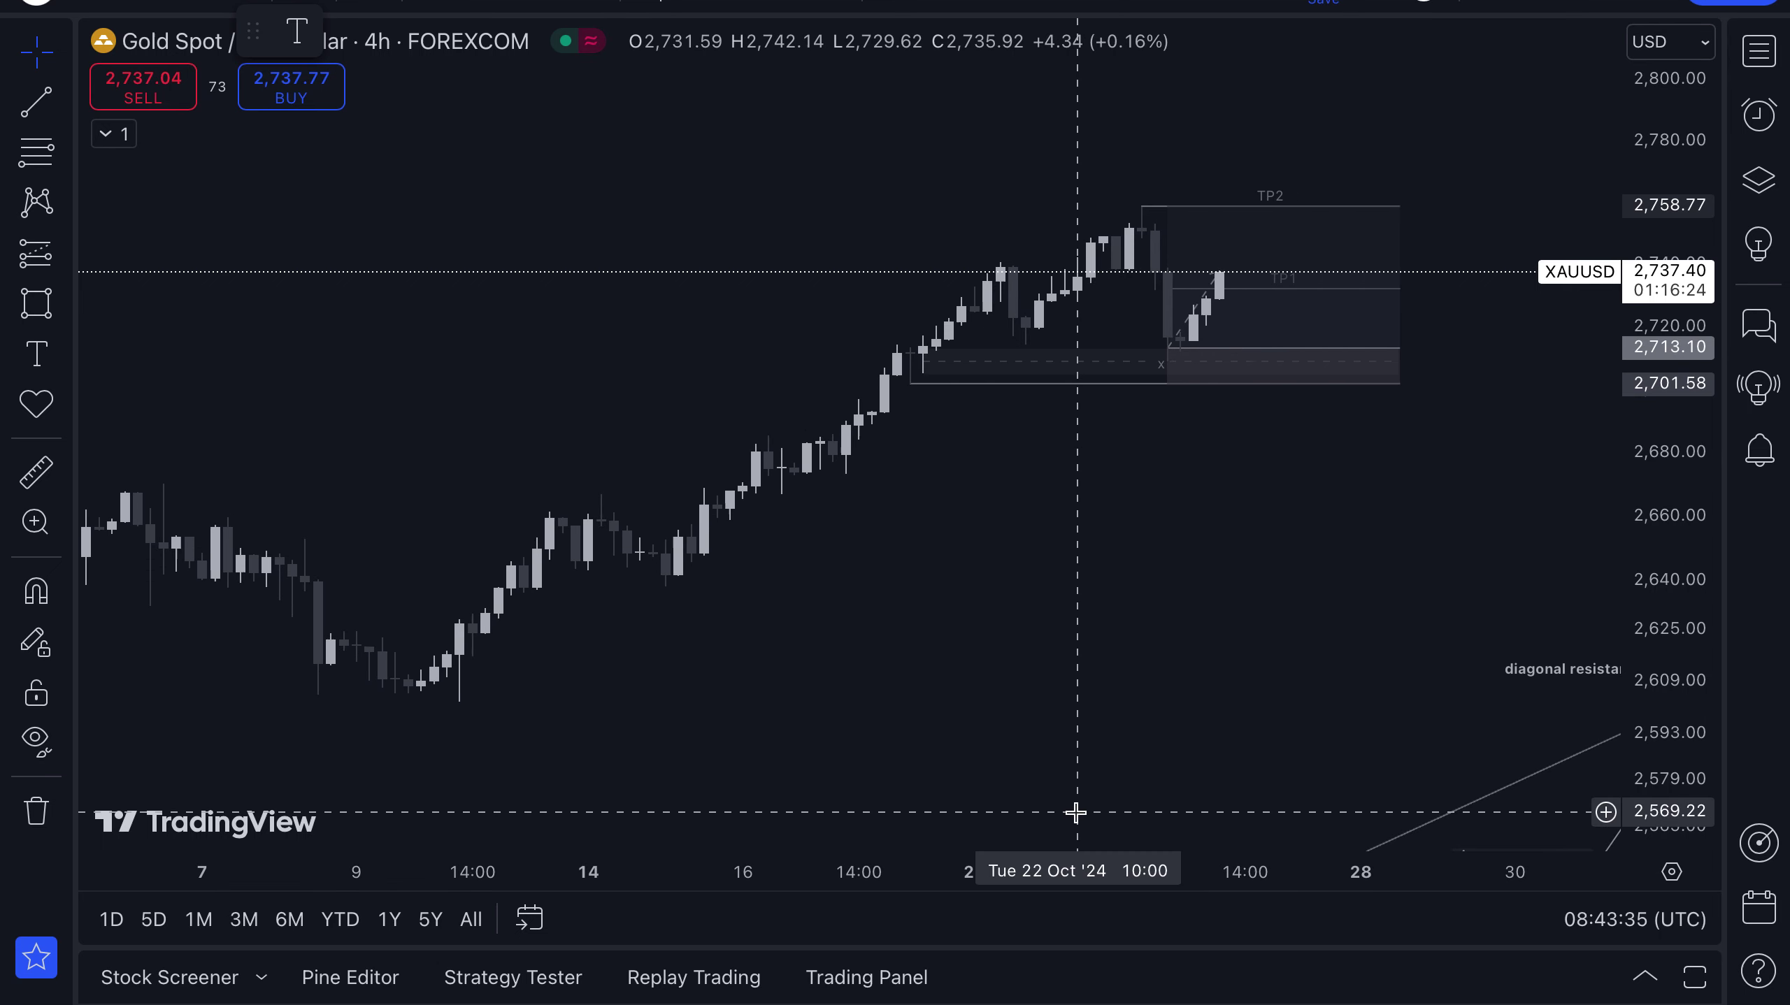
pyautogui.click(28, 102)
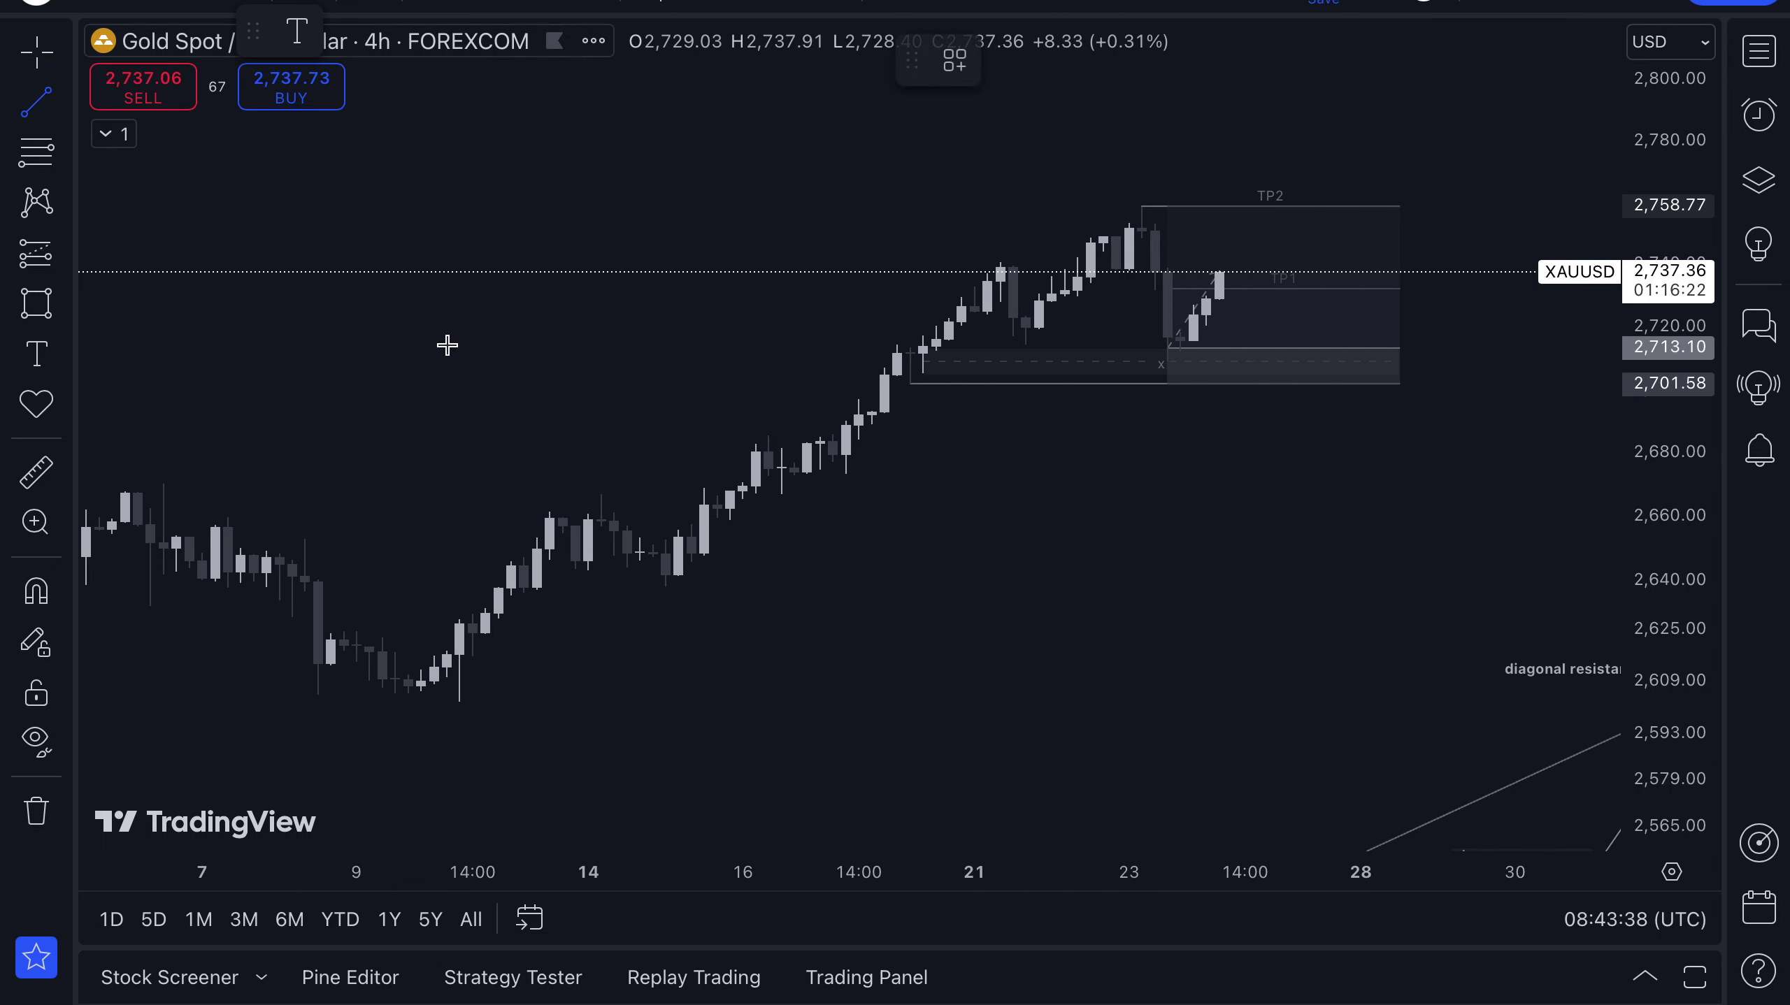
pyautogui.click(466, 708)
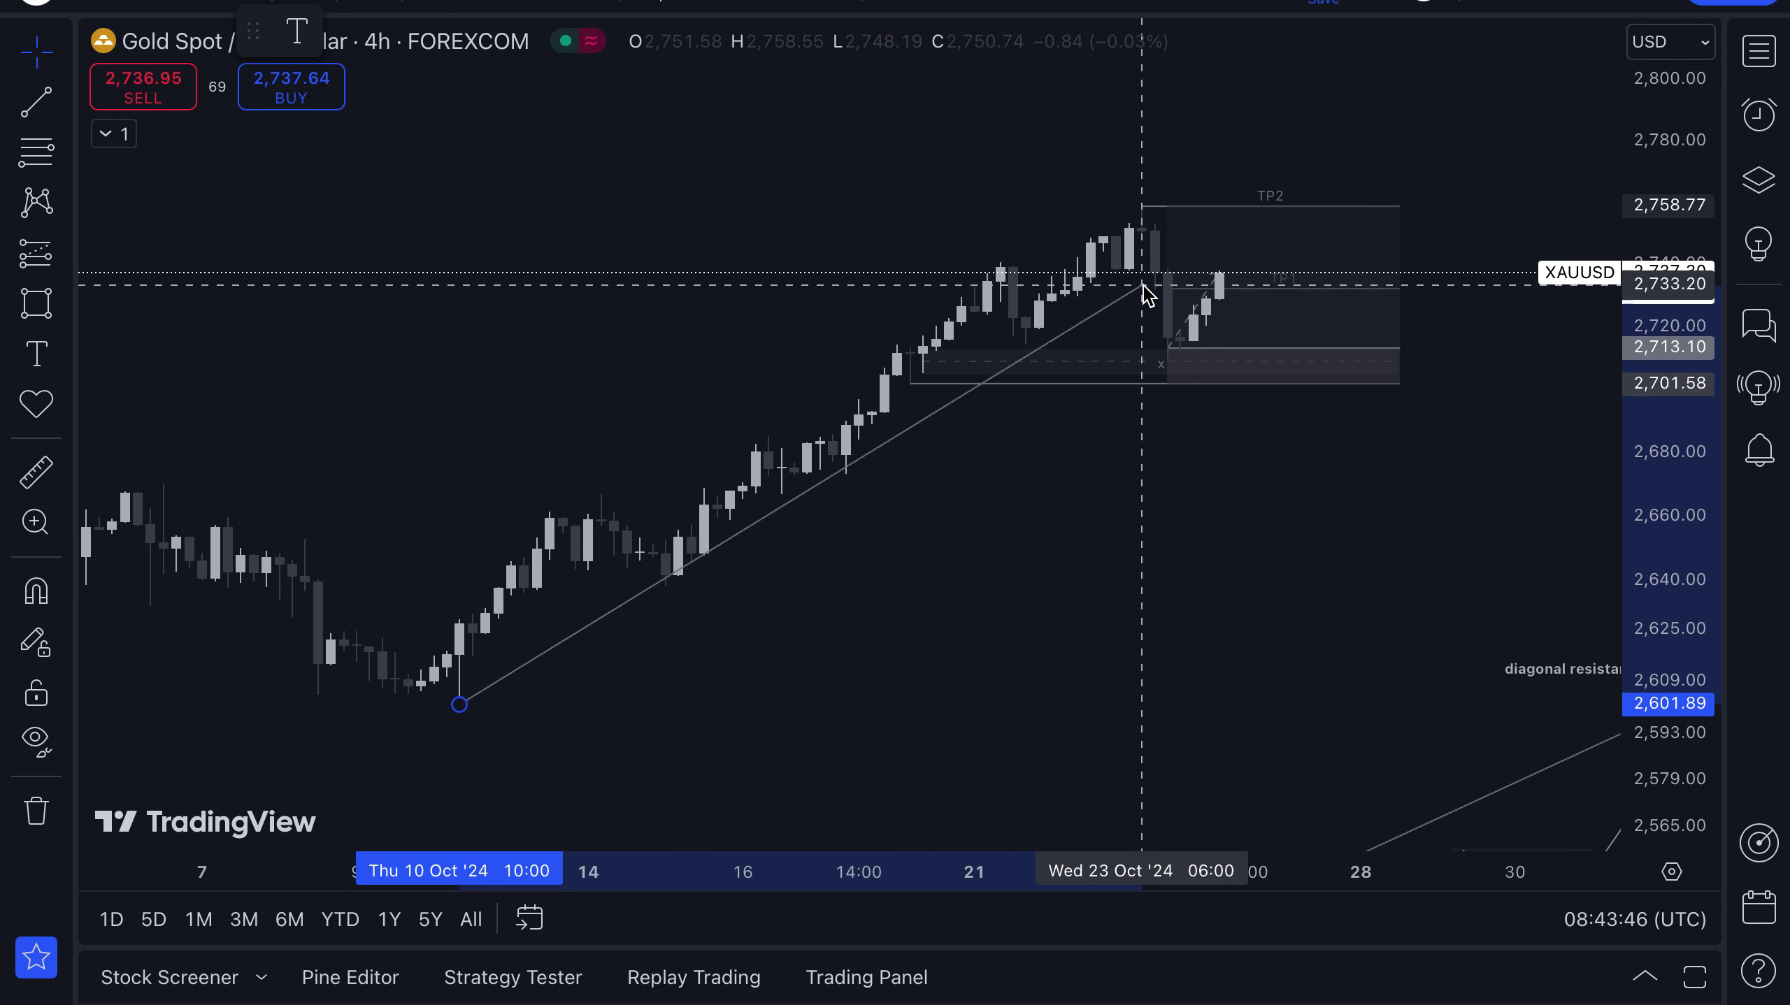
pyautogui.click(1191, 262)
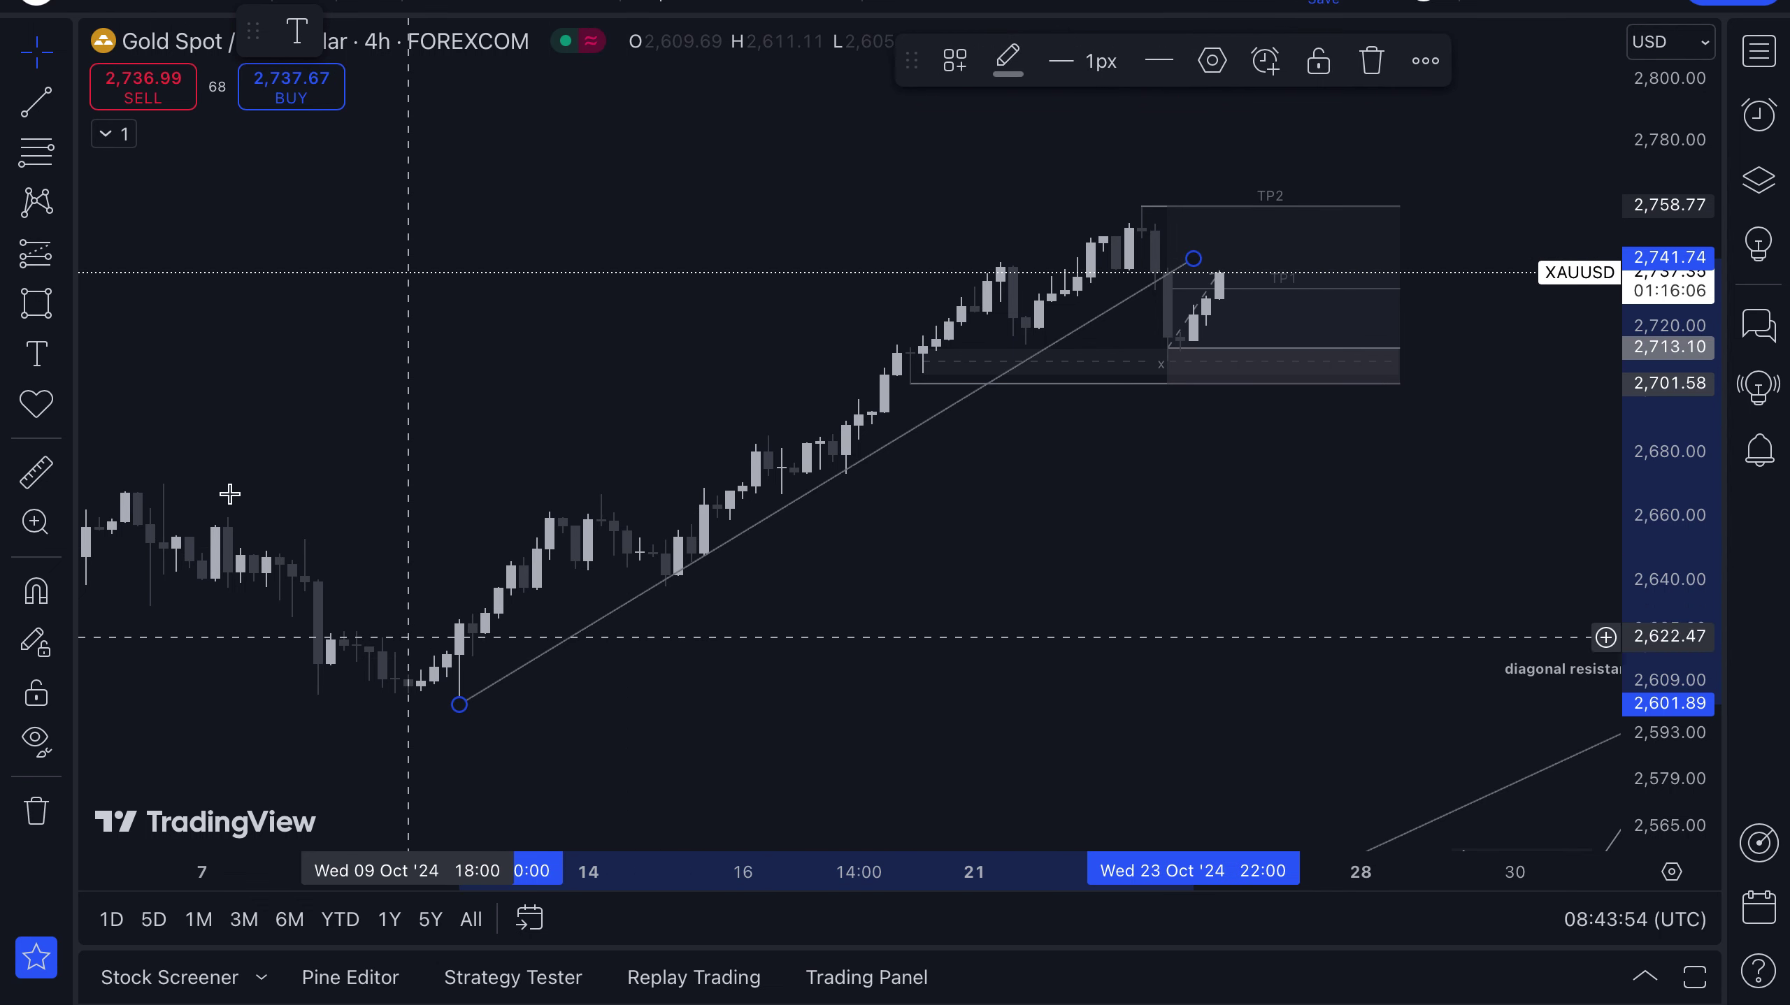
# Step: Draw a zigzag path through the candles' swing highs and lows, from about 2,601 on 10 October to about 2,747 on 24 October
pyautogui.click(65, 304)
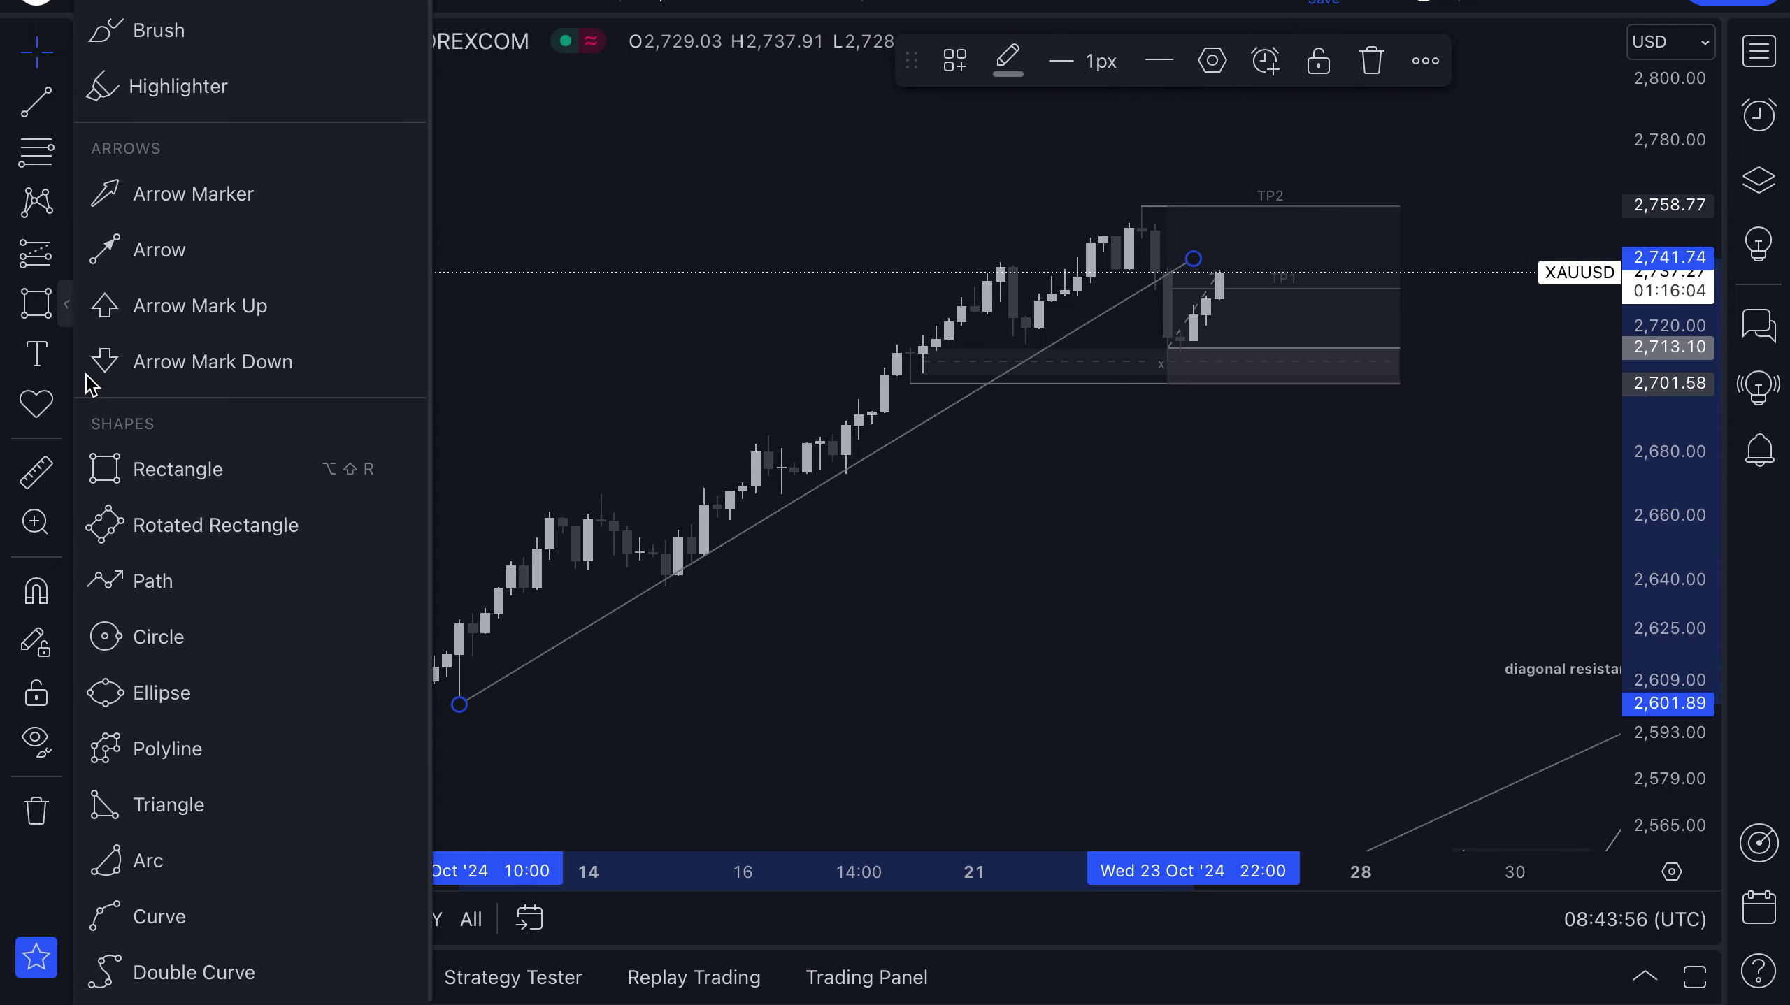
pyautogui.click(124, 563)
pyautogui.click(459, 704)
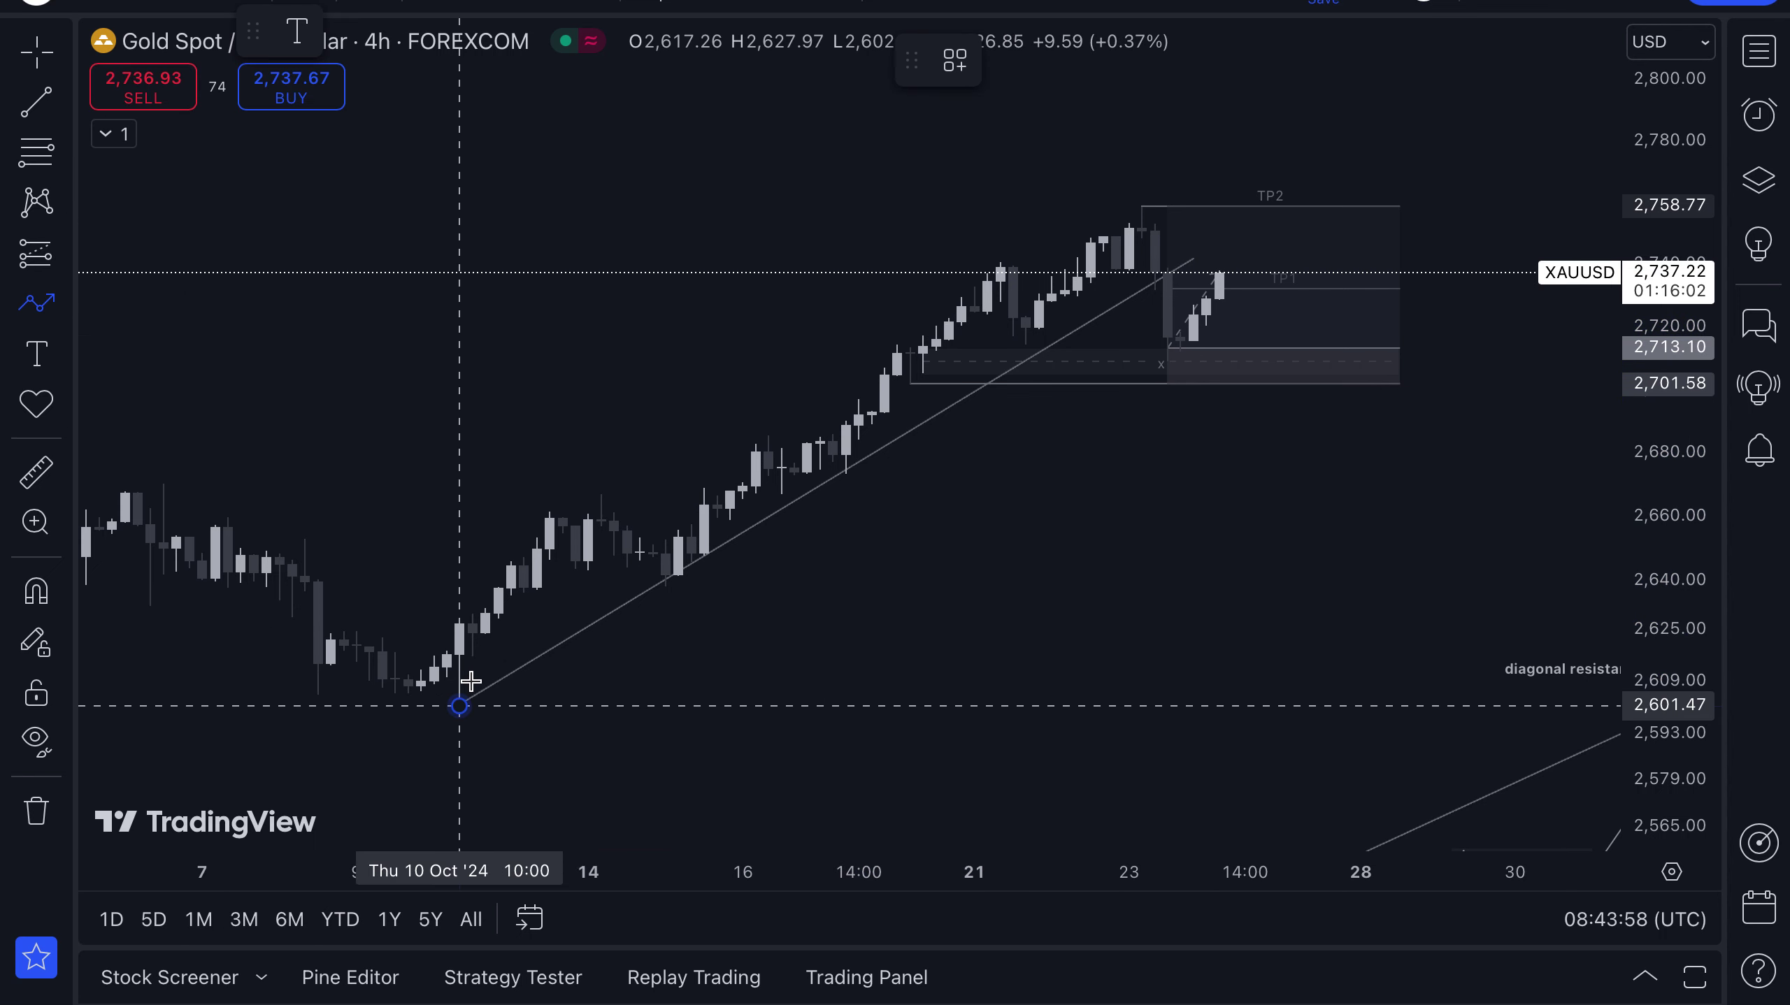
pyautogui.click(549, 503)
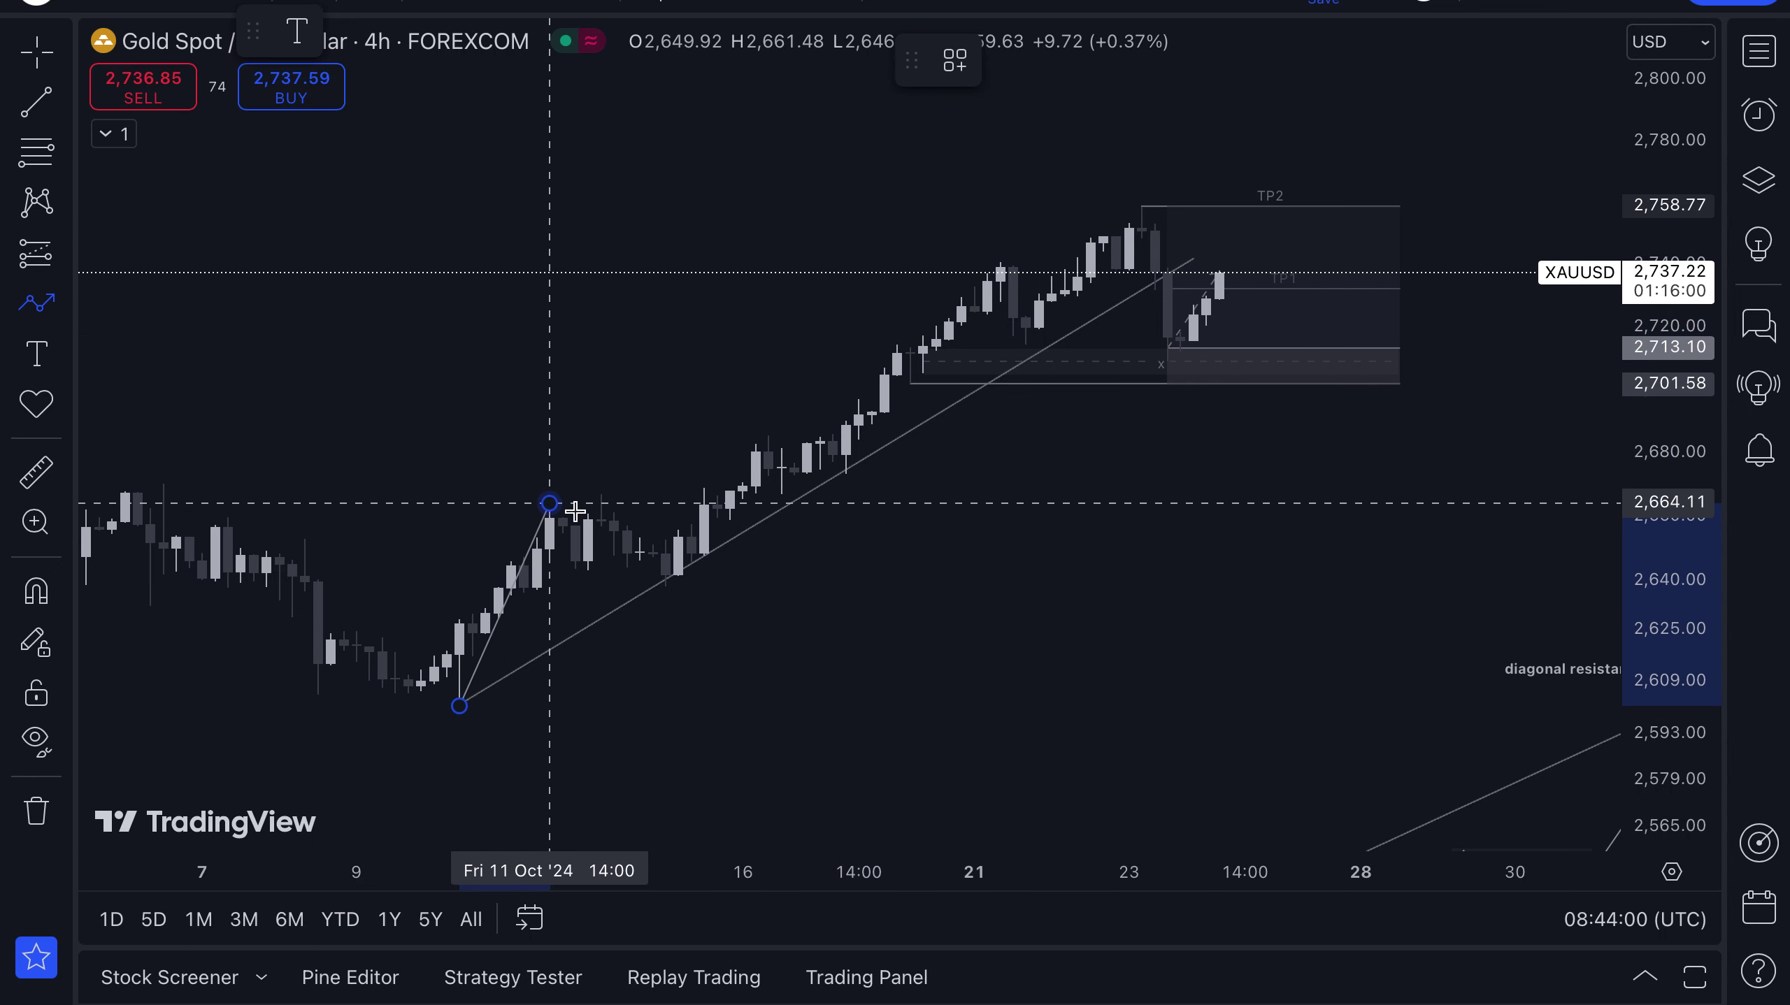
pyautogui.click(665, 582)
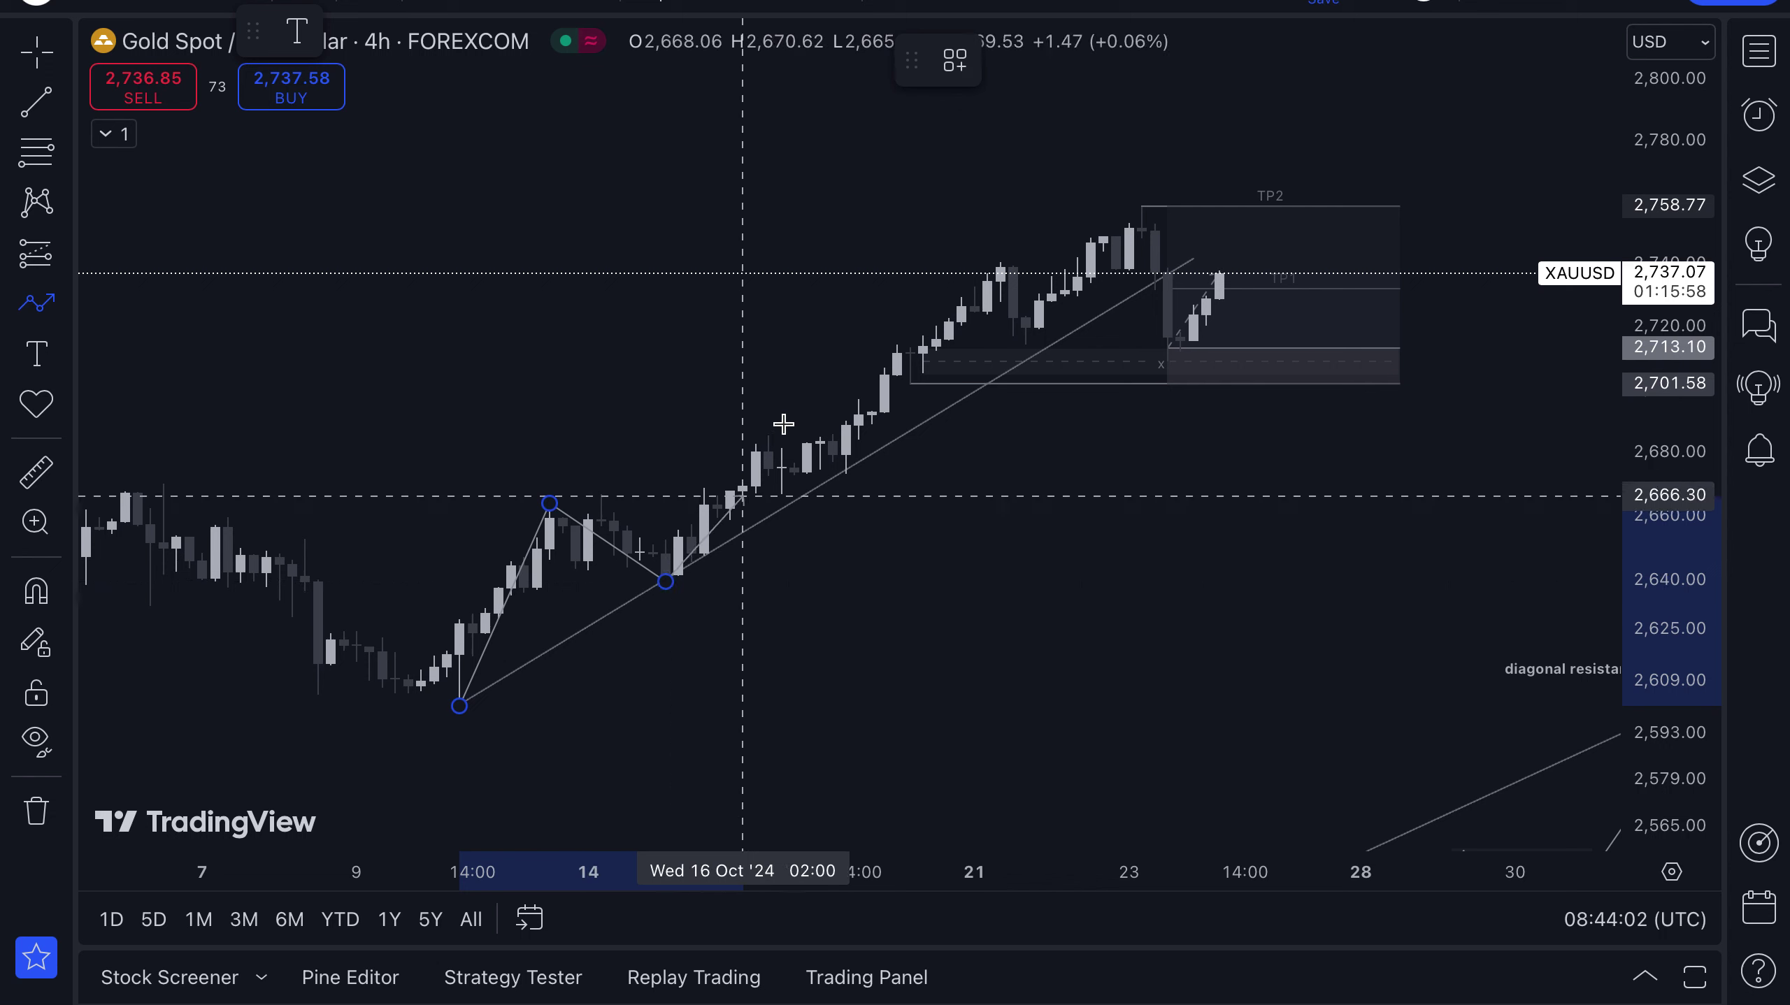
pyautogui.click(782, 423)
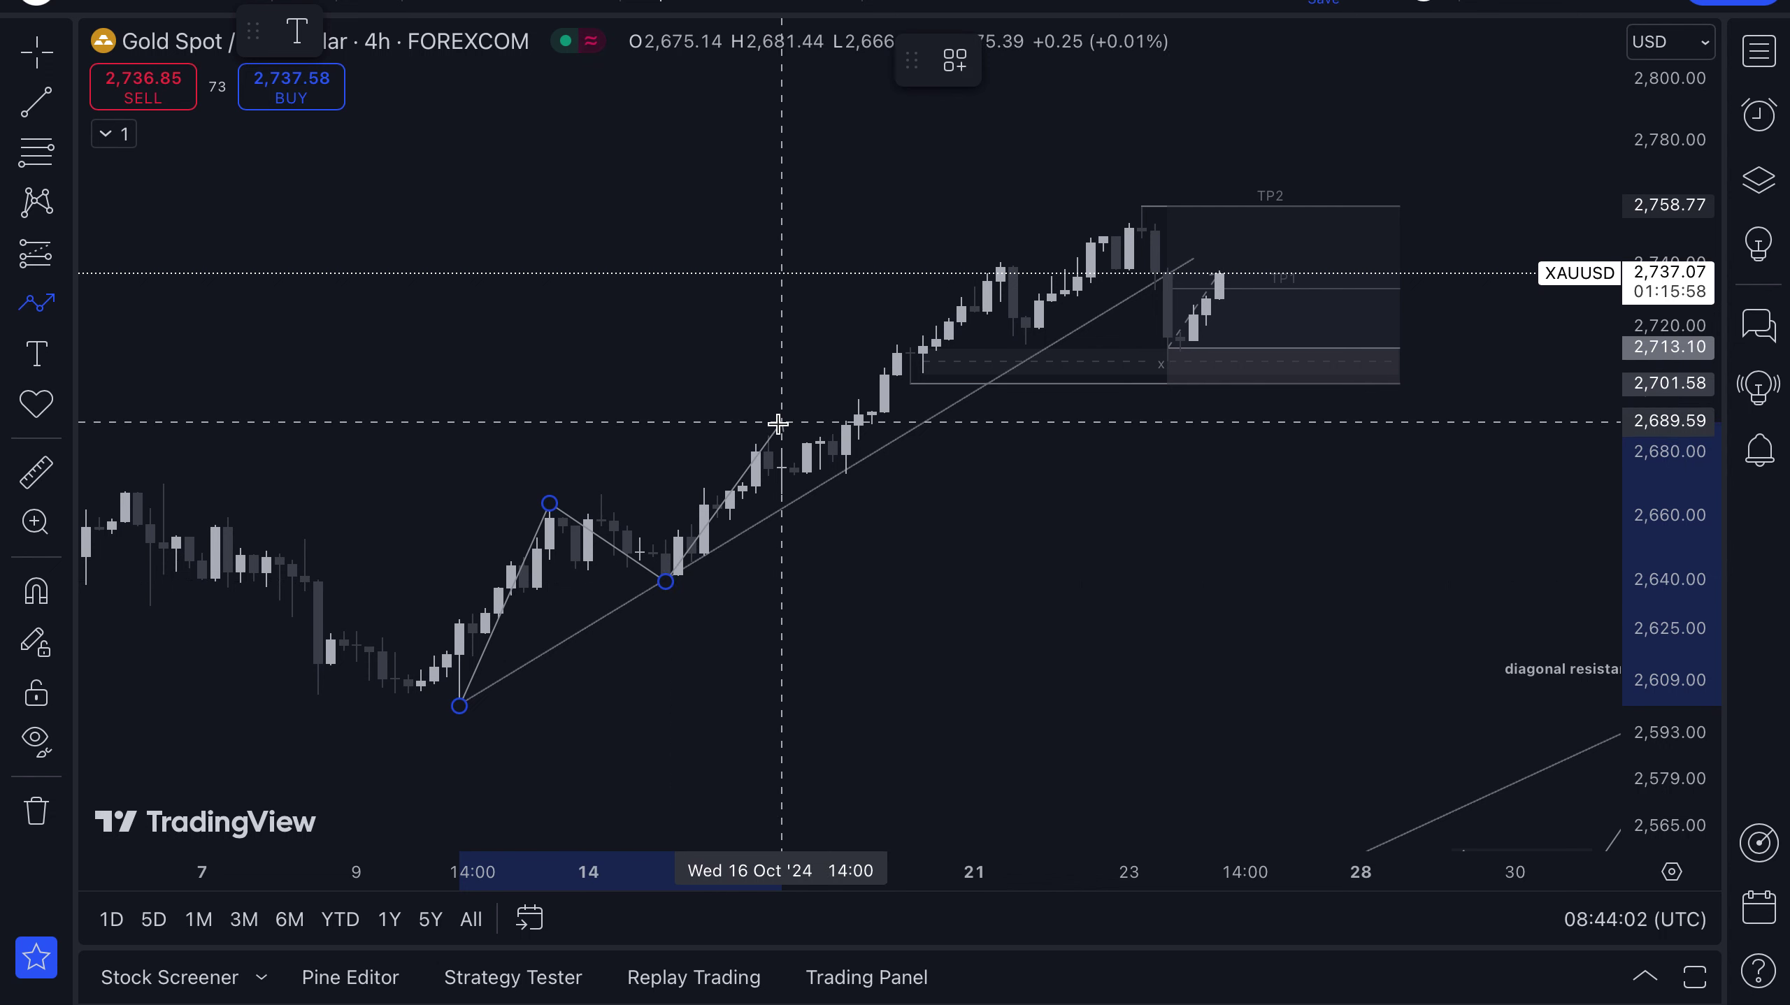
pyautogui.click(846, 480)
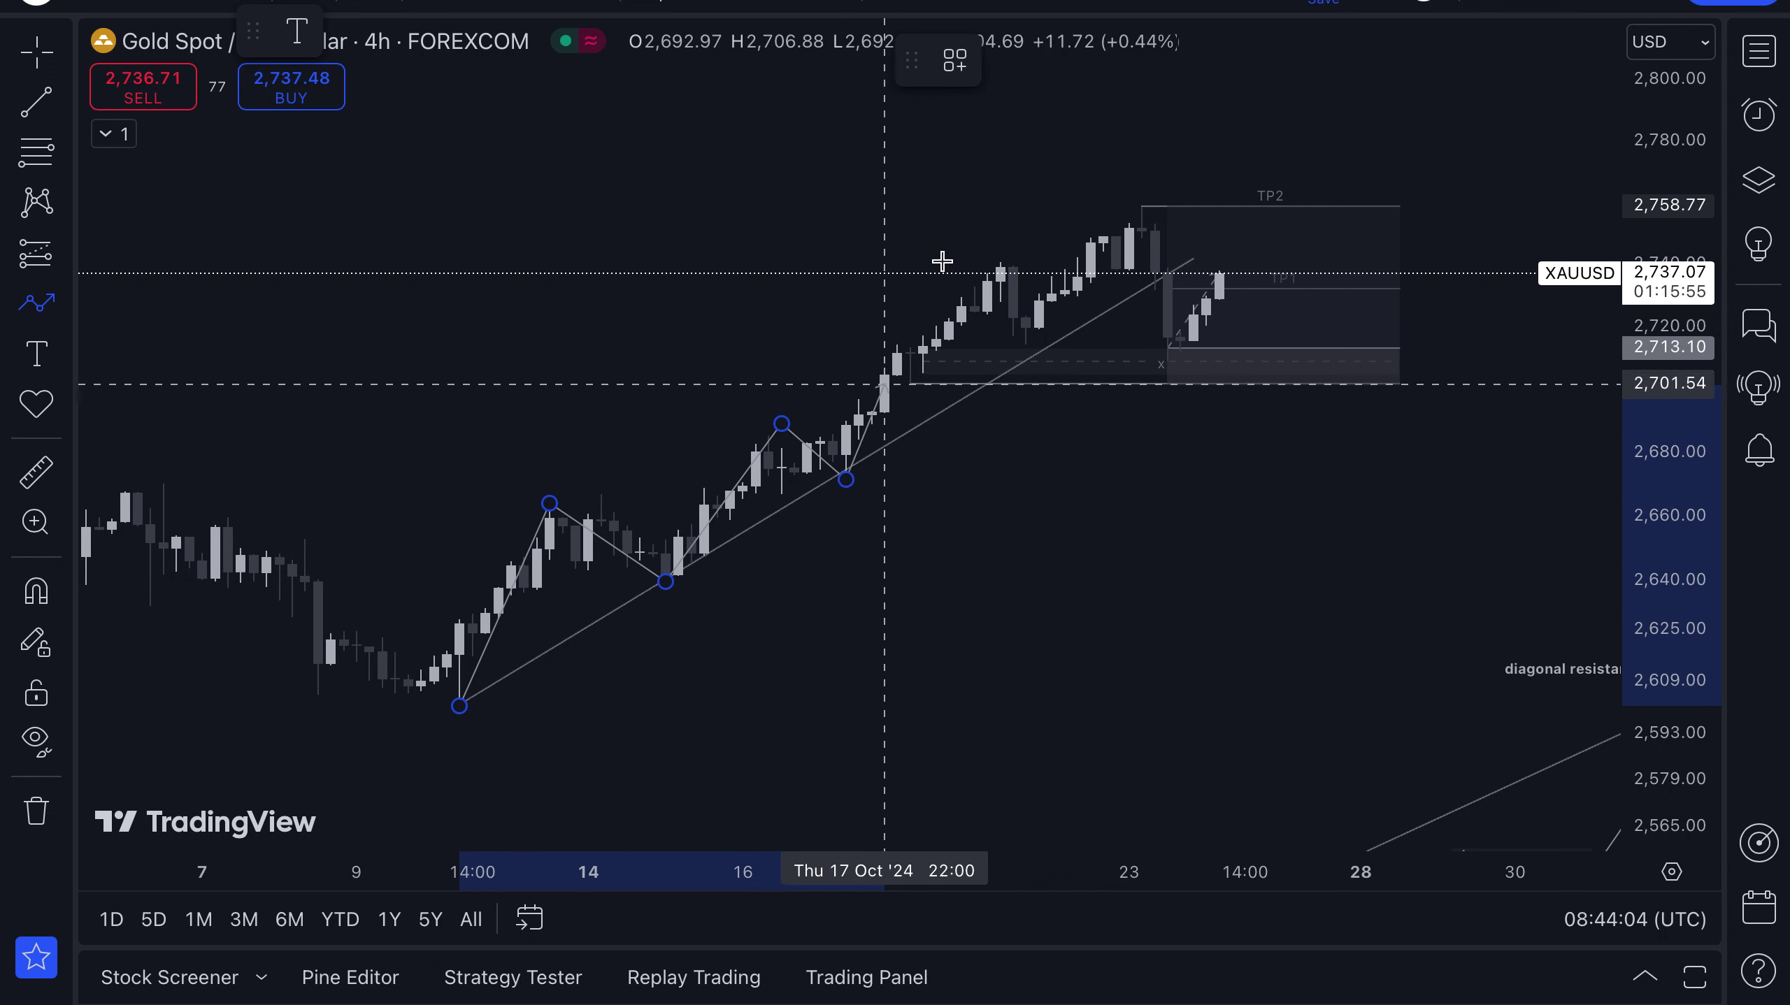
pyautogui.click(1019, 348)
pyautogui.click(1029, 354)
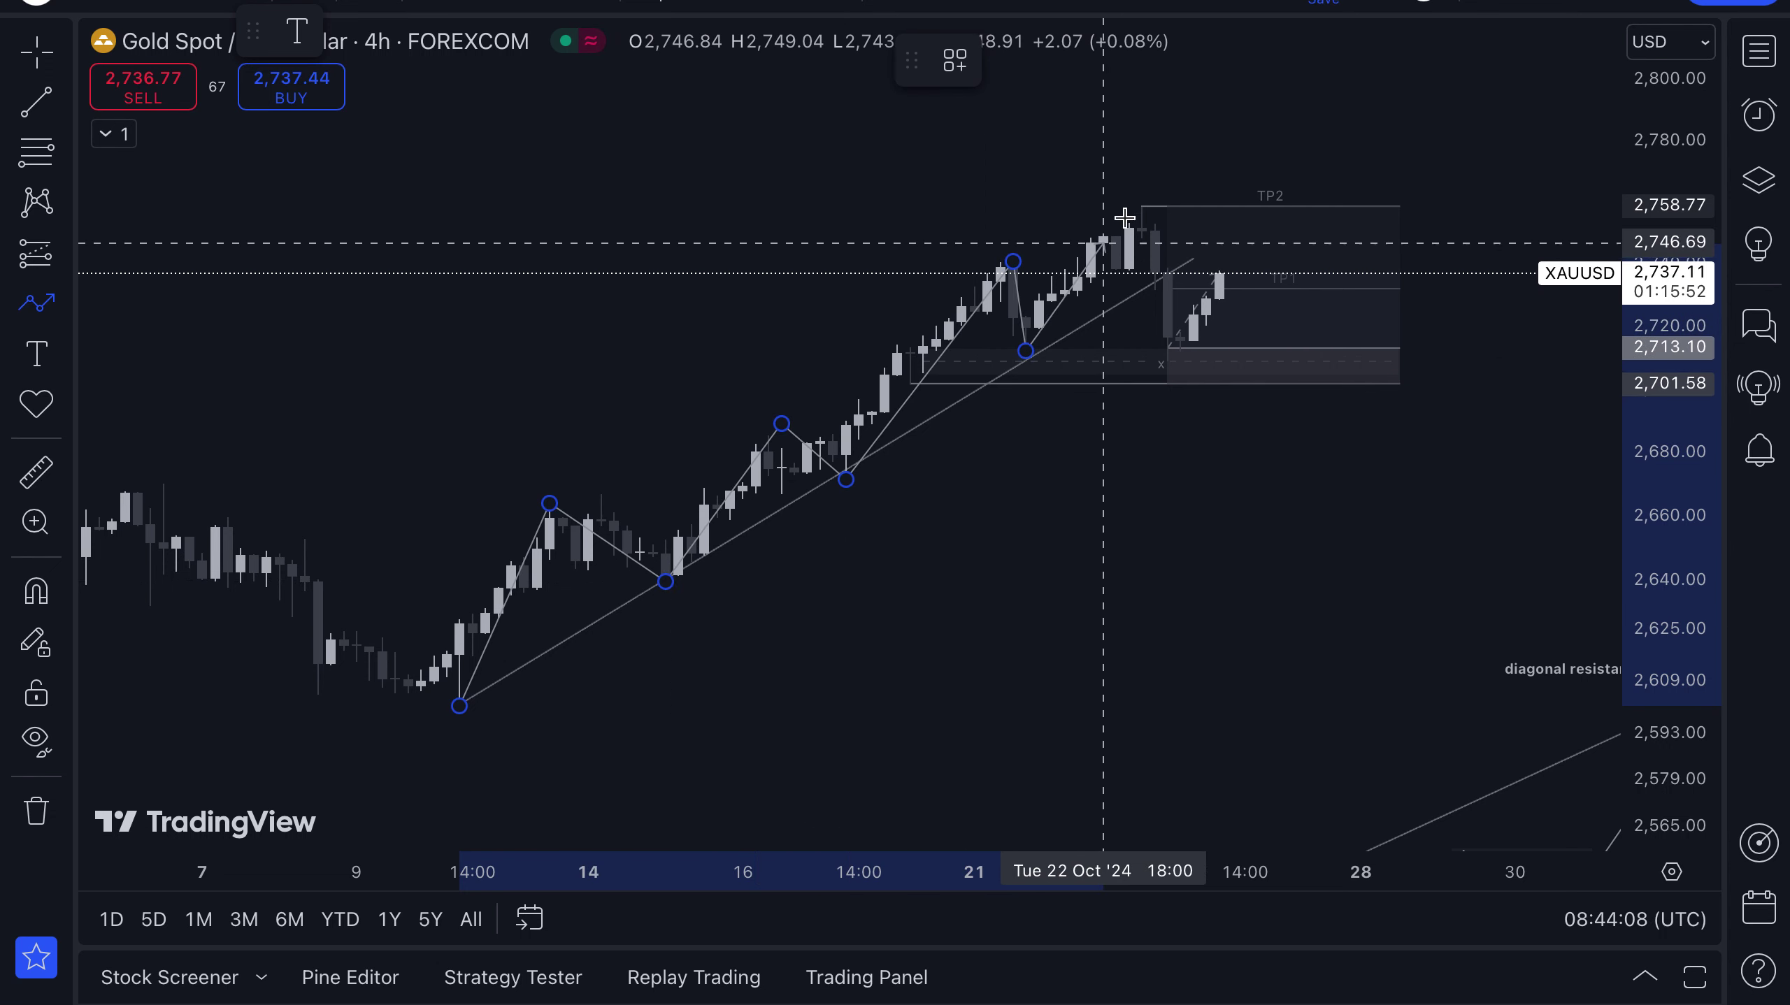
pyautogui.click(1139, 202)
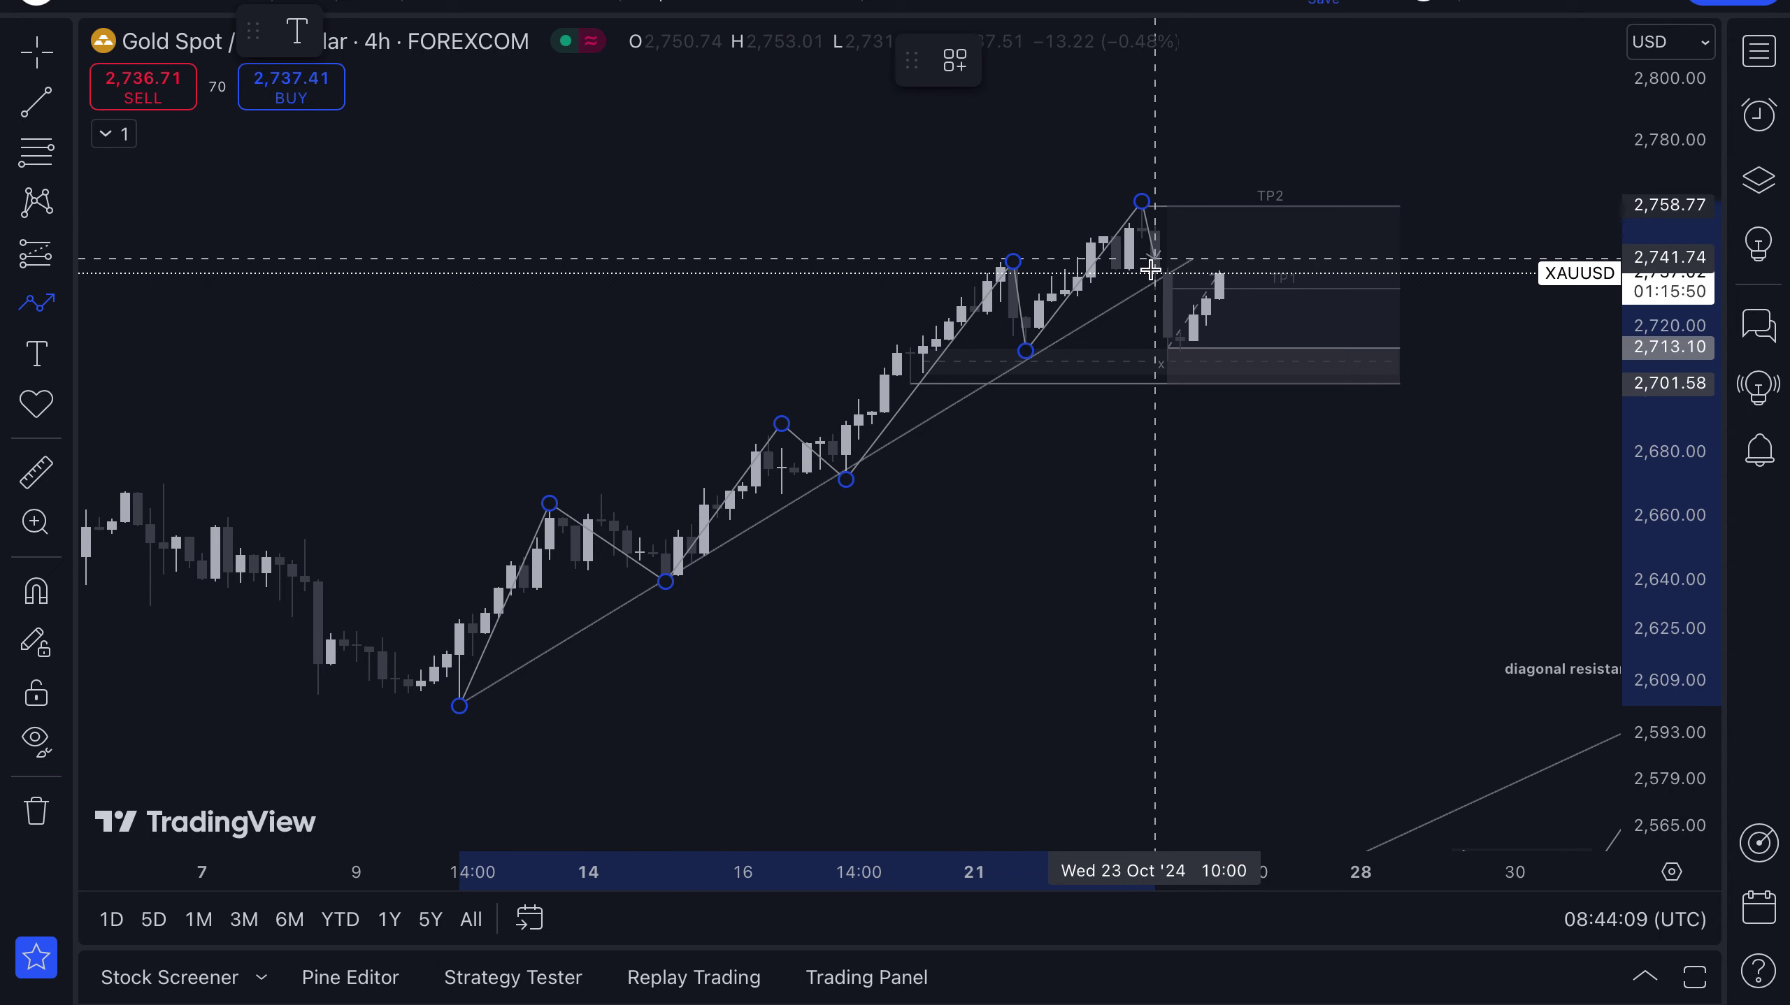
pyautogui.click(1167, 368)
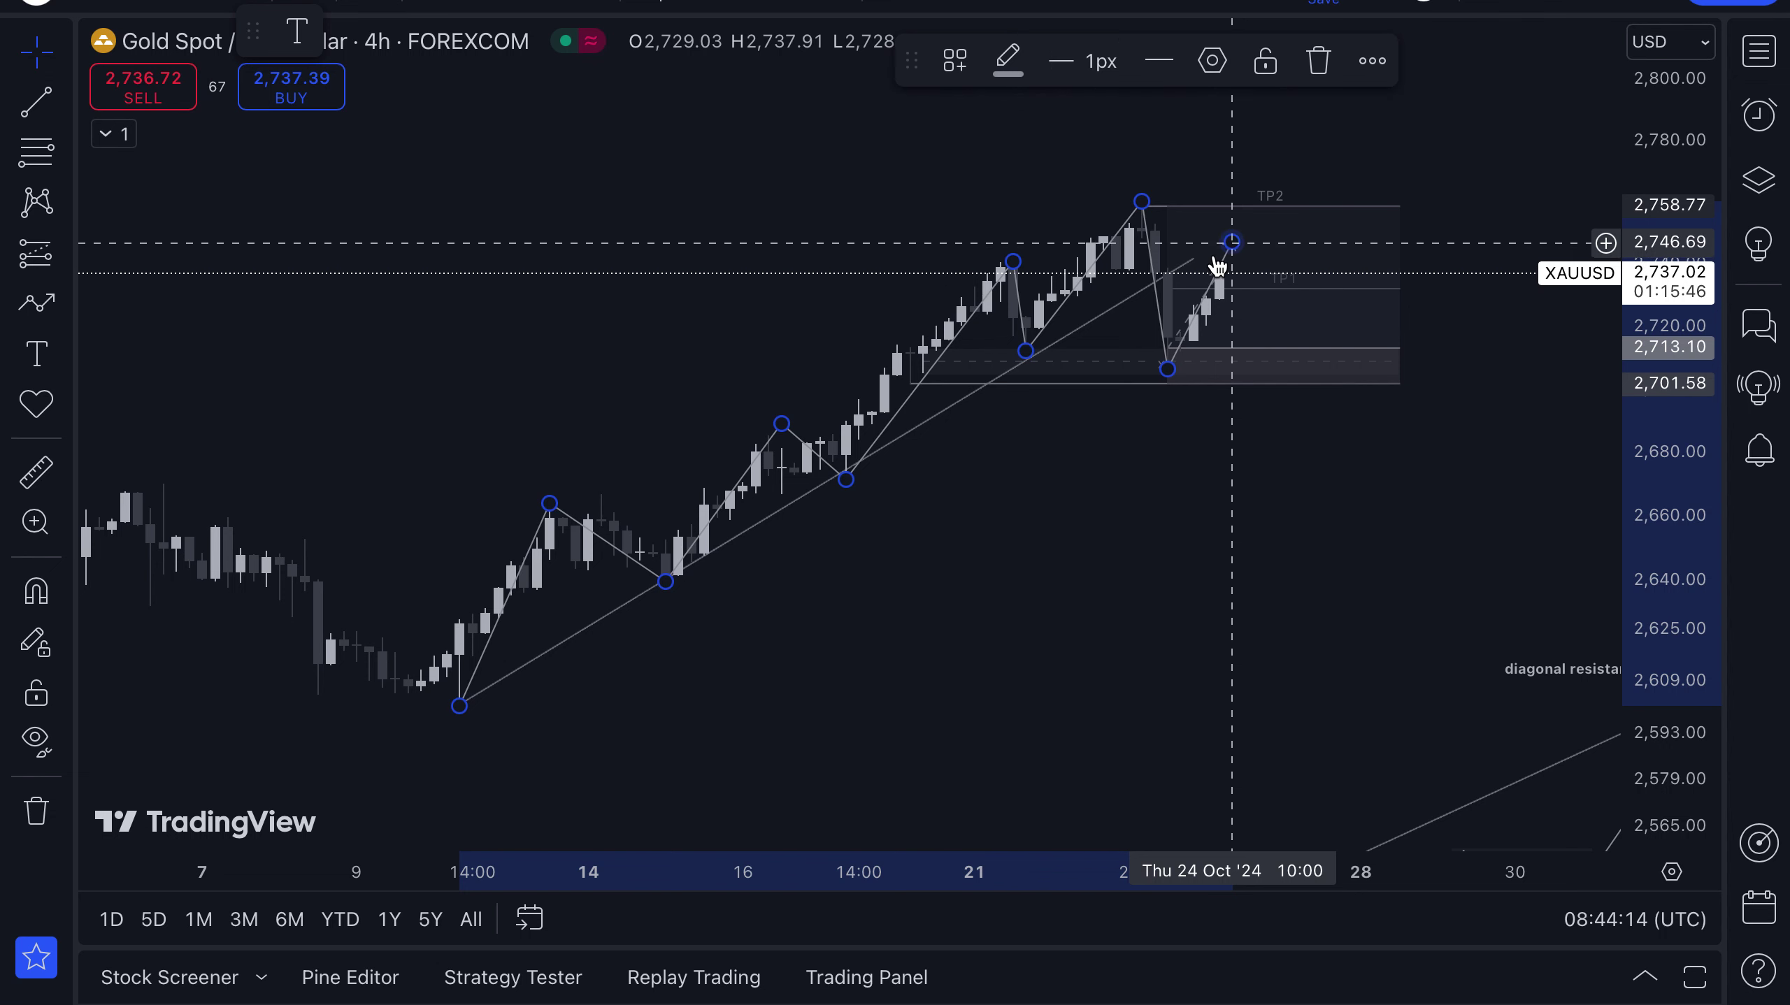
pyautogui.doubleClick(1232, 240)
# Step: Extend the rising trend line to 2,760.70 on 25 October and shift the zigzag path's last point slightly earlier, at about 2,746
pyautogui.moveTo(1193, 258)
pyautogui.mouseDown()
pyautogui.moveTo(1285, 195)
pyautogui.moveTo(1301, 204)
pyautogui.mouseUp()
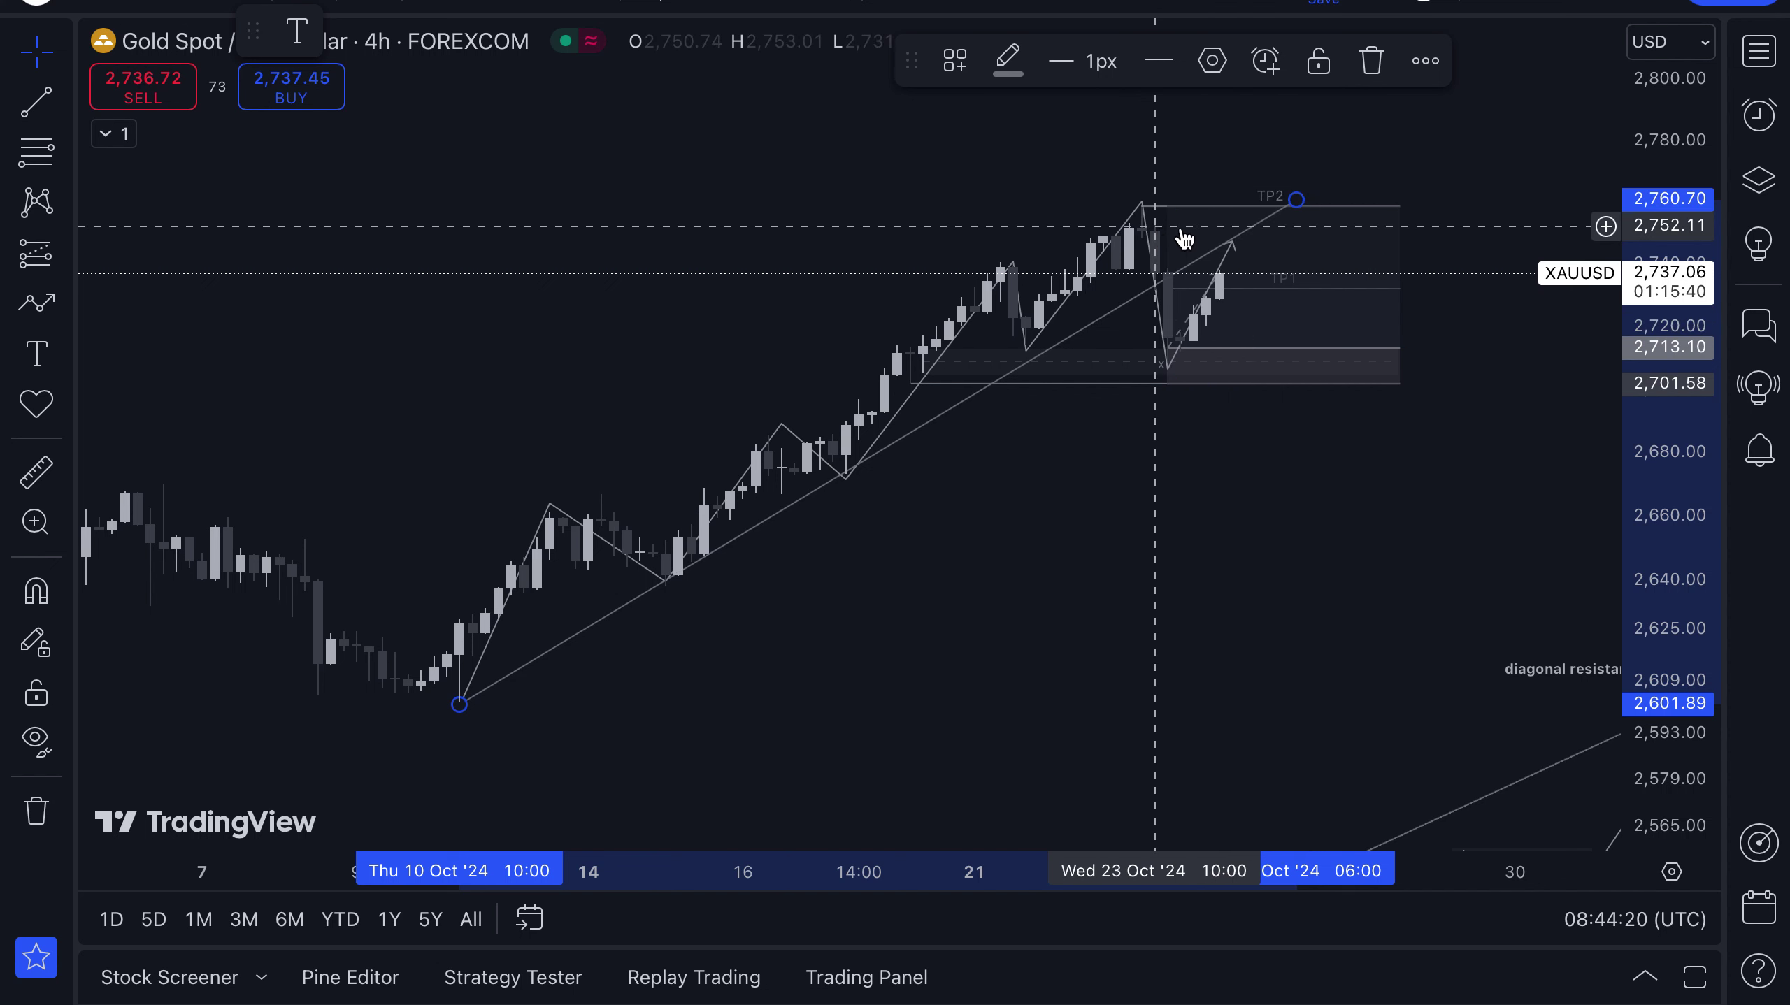
pyautogui.click(1228, 247)
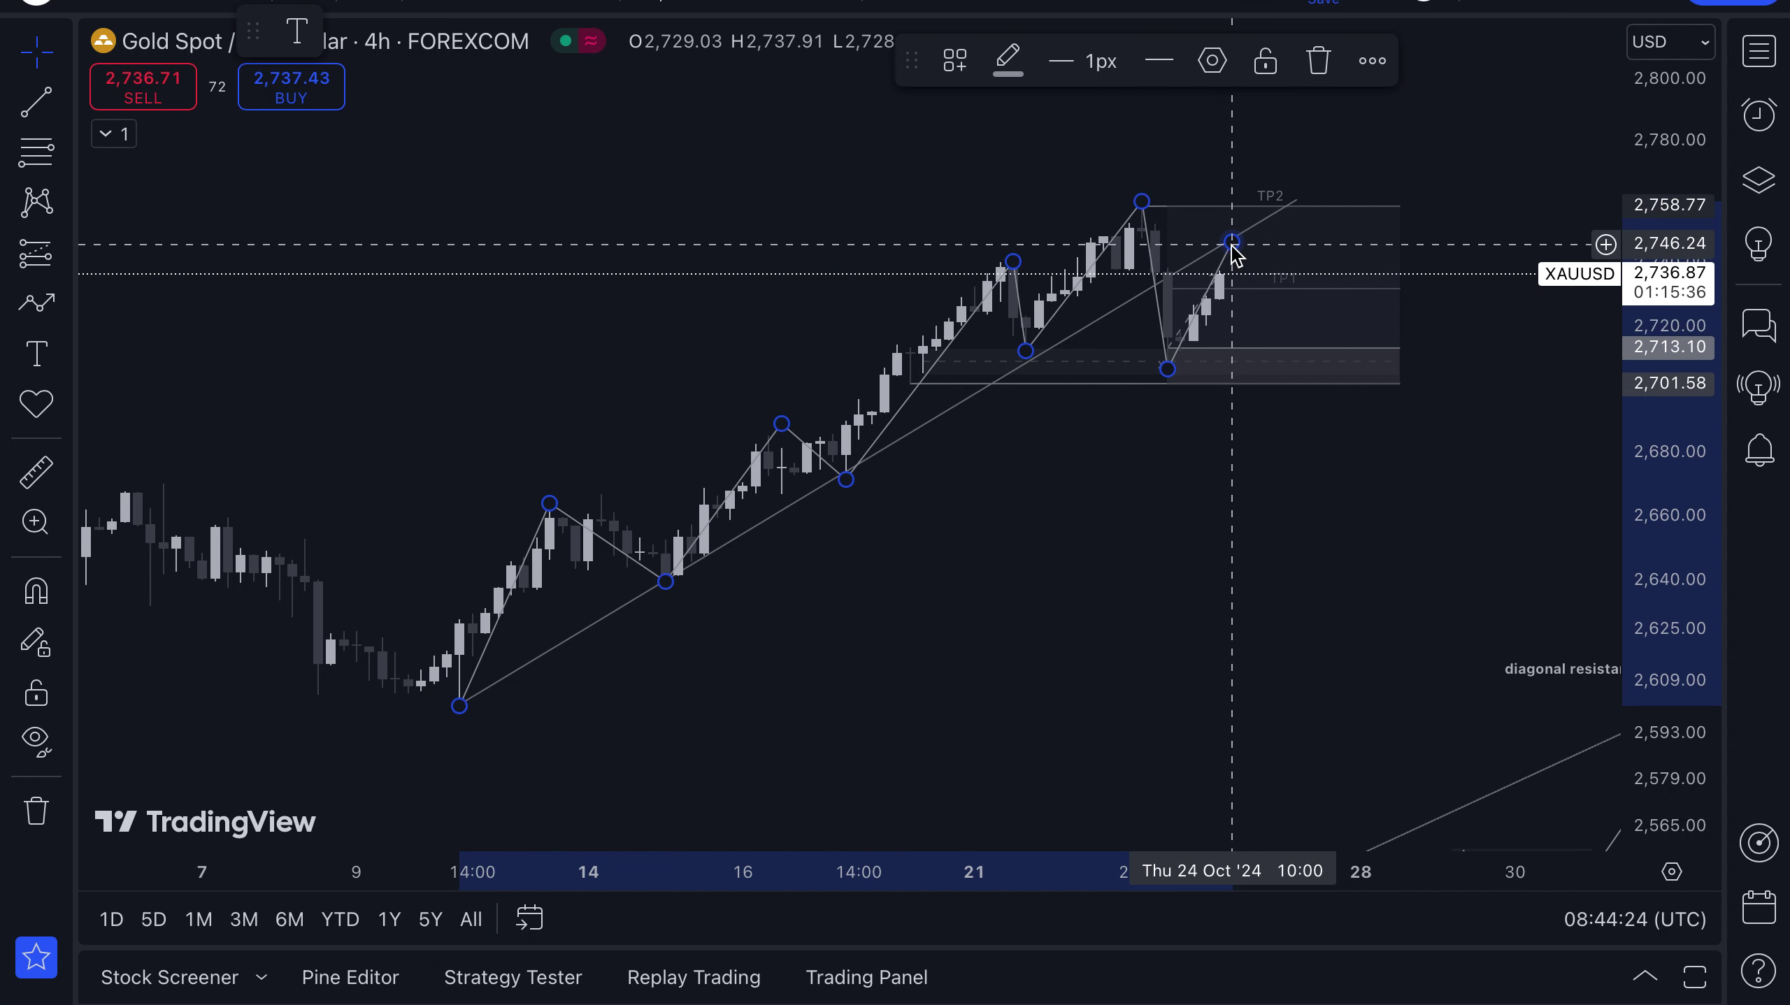
pyautogui.moveTo(1232, 243)
pyautogui.mouseDown()
pyautogui.moveTo(1253, 101)
pyautogui.moveTo(1241, 224)
pyautogui.moveTo(1218, 244)
pyautogui.mouseUp()
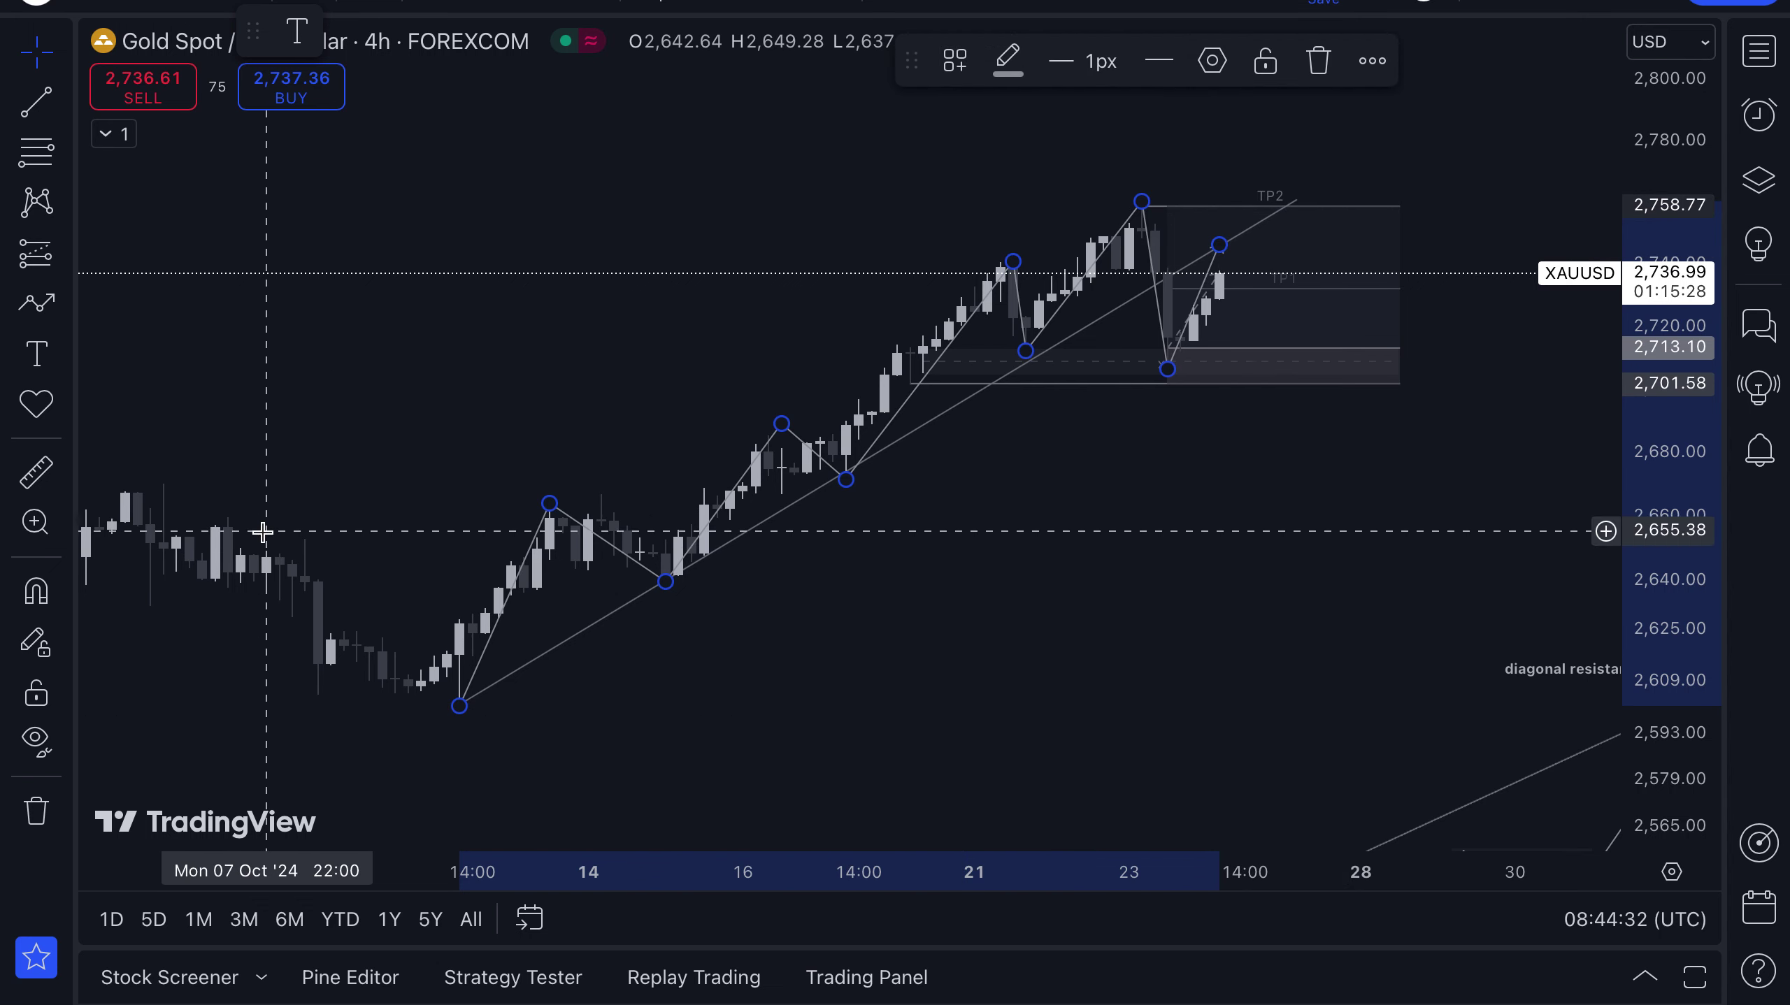
# Step: Mark the candles' four lows on the rising trend line with small circles, on 10, 15, 17 and 21 October
pyautogui.click(66, 366)
pyautogui.click(64, 304)
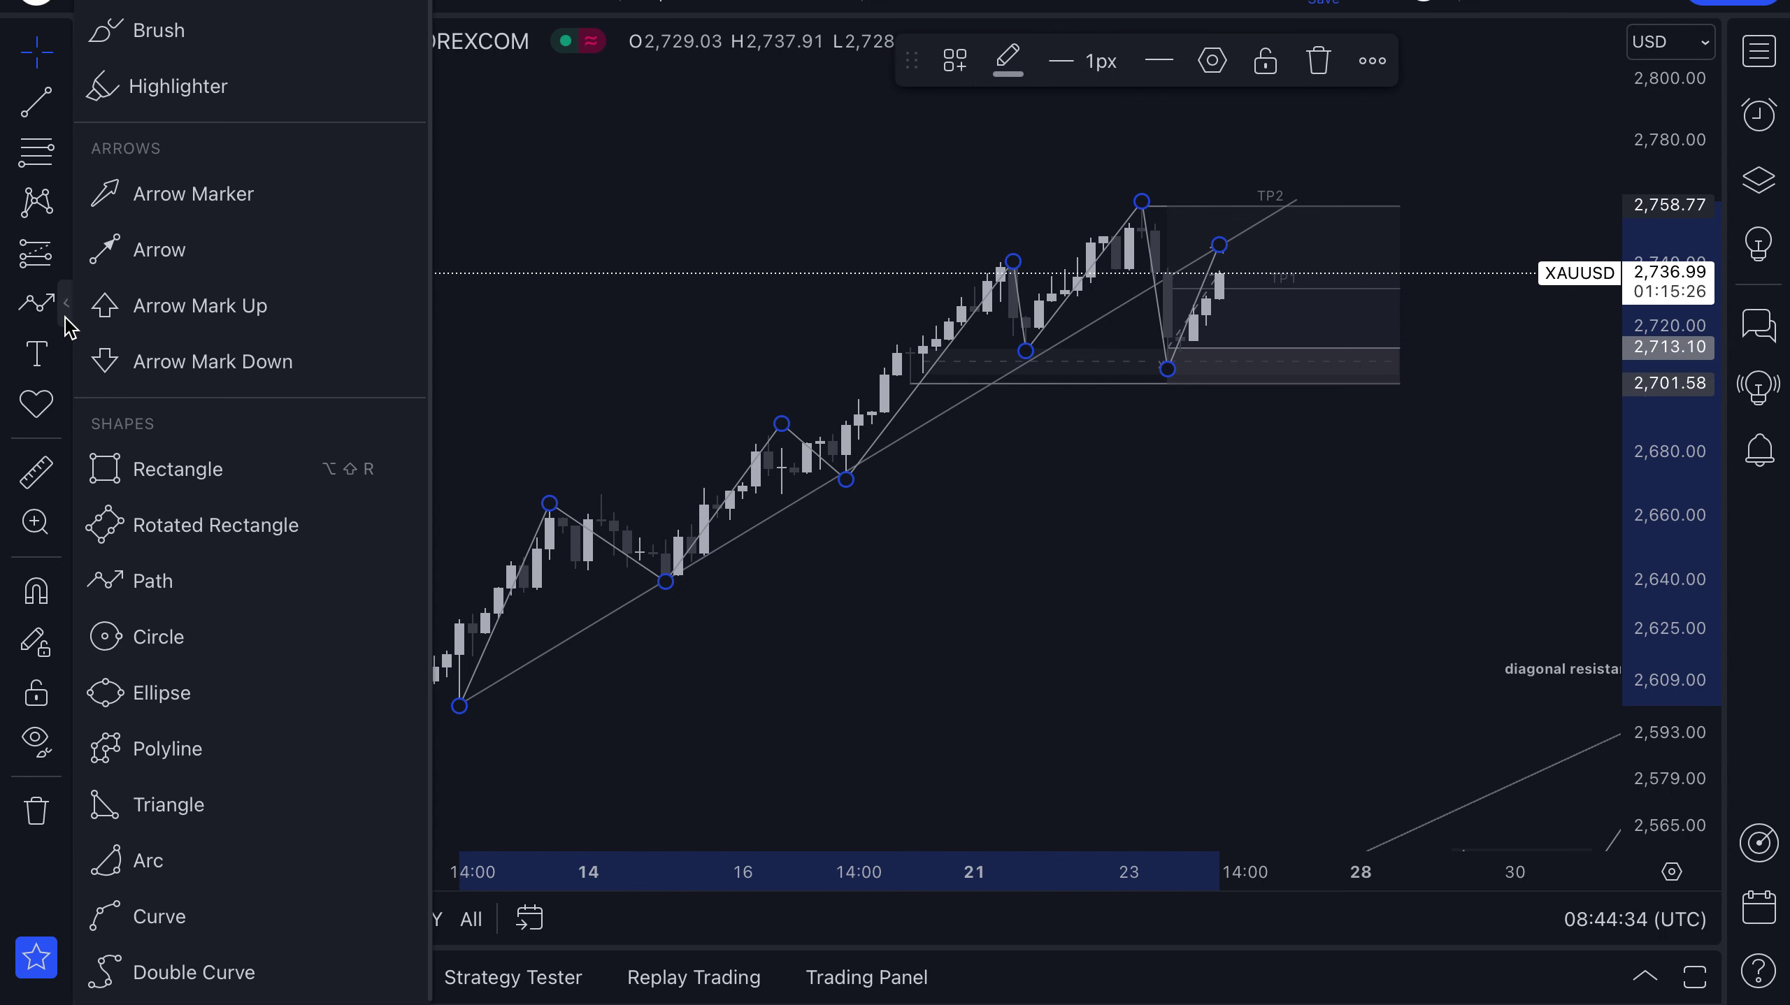
pyautogui.click(119, 658)
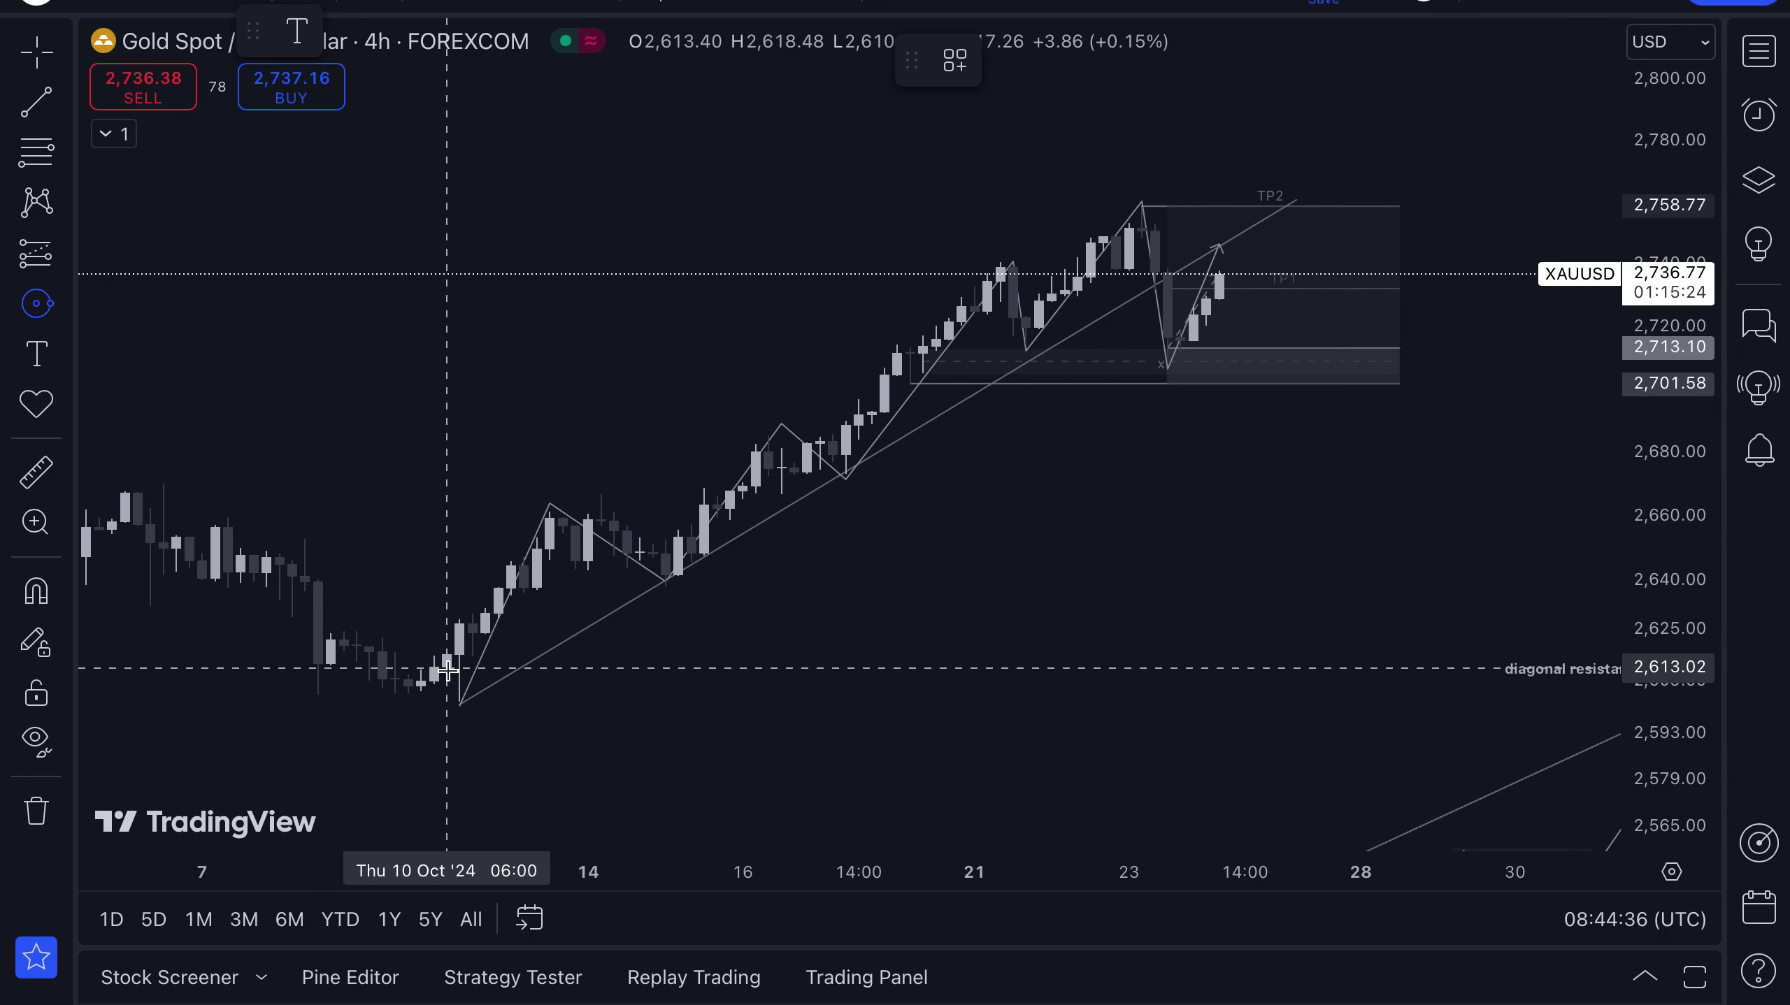
pyautogui.click(460, 706)
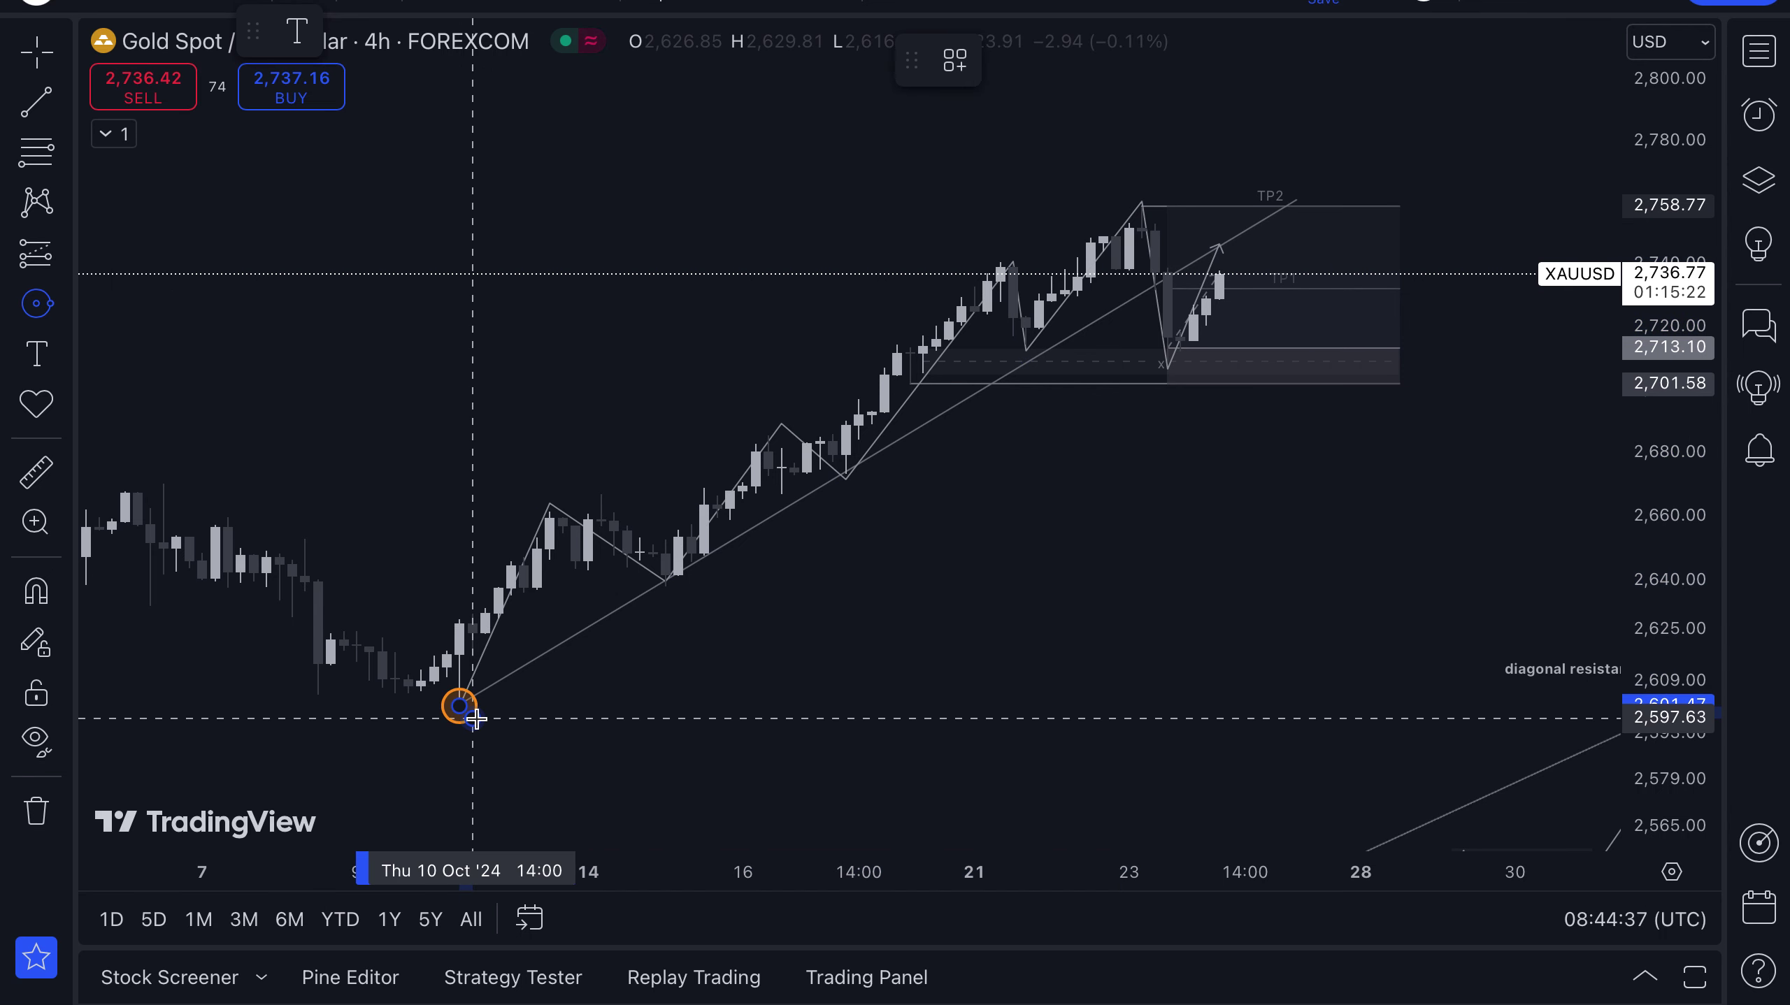
pyautogui.click(476, 718)
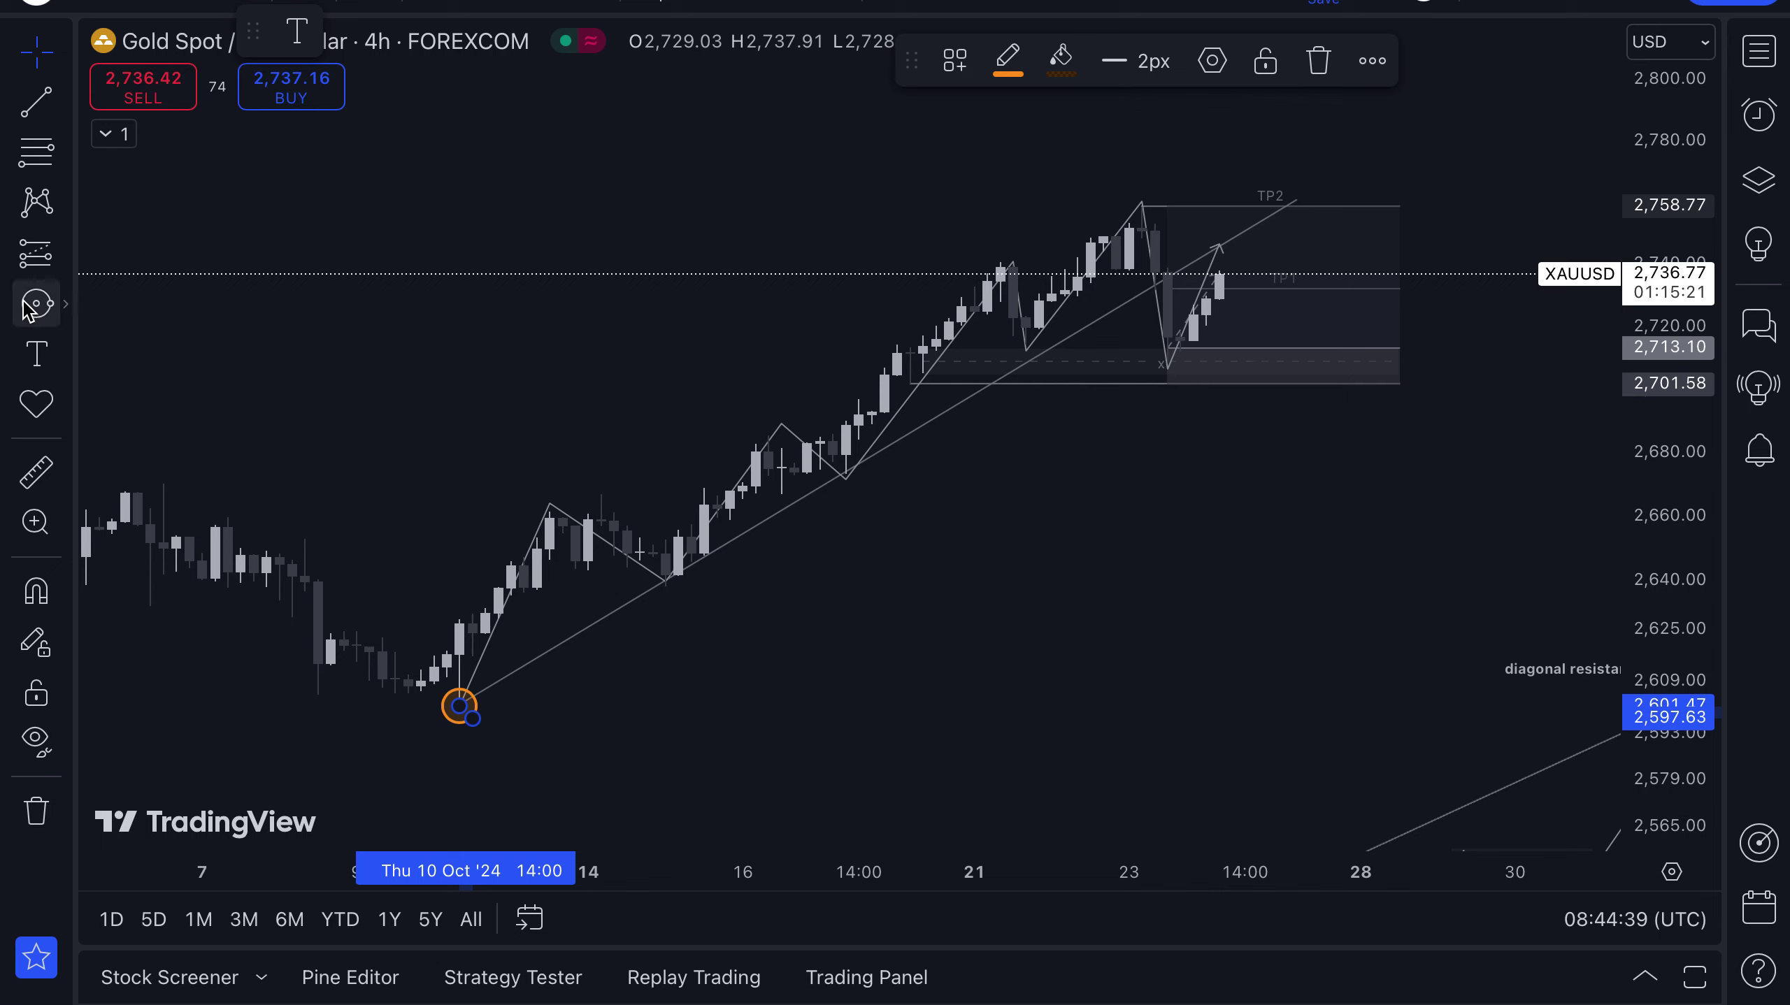
pyautogui.click(666, 578)
pyautogui.click(680, 588)
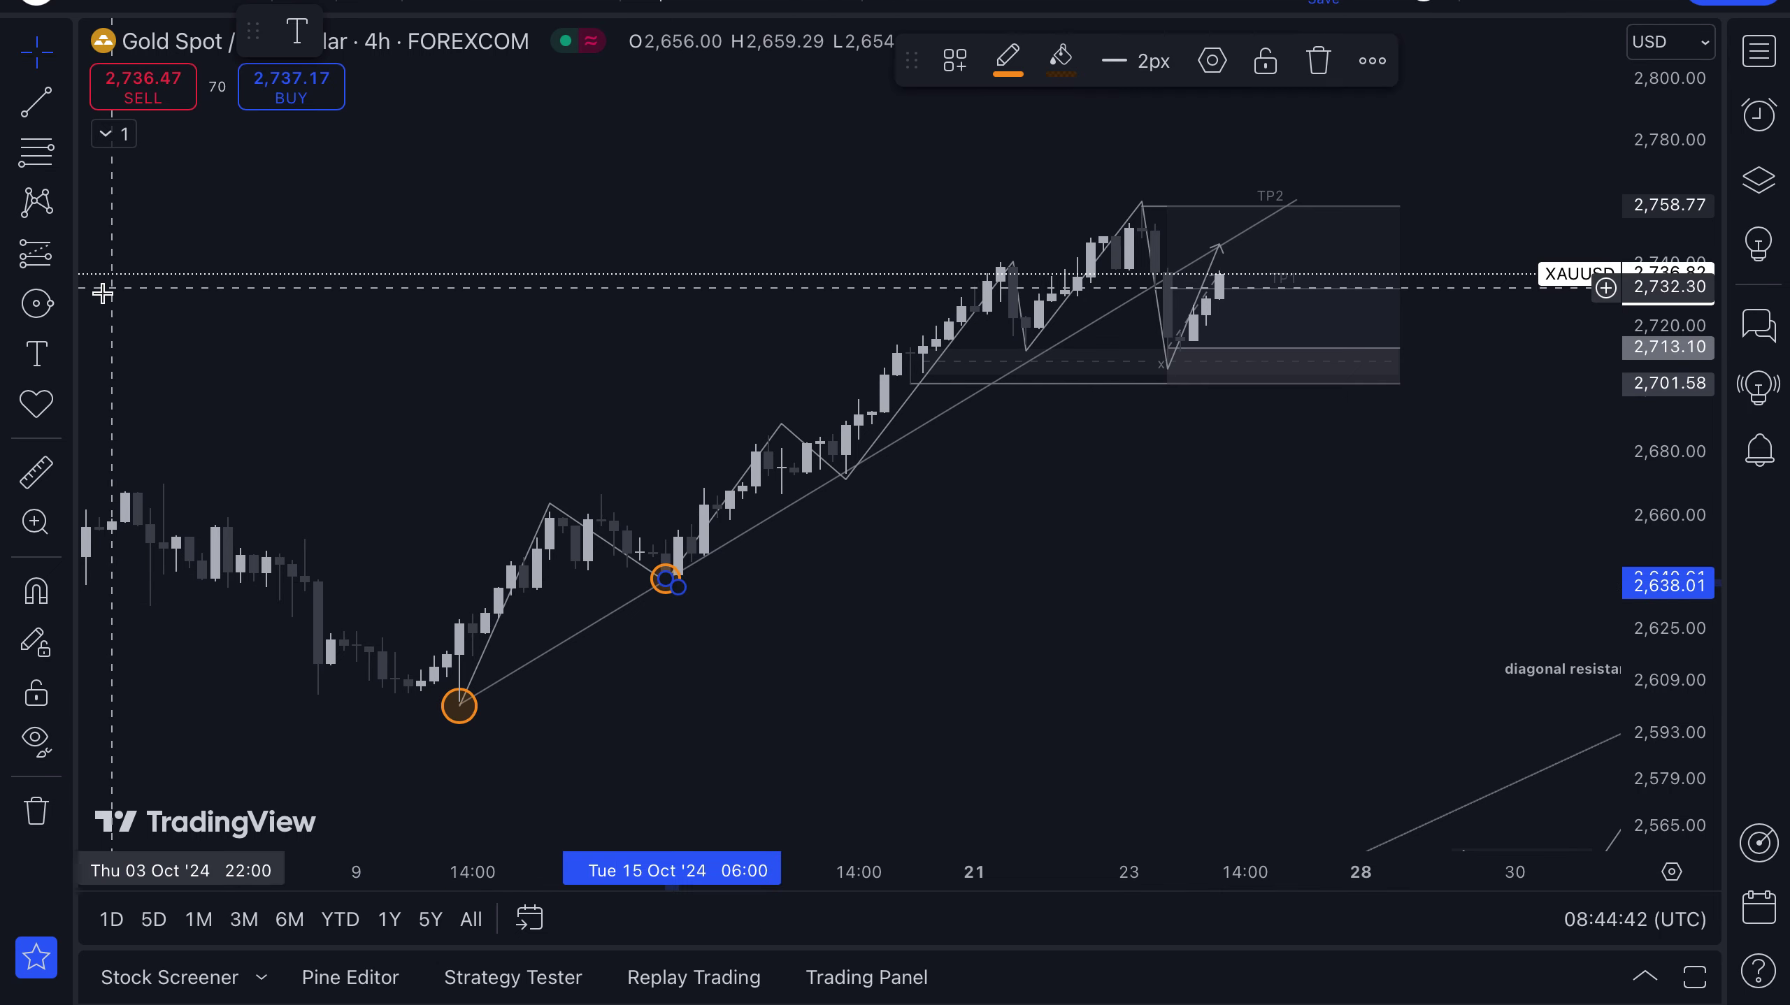
pyautogui.click(846, 470)
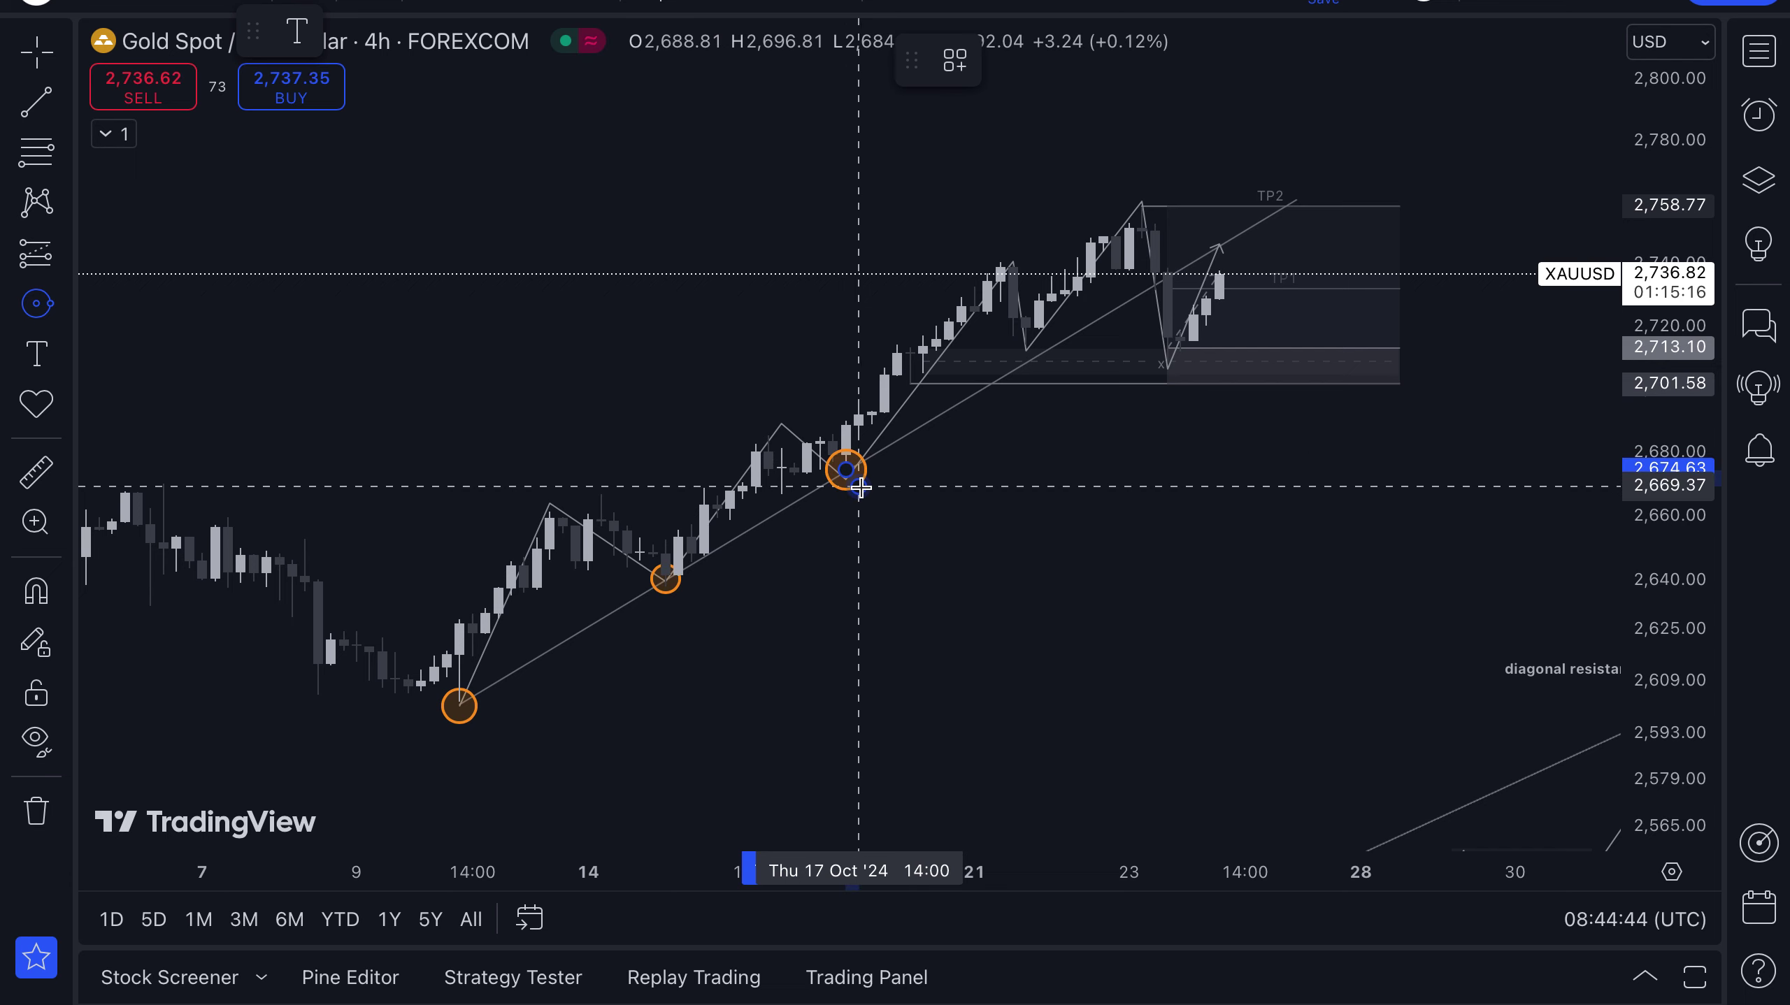
pyautogui.click(860, 486)
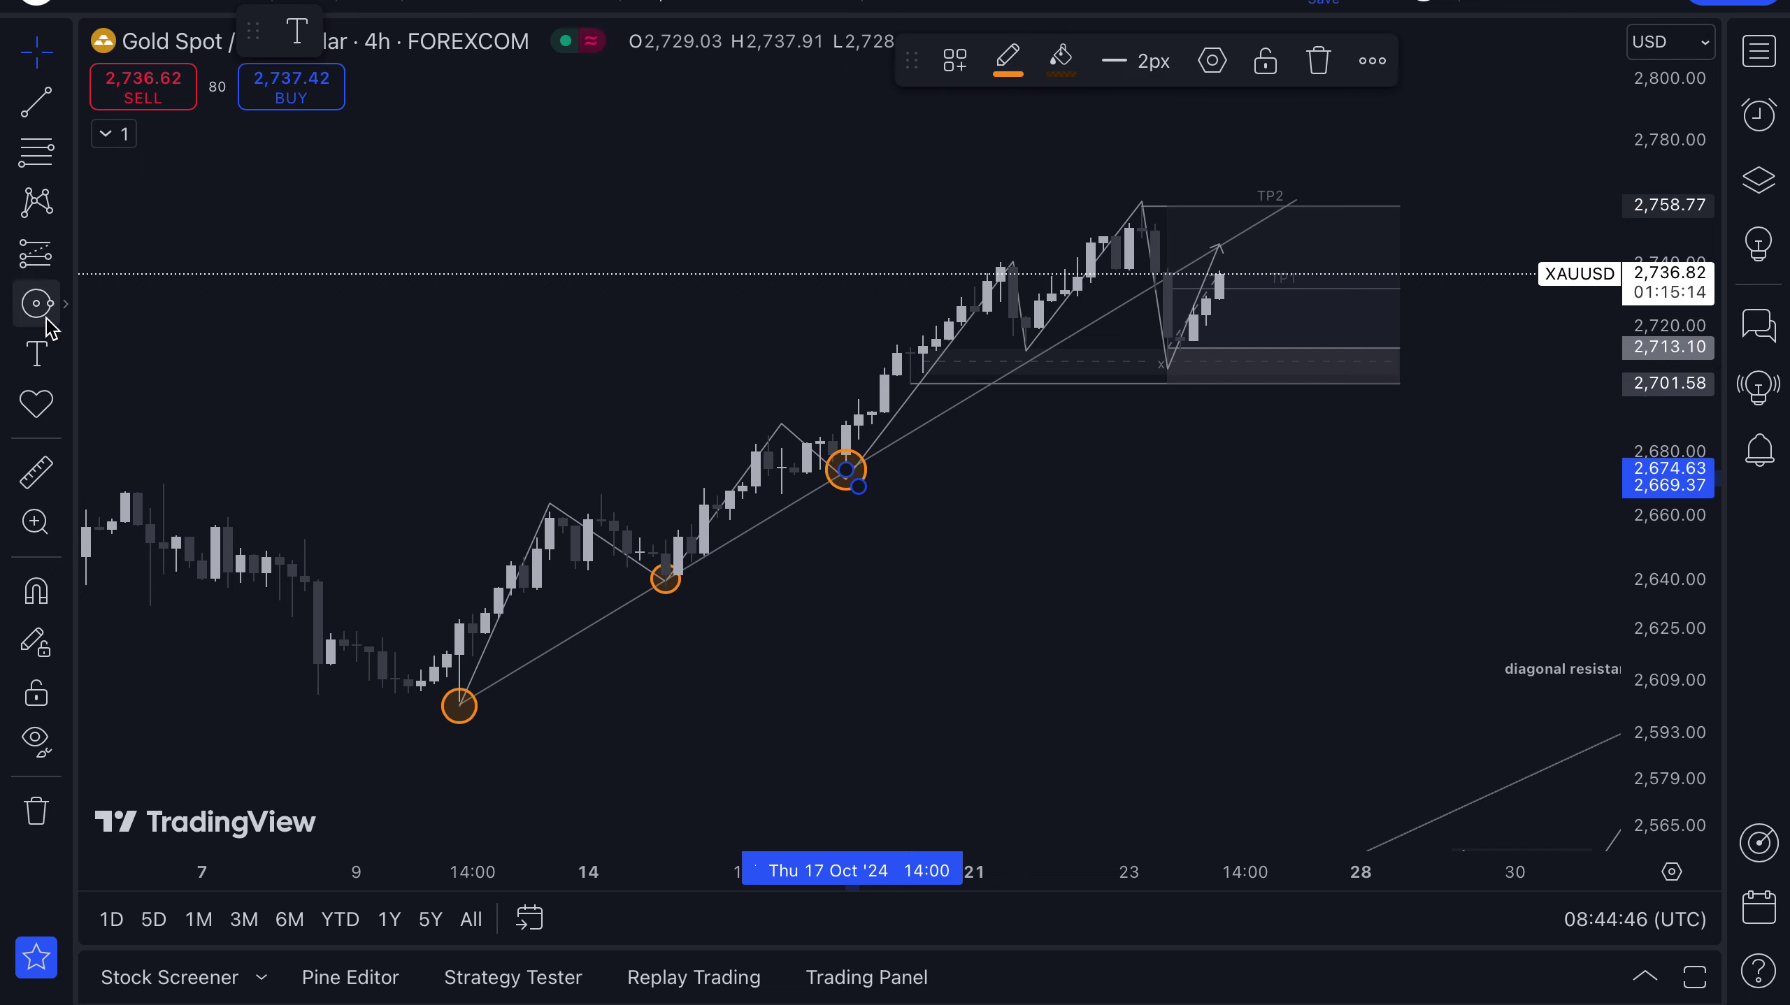
pyautogui.click(1025, 357)
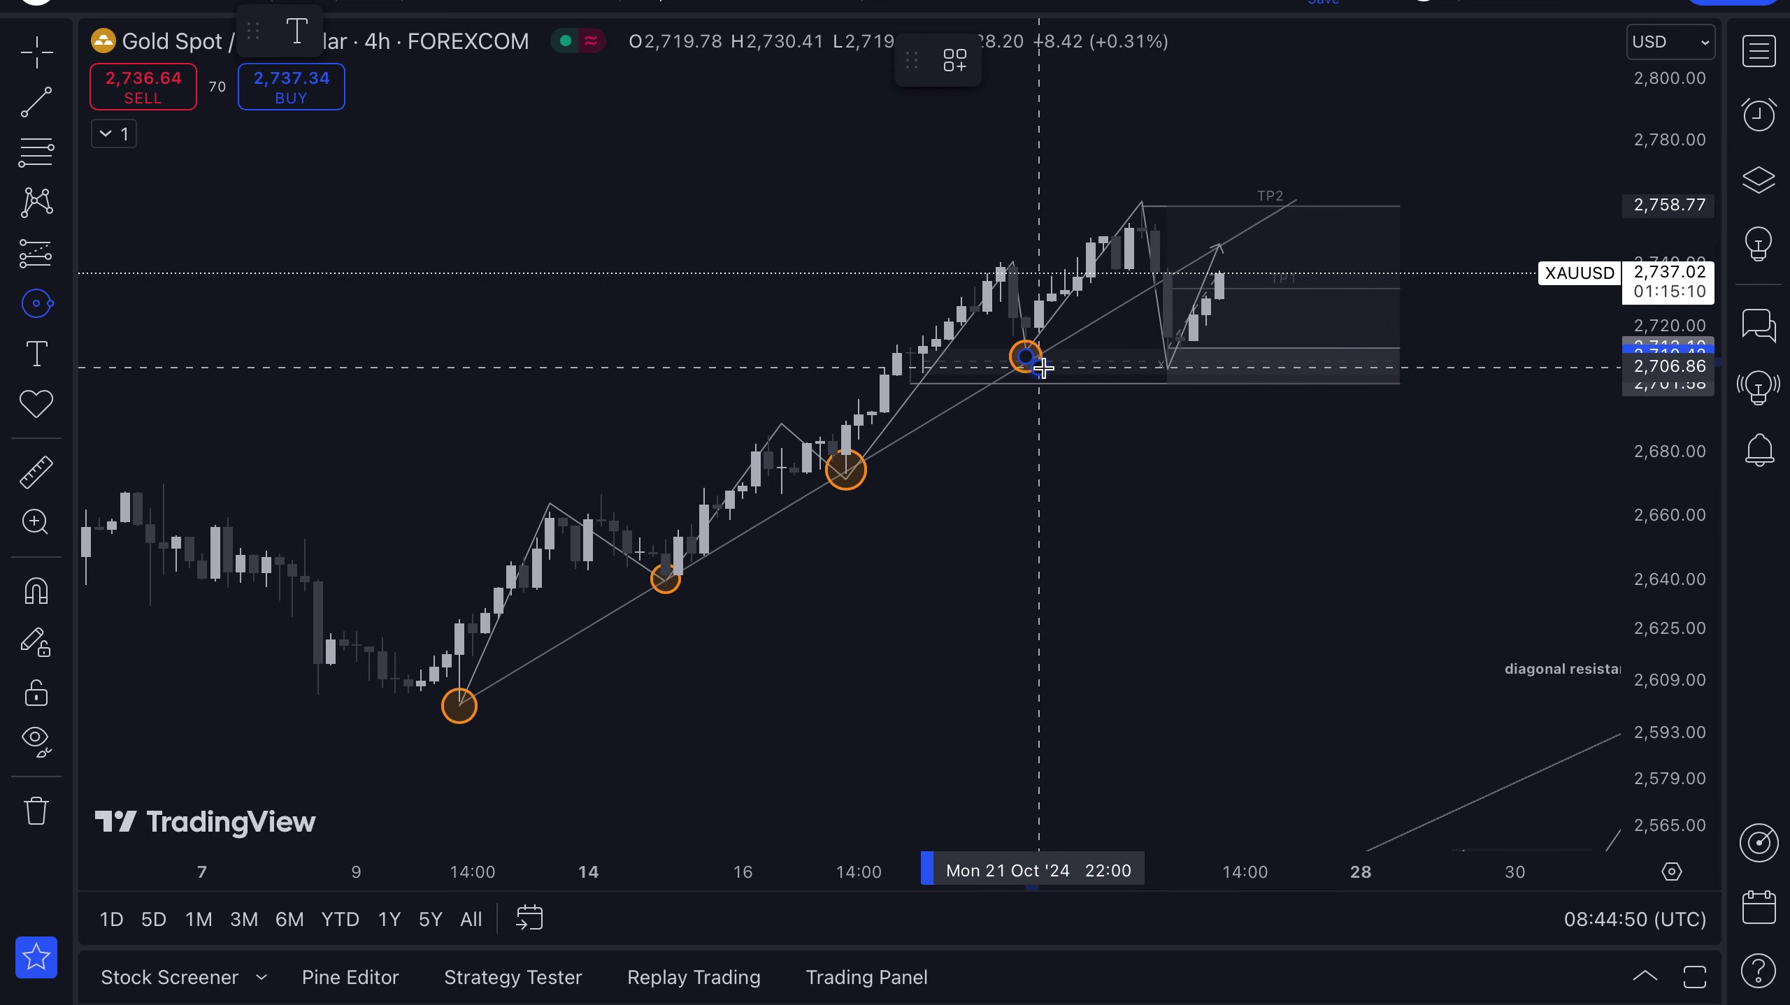
pyautogui.click(1041, 367)
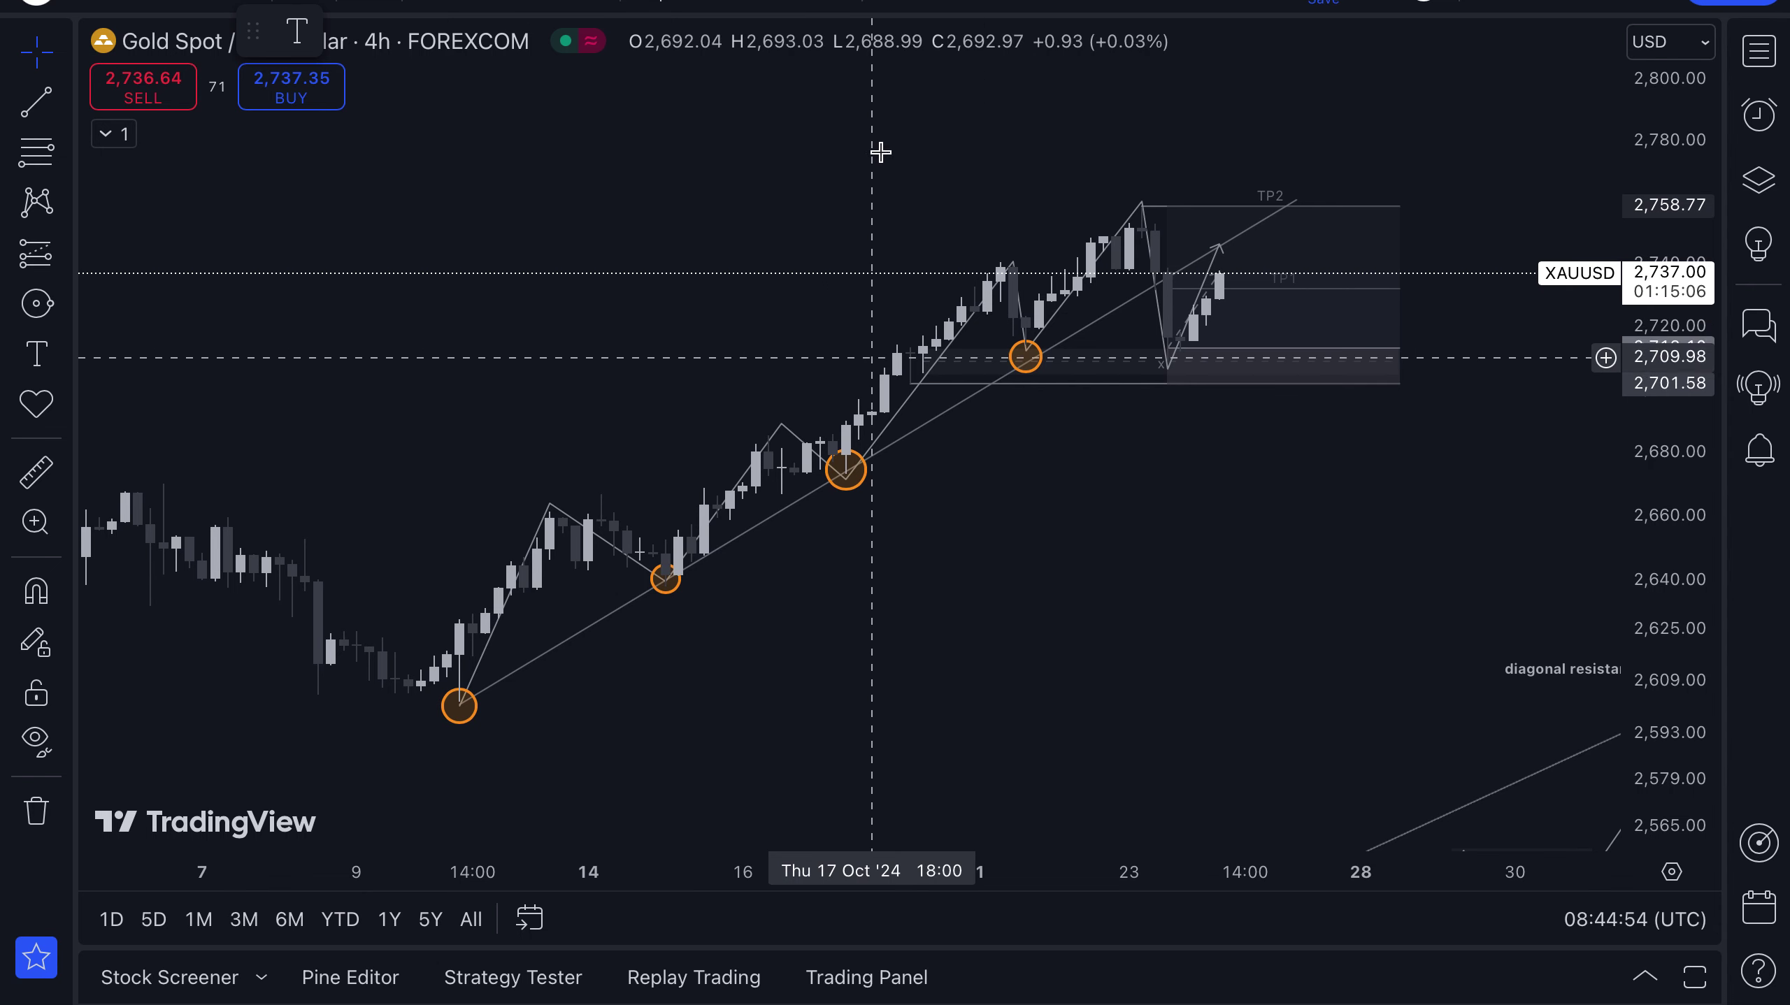
# Step: Clone the rising trend line and move the copy above the candles, from 2,638.01 on 10 October to 2,799.02 on 24 October
pyautogui.click(899, 441)
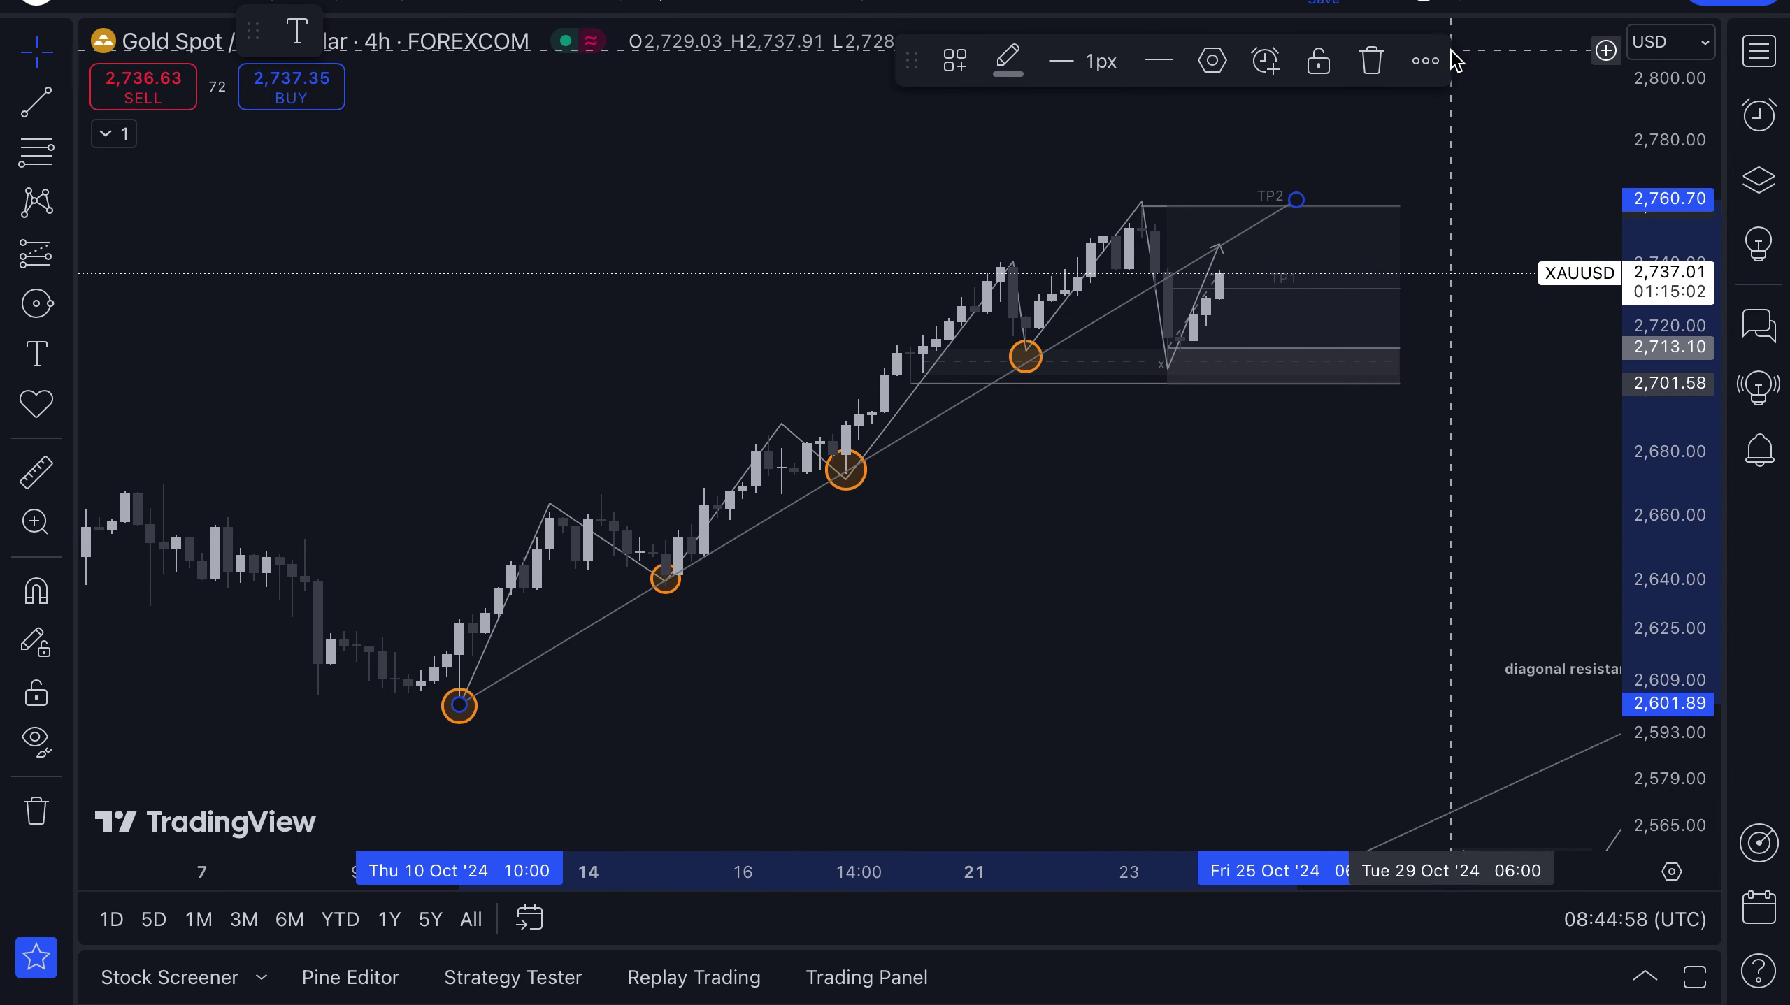
pyautogui.click(1425, 61)
pyautogui.click(1455, 228)
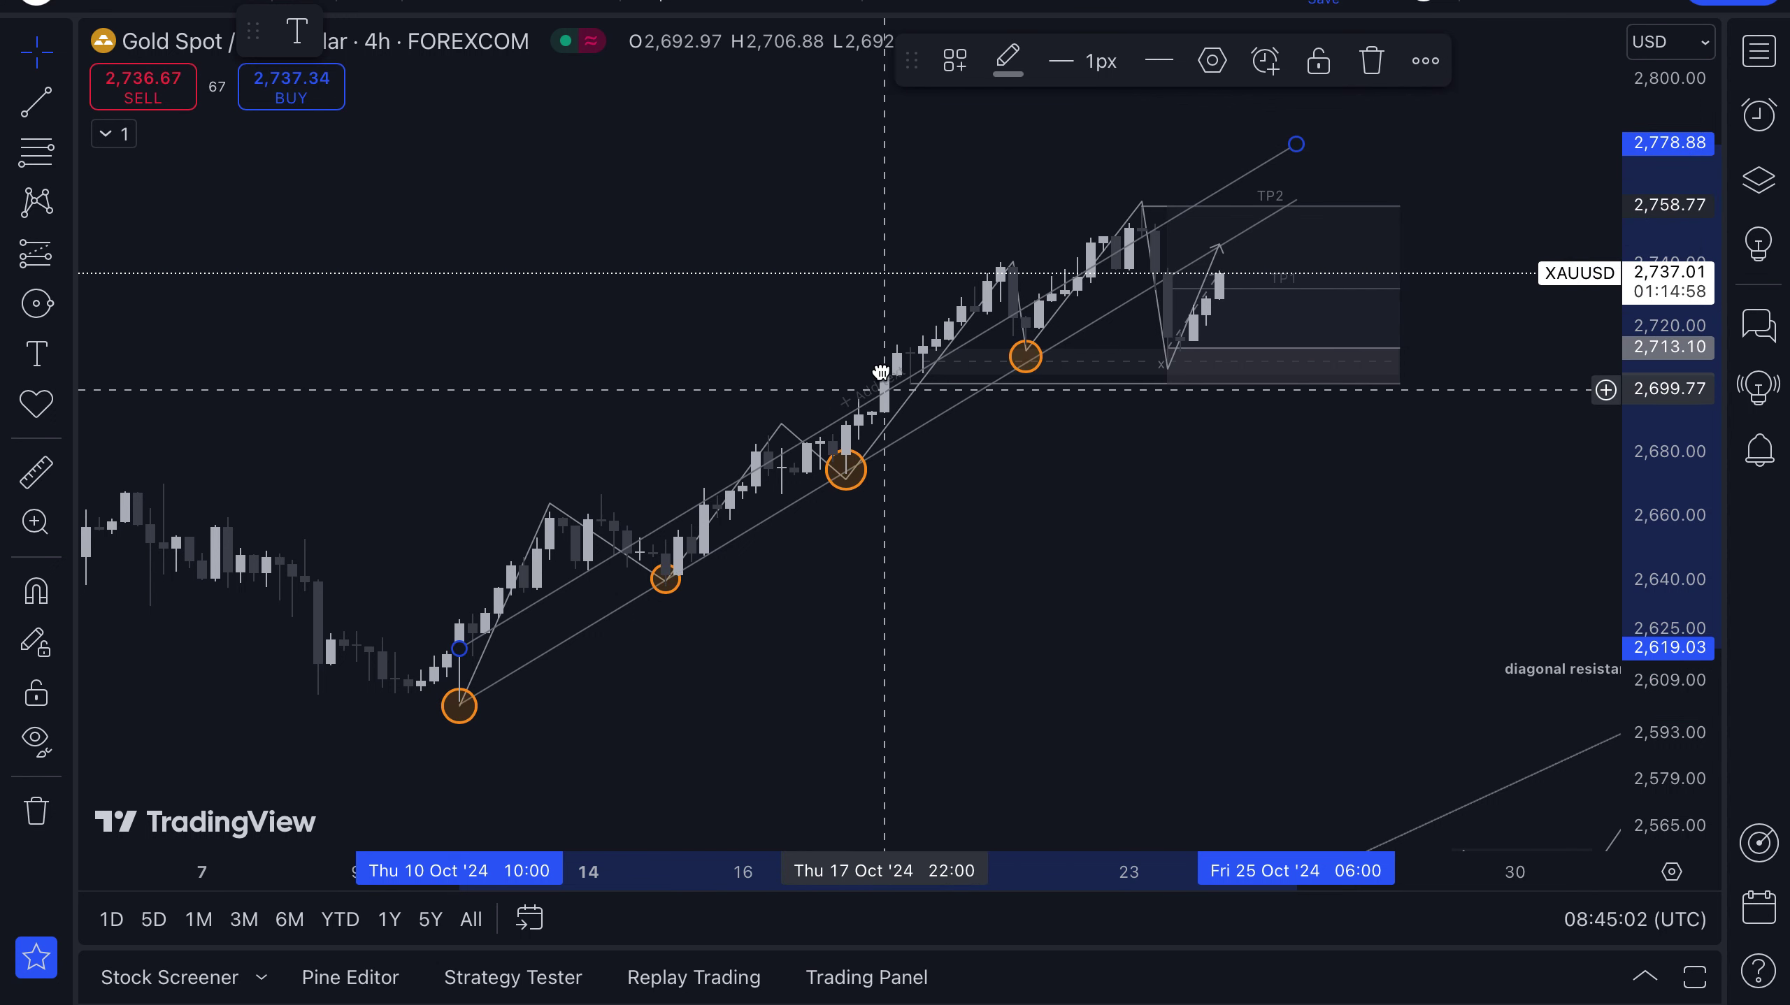
pyautogui.moveTo(880, 371); pyautogui.dragTo(856, 329)
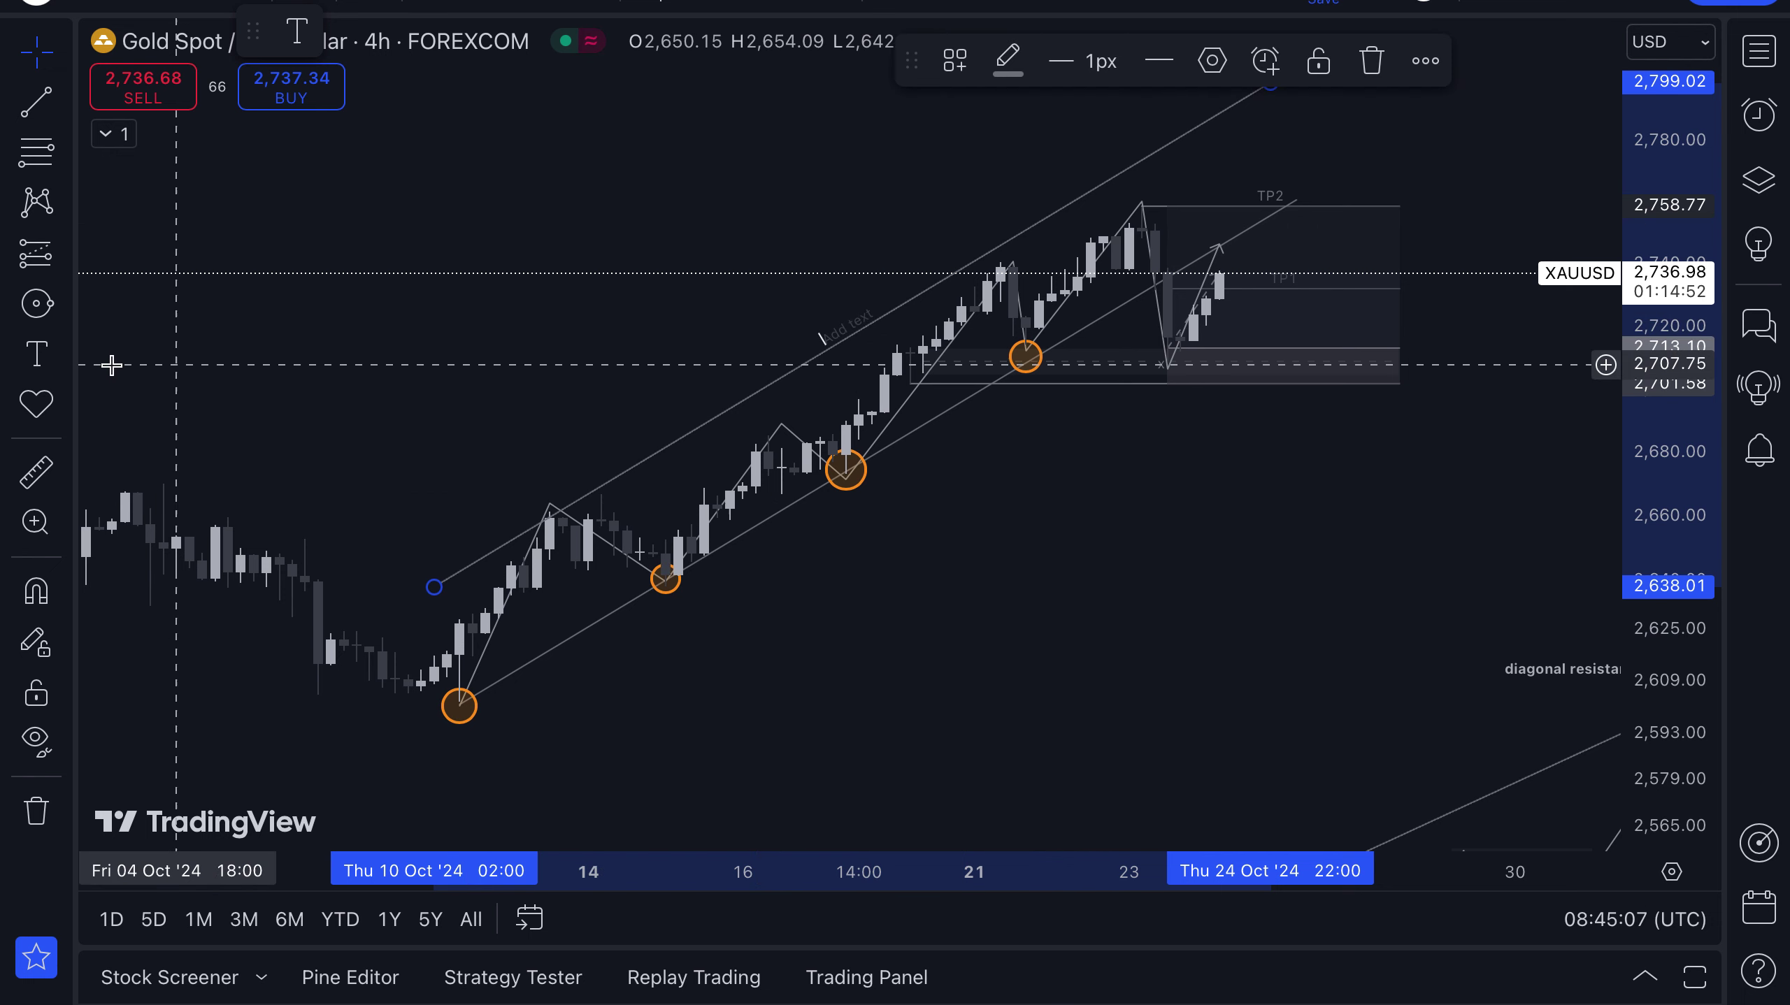
# Step: Draw a rectangular zone at the first swing high, from 2,668.49 to 2,660.18 between 11 and 15 October
pyautogui.click(71, 296)
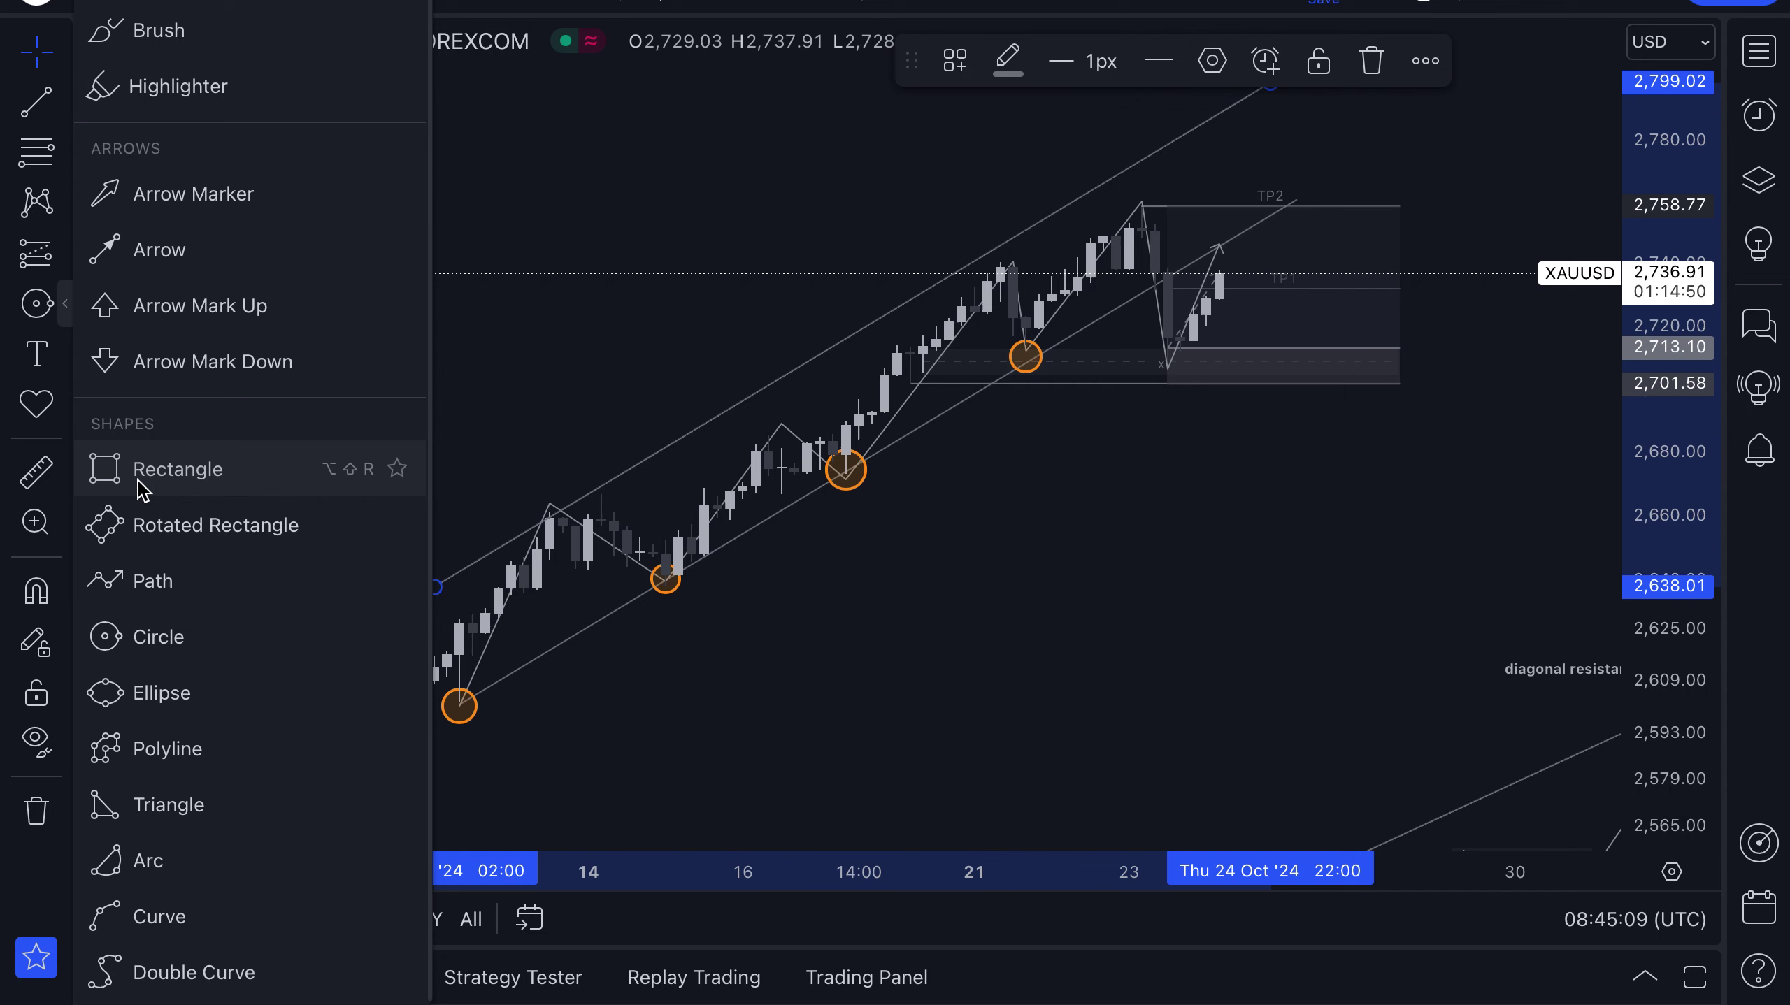
pyautogui.click(142, 485)
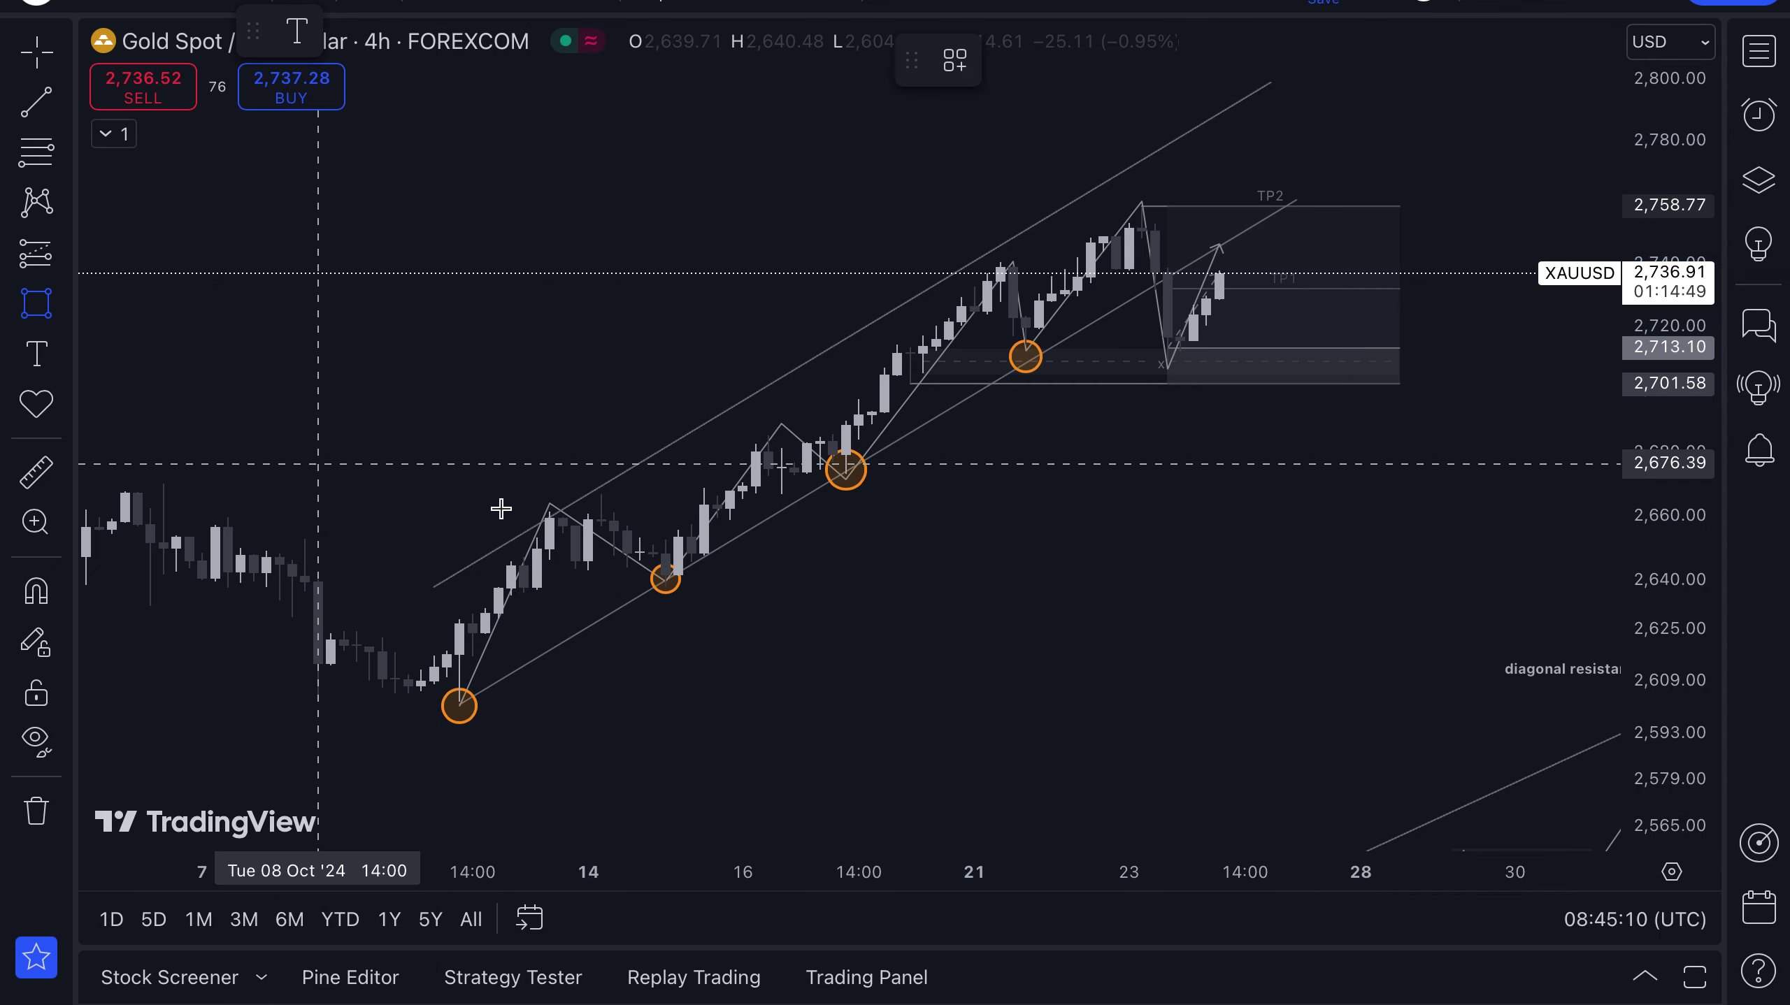
pyautogui.click(551, 491)
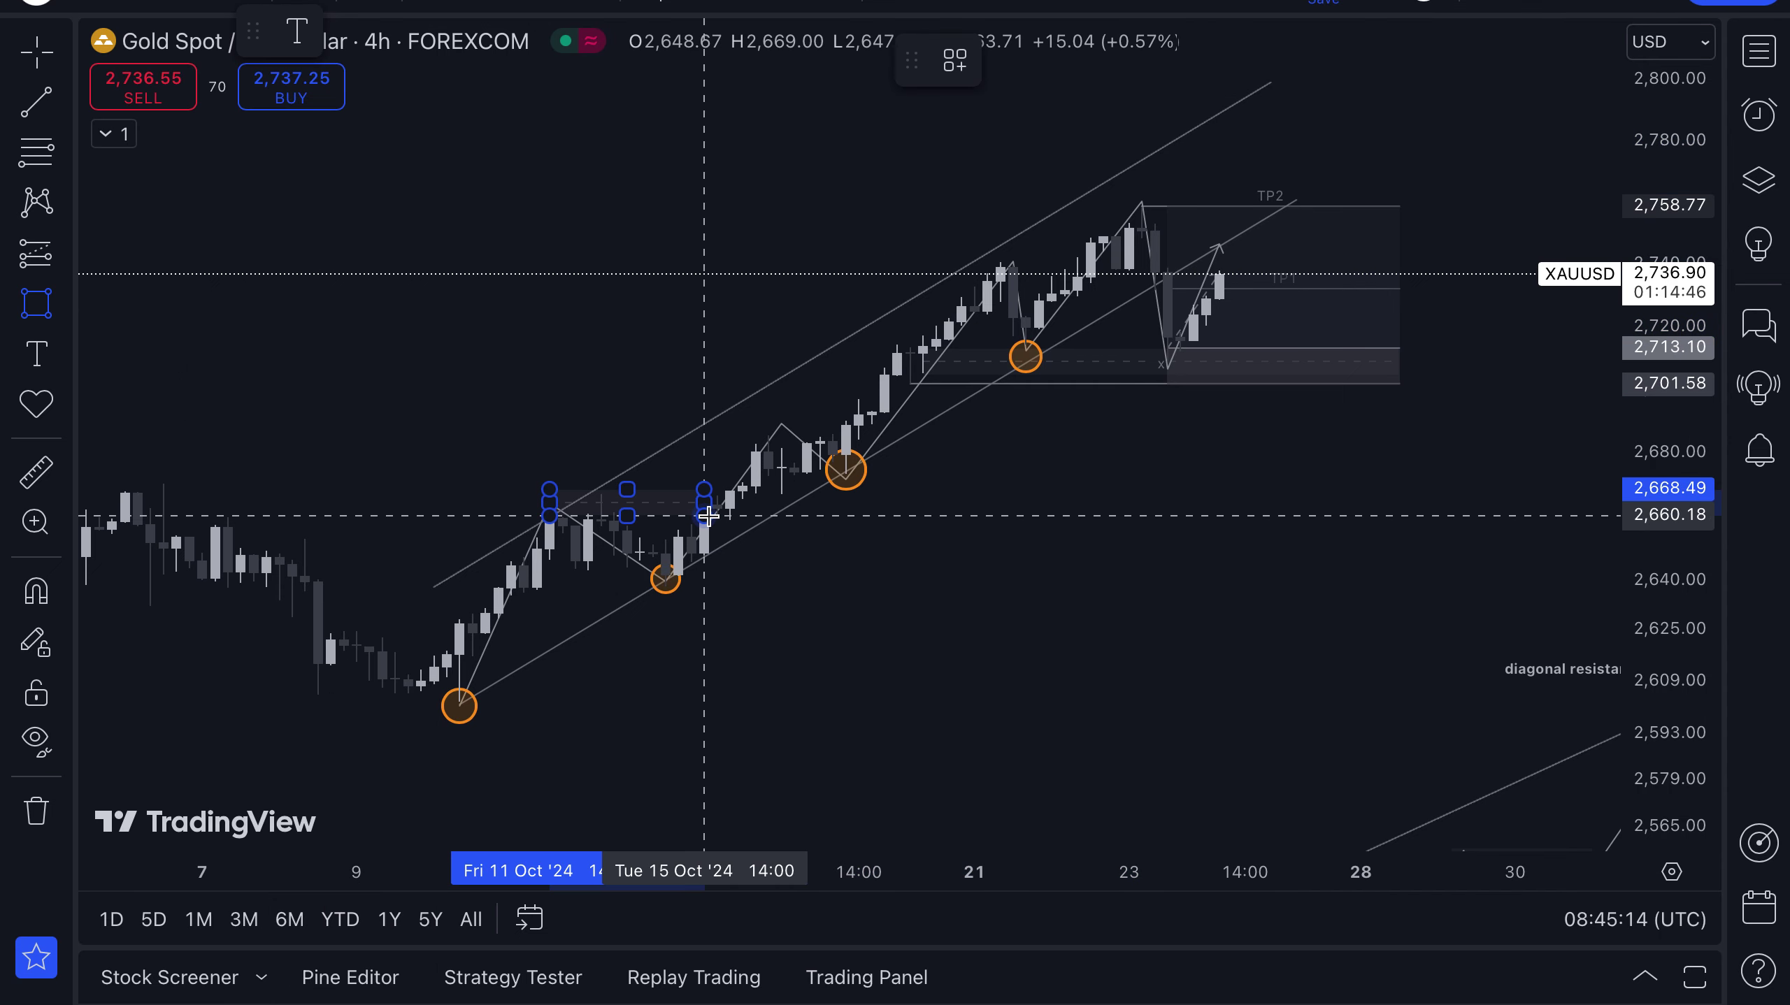
pyautogui.click(704, 516)
pyautogui.click(610, 501)
pyautogui.click(177, 256)
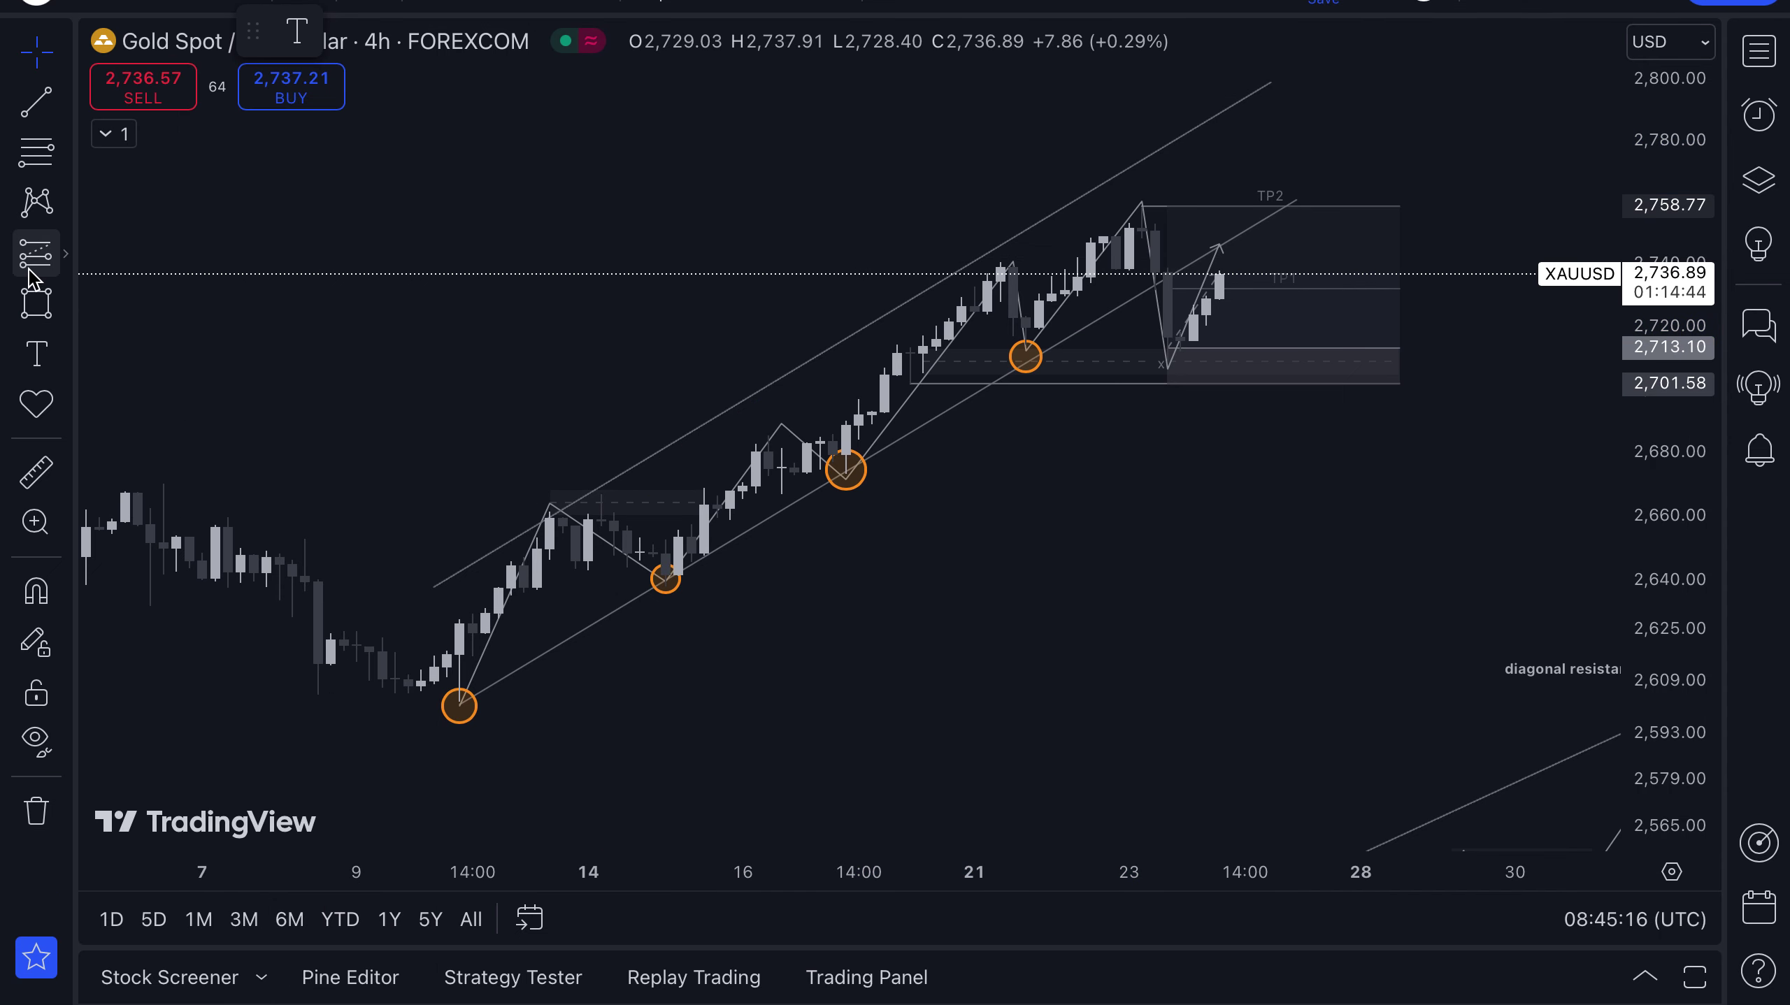
# Step: Draw a rectangular zone at the second swing high, from 2,688.27 to 2,681.22 between 15 and 17 October
pyautogui.click(29, 296)
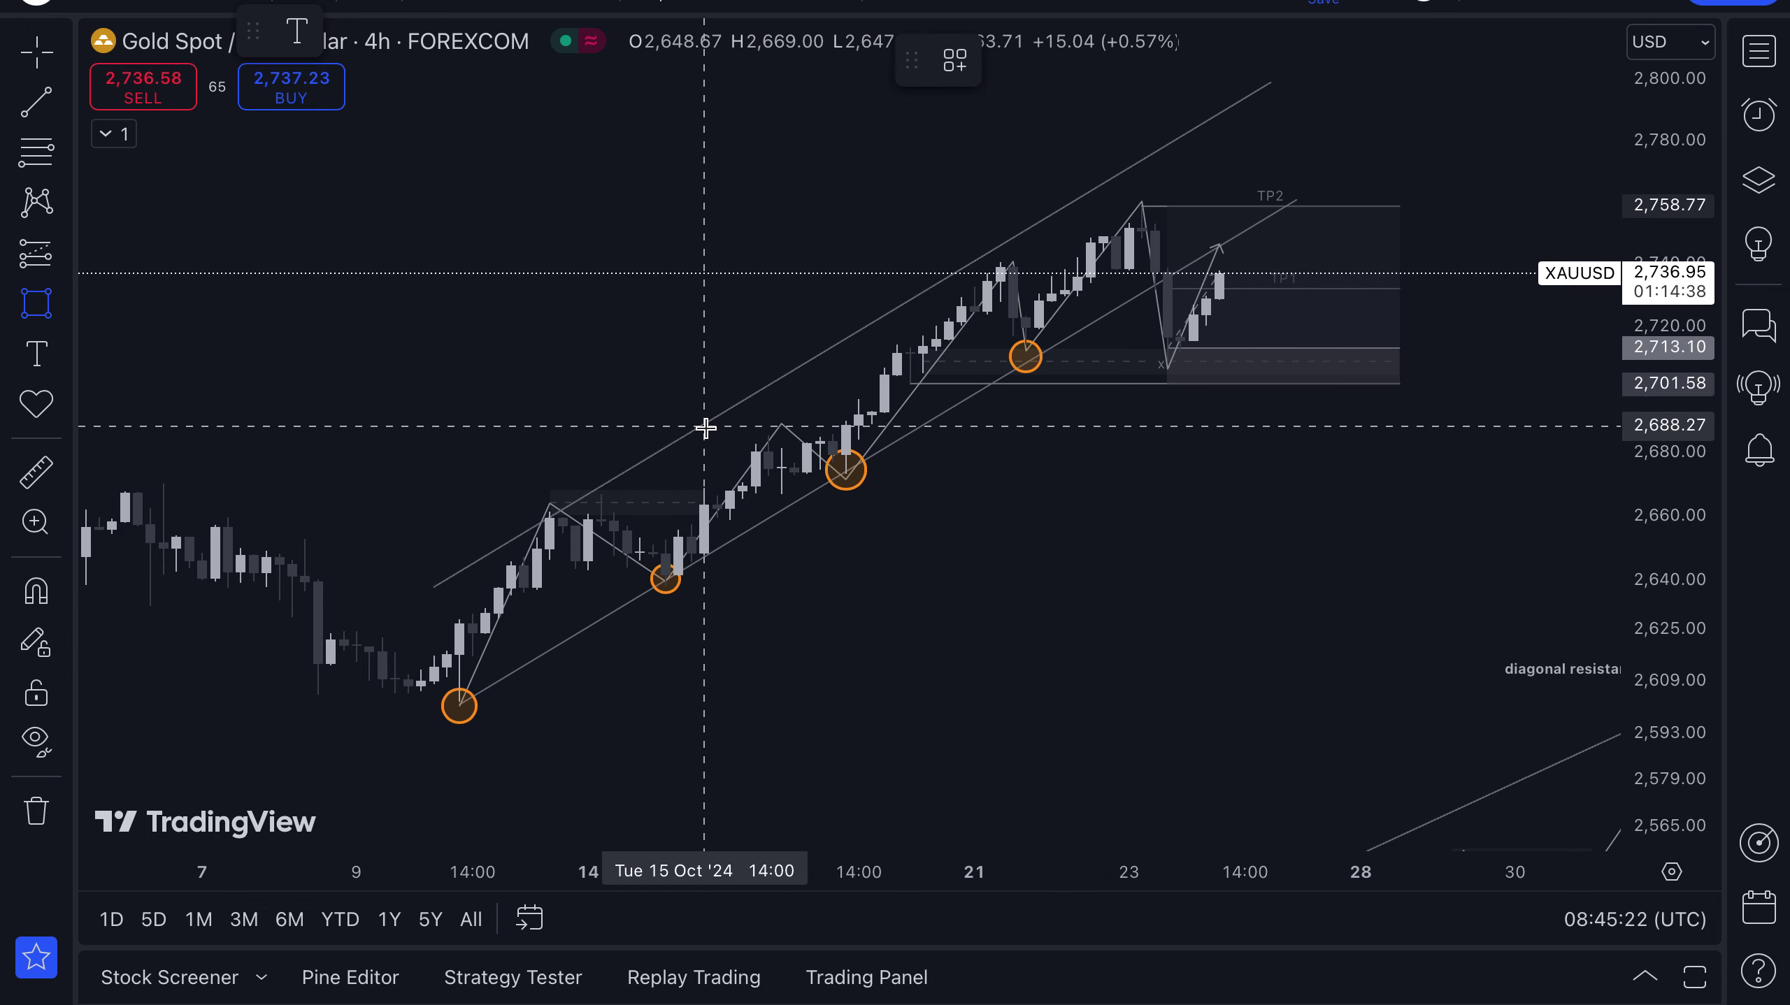
pyautogui.moveTo(704, 427); pyautogui.dragTo(832, 448)
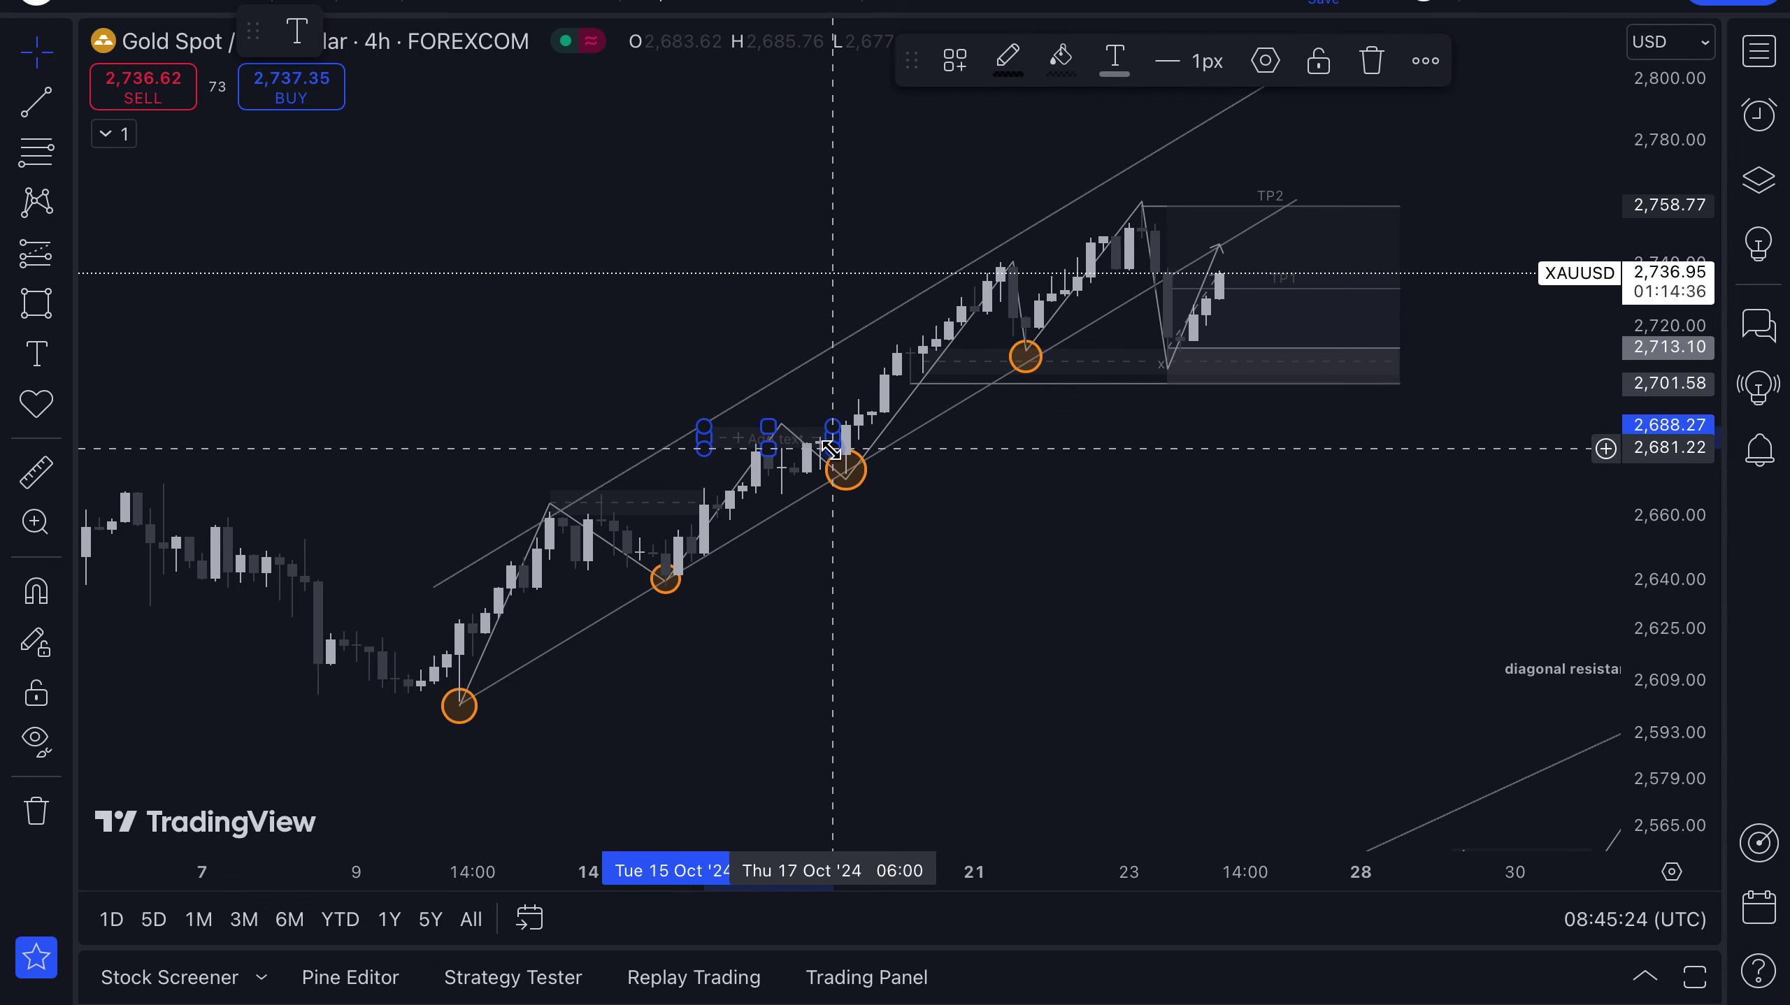
pyautogui.doubleClick(831, 449)
pyautogui.press('Escape')
# Step: Draw a small rectangular zone around the third swing high, spanning about 21 to 22 October
pyautogui.click(36, 303)
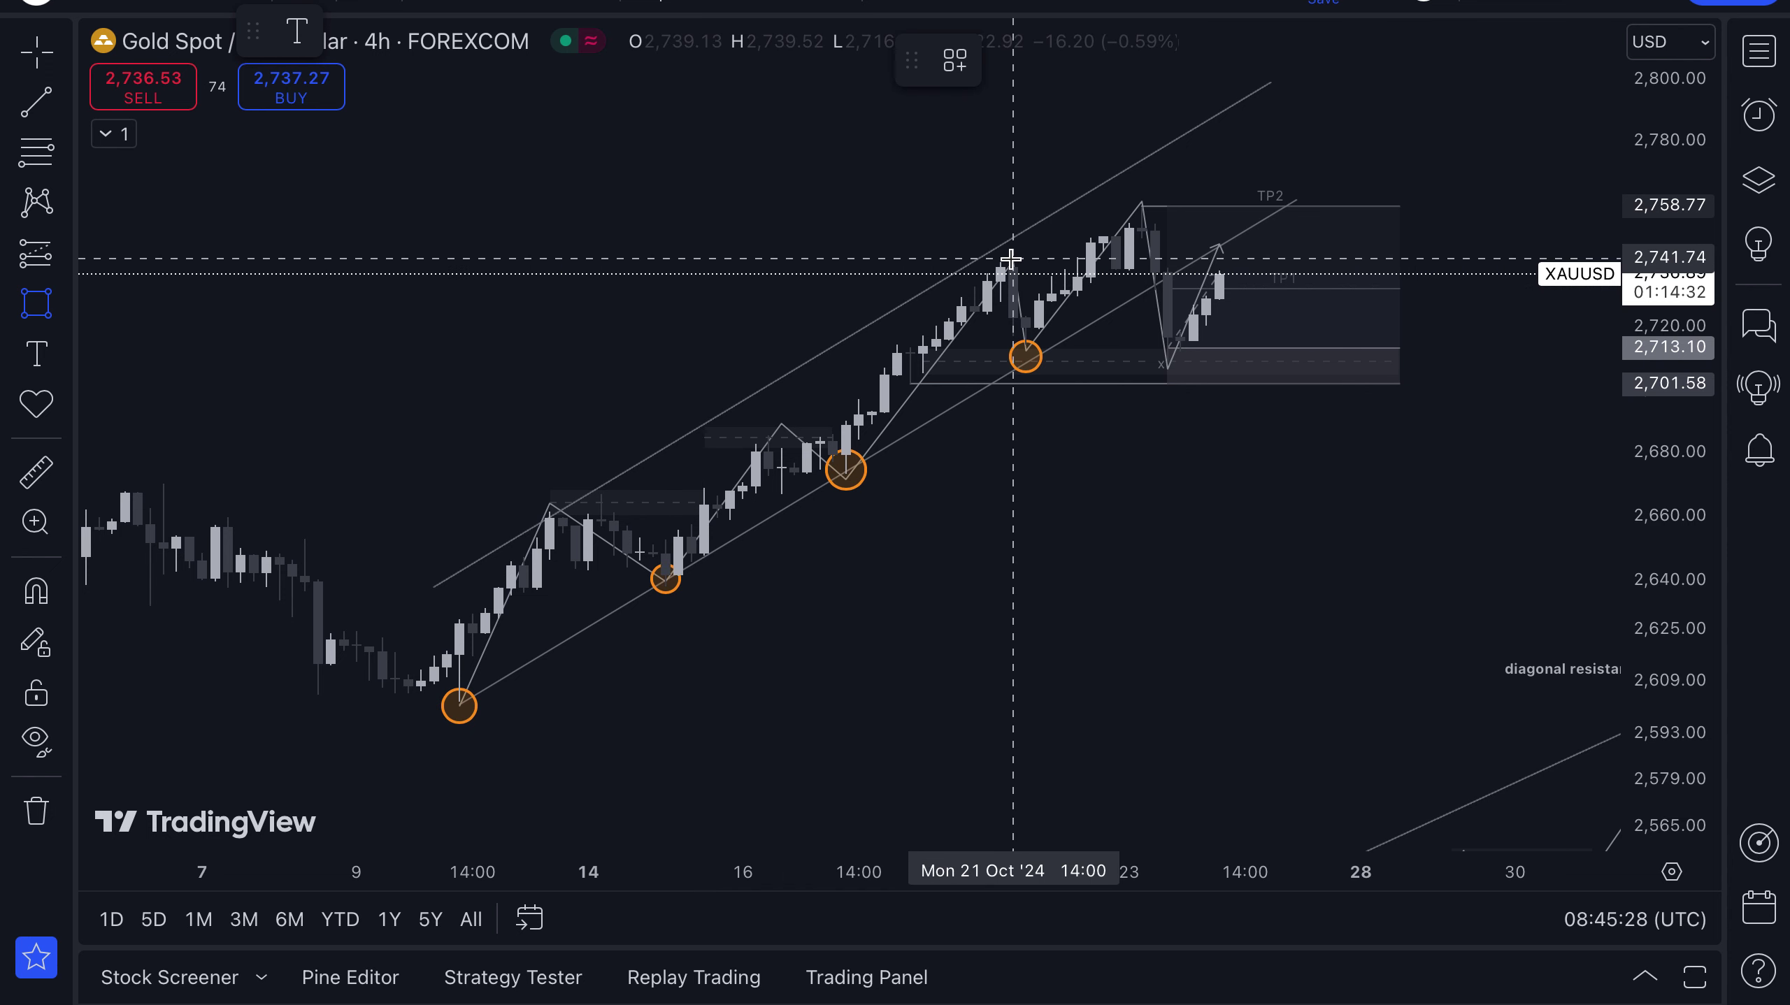
pyautogui.moveTo(987, 247); pyautogui.dragTo(1079, 270)
pyautogui.doubleClick(1079, 270)
pyautogui.press('Escape')
pyautogui.press('Delete')
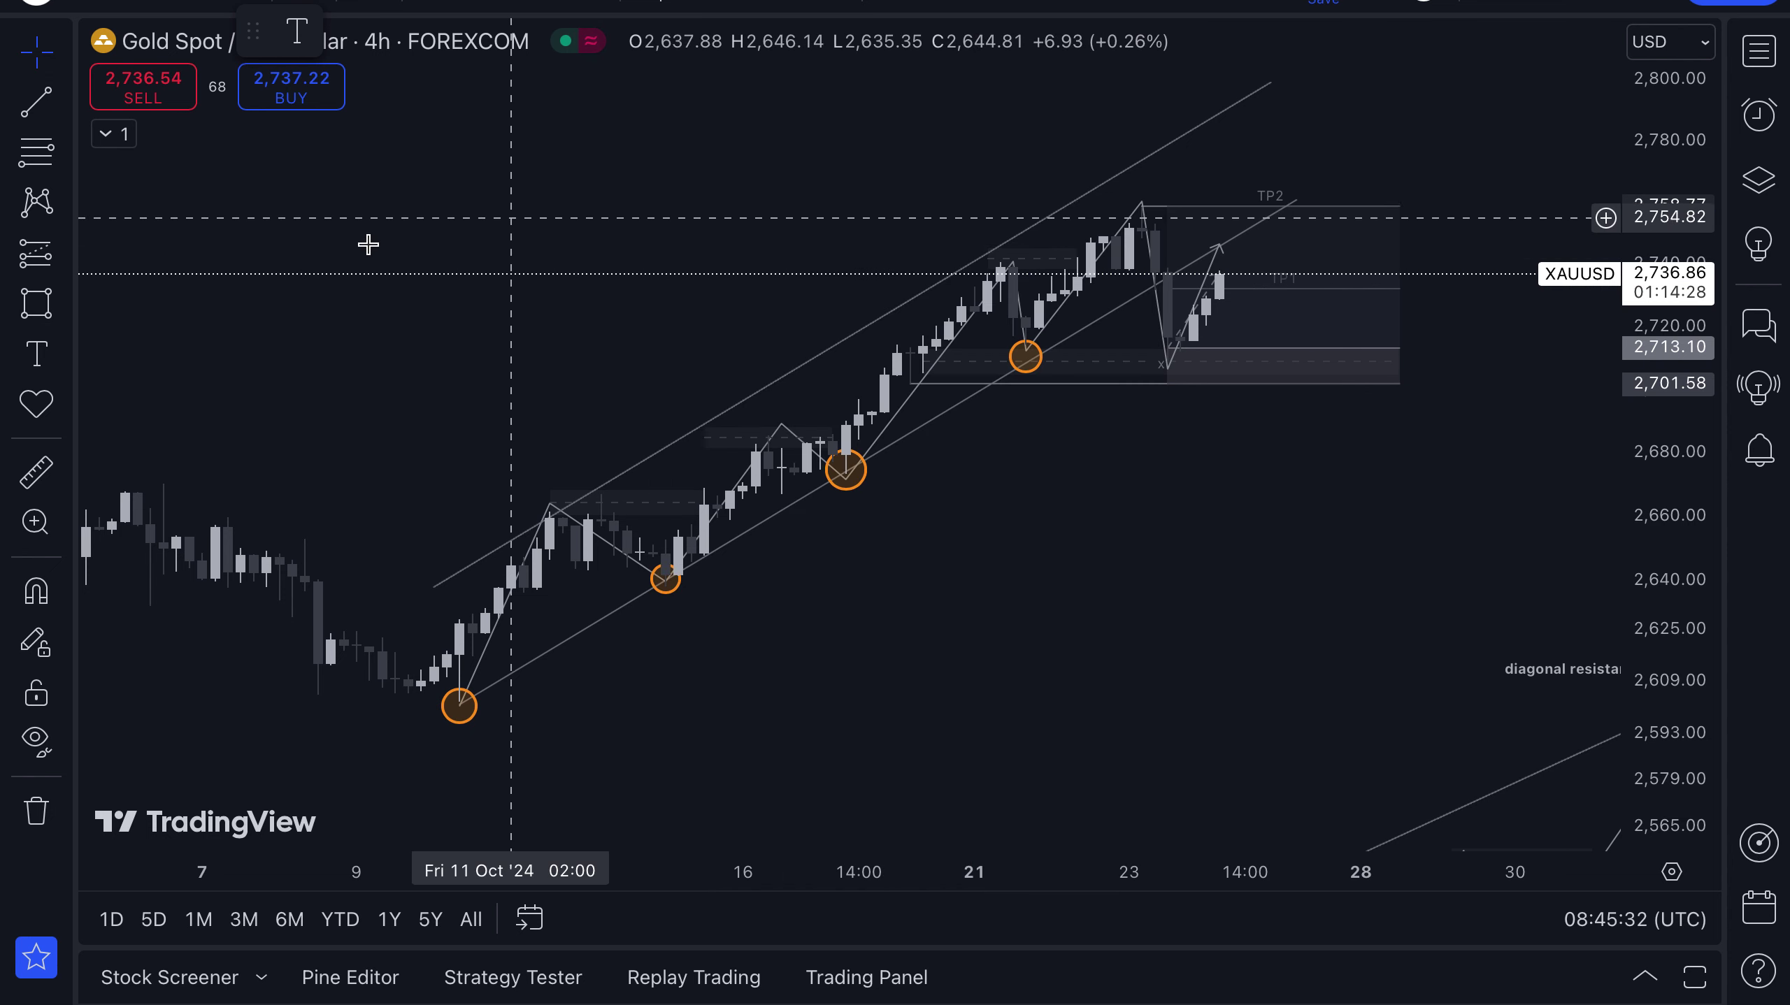
# Step: Draw a rectangular support zone at the 21 October swing low, from 2,719.78 to 2,712.20, extending to 23 October
pyautogui.click(51, 295)
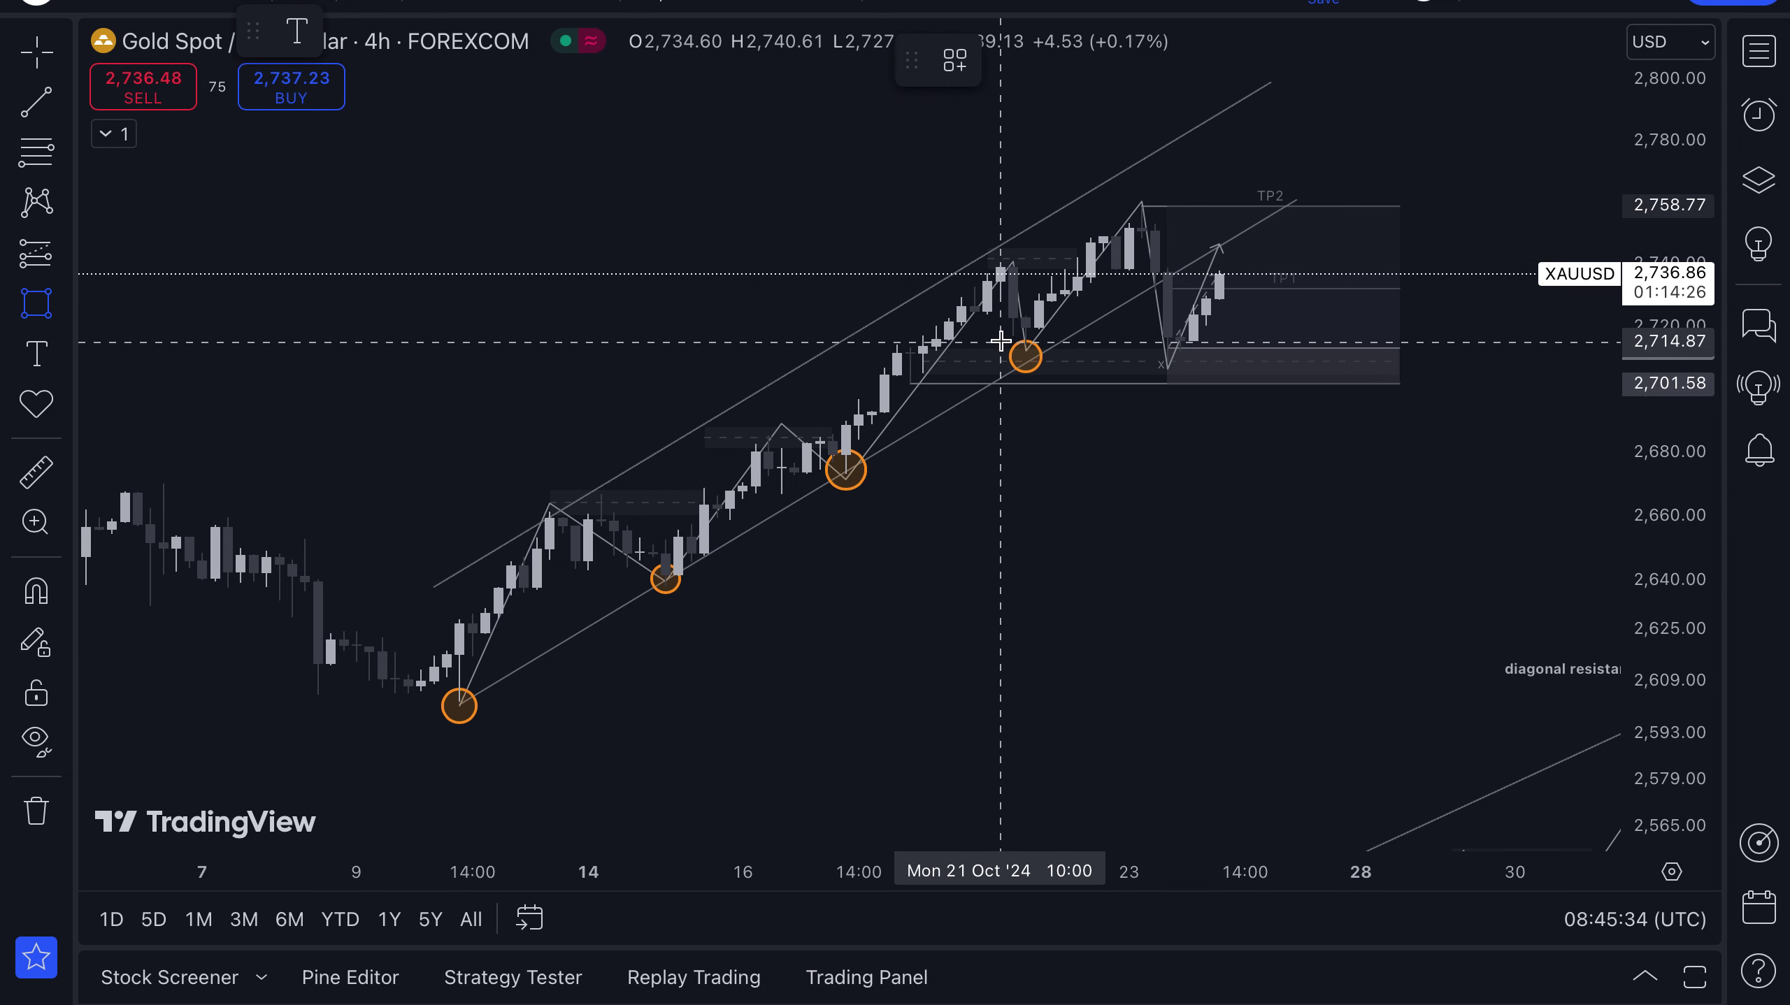
pyautogui.moveTo(1011, 327); pyautogui.dragTo(1165, 351)
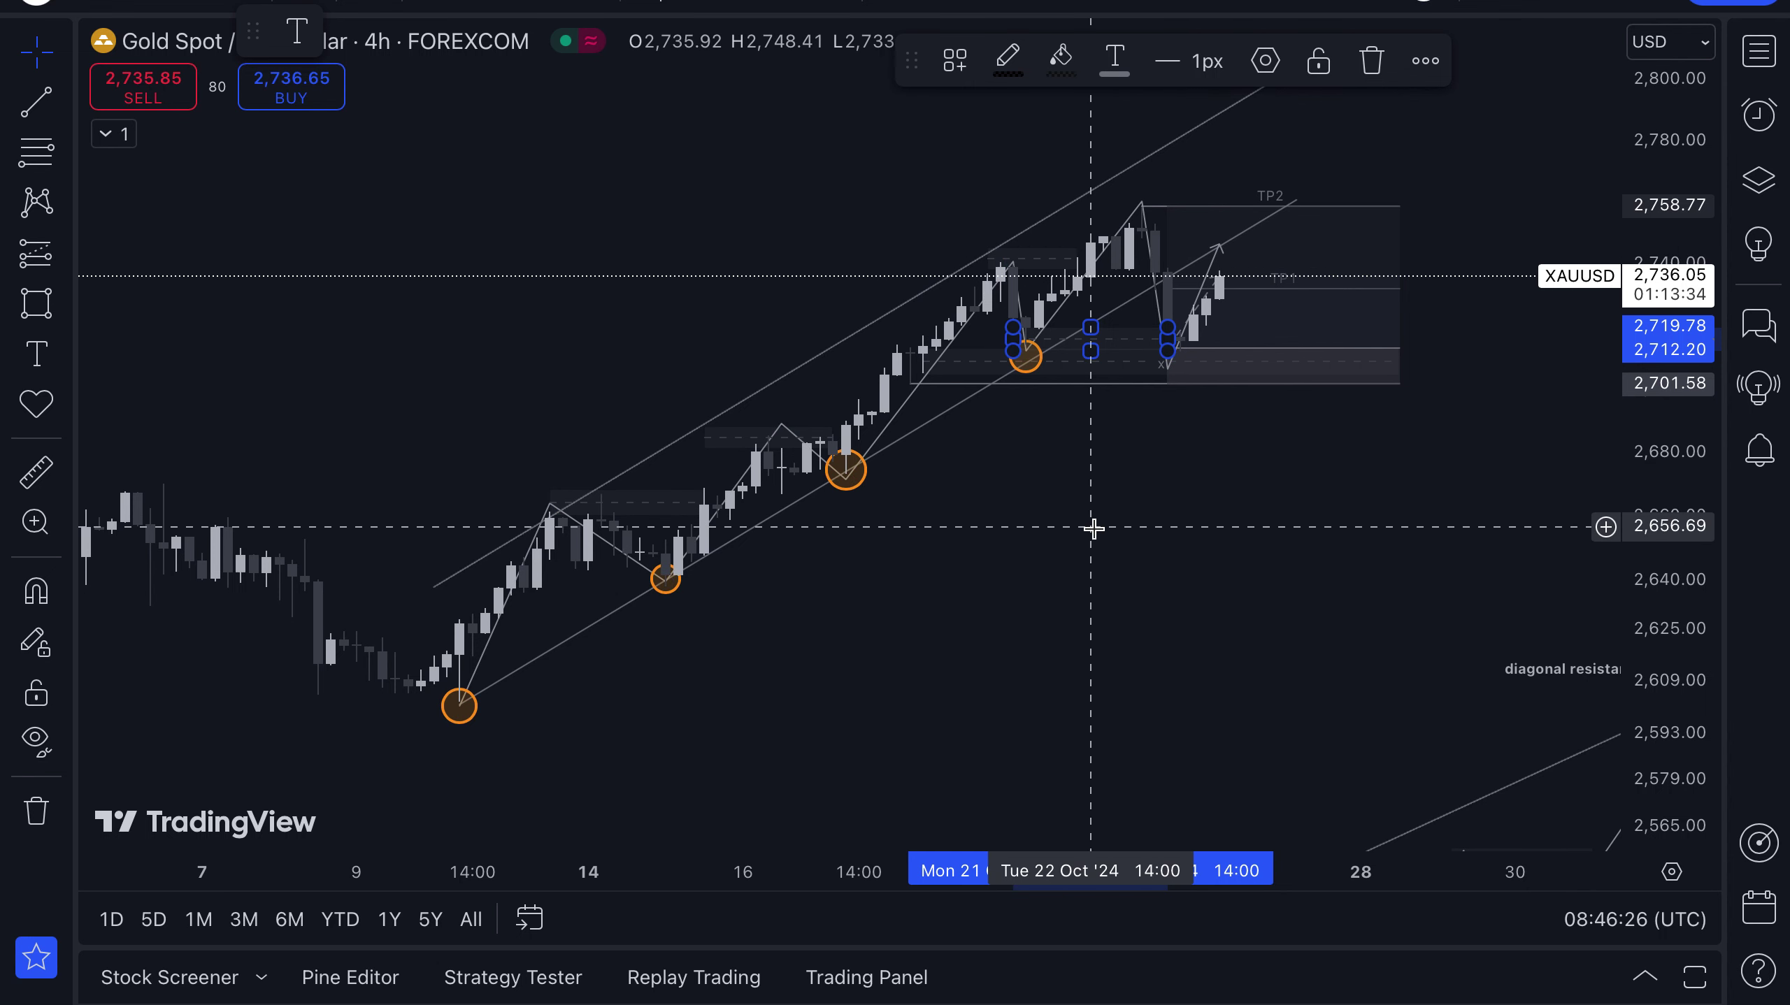
# Step: Delete the rectangular support zone that starts at the 21 October swing low
pyautogui.click(1156, 364)
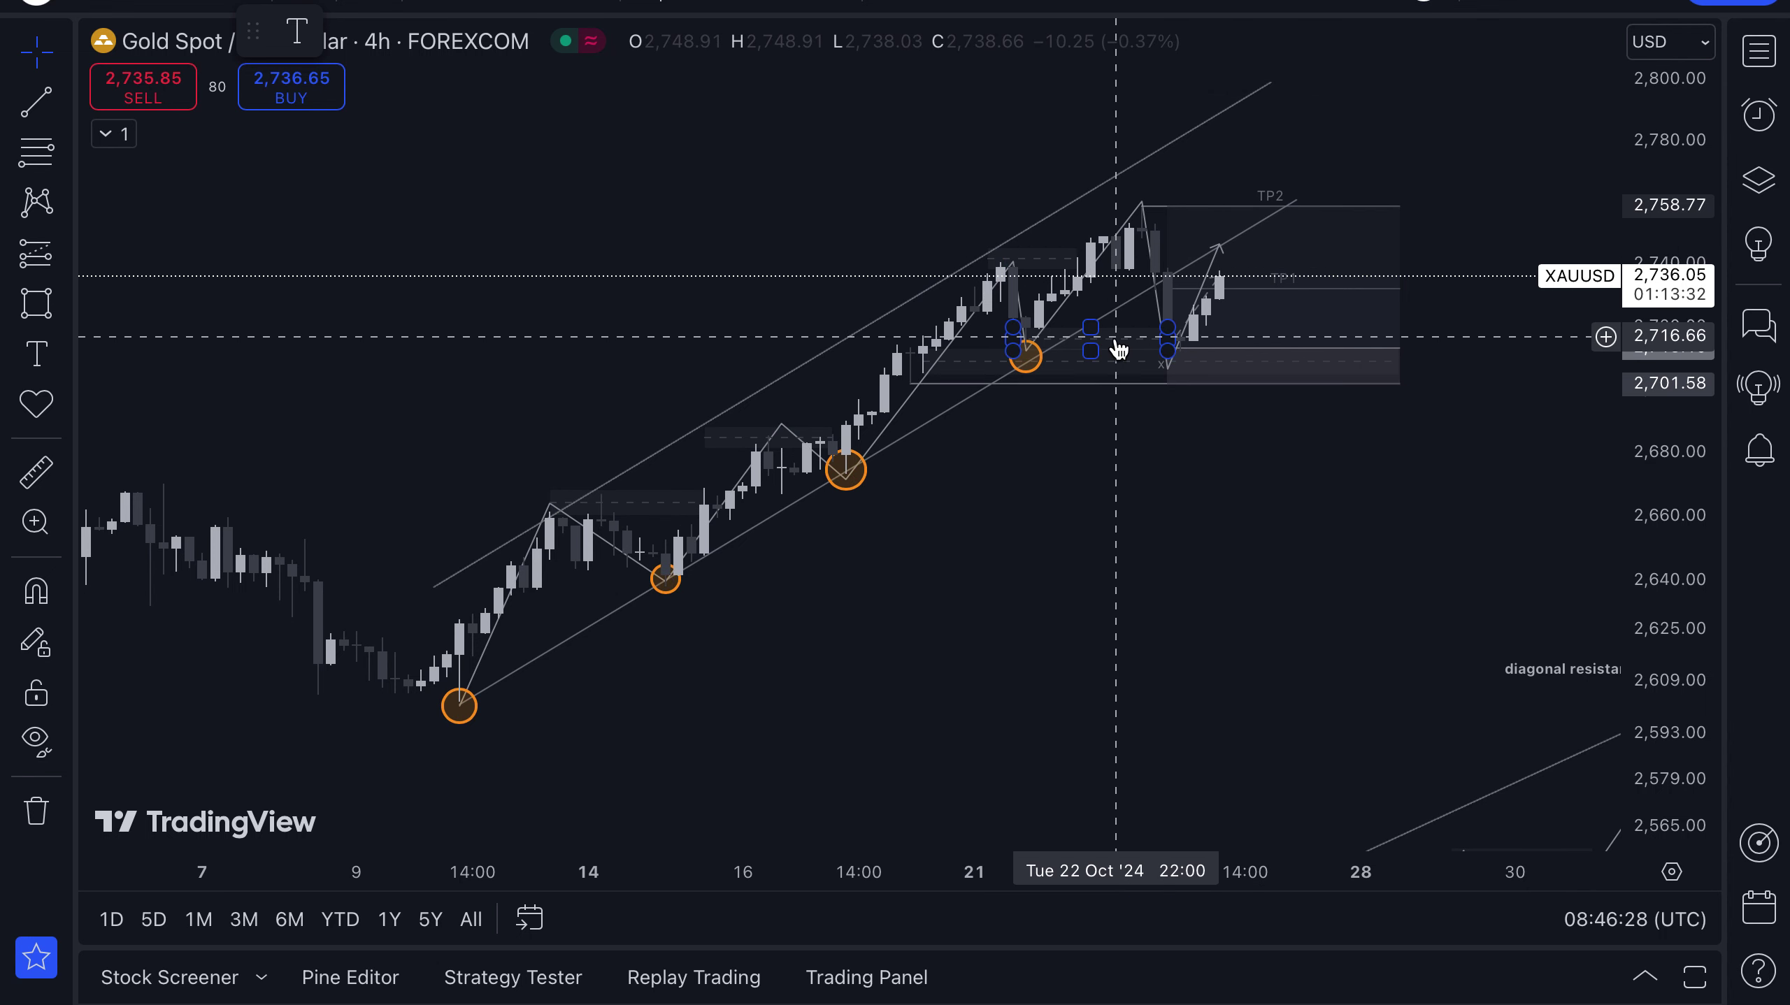
pyautogui.click(1120, 350)
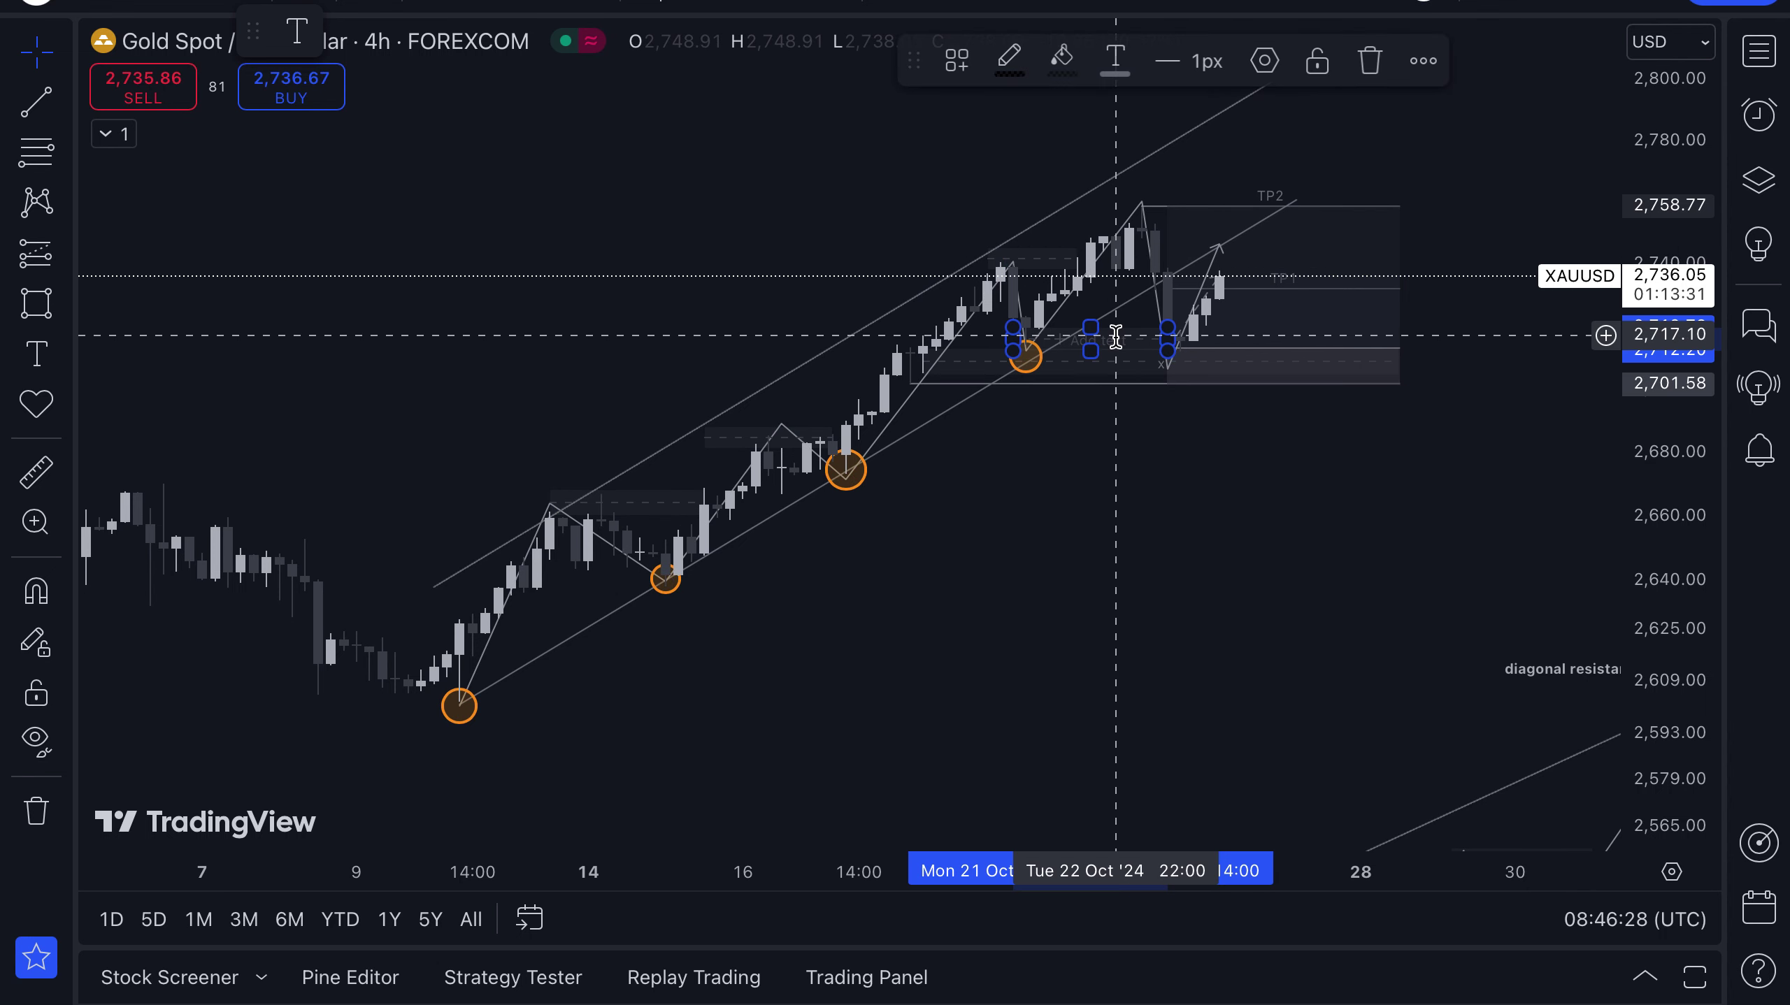
pyautogui.click(1375, 64)
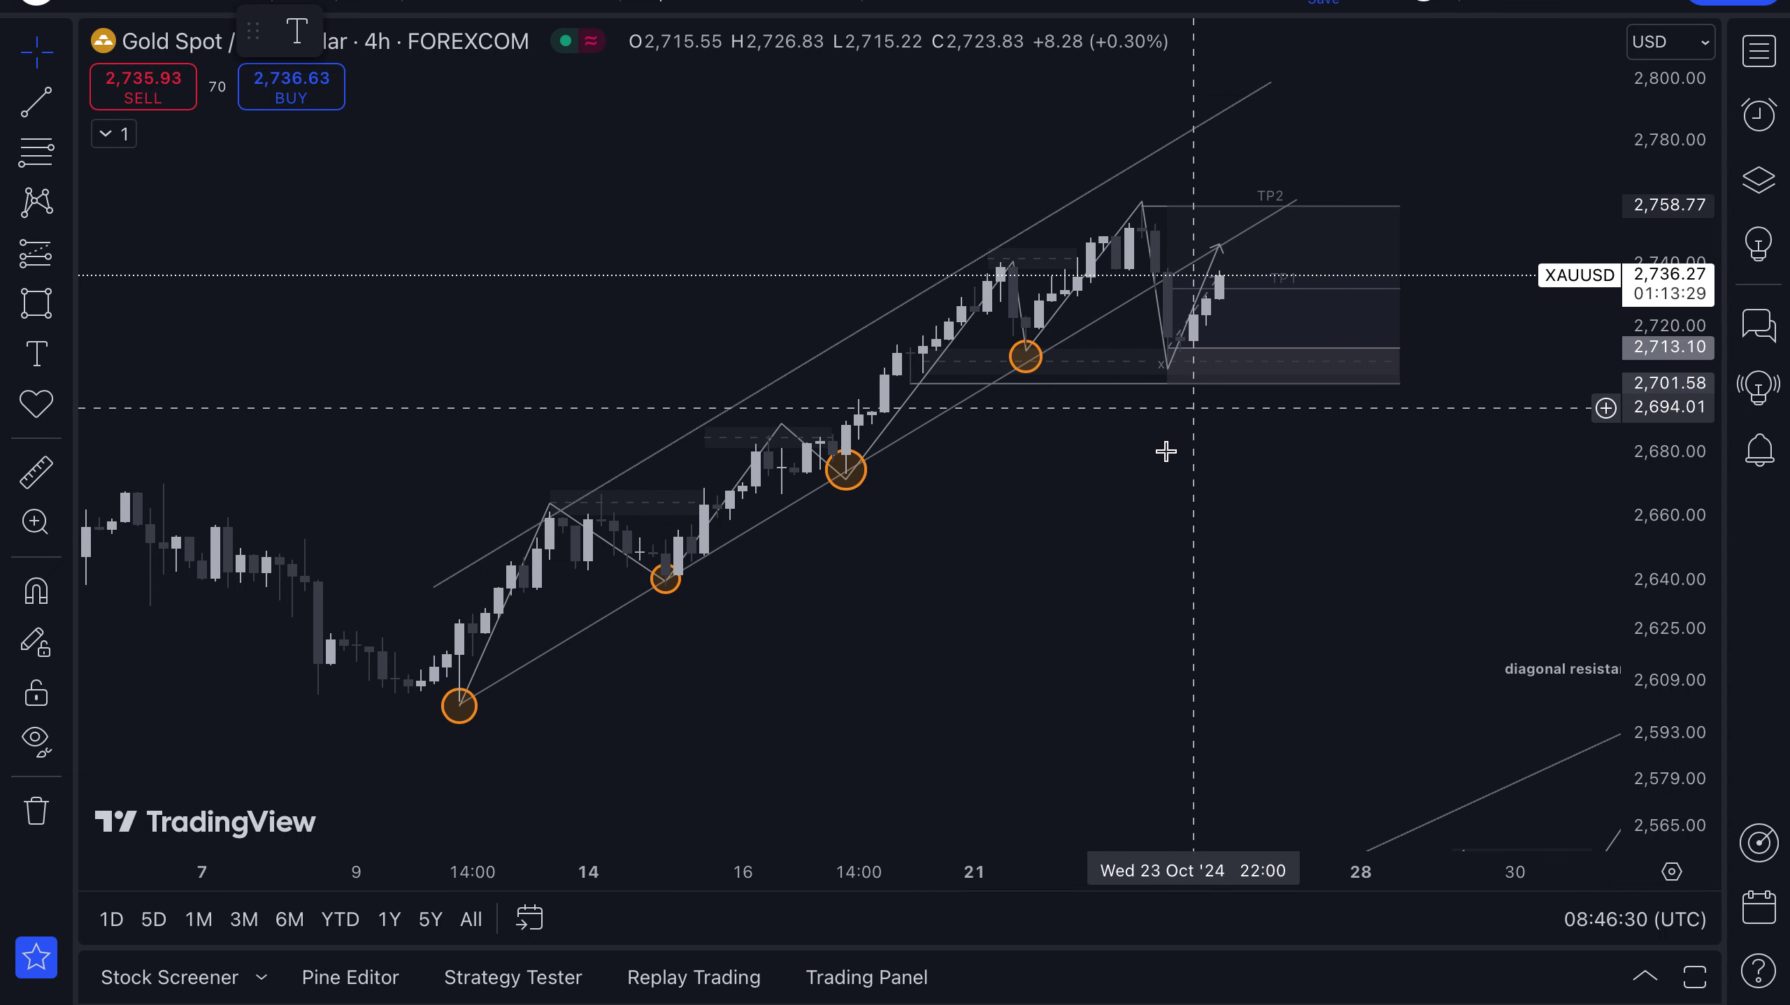
pyautogui.click(1068, 382)
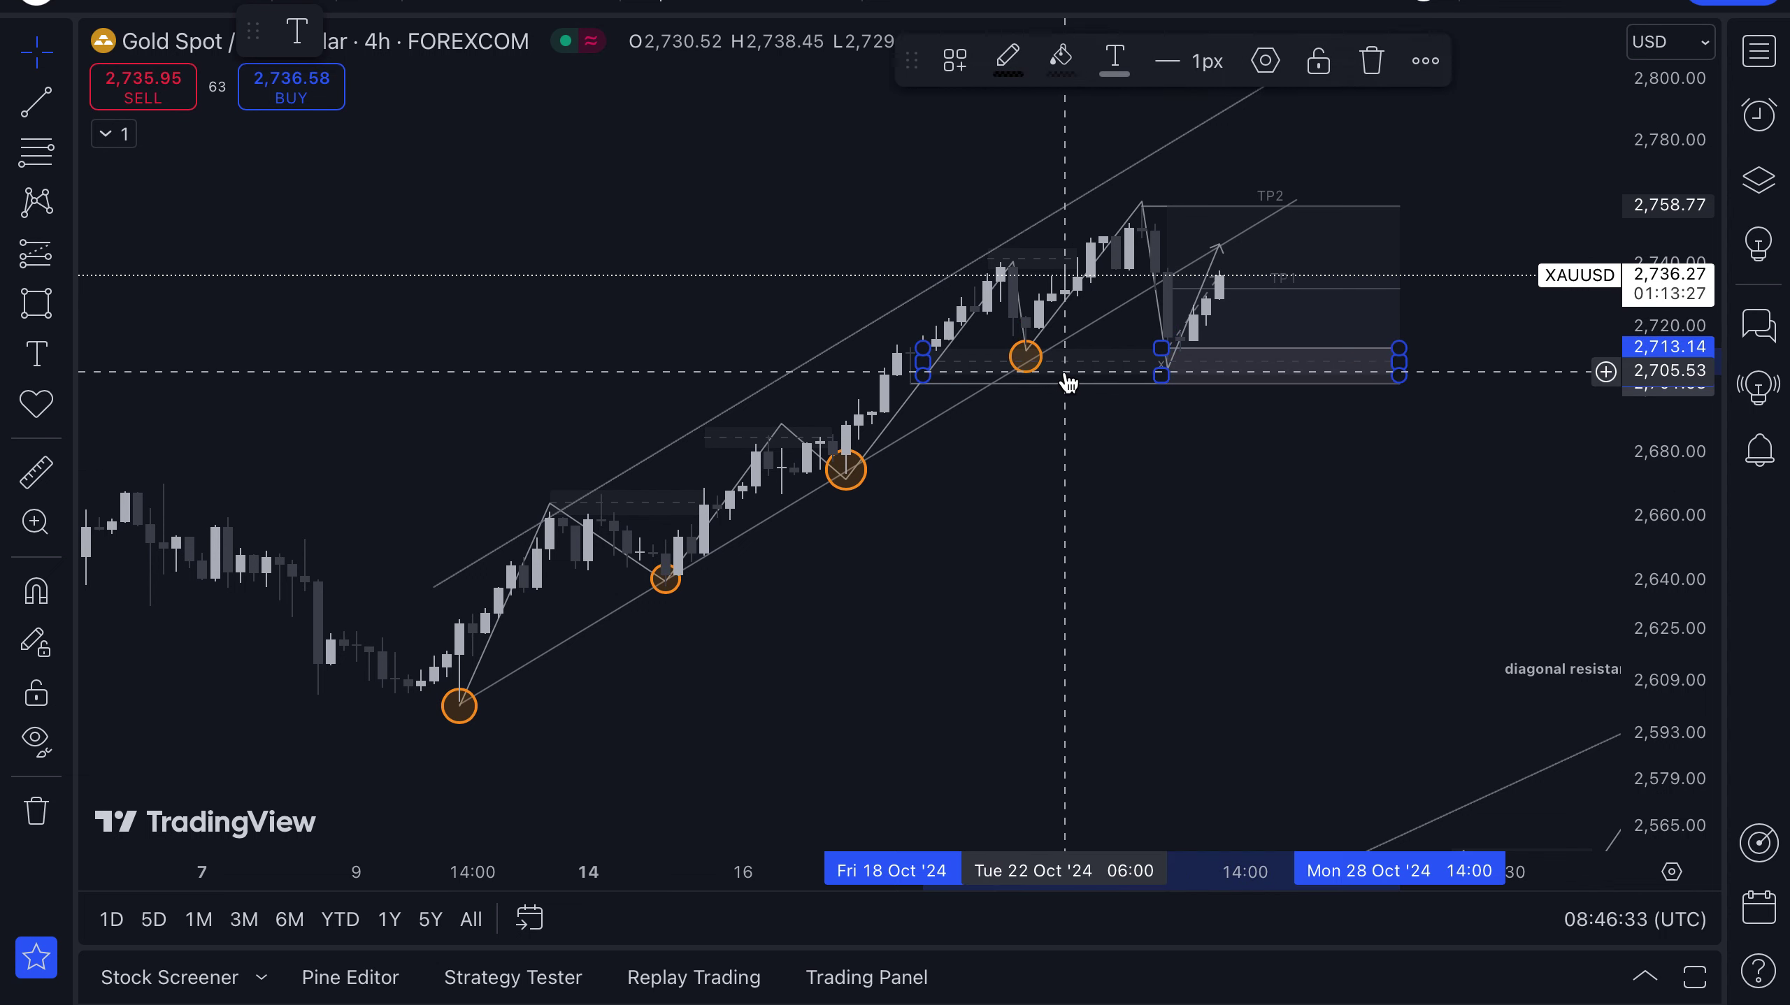
pyautogui.click(1202, 543)
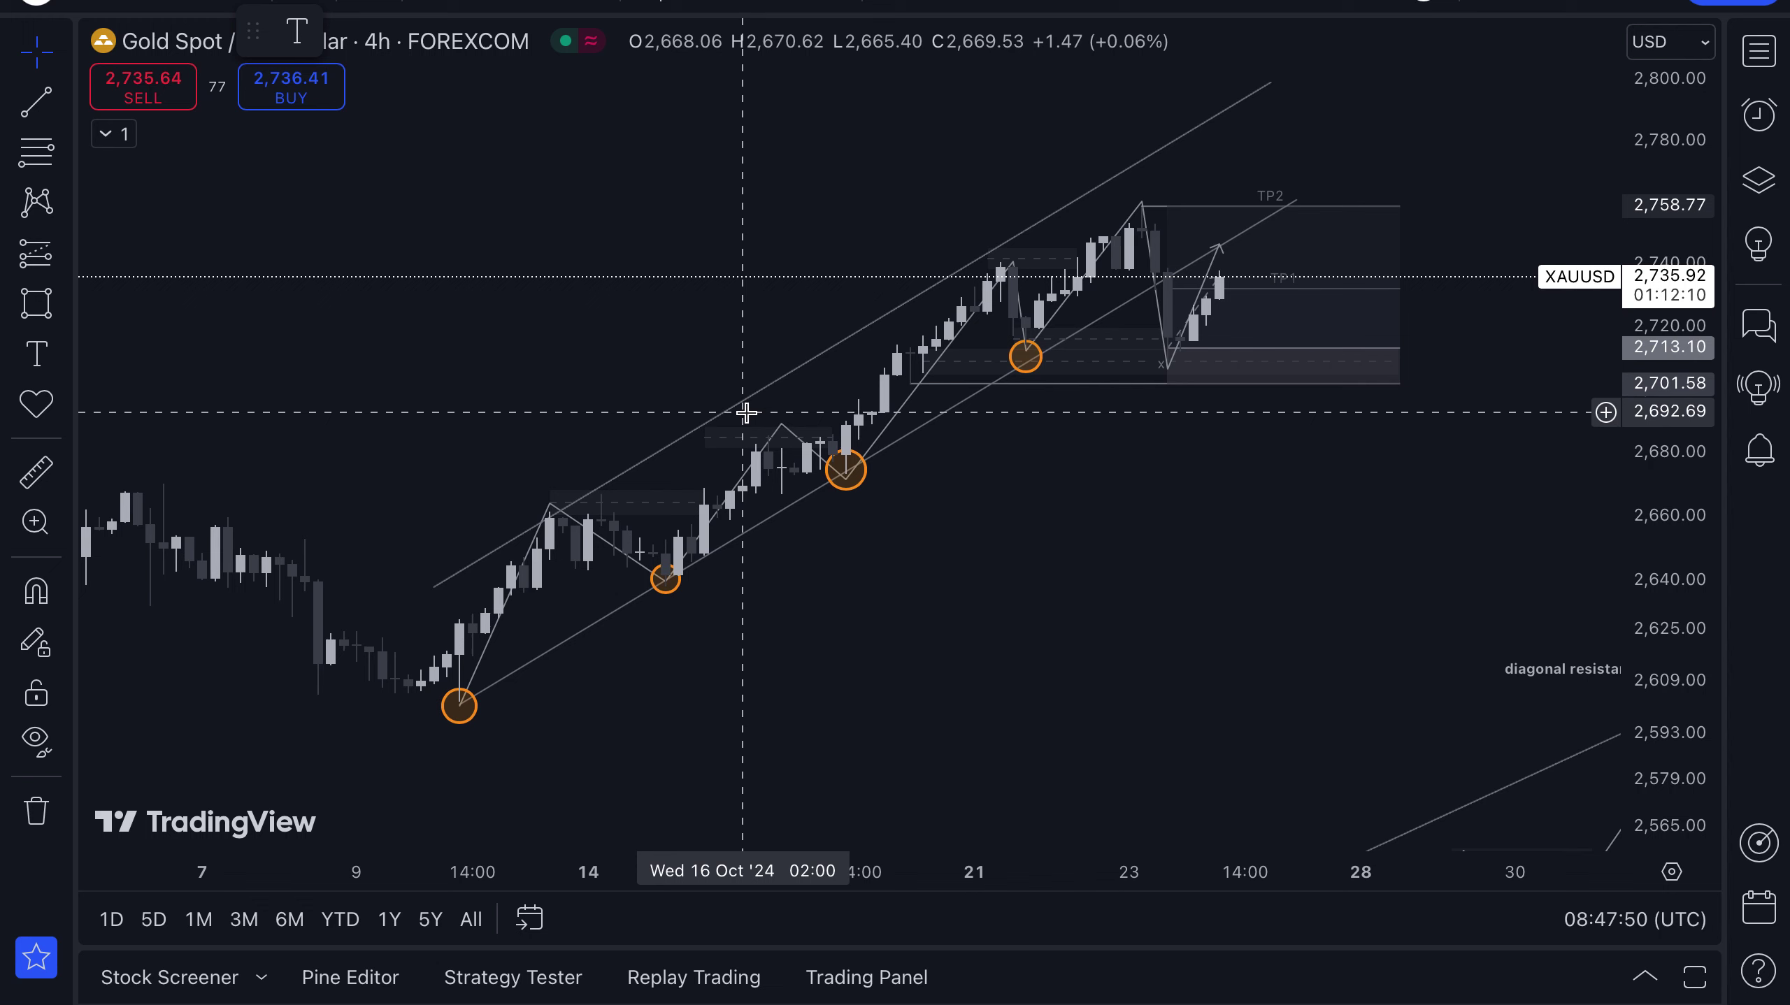
pyautogui.click(593, 493)
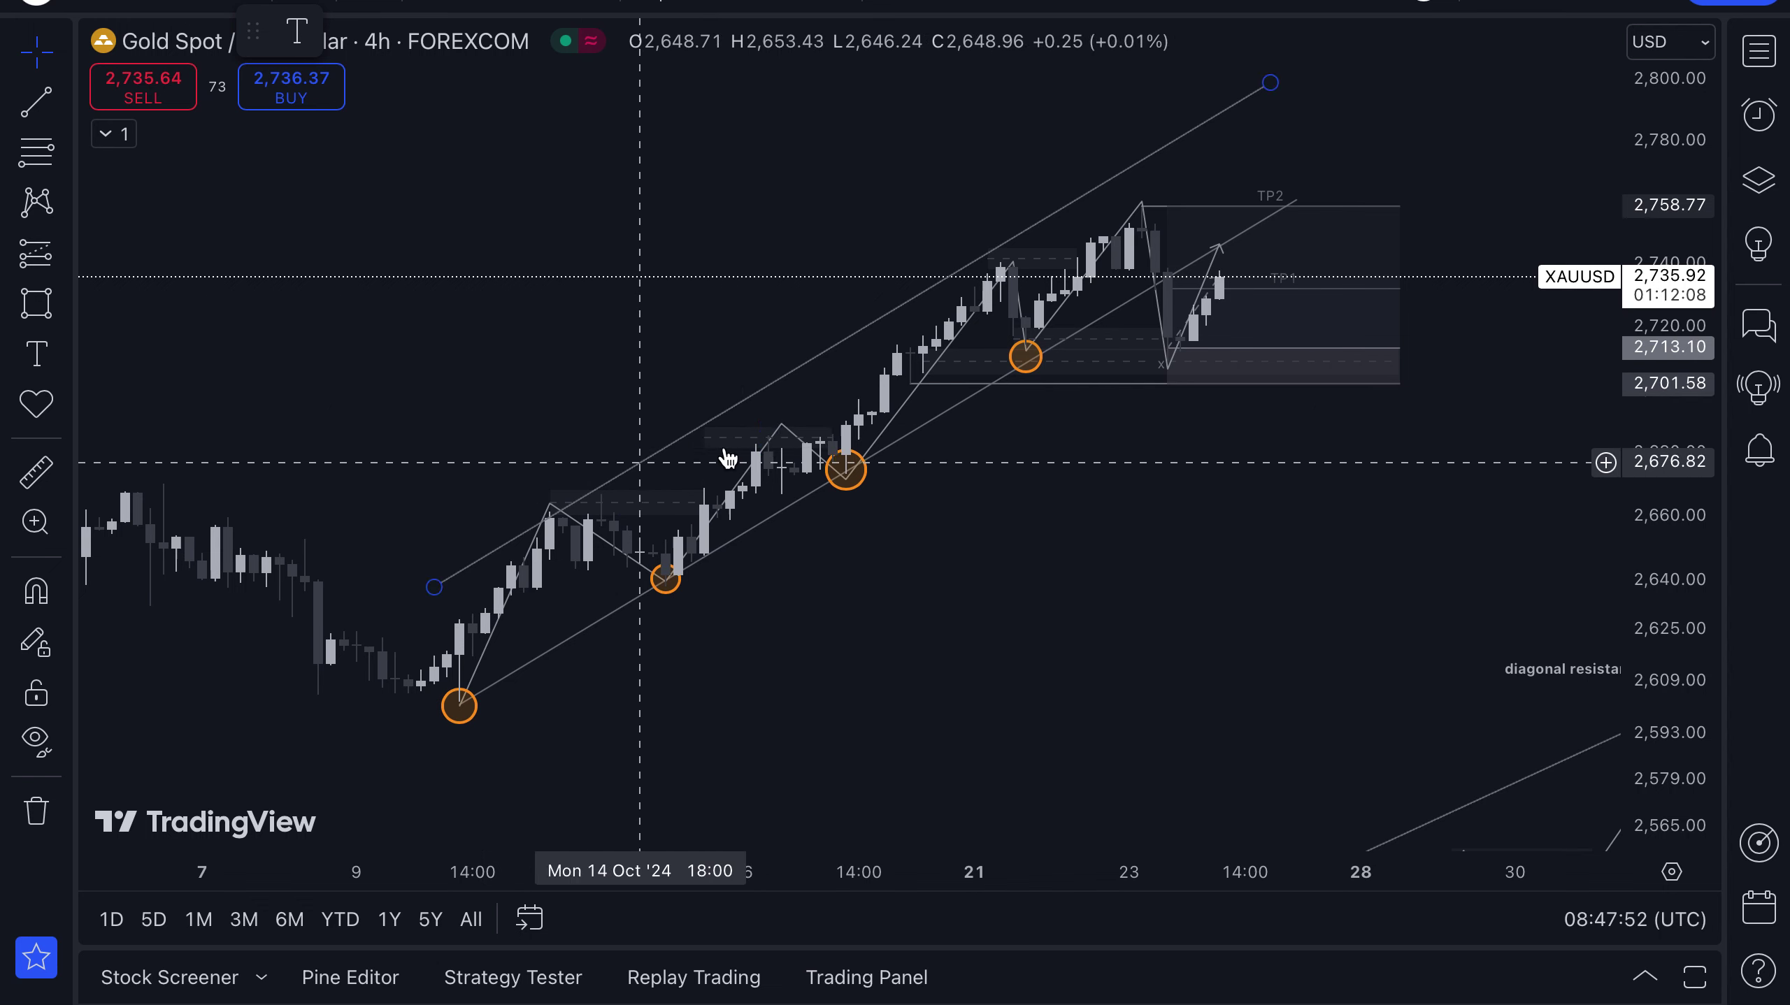
pyautogui.click(758, 411)
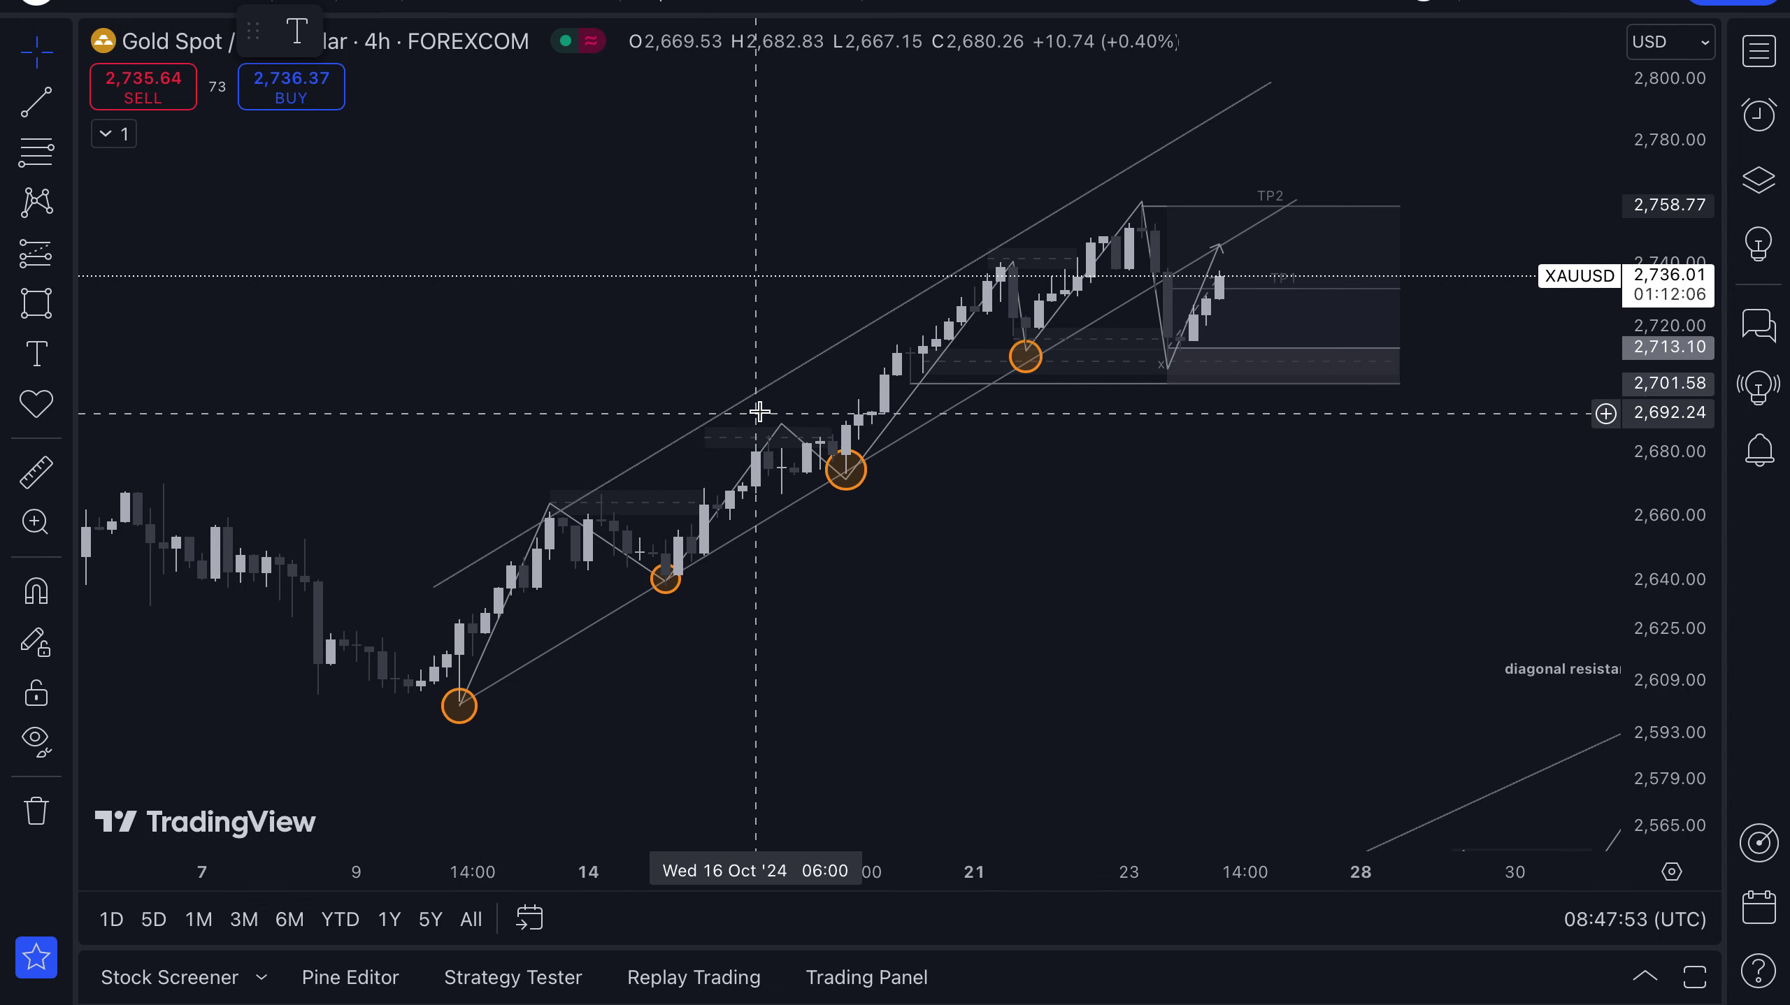